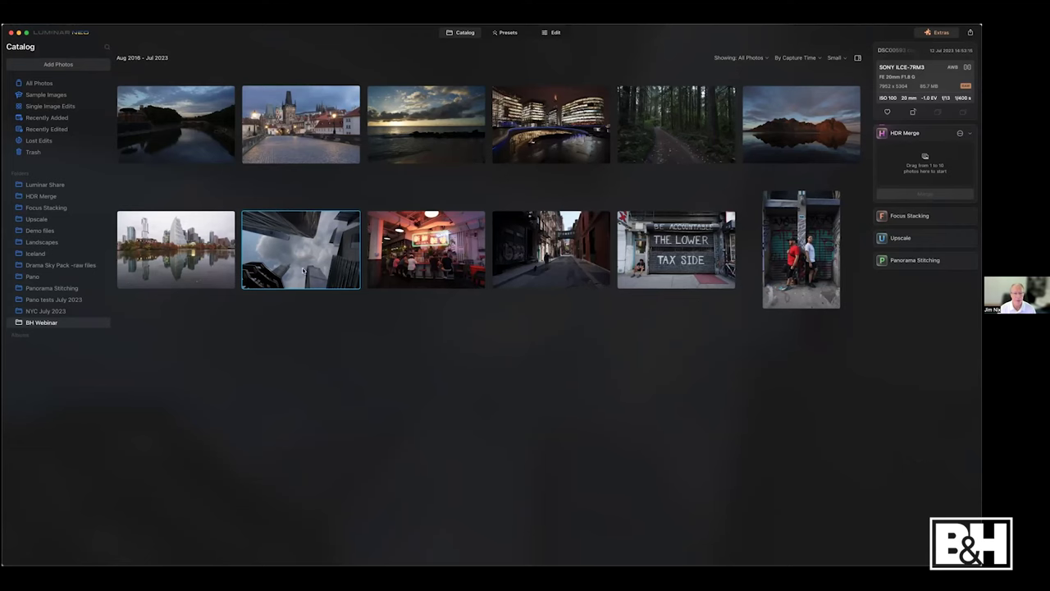
Open the upward-looking skyscraper photo in Edit after glancing at Presets and the Actions menu.
{"action": "left_click", "coordinate": [555, 32]}
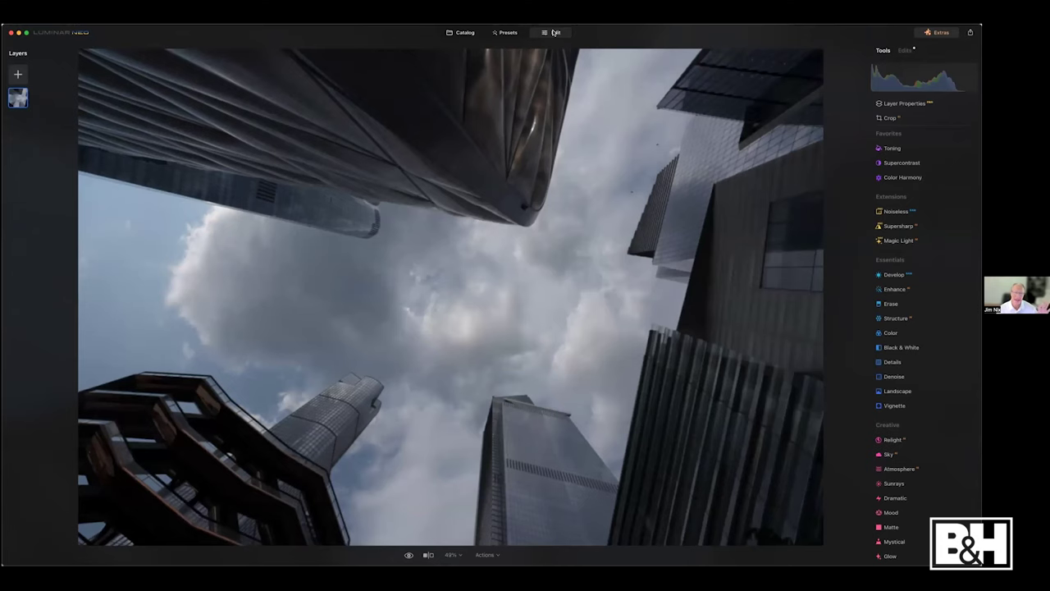
{"action": "left_click", "coordinate": [456, 33]}
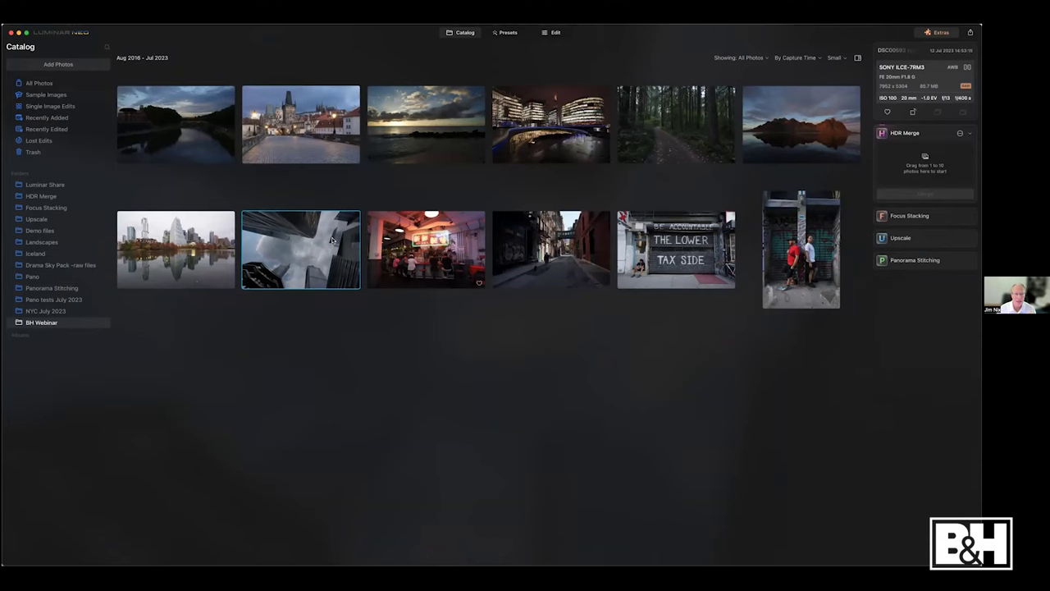
{"action": "left_click", "coordinate": [506, 33]}
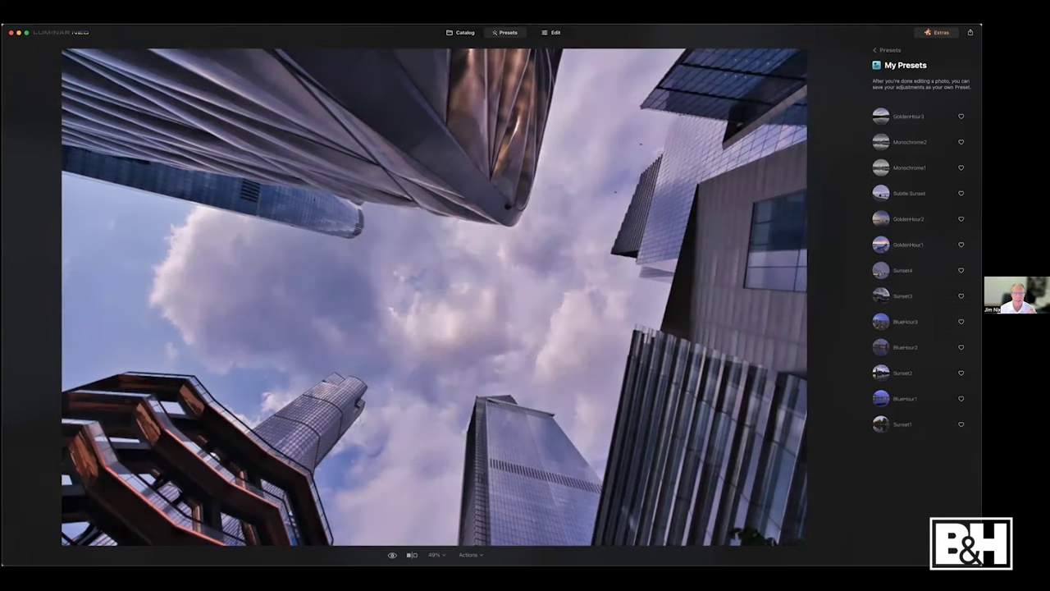
{"action": "left_click", "coordinate": [549, 33]}
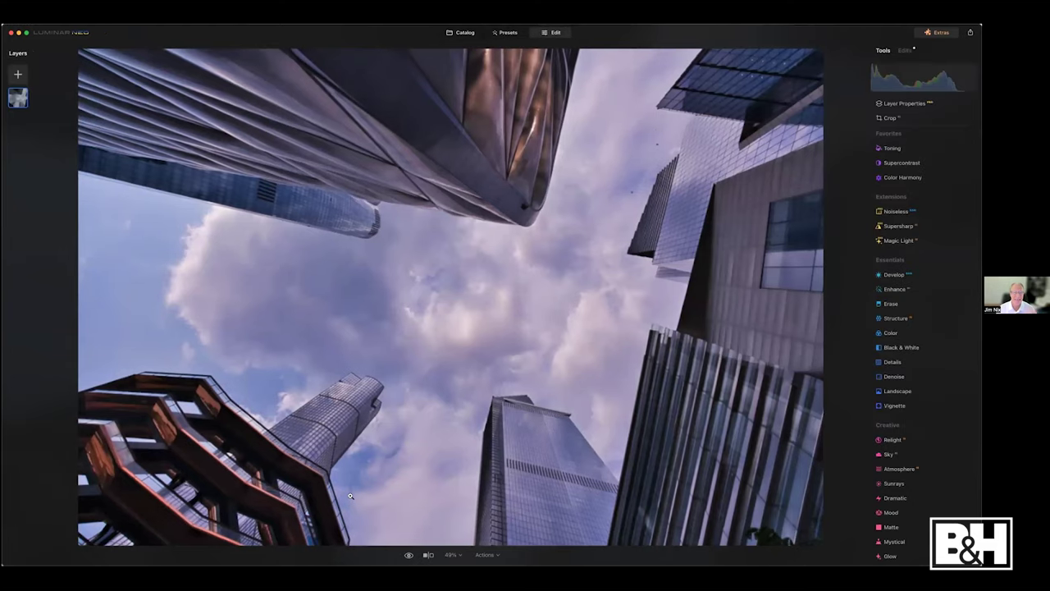
{"action": "left_click", "coordinate": [486, 555]}
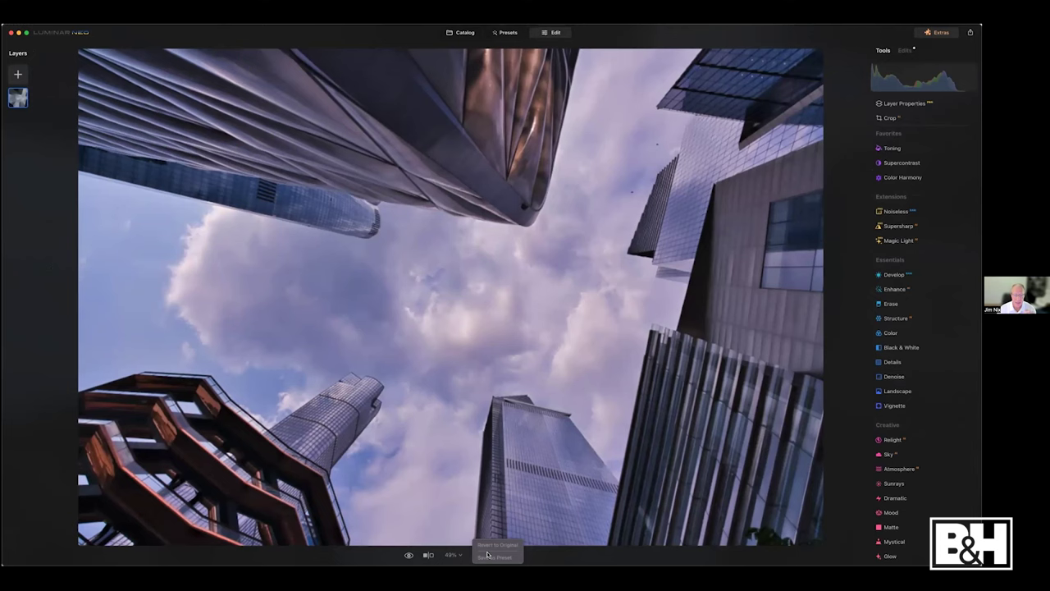
{"action": "left_click", "coordinate": [455, 39]}
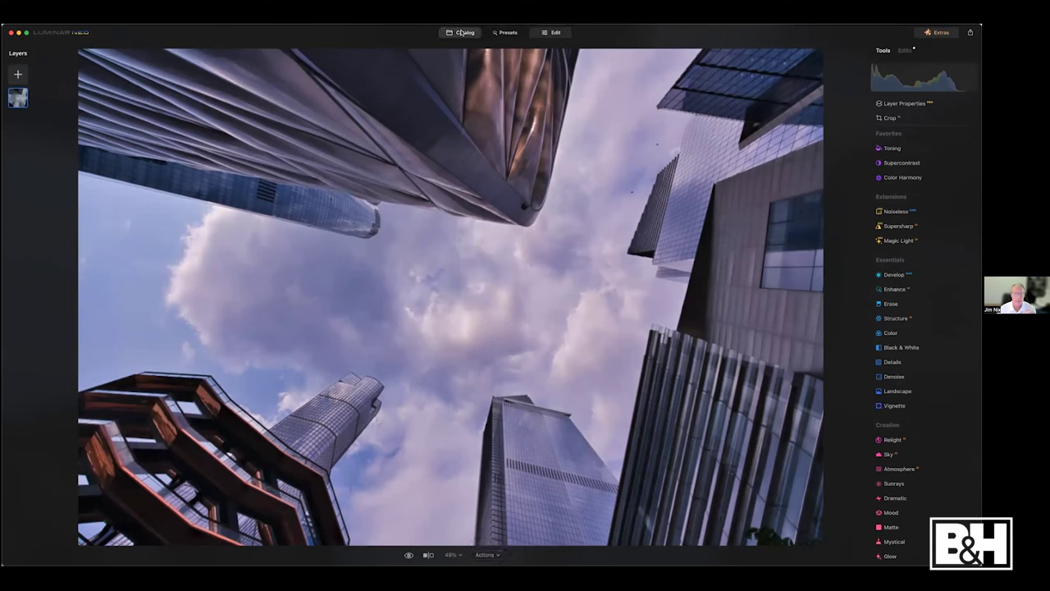
Go back to the BH Webinar catalog grid and select the Prague bridge thumbnail.
{"action": "left_click", "coordinate": [461, 33]}
{"action": "right_click", "coordinate": [304, 243]}
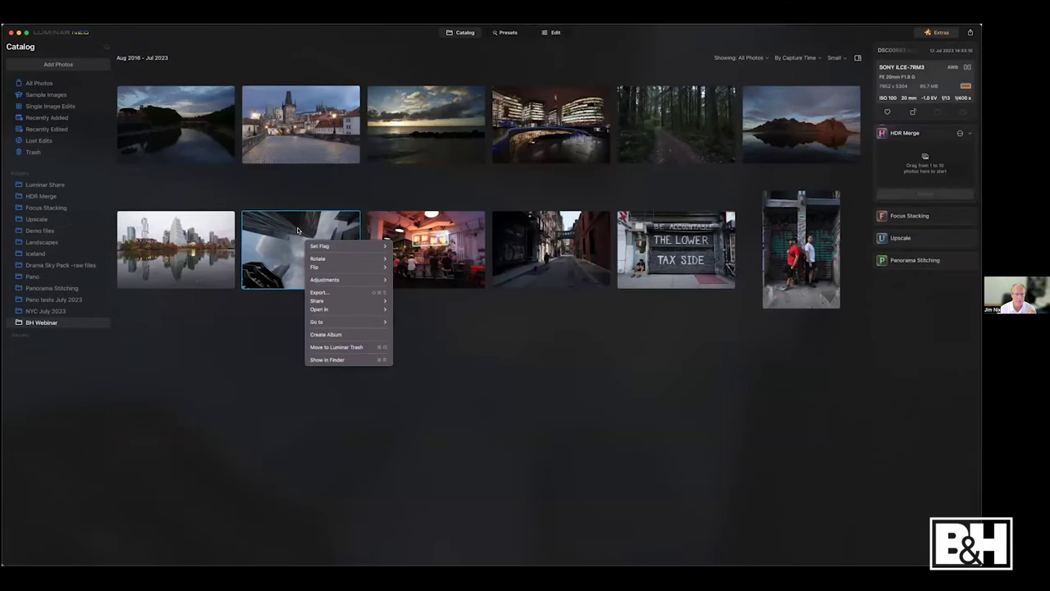
{"action": "key", "text": "Escape"}
{"action": "left_click", "coordinate": [551, 33]}
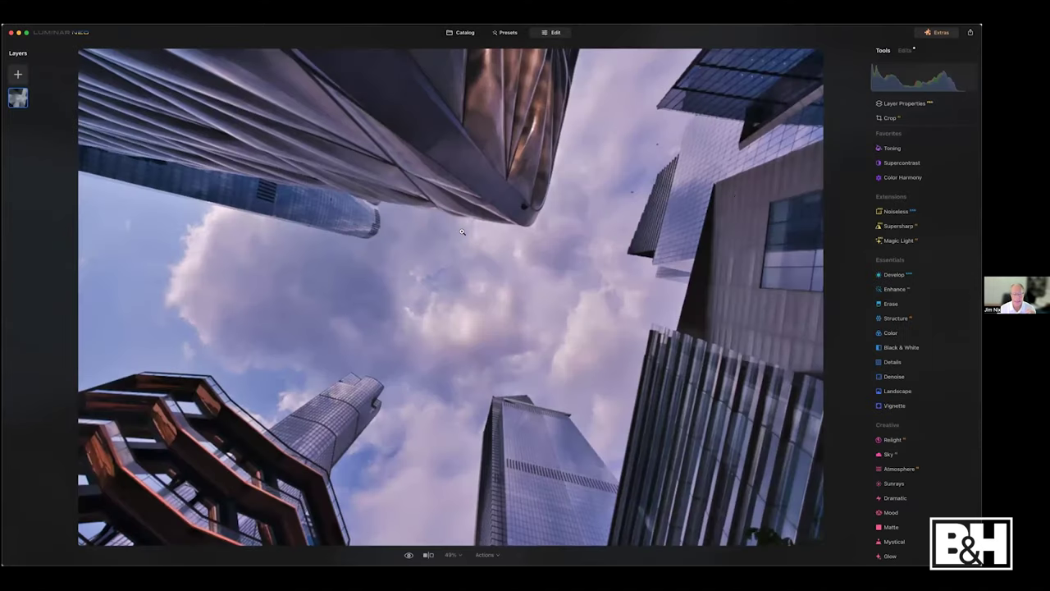
{"action": "left_click", "coordinate": [459, 33]}
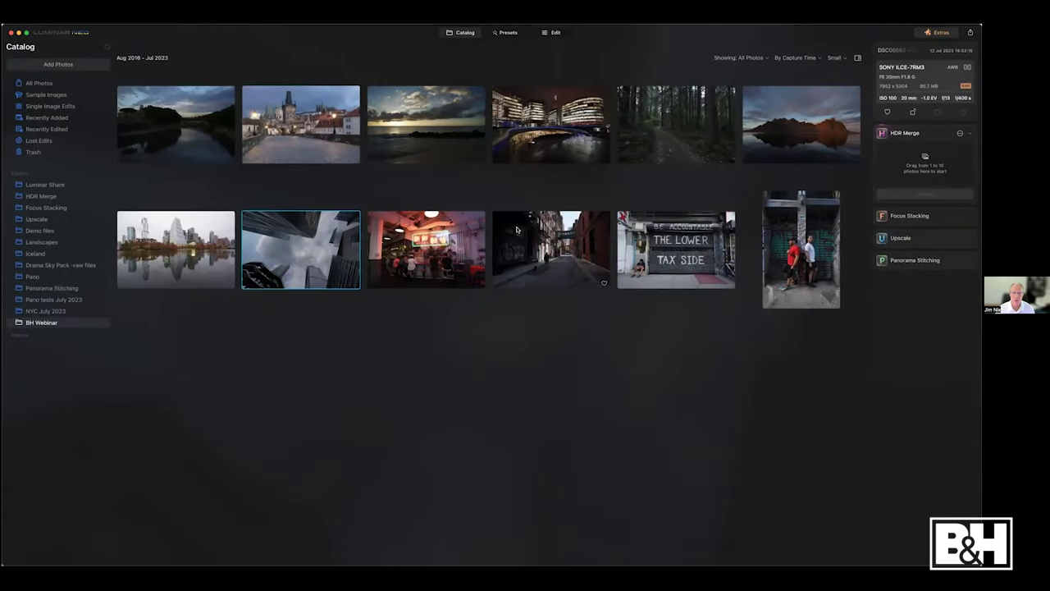
{"action": "left_click", "coordinate": [311, 131]}
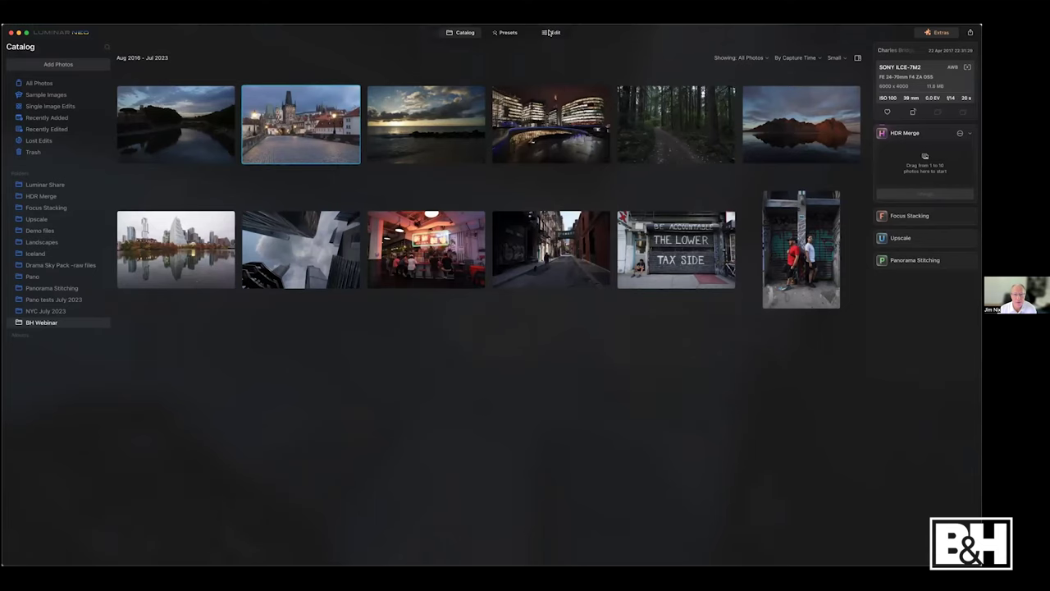
Load the Prague bridge photo into the Edit workspace, with a brief detour to Catalog.
{"action": "left_click", "coordinate": [550, 33]}
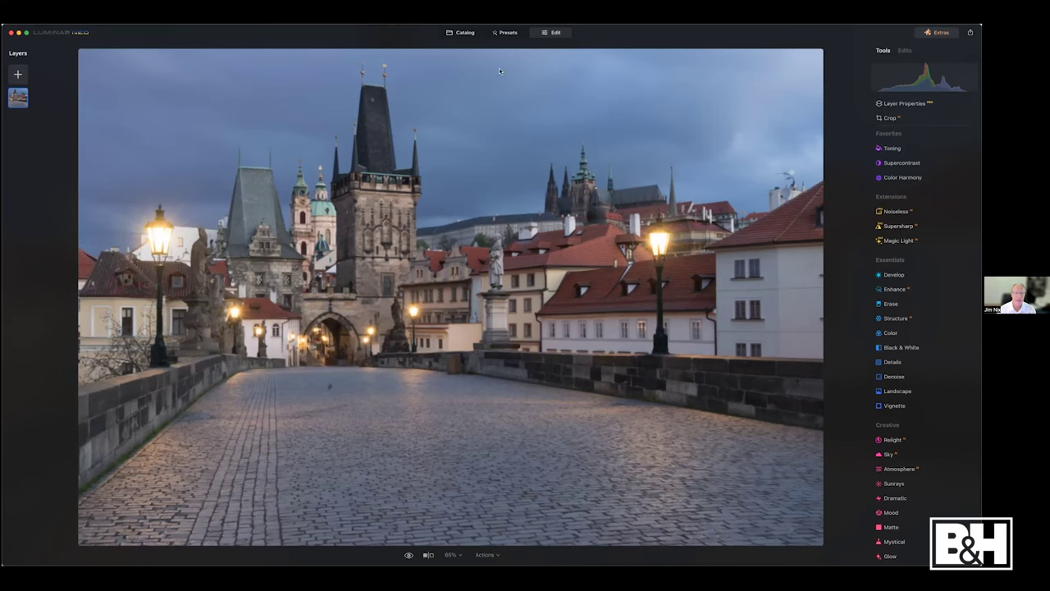
{"action": "left_click", "coordinate": [466, 33]}
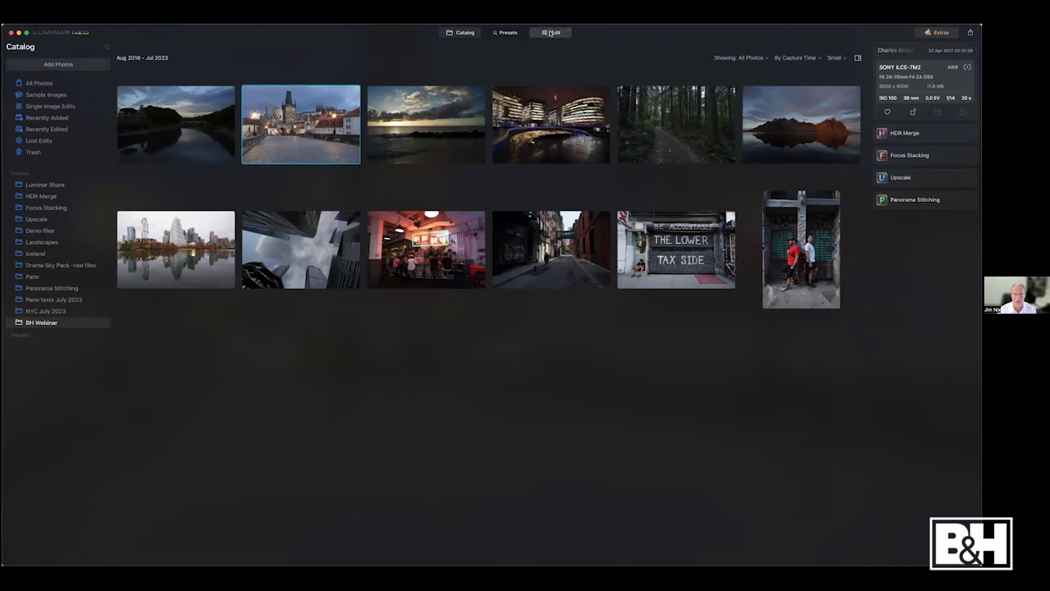
{"action": "left_click", "coordinate": [551, 33]}
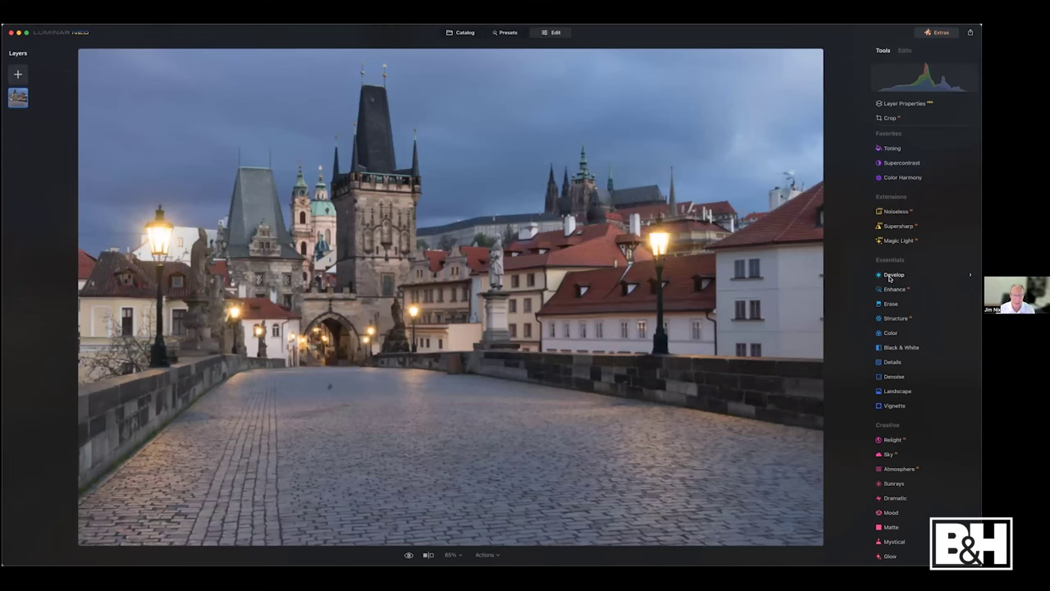
In Develop, set Exposure to 0.03 and turn on the J clipping overlay.
{"action": "left_click", "coordinate": [891, 276]}
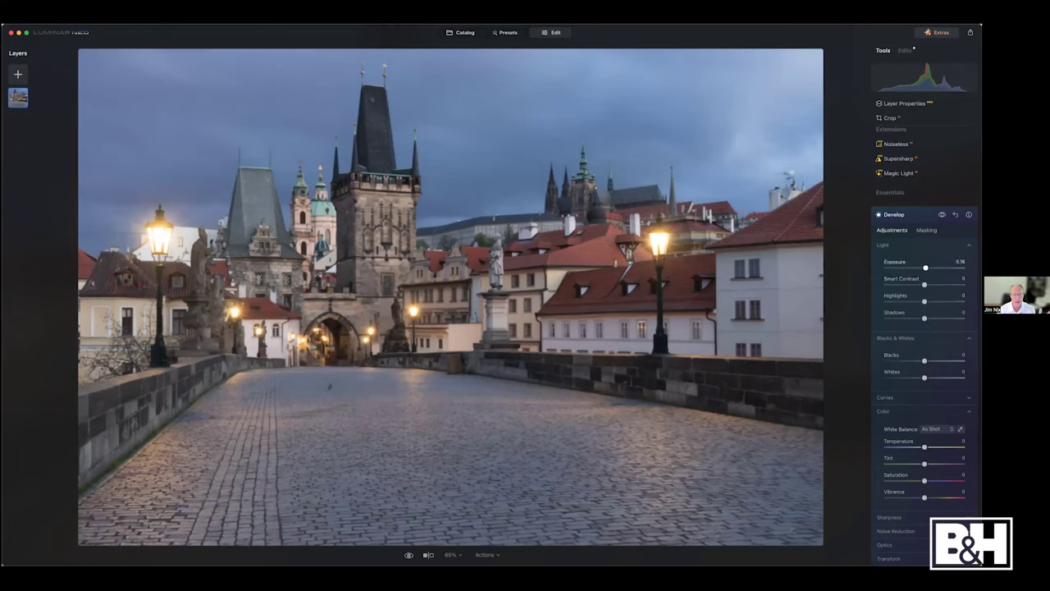
{"action": "left_click_drag", "start_coordinate": [925, 268], "coordinate": [925, 267]}
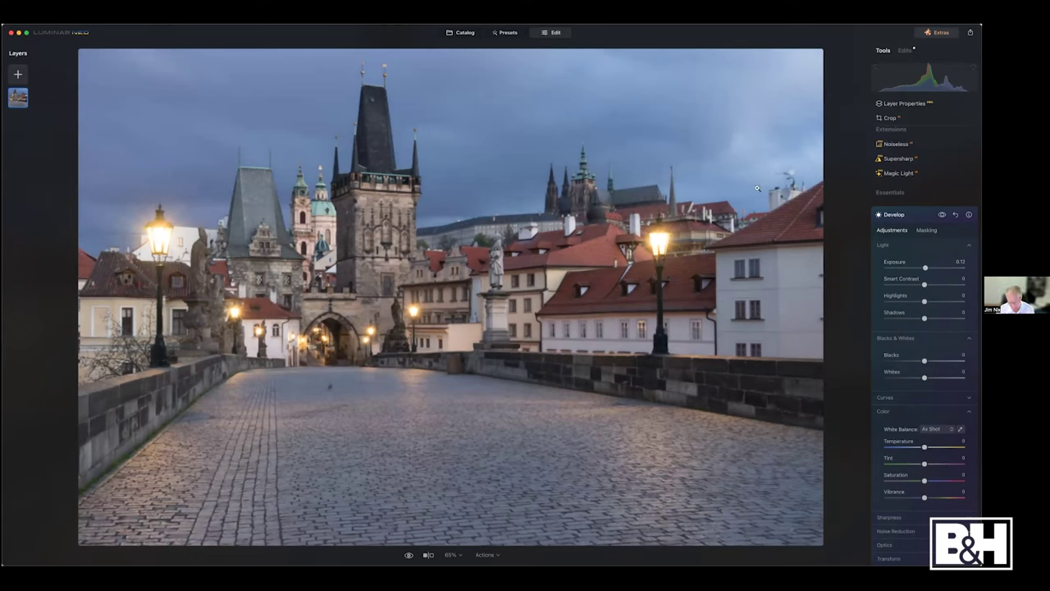
{"action": "key", "text": "j"}
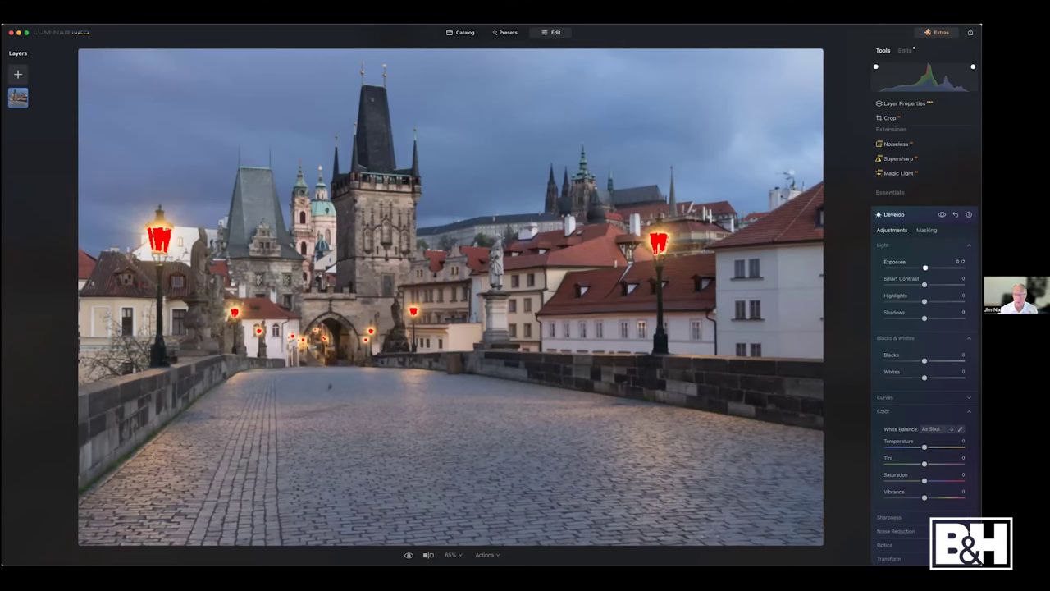
{"action": "mouse_move", "coordinate": [925, 268]}
{"action": "left_mouse_down"}
{"action": "mouse_move", "coordinate": [915, 268]}
{"action": "mouse_move", "coordinate": [925, 268]}
{"action": "left_mouse_up"}
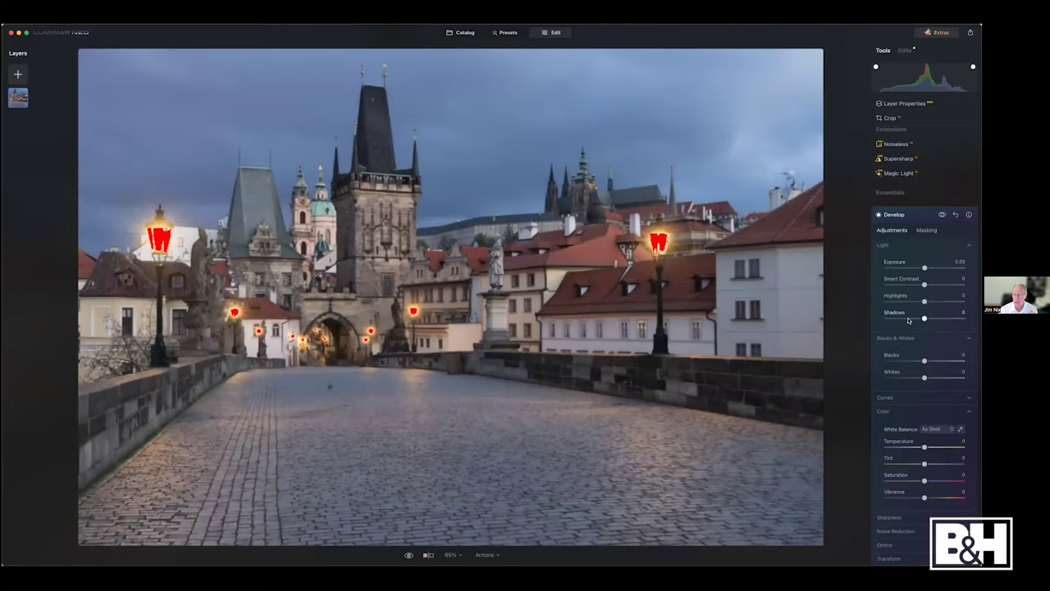
Test darker Shadows and Blacks down to -79, then reset both to 0.
{"action": "left_click_drag", "start_coordinate": [908, 320], "coordinate": [905, 319]}
{"action": "left_click_drag", "start_coordinate": [925, 361], "coordinate": [902, 362]}
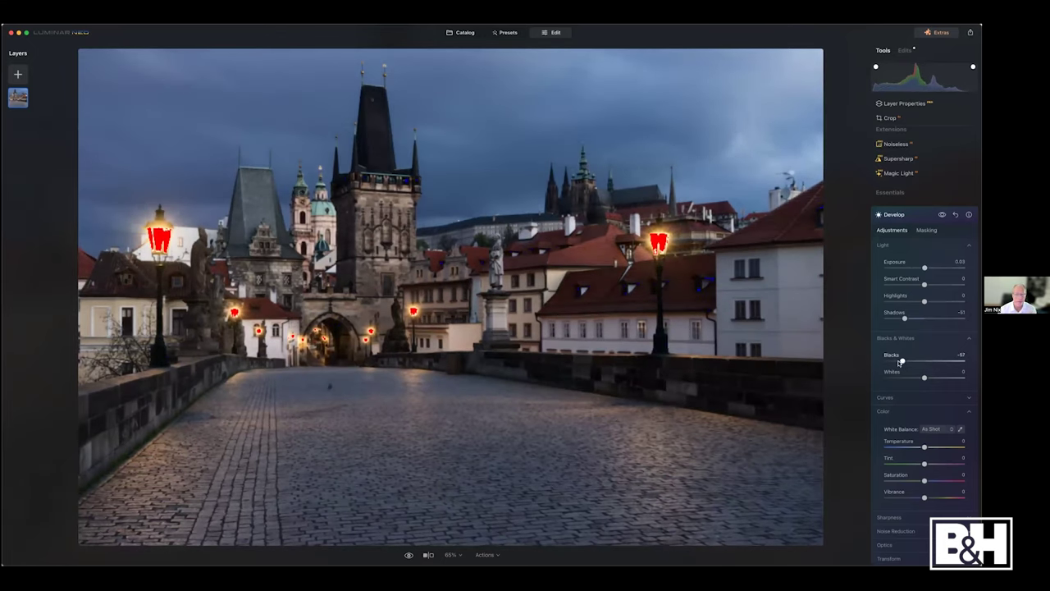
{"action": "left_click_drag", "start_coordinate": [899, 362], "coordinate": [892, 361]}
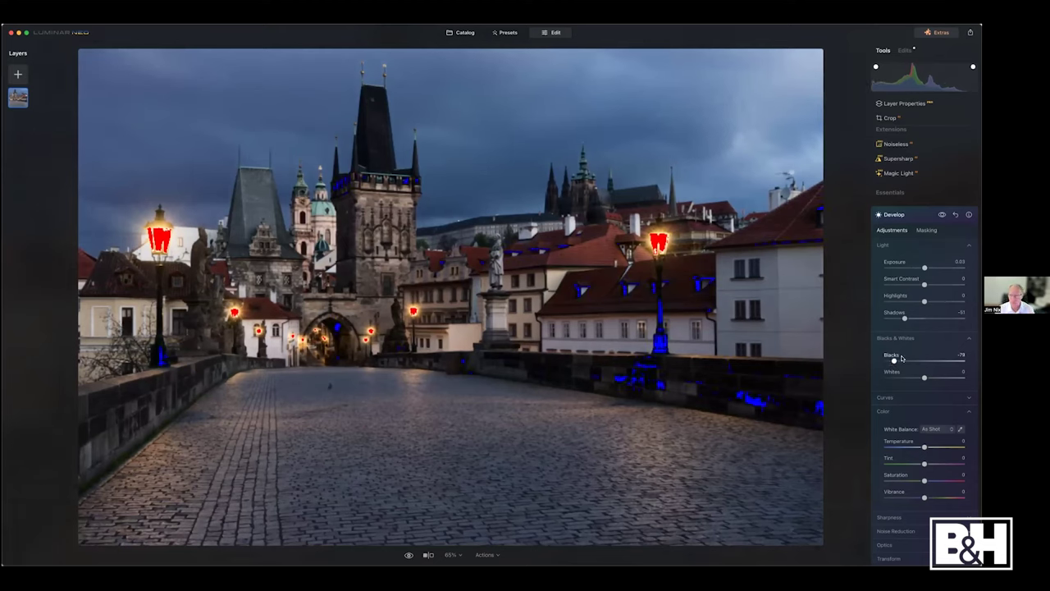
{"action": "double_click", "coordinate": [905, 317]}
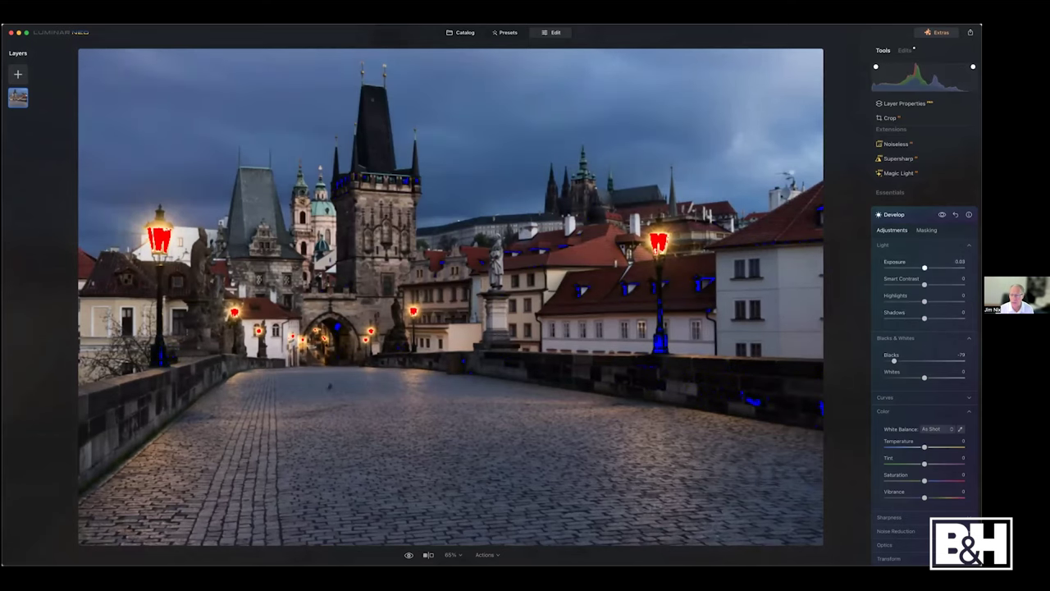
{"action": "double_click", "coordinate": [893, 362]}
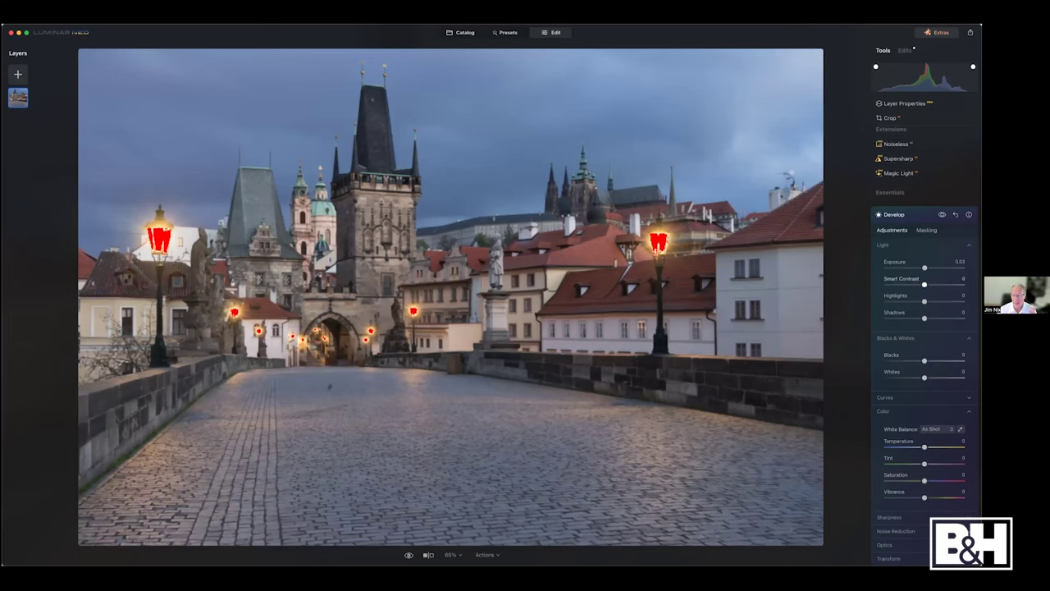
{"action": "left_click_drag", "start_coordinate": [925, 284], "coordinate": [928, 284]}
{"action": "key", "text": "j"}
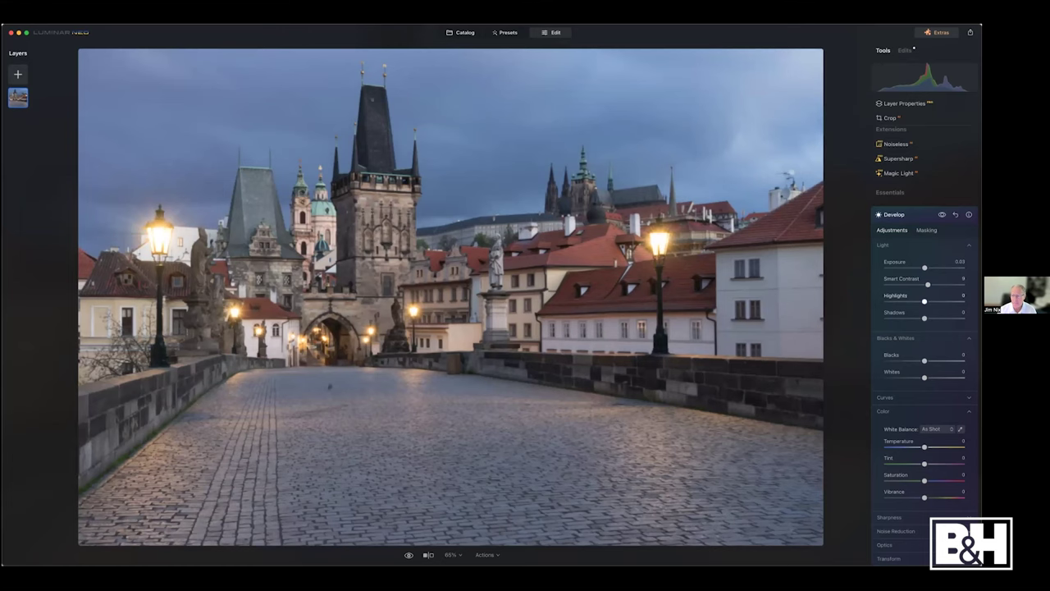
{"action": "mouse_move", "coordinate": [924, 301]}
{"action": "left_mouse_down"}
{"action": "mouse_move", "coordinate": [916, 301]}
{"action": "mouse_move", "coordinate": [921, 318]}
{"action": "left_mouse_up"}
{"action": "left_click_drag", "start_coordinate": [924, 361], "coordinate": [916, 361]}
{"action": "left_click_drag", "start_coordinate": [928, 284], "coordinate": [934, 283]}
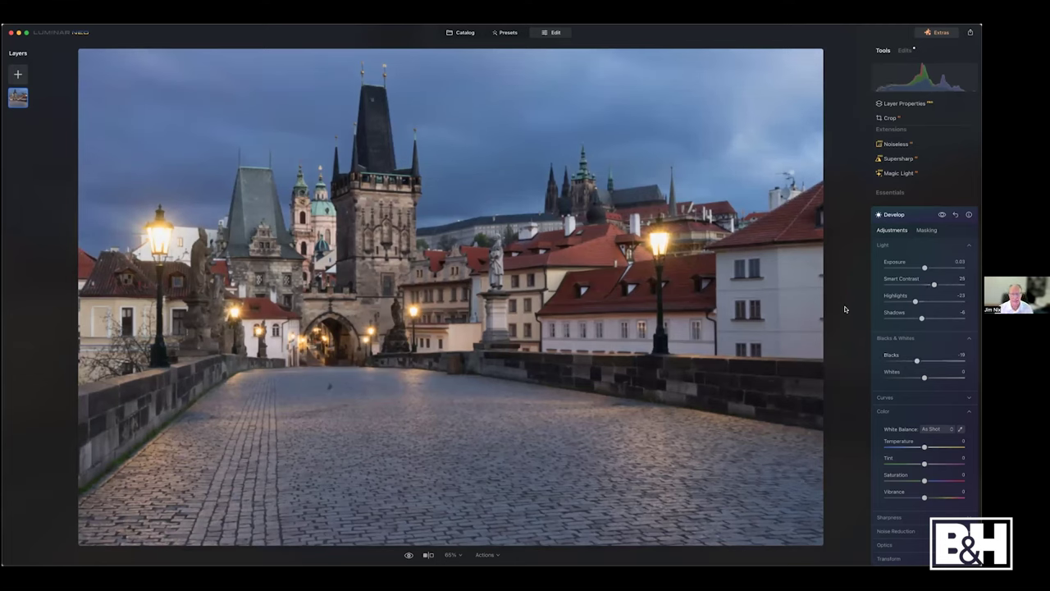
{"action": "scroll", "coordinate": [879, 392], "scroll_direction": "down", "scroll_amount": 3}
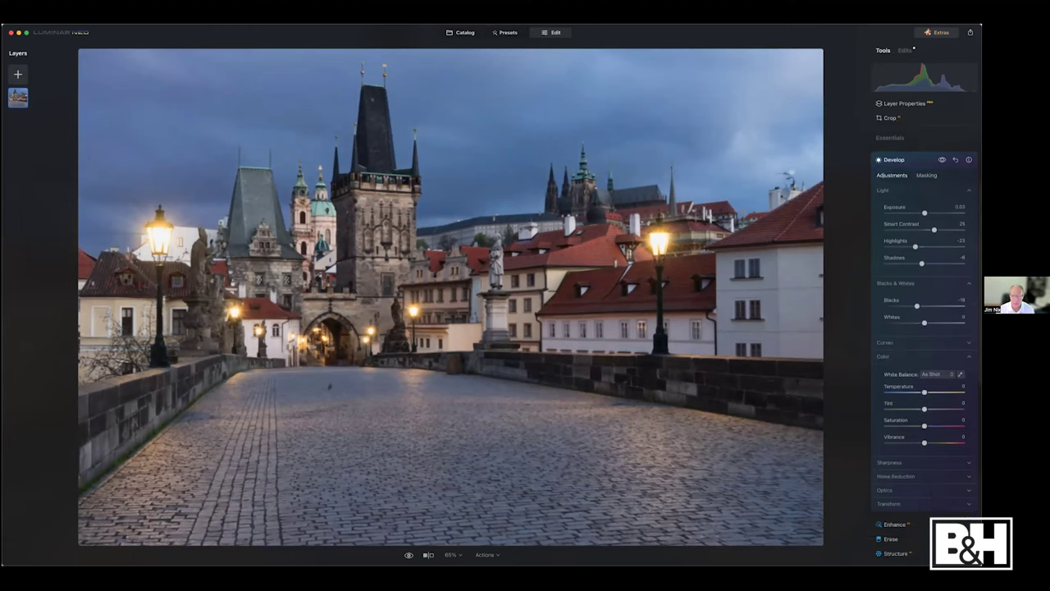
{"action": "left_click", "coordinate": [884, 343]}
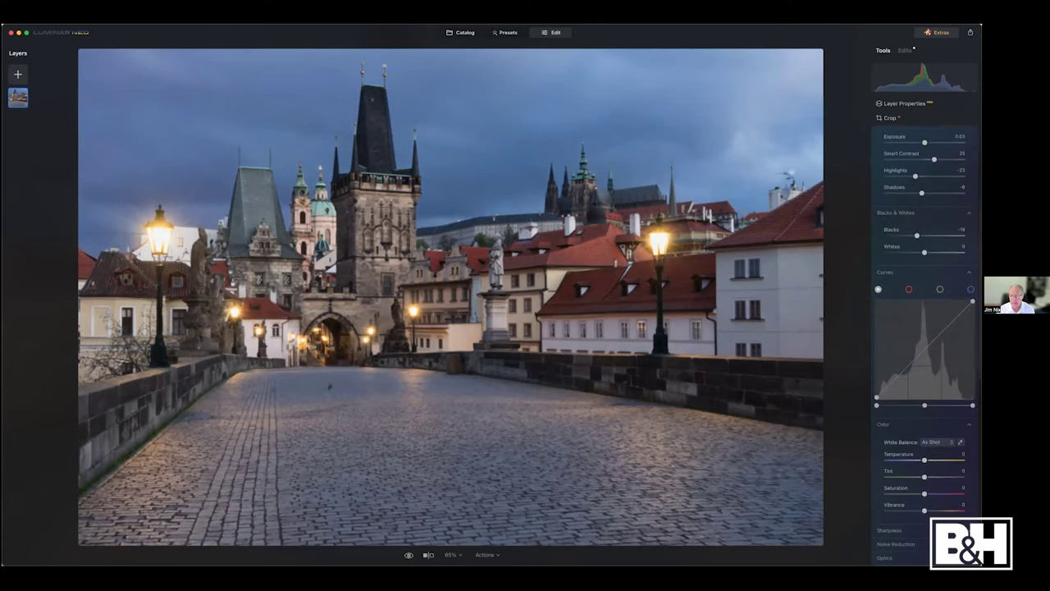
{"action": "left_click", "coordinate": [941, 332]}
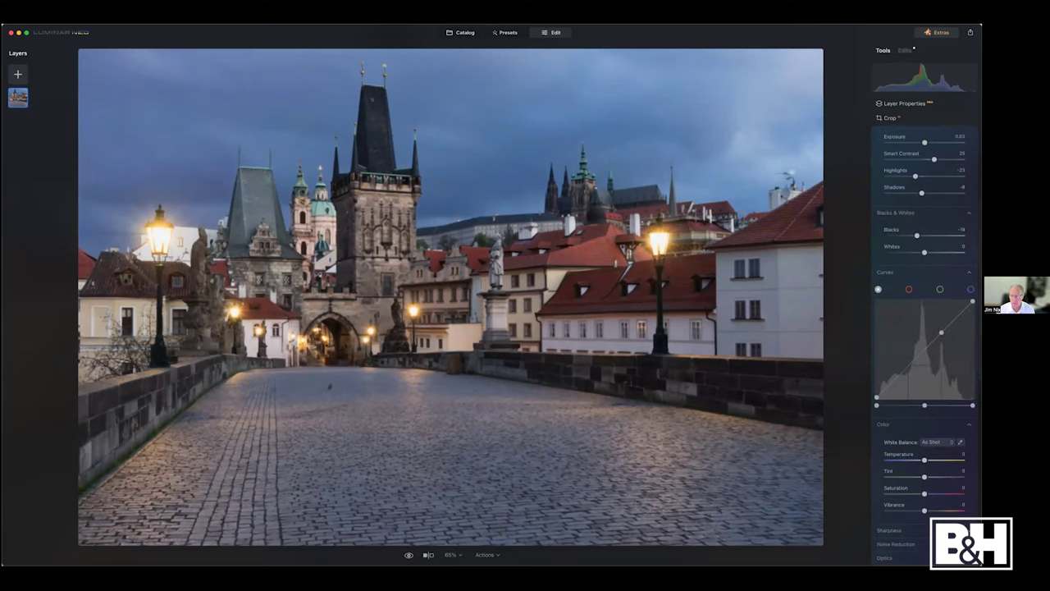
{"action": "left_click", "coordinate": [909, 367]}
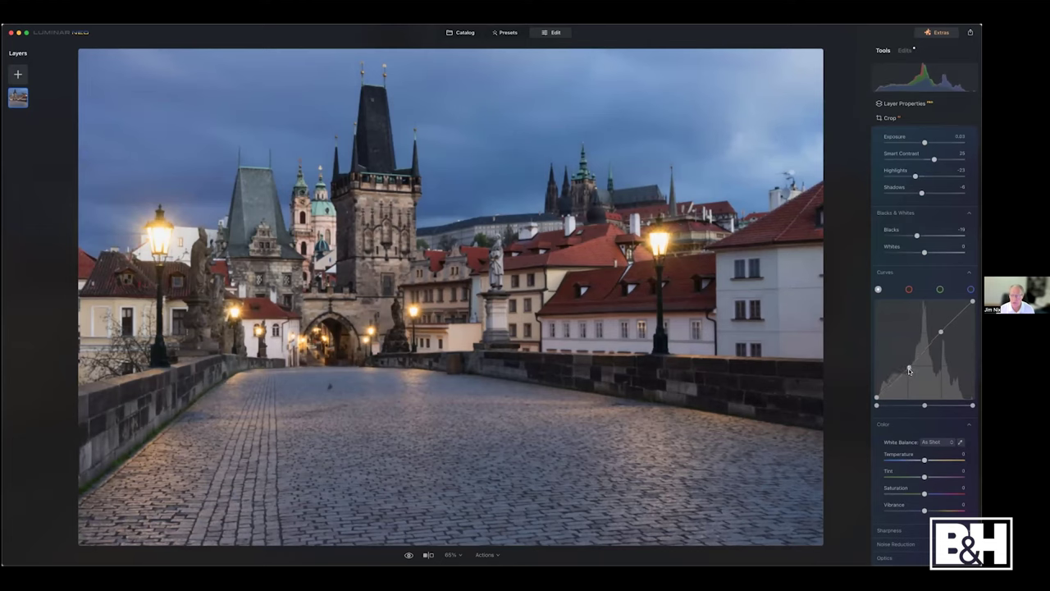
{"action": "left_click_drag", "start_coordinate": [925, 405], "coordinate": [923, 404]}
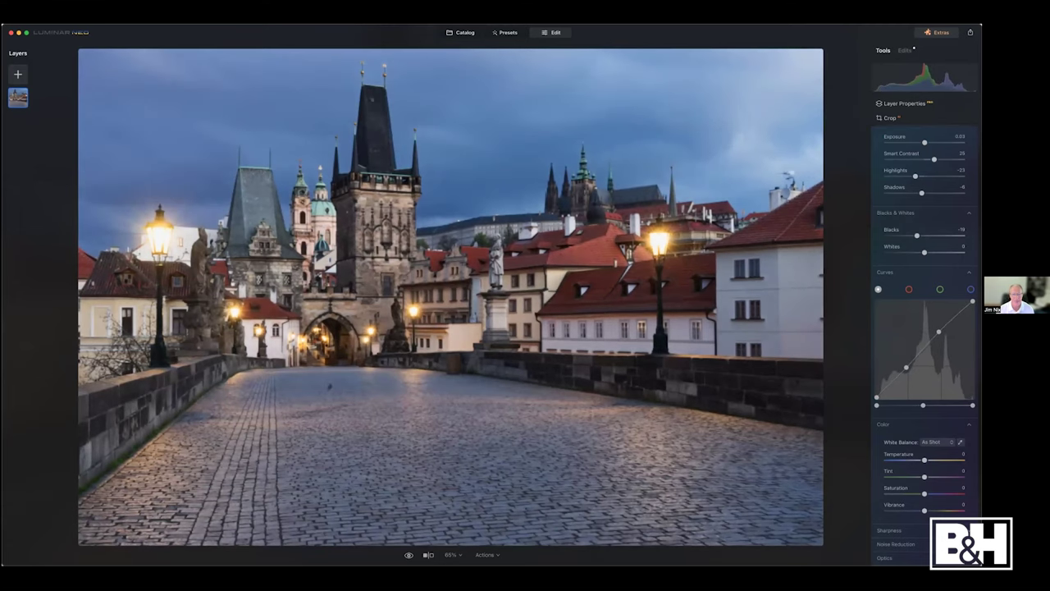
{"action": "scroll", "coordinate": [923, 369], "scroll_direction": "up", "scroll_amount": 2}
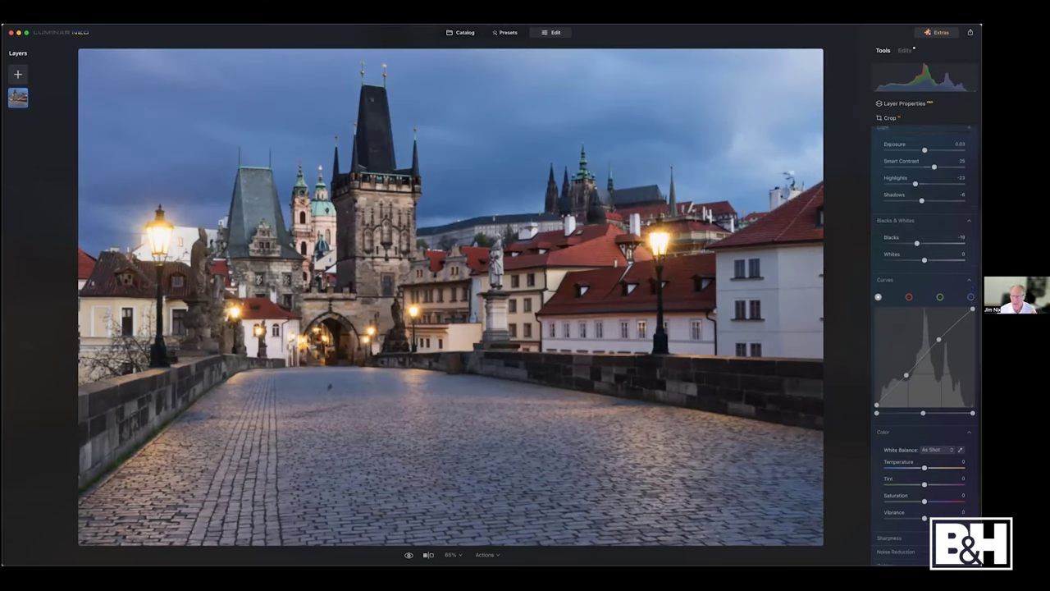
{"action": "scroll", "coordinate": [923, 369], "scroll_direction": "up", "scroll_amount": 1}
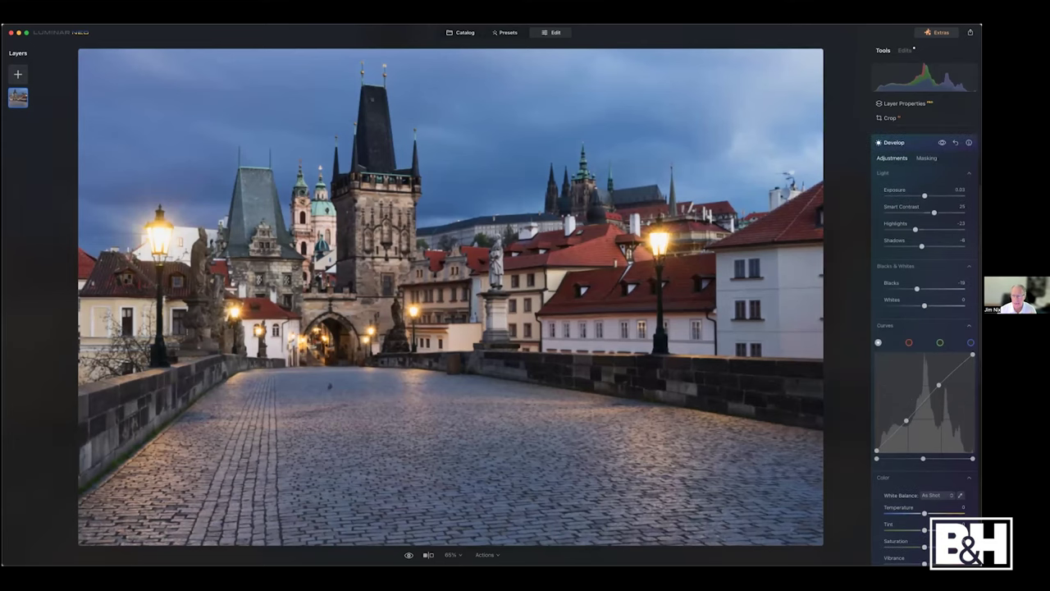
Collapse Develop, flip between original and edited with backslash, then Revert to Original.
{"action": "left_click", "coordinate": [894, 142]}
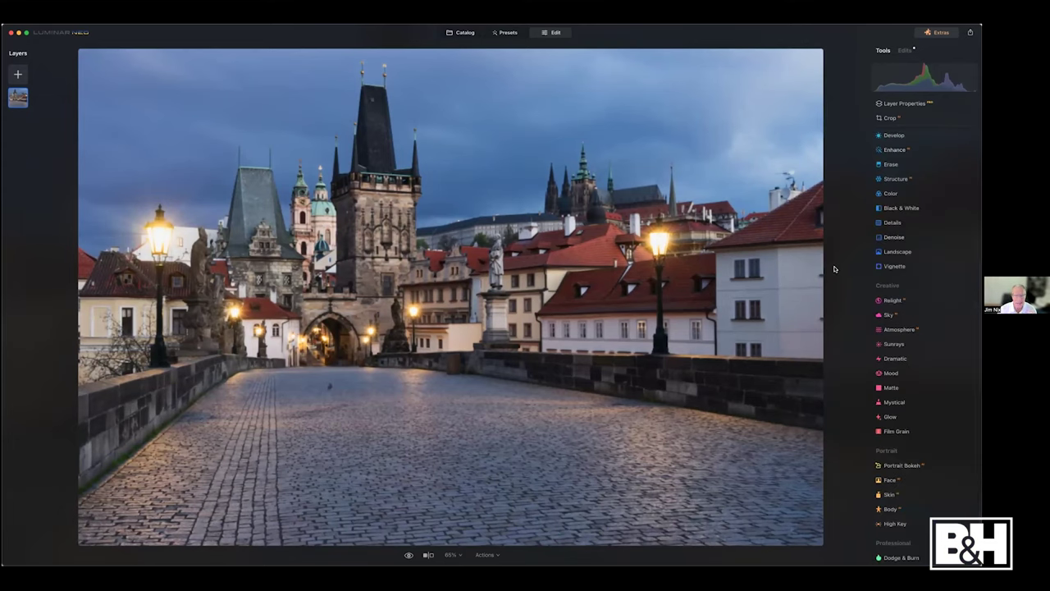
{"action": "key", "text": "backslash"}
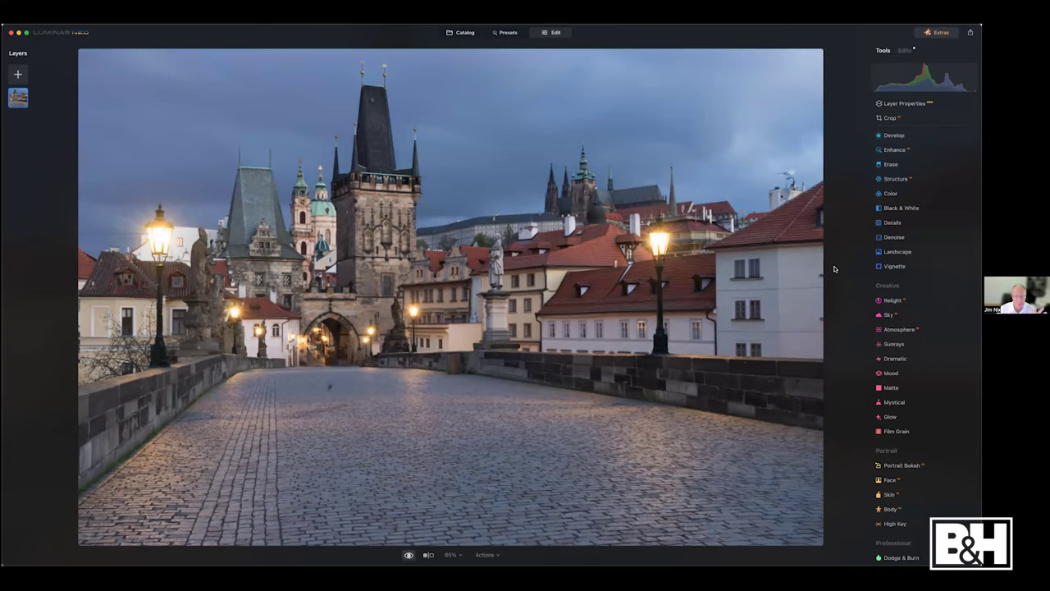
{"action": "key", "text": "backslash"}
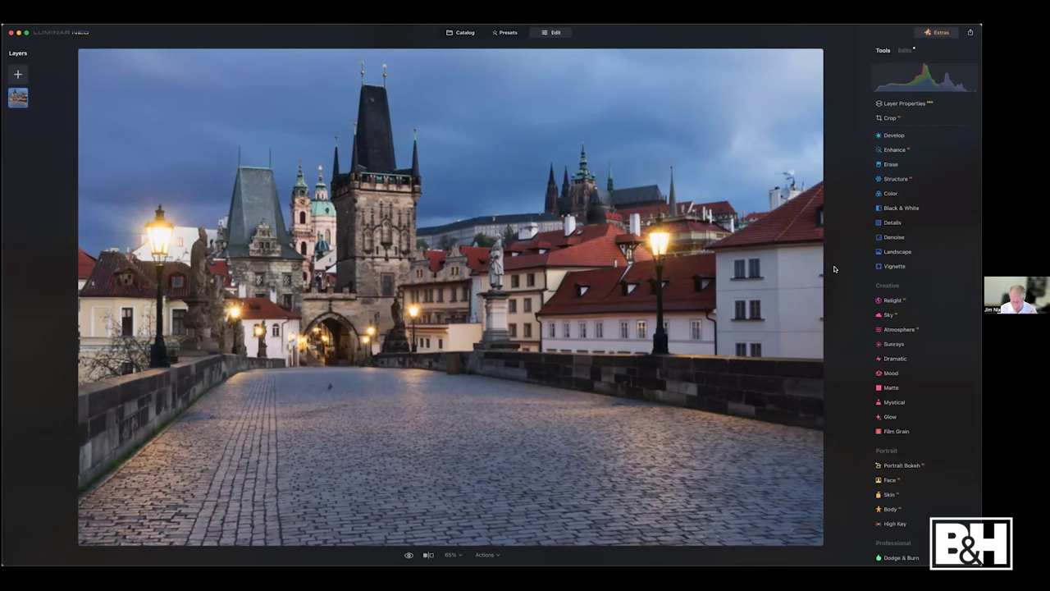
{"action": "key", "text": "backslash"}
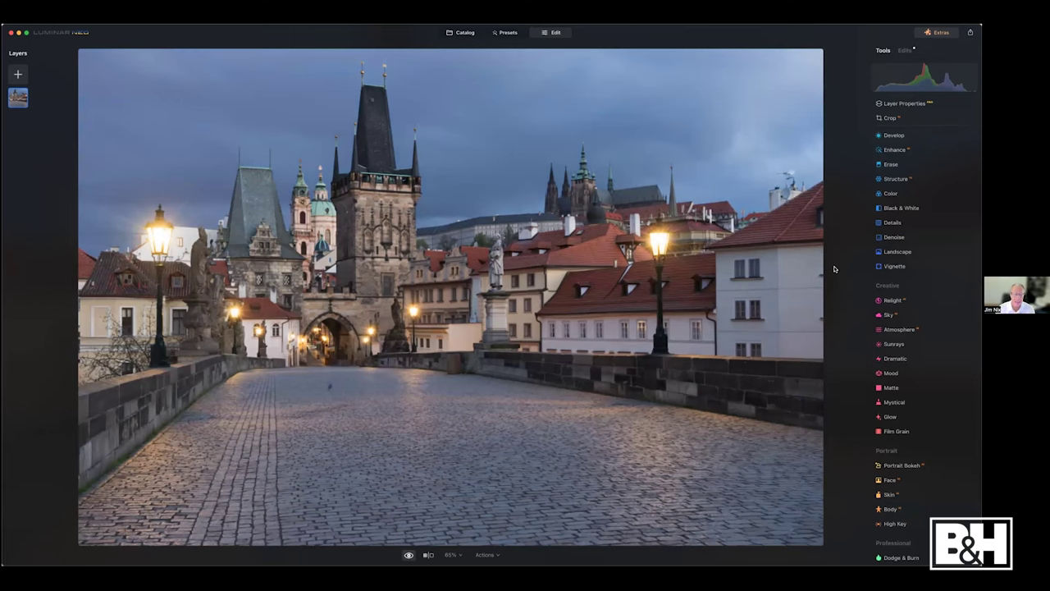
{"action": "key", "text": "backslash"}
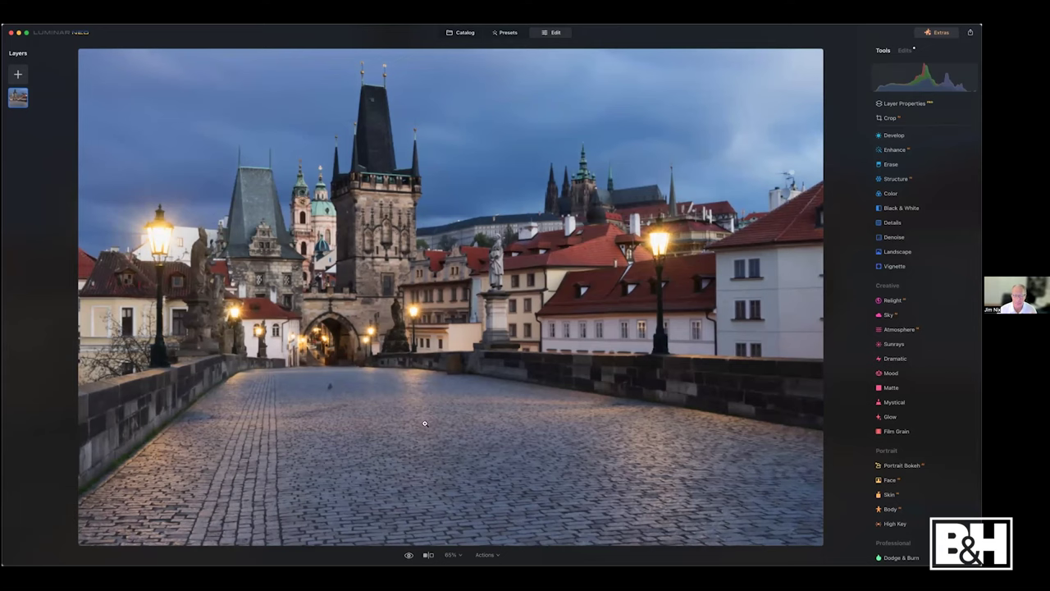
{"action": "left_click", "coordinate": [486, 554]}
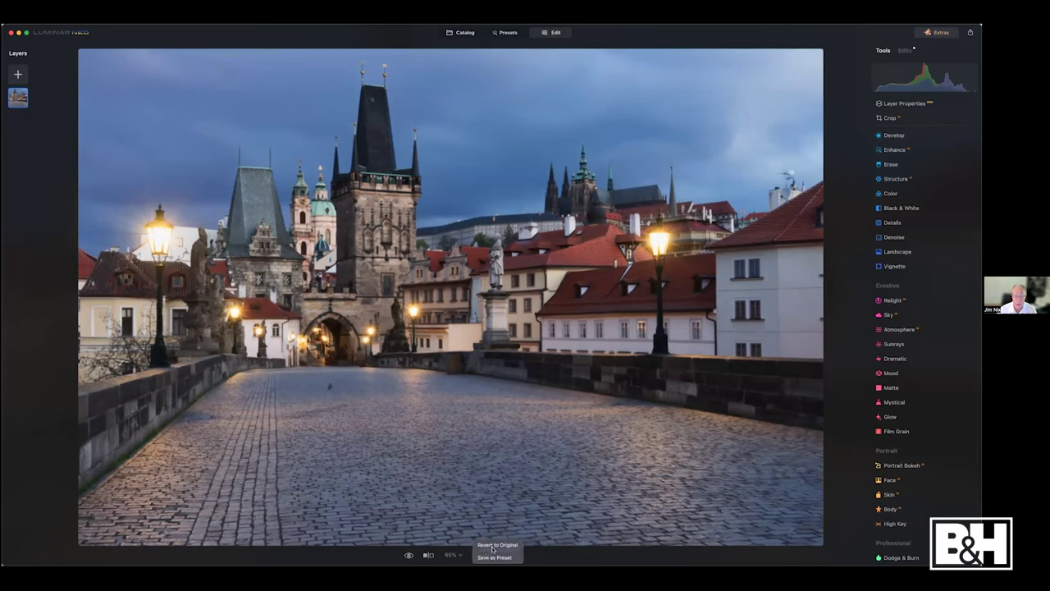
{"action": "left_click", "coordinate": [495, 546]}
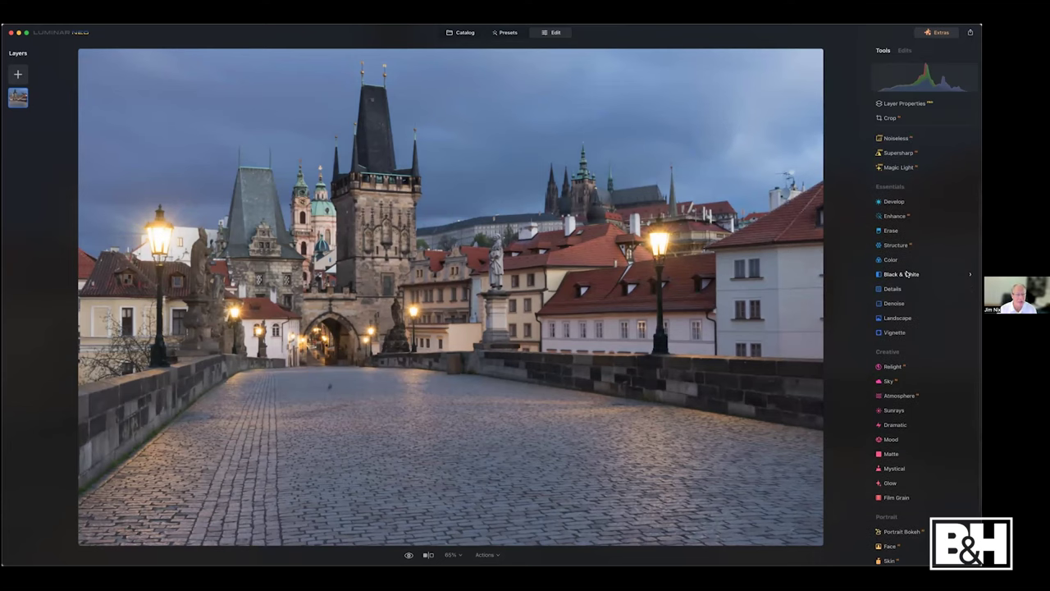
Try a strong Enhance Accent boost, compare it on and off, then reset Enhance.
{"action": "left_click", "coordinate": [894, 215]}
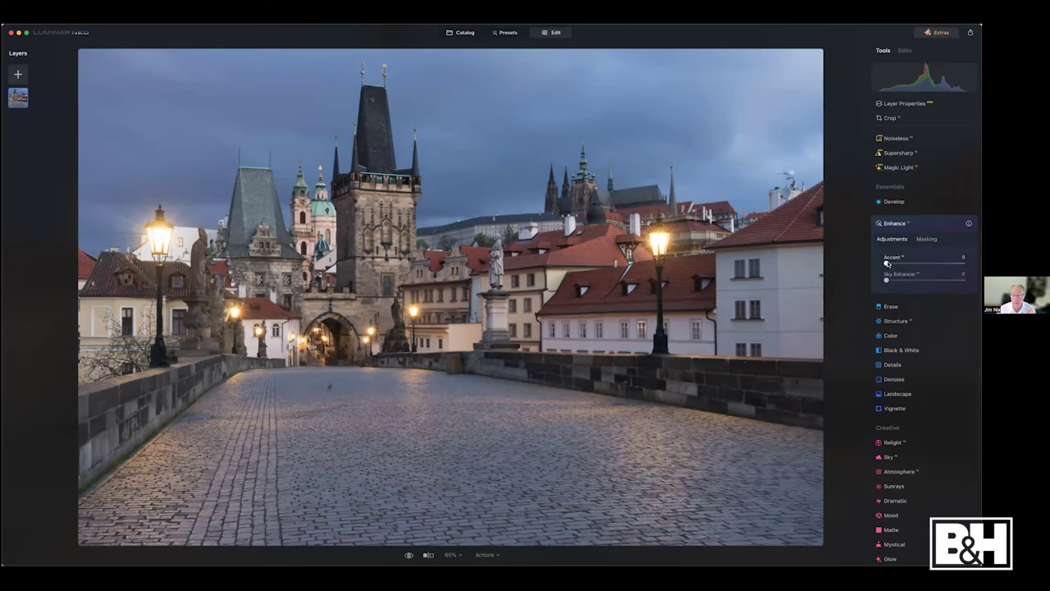
{"action": "left_click_drag", "start_coordinate": [886, 262], "coordinate": [963, 263]}
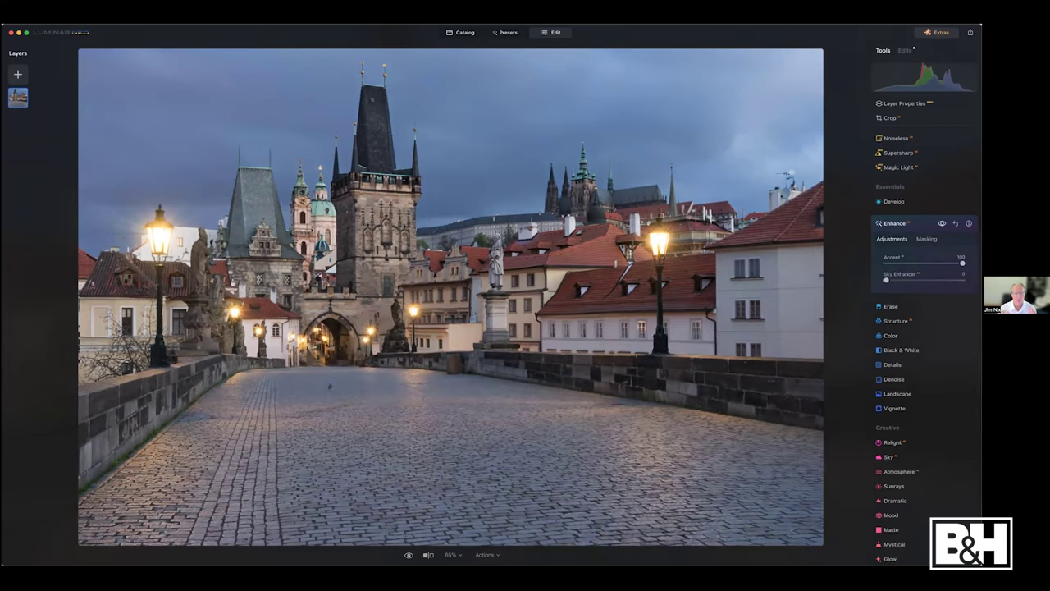
{"action": "left_click", "coordinate": [942, 223]}
{"action": "left_click", "coordinate": [942, 224]}
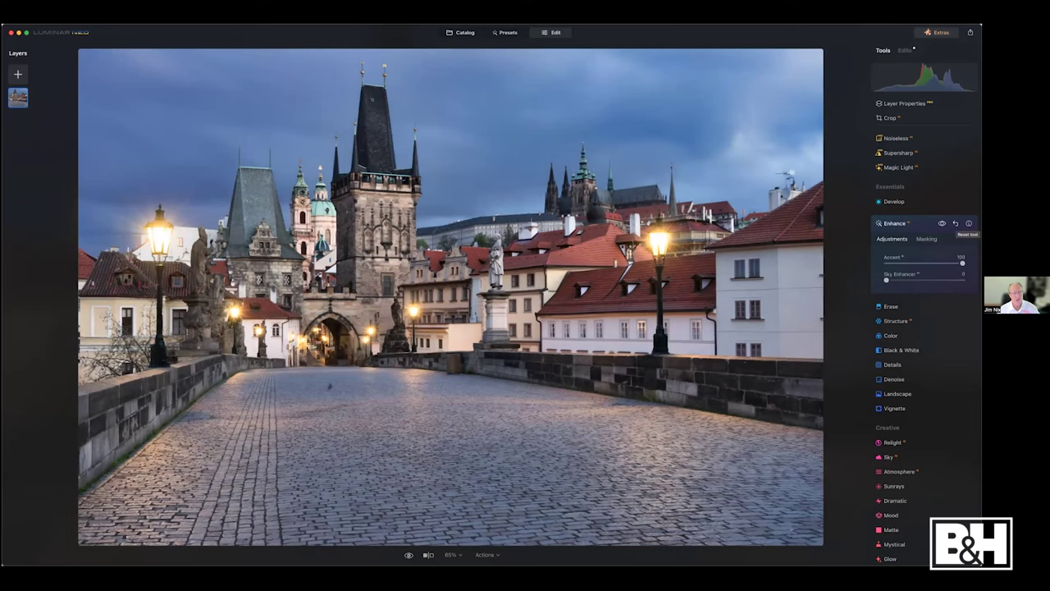
{"action": "left_click", "coordinate": [955, 223]}
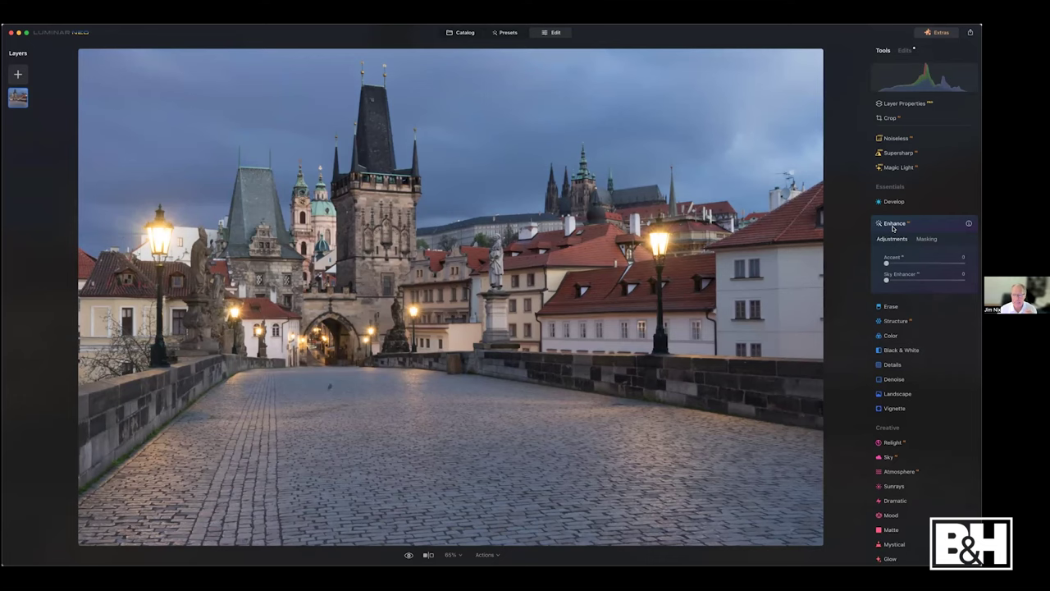
Set Enhance Accent to 53 and Sky Enhancer to 24.
{"action": "left_click_drag", "start_coordinate": [901, 262], "coordinate": [931, 263]}
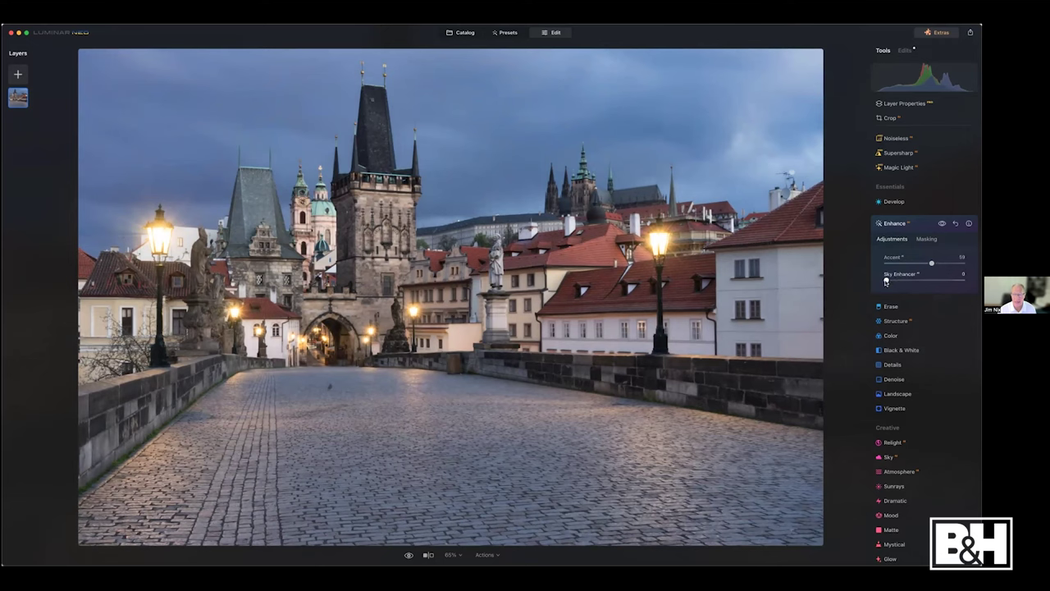
{"action": "left_click_drag", "start_coordinate": [888, 280], "coordinate": [904, 279]}
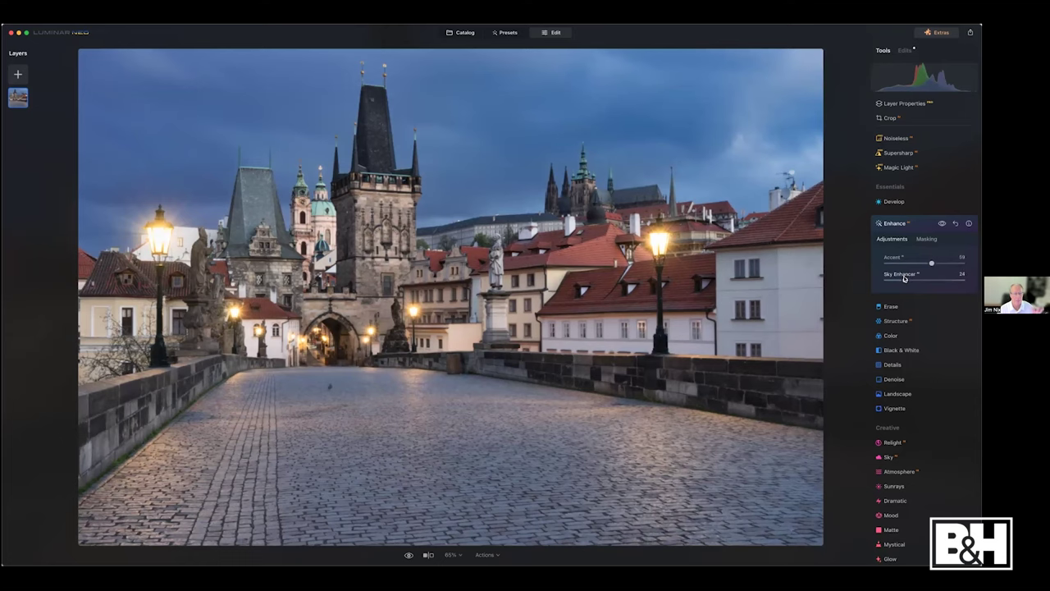
{"action": "left_click", "coordinate": [894, 224]}
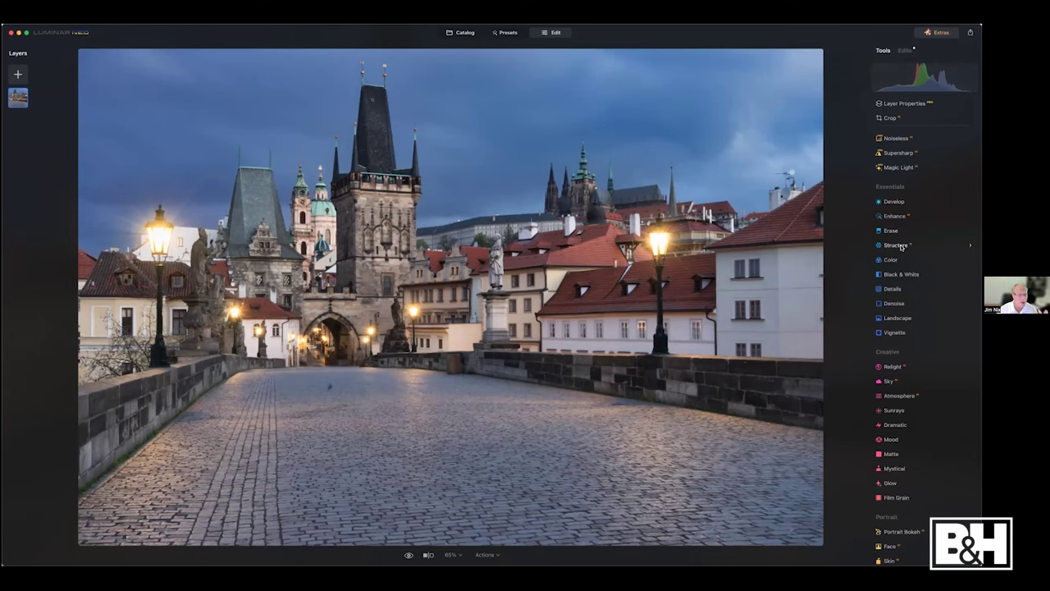
Set Structure Amount to 47, compare it on and off, and show its Masking options.
{"action": "left_click", "coordinate": [896, 245]}
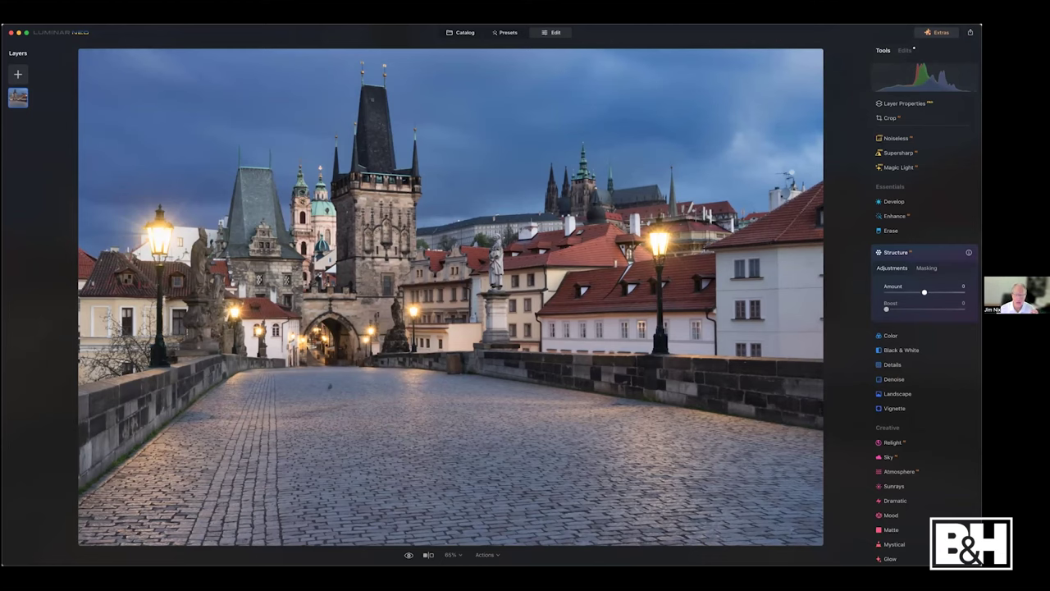
{"action": "left_click_drag", "start_coordinate": [924, 292], "coordinate": [942, 292]}
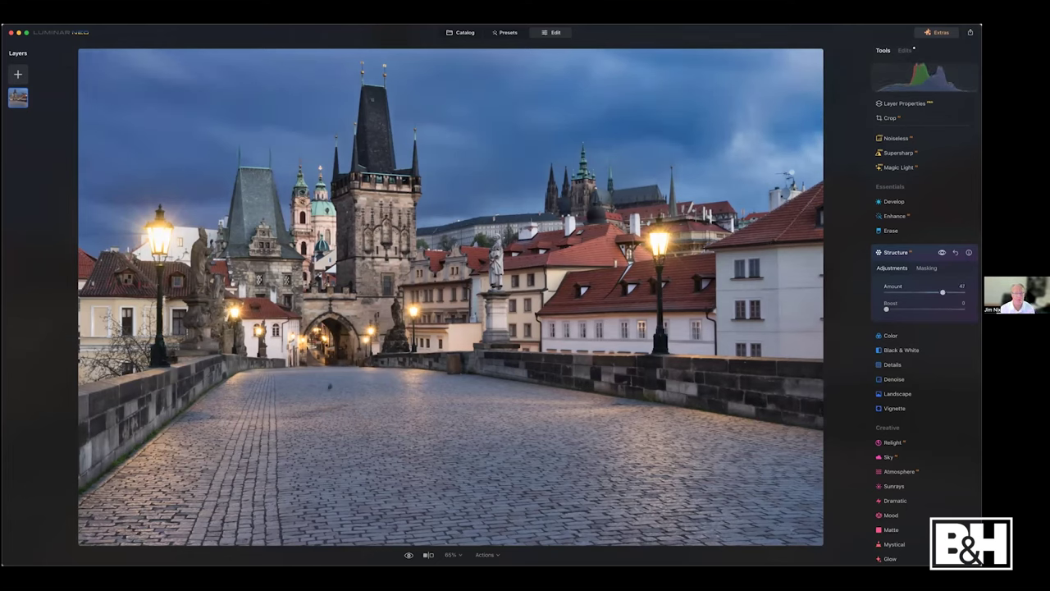
{"action": "left_click", "coordinate": [942, 252]}
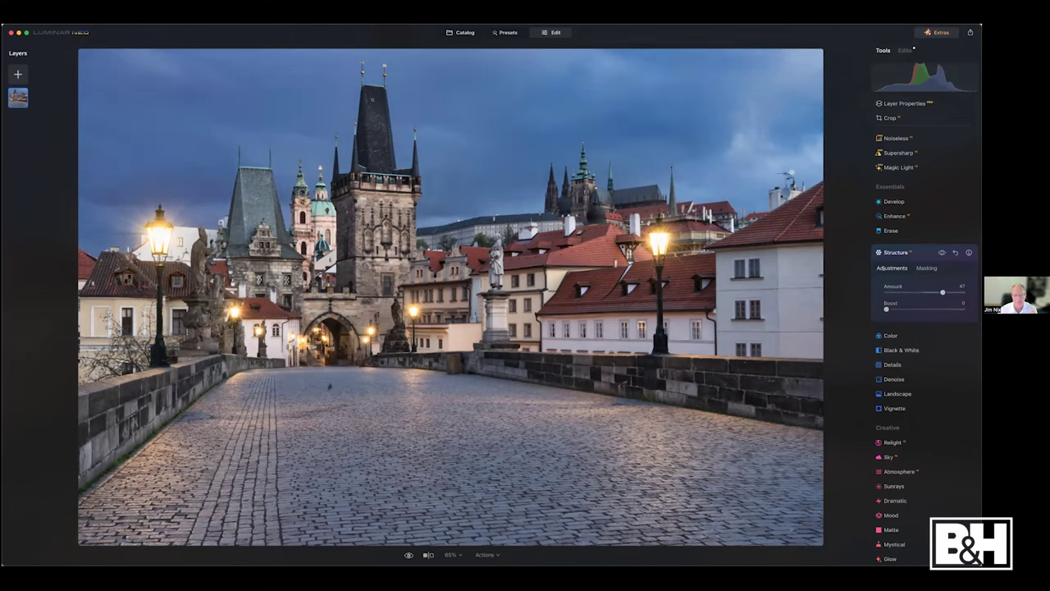
{"action": "left_click", "coordinate": [942, 252]}
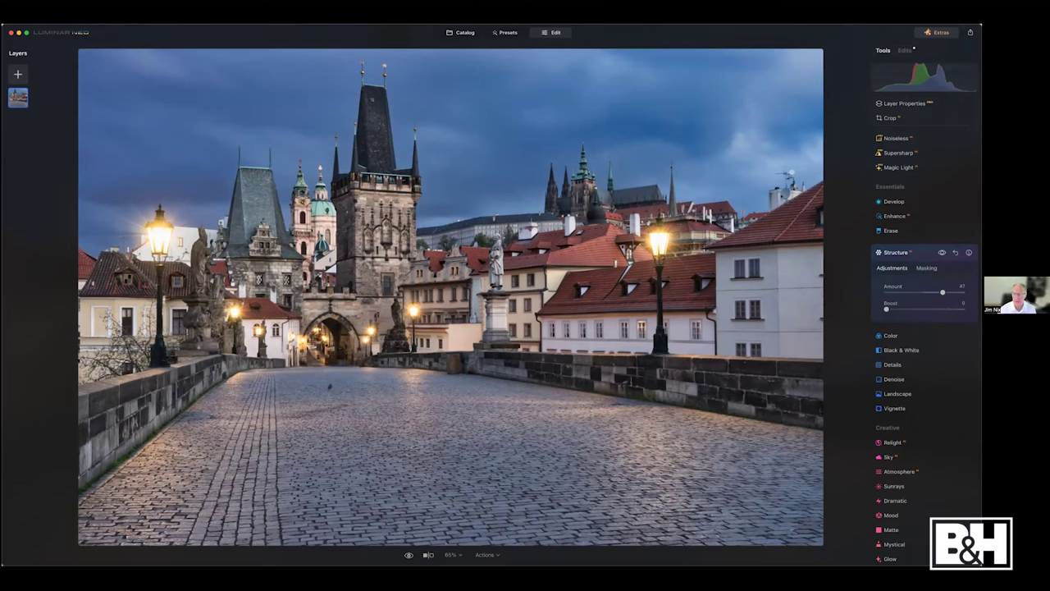
{"action": "left_click", "coordinate": [927, 267]}
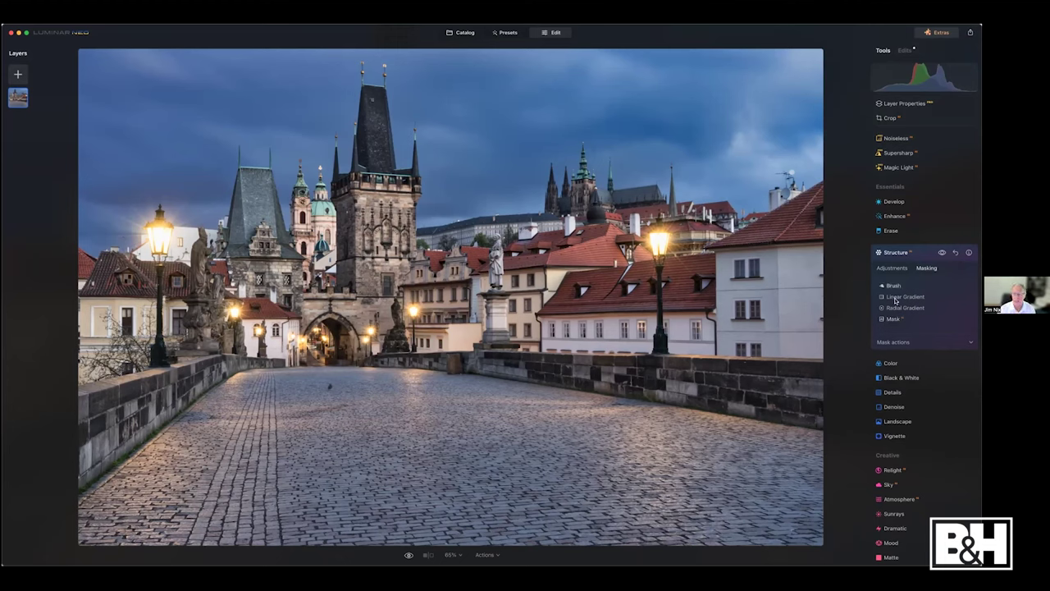
Place and adjust a linear gradient mask for Structure along the skyline.
{"action": "left_click", "coordinate": [903, 296]}
{"action": "left_click_drag", "start_coordinate": [435, 343], "coordinate": [429, 220]}
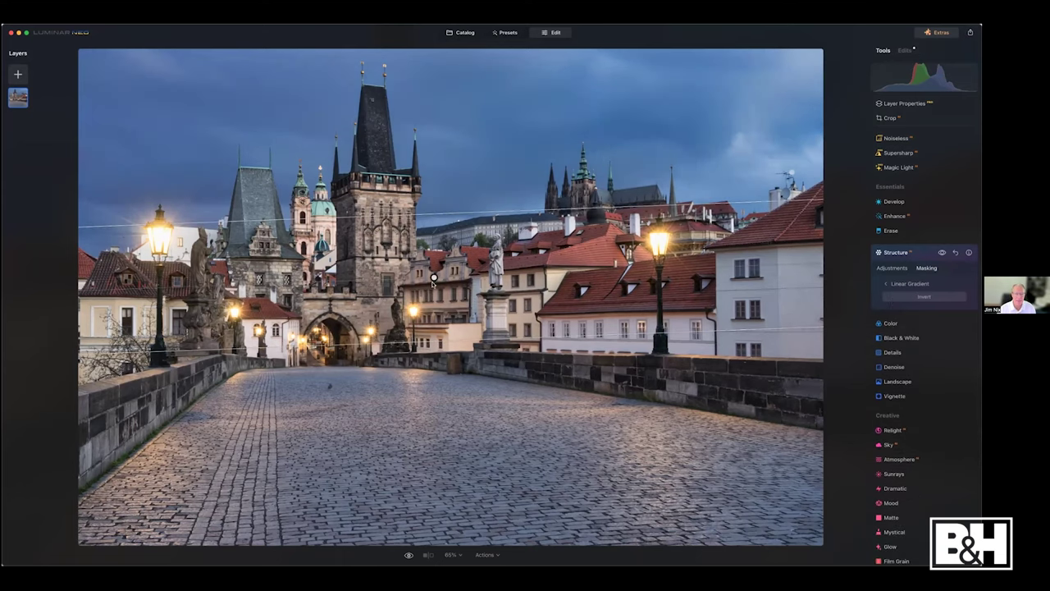
{"action": "mouse_move", "coordinate": [434, 284]}
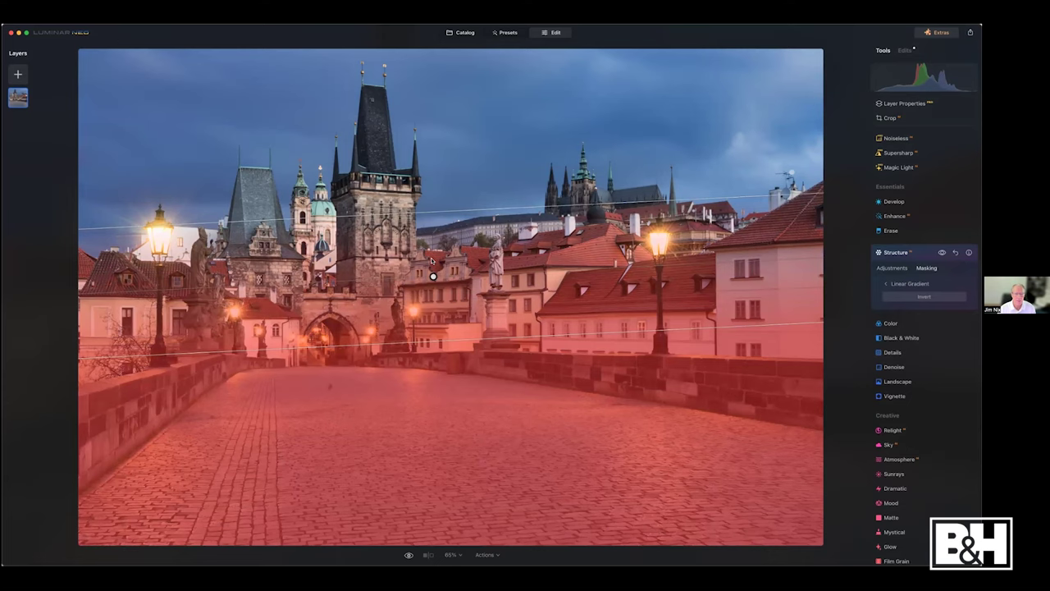
{"action": "left_click_drag", "start_coordinate": [433, 278], "coordinate": [432, 251]}
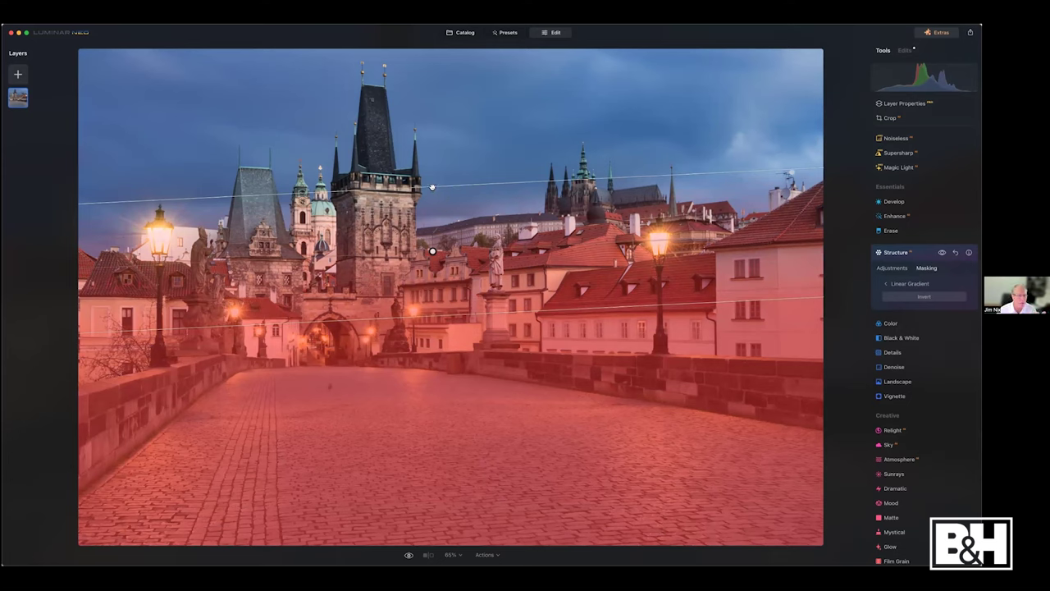
{"action": "left_click_drag", "start_coordinate": [433, 187], "coordinate": [432, 169]}
{"action": "left_click_drag", "start_coordinate": [427, 111], "coordinate": [436, 148]}
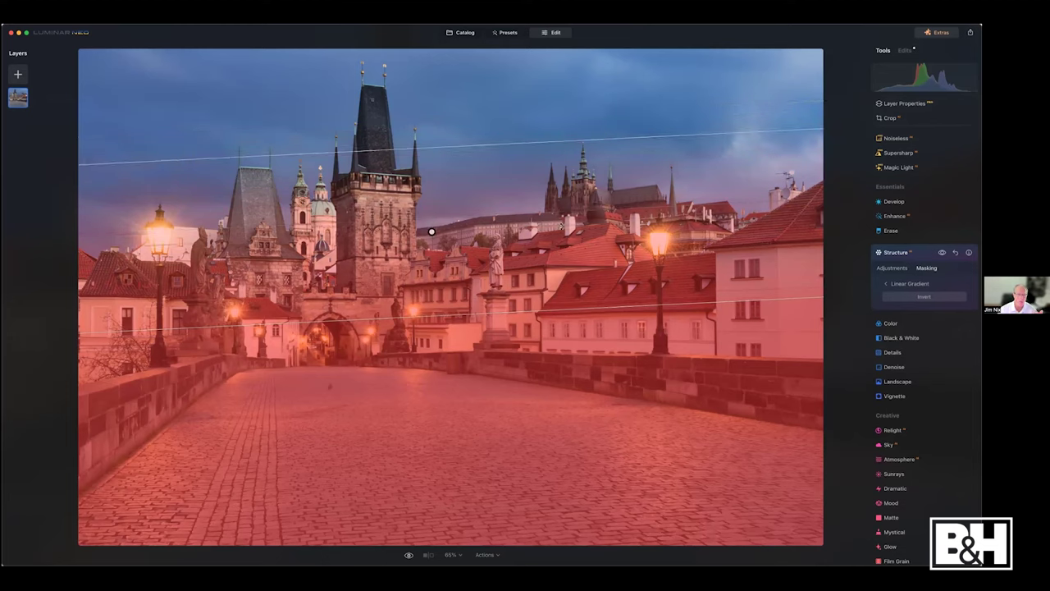
{"action": "mouse_move", "coordinate": [561, 226]}
{"action": "left_mouse_down"}
{"action": "mouse_move", "coordinate": [558, 216]}
{"action": "mouse_move", "coordinate": [560, 226]}
{"action": "left_mouse_up"}
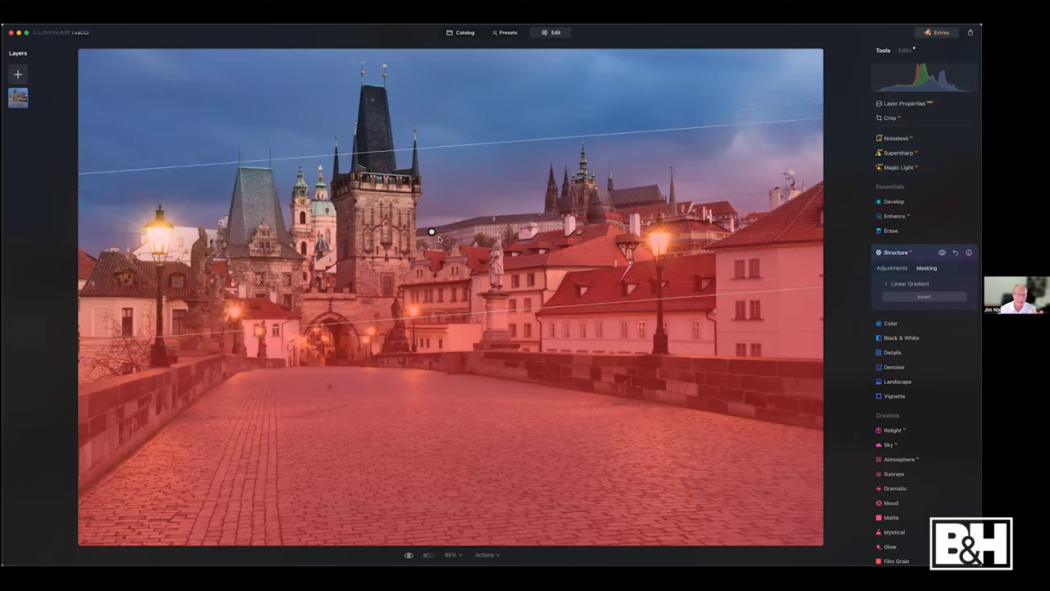
{"action": "left_click_drag", "start_coordinate": [432, 233], "coordinate": [433, 240]}
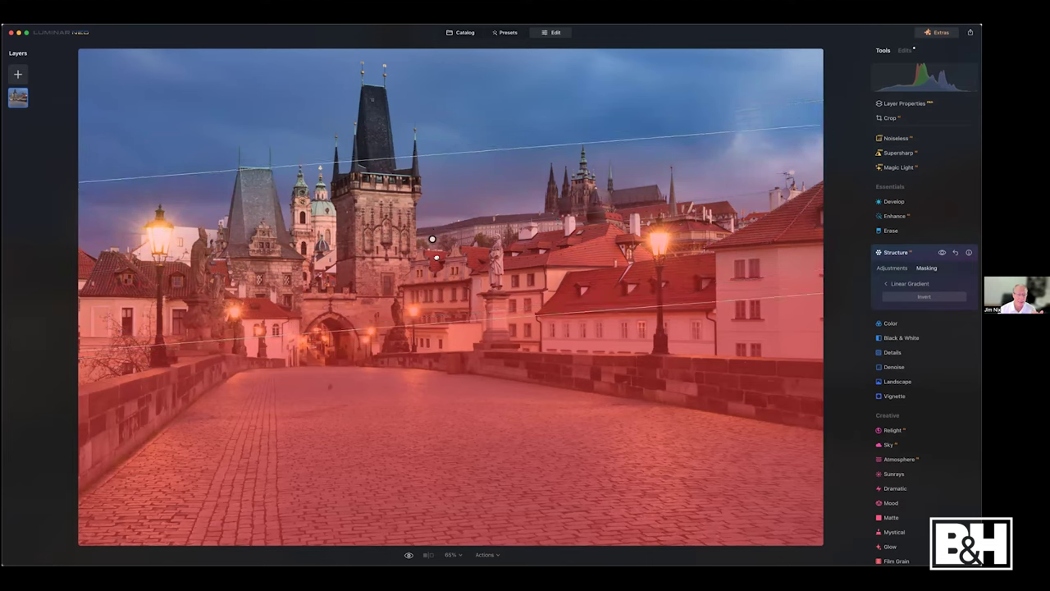
Switch to a brush mask and paint Structure over the tower spire.
{"action": "left_click", "coordinate": [886, 285]}
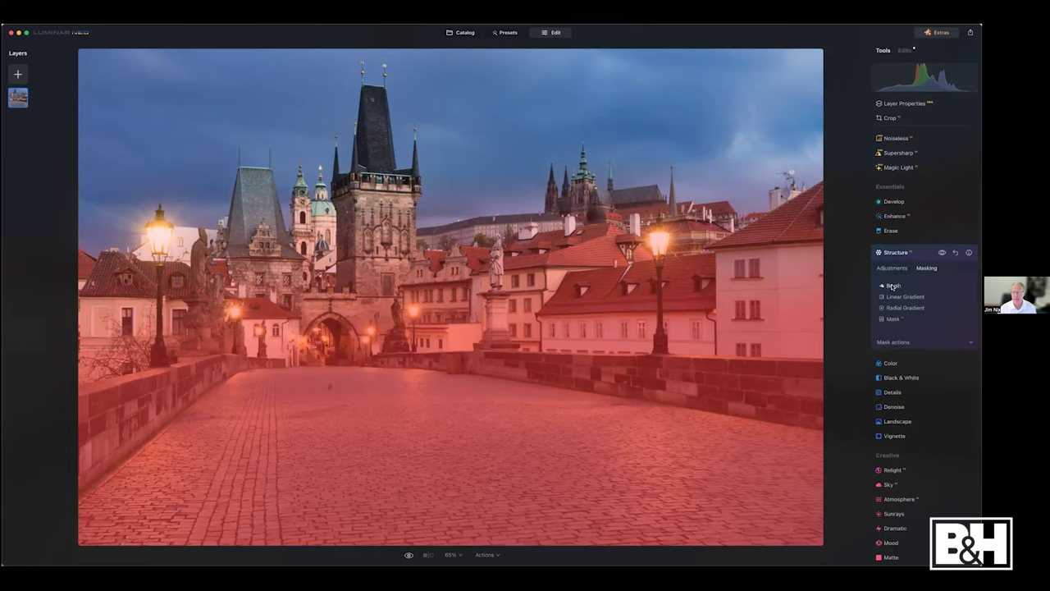
{"action": "left_click", "coordinate": [894, 287]}
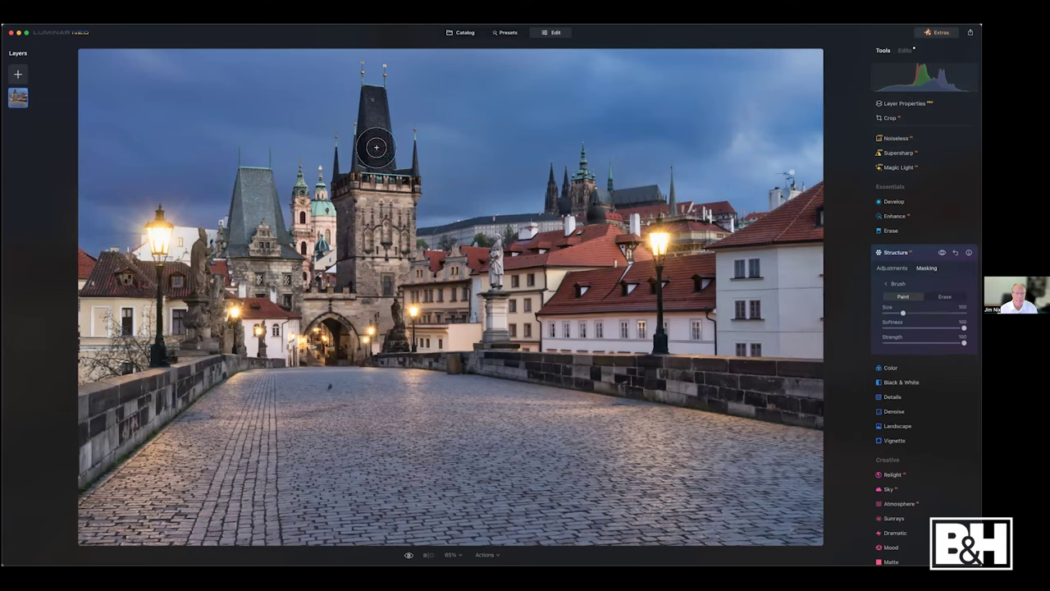
{"action": "mouse_move", "coordinate": [376, 148]}
{"action": "left_mouse_down"}
{"action": "mouse_move", "coordinate": [375, 98]}
{"action": "mouse_move", "coordinate": [378, 212]}
{"action": "mouse_move", "coordinate": [390, 220]}
{"action": "mouse_move", "coordinate": [357, 215]}
{"action": "left_mouse_up"}
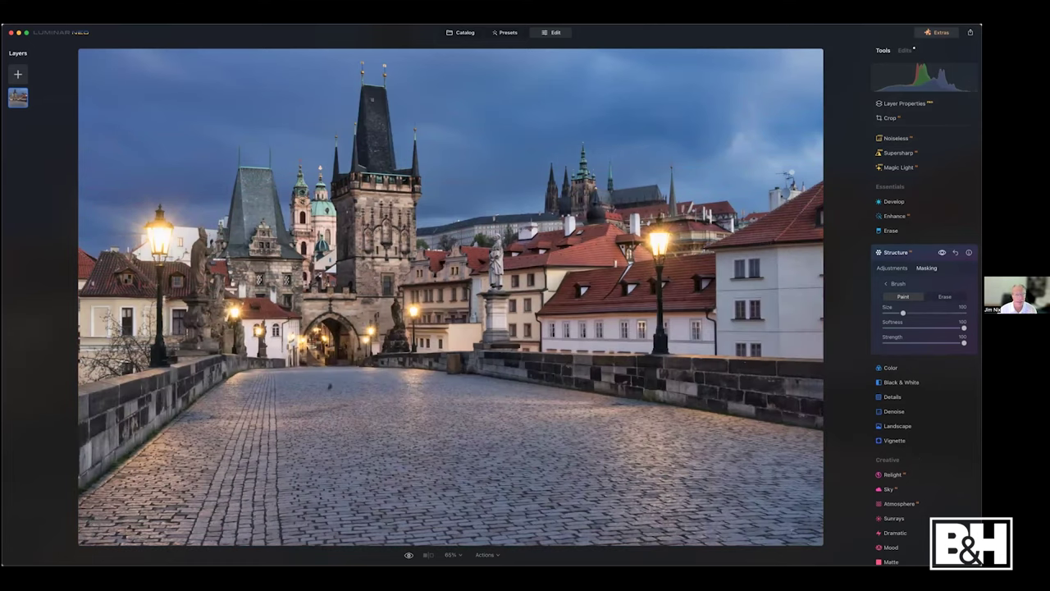
Set Structure Amount to 58 and Boost to 30.
{"action": "left_click", "coordinate": [893, 269]}
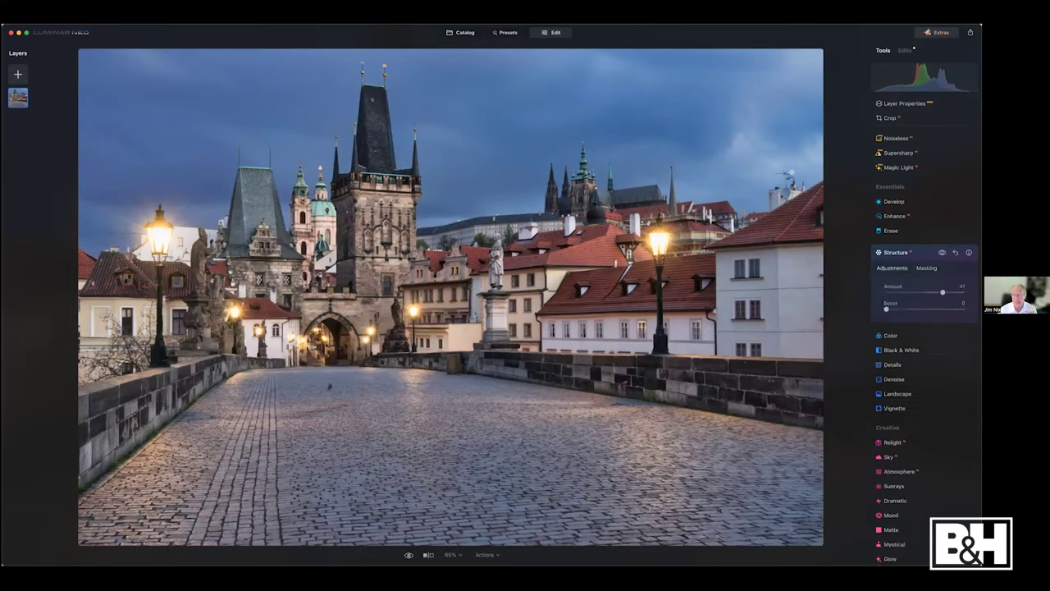
{"action": "left_click_drag", "start_coordinate": [943, 292], "coordinate": [894, 293]}
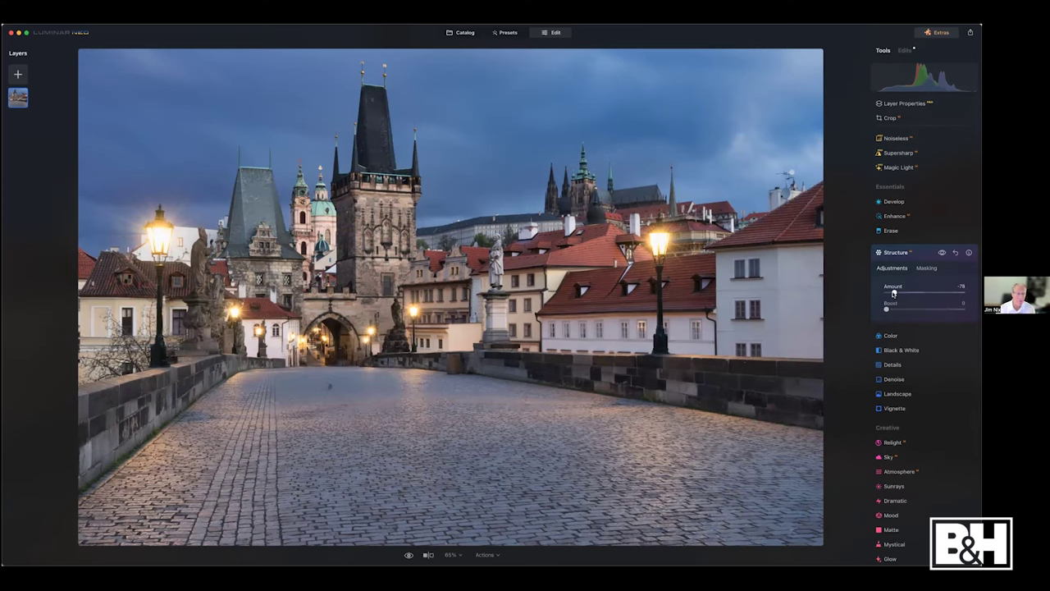
{"action": "left_click_drag", "start_coordinate": [895, 293], "coordinate": [940, 292]}
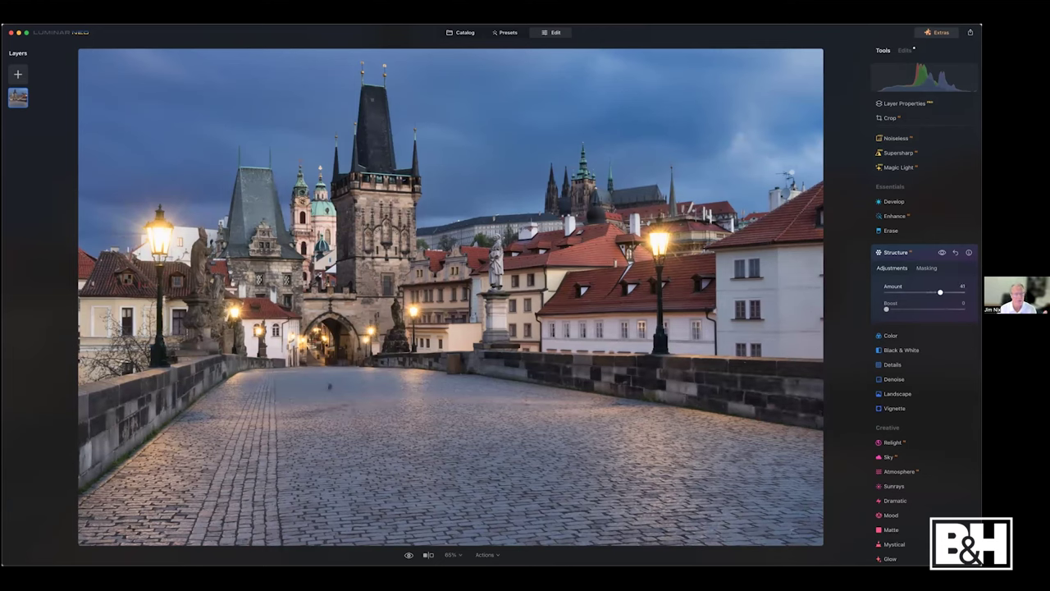
{"action": "left_click_drag", "start_coordinate": [941, 292], "coordinate": [909, 311]}
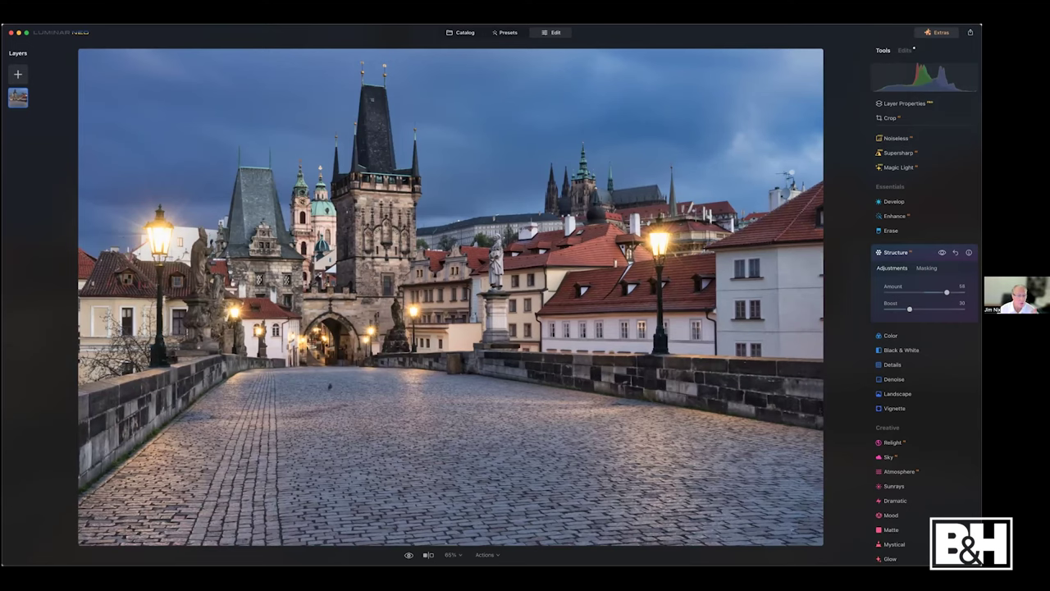
Collapse Structure and compare the photo with its unedited original.
{"action": "left_click", "coordinate": [896, 252]}
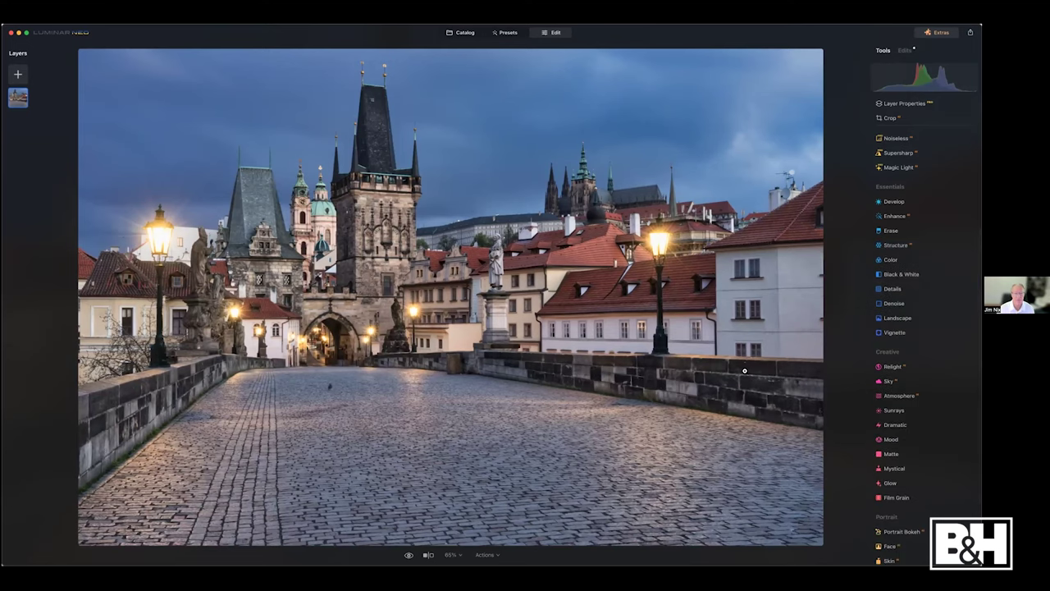
{"action": "key", "text": "backslash"}
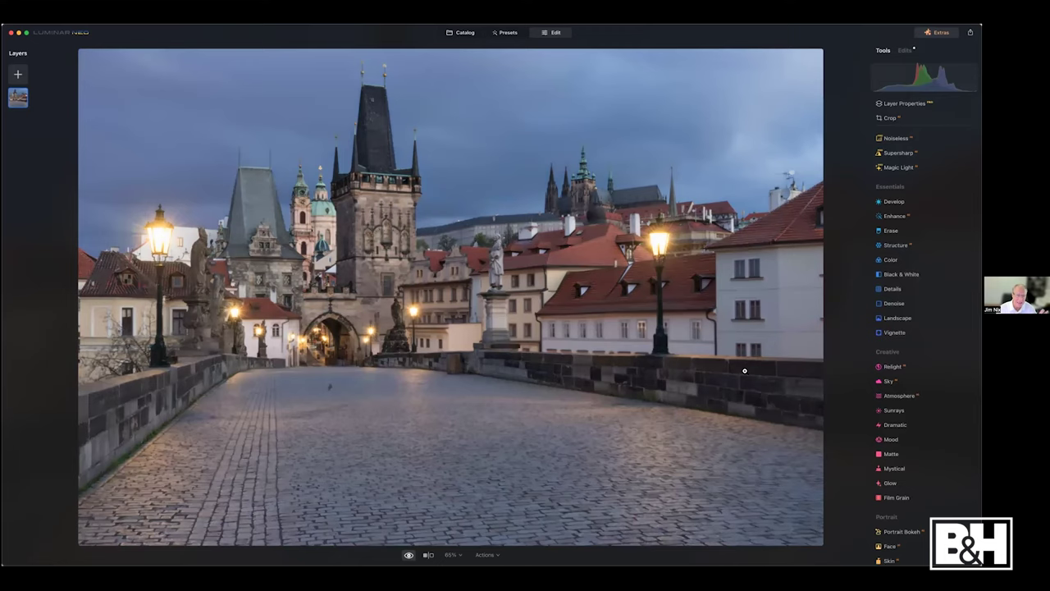
{"action": "key", "text": "backslash"}
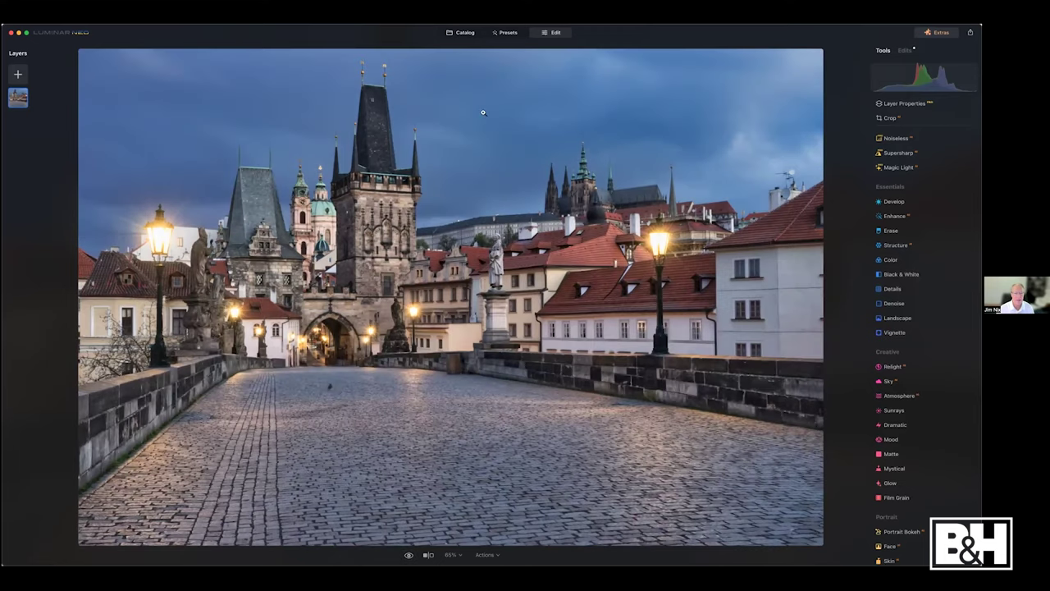
Return to the catalog with G and open the neon noodle-bar photo in Edit.
{"action": "left_click", "coordinate": [505, 32]}
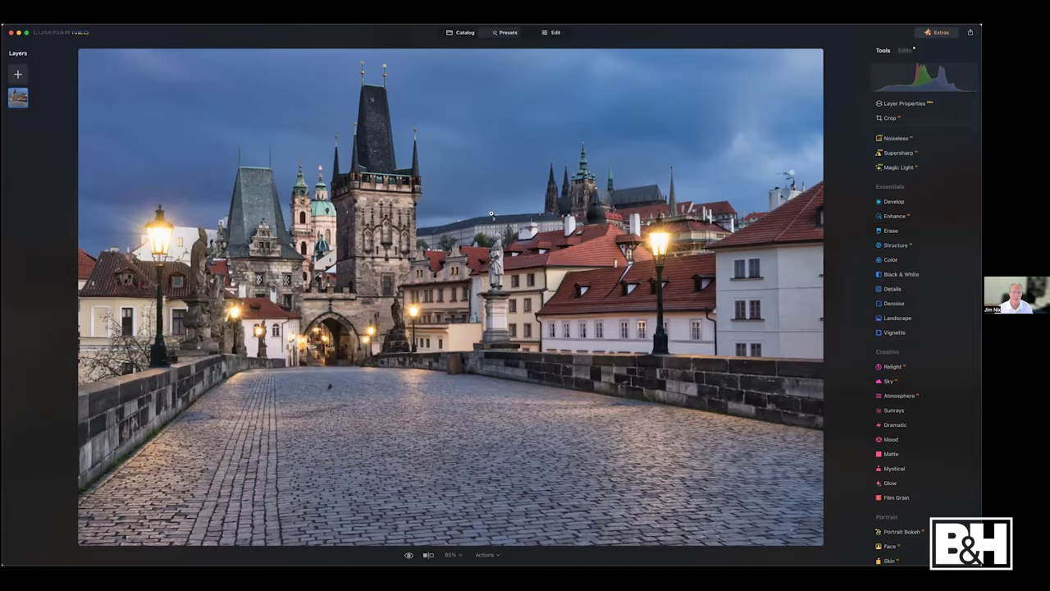
{"action": "key", "text": "g"}
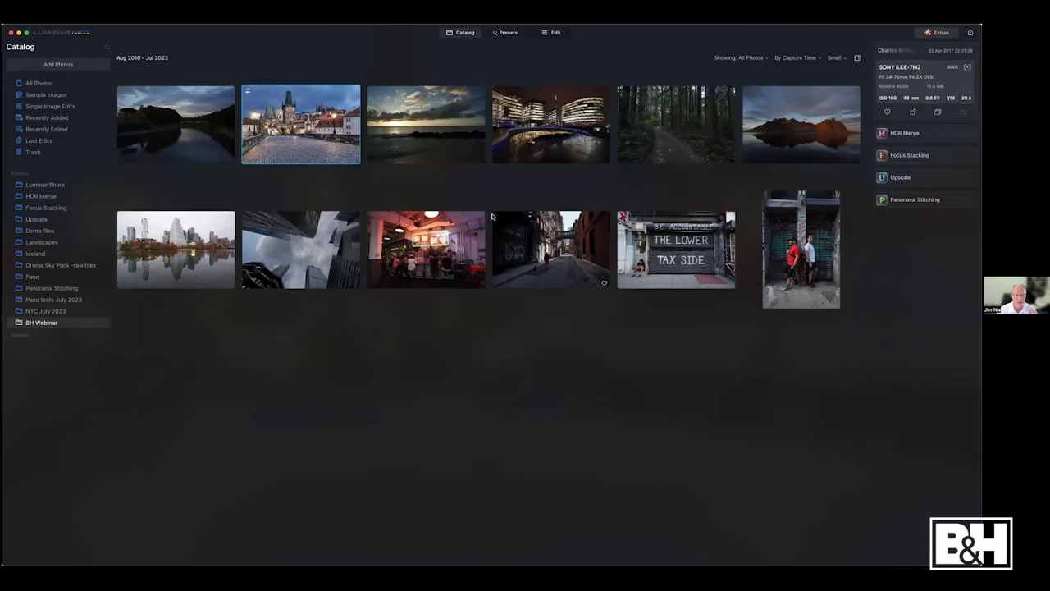
{"action": "left_click", "coordinate": [456, 248]}
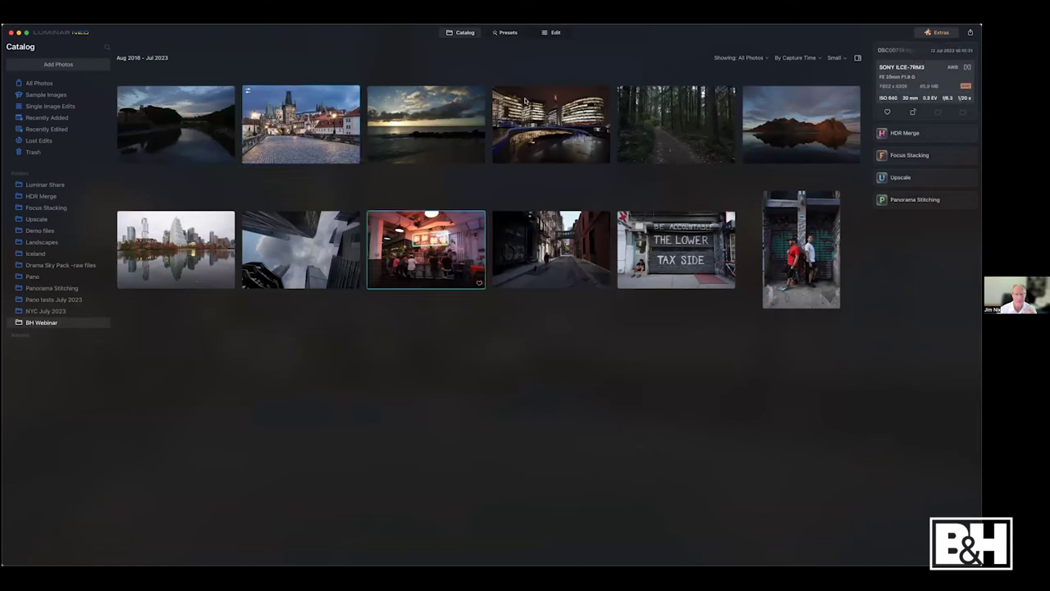
{"action": "left_click", "coordinate": [556, 33]}
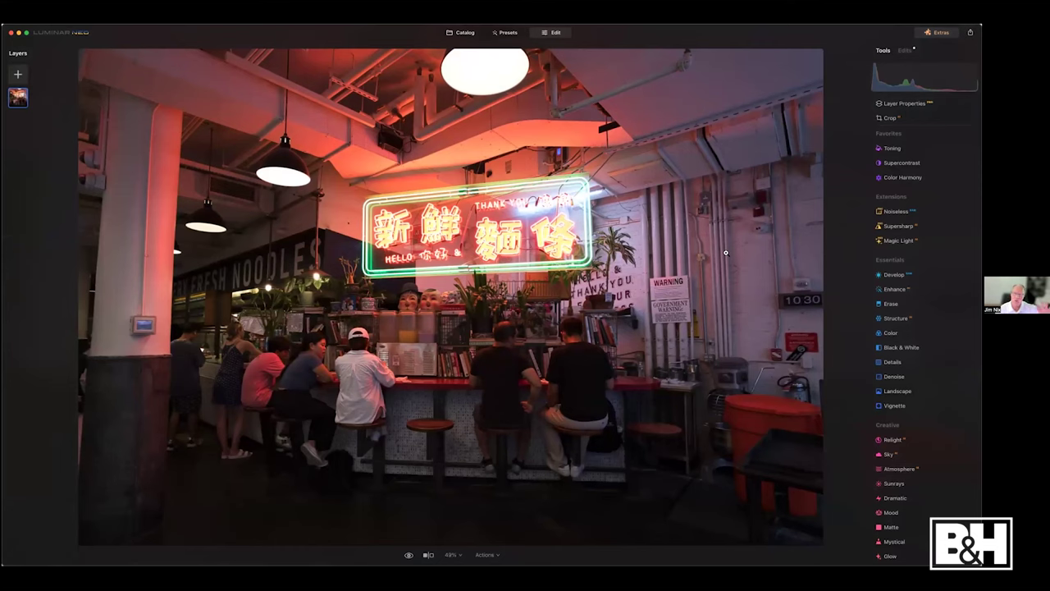
Turn on clipping warnings, set Highlights -100 and Whites -58, and lift Shadows.
{"action": "left_click", "coordinate": [893, 274]}
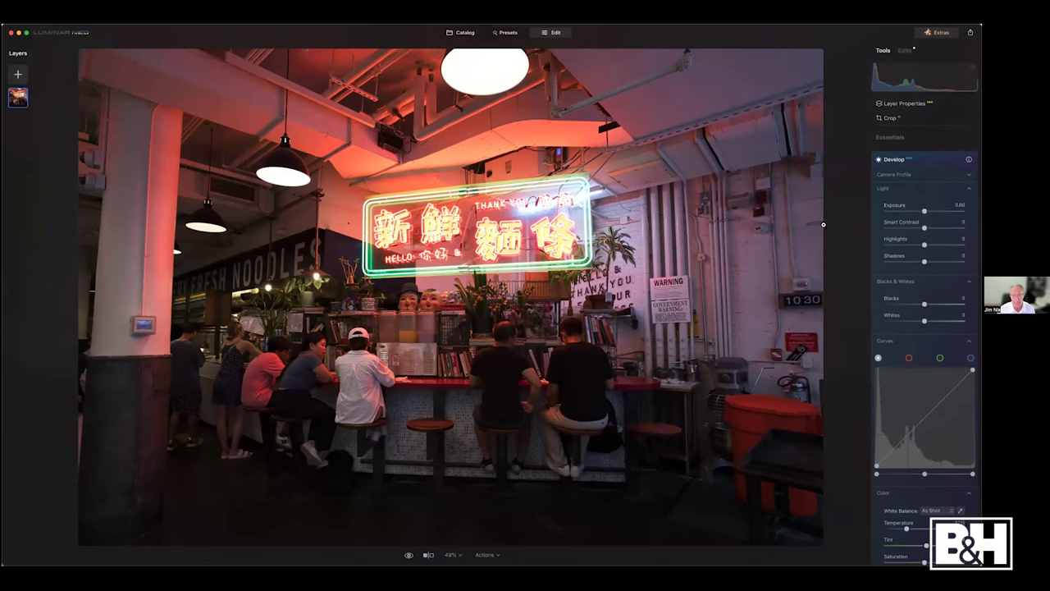
{"action": "key", "text": "j"}
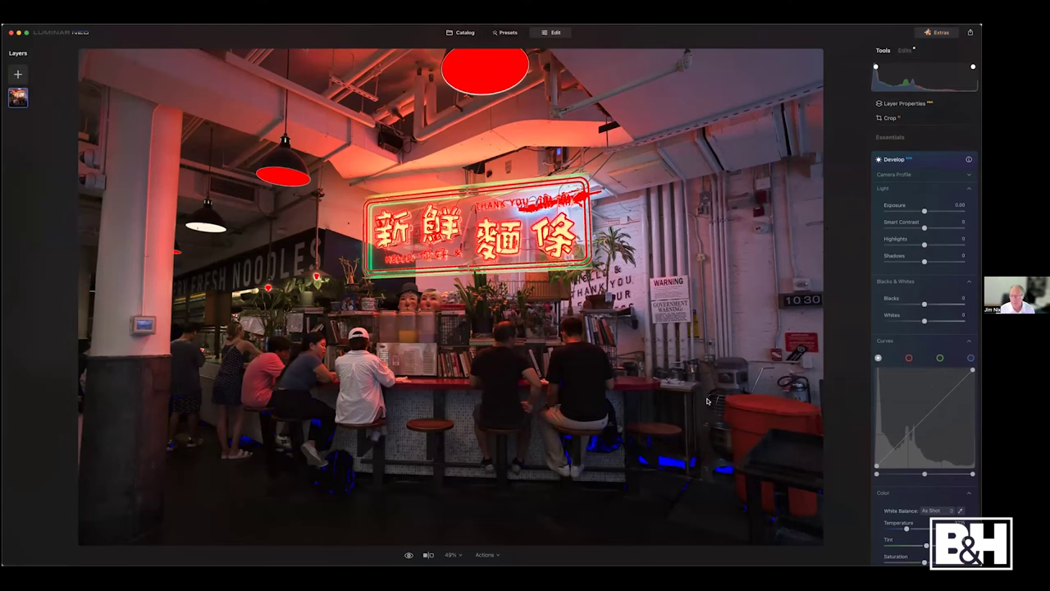
{"action": "left_click_drag", "start_coordinate": [924, 321], "coordinate": [909, 321]}
{"action": "left_click_drag", "start_coordinate": [925, 245], "coordinate": [886, 244]}
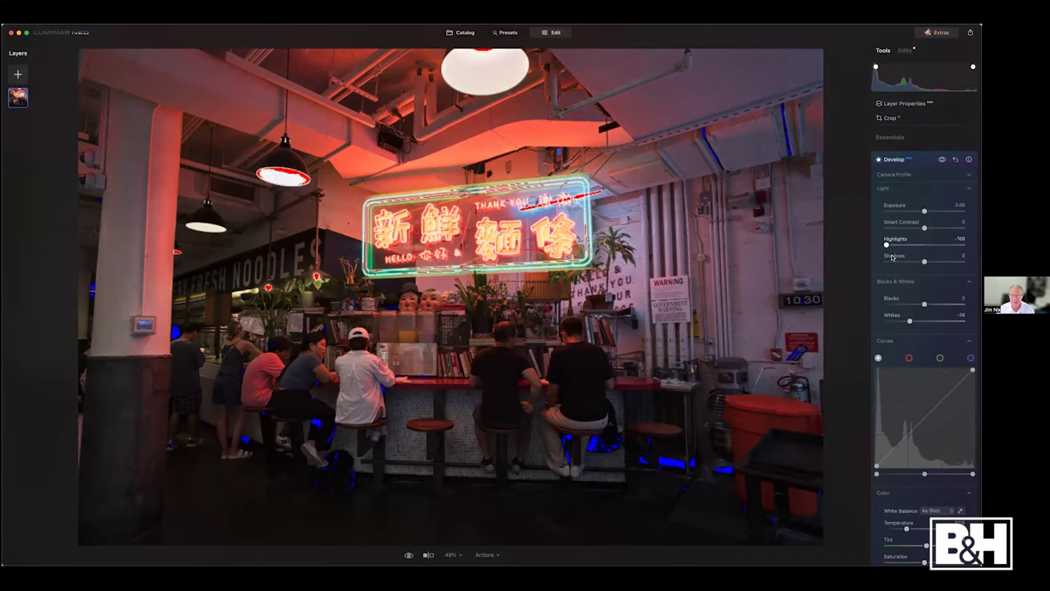
{"action": "left_click_drag", "start_coordinate": [910, 321], "coordinate": [937, 305]}
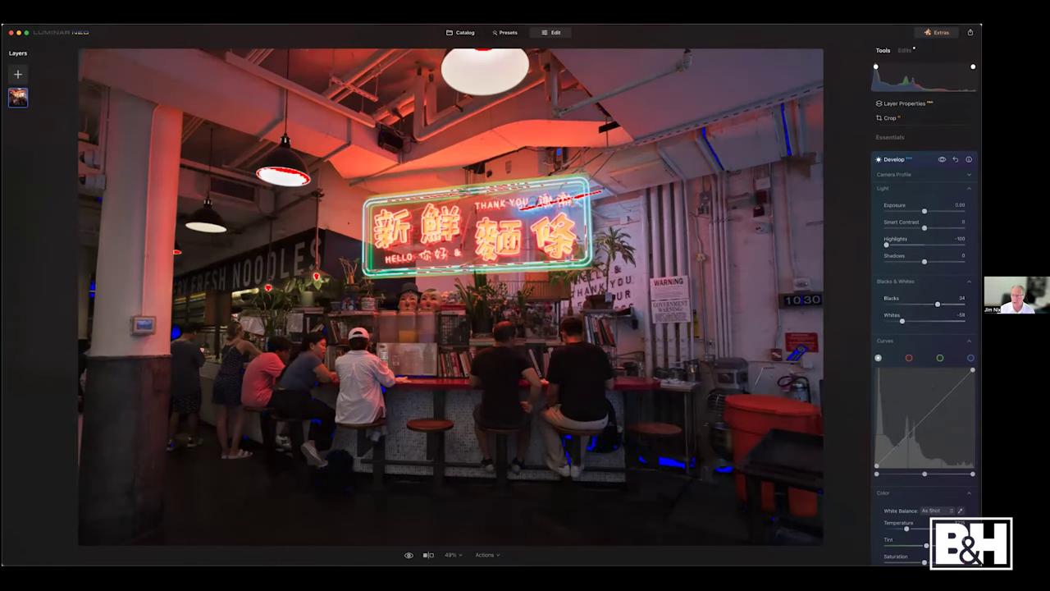
{"action": "left_click_drag", "start_coordinate": [925, 261], "coordinate": [933, 227]}
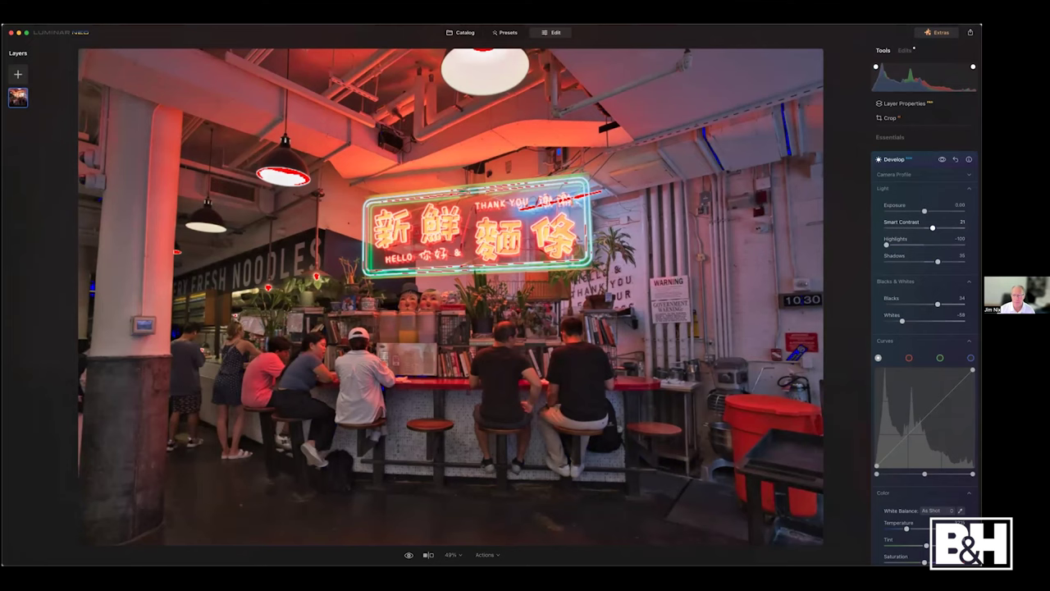
Collapse Curves and set Transform Vertical to -7, returning Horizontal to 0.
{"action": "left_click", "coordinate": [904, 342]}
{"action": "scroll", "coordinate": [895, 370], "scroll_direction": "down", "scroll_amount": 3}
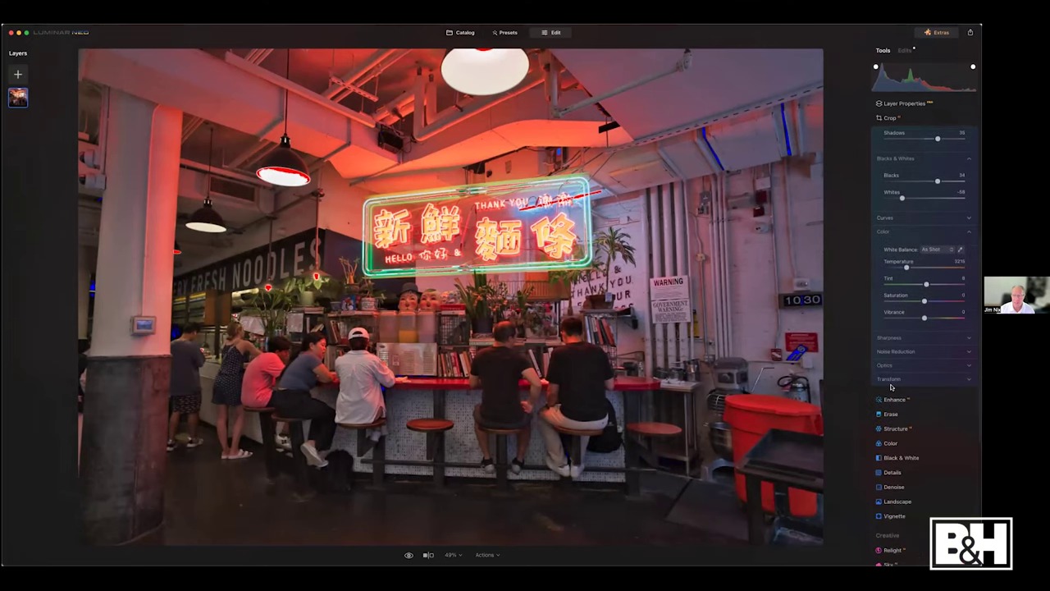
{"action": "left_click", "coordinate": [891, 379]}
{"action": "scroll", "coordinate": [891, 386], "scroll_direction": "up", "scroll_amount": 2}
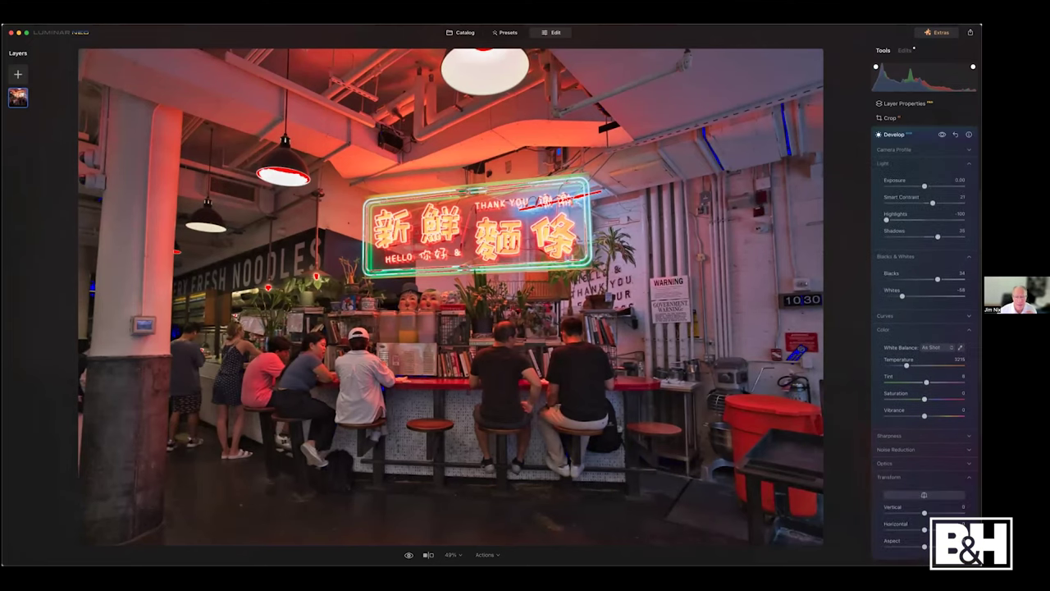
{"action": "scroll", "coordinate": [923, 361], "scroll_direction": "down", "scroll_amount": 2}
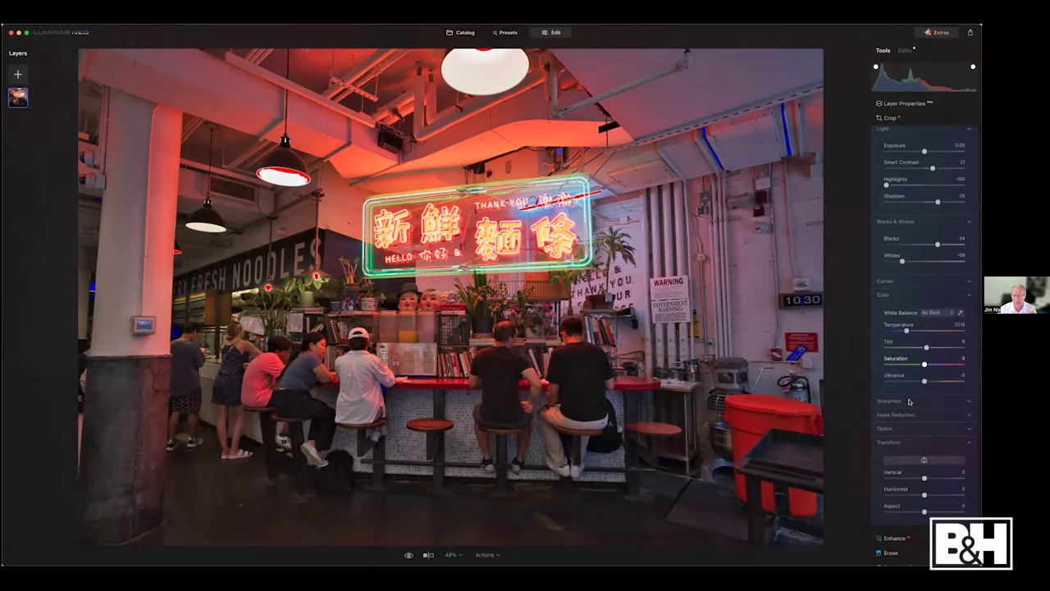
{"action": "scroll", "coordinate": [909, 402], "scroll_direction": "down", "scroll_amount": 3}
{"action": "scroll", "coordinate": [909, 401], "scroll_direction": "down", "scroll_amount": 1}
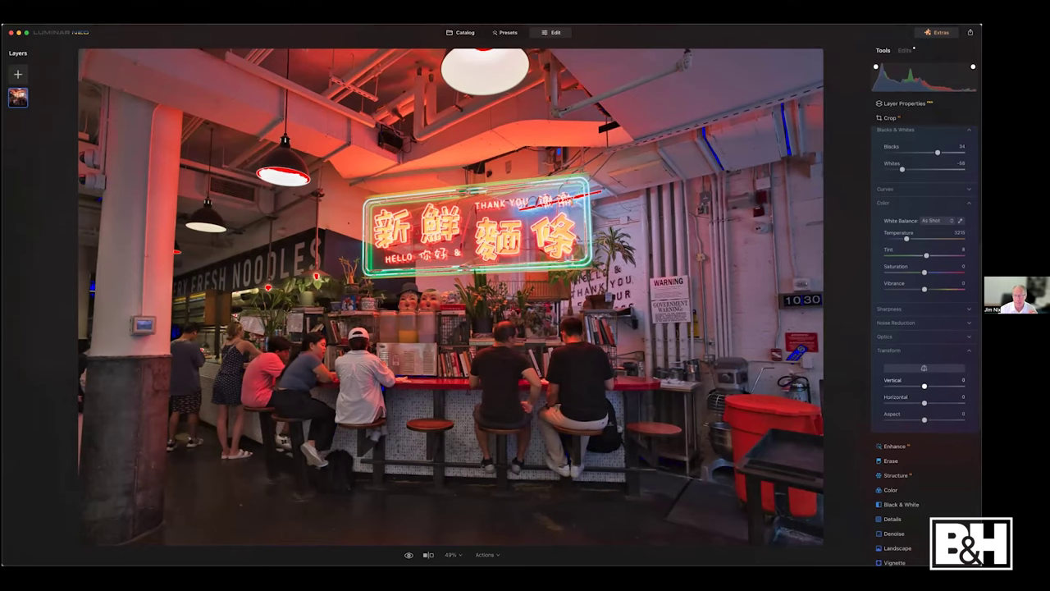
{"action": "left_click_drag", "start_coordinate": [925, 385], "coordinate": [923, 386]}
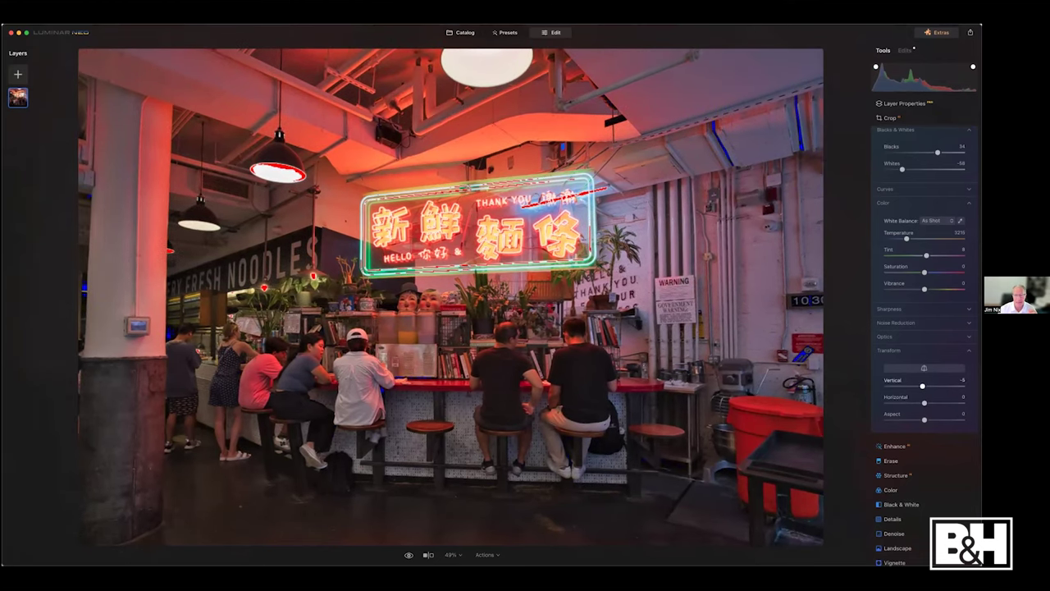
{"action": "left_click_drag", "start_coordinate": [923, 385], "coordinate": [922, 386]}
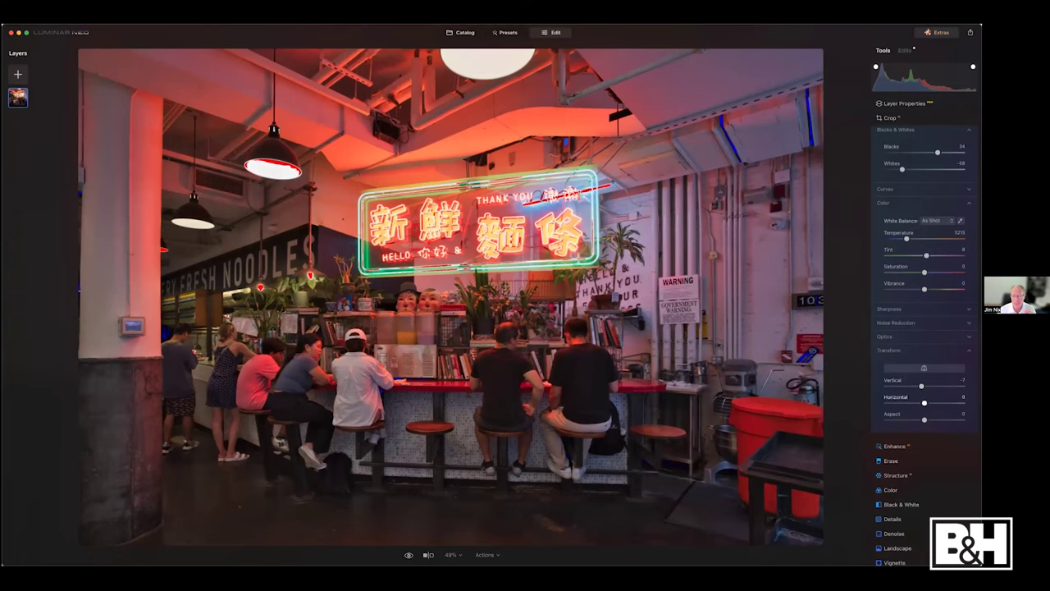
{"action": "left_click_drag", "start_coordinate": [925, 403], "coordinate": [921, 403]}
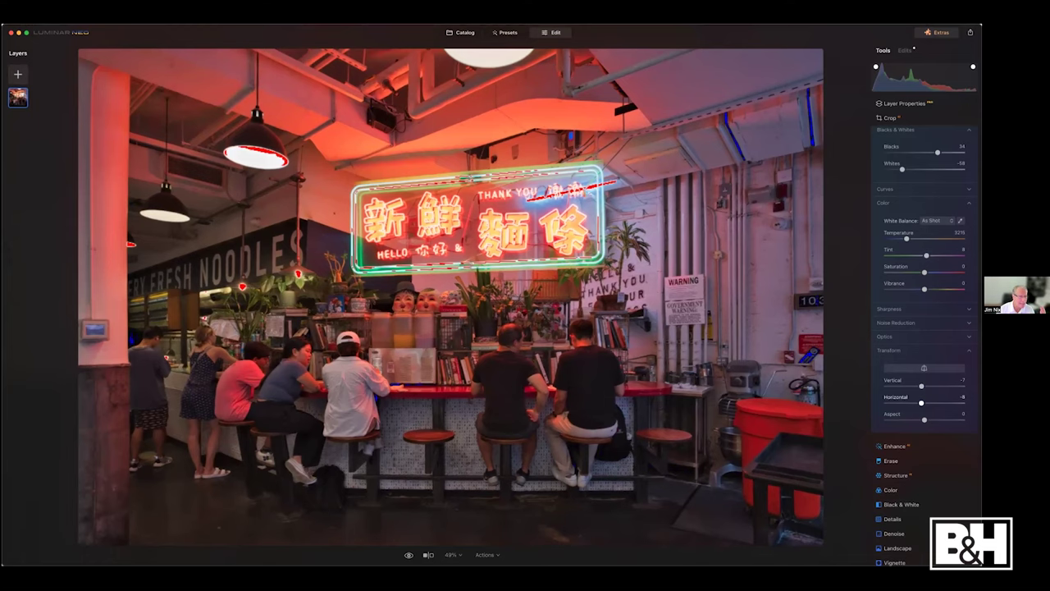
{"action": "left_click_drag", "start_coordinate": [921, 403], "coordinate": [928, 403]}
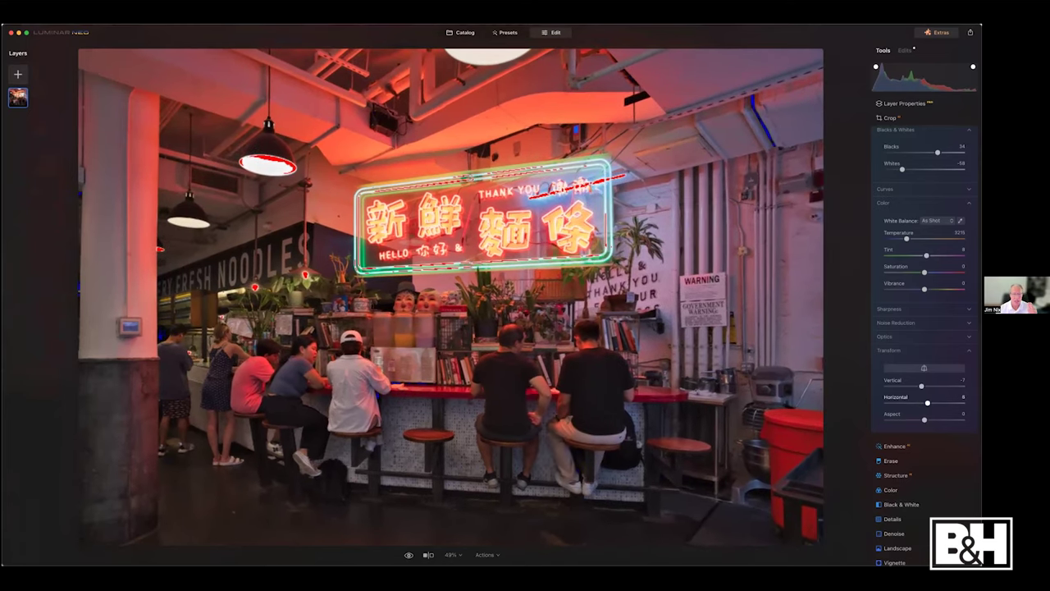
Close Transform, cool the white balance slightly and raise Vibrance to 9.
{"action": "left_click", "coordinate": [907, 351]}
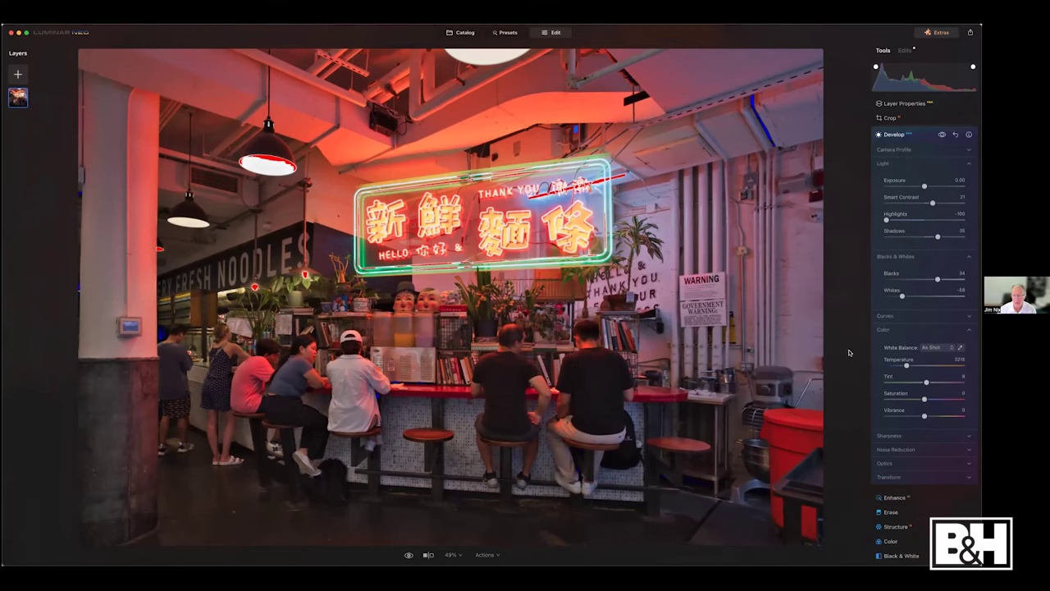
{"action": "left_click", "coordinate": [905, 366]}
{"action": "left_click_drag", "start_coordinate": [905, 366], "coordinate": [906, 366]}
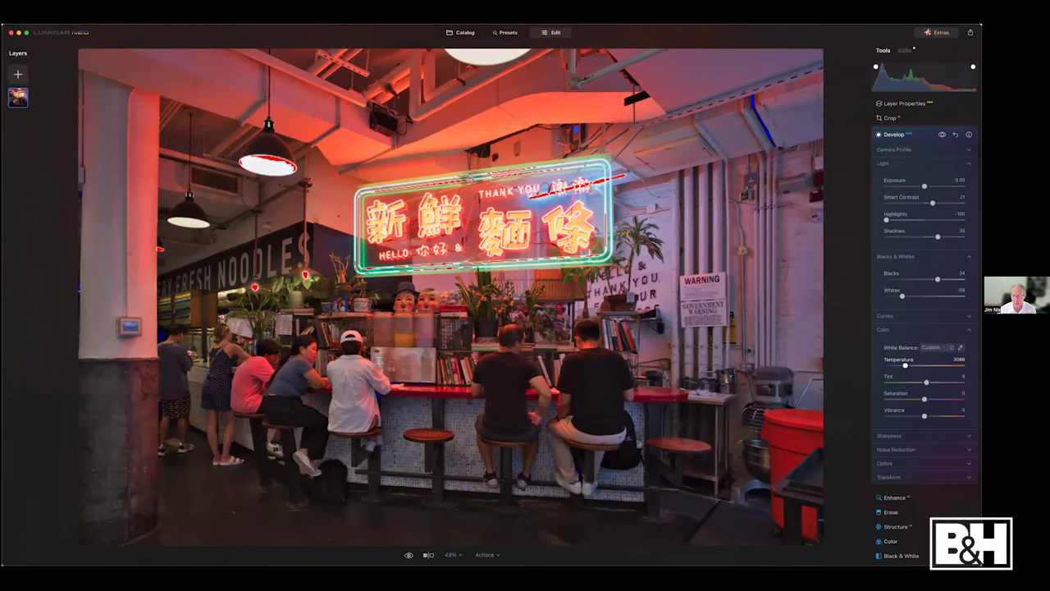
{"action": "left_click_drag", "start_coordinate": [924, 416], "coordinate": [928, 416]}
Set Sharpen amount to 23, then collapse Develop to reveal Favorites and Extensions.
{"action": "left_click", "coordinate": [902, 441]}
{"action": "scroll", "coordinate": [902, 443], "scroll_direction": "down", "scroll_amount": 1}
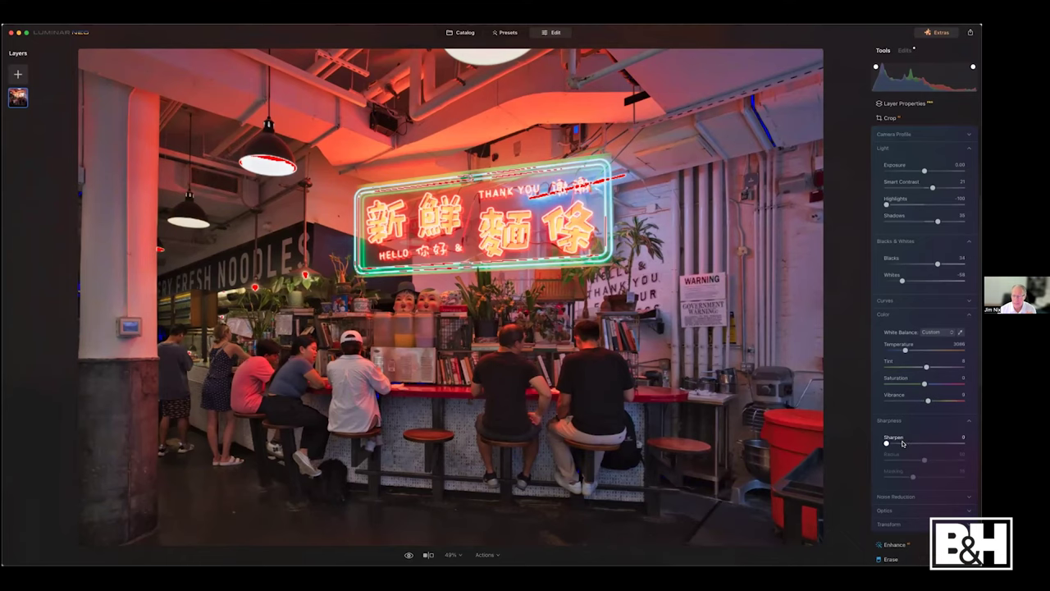
{"action": "left_click", "coordinate": [903, 443]}
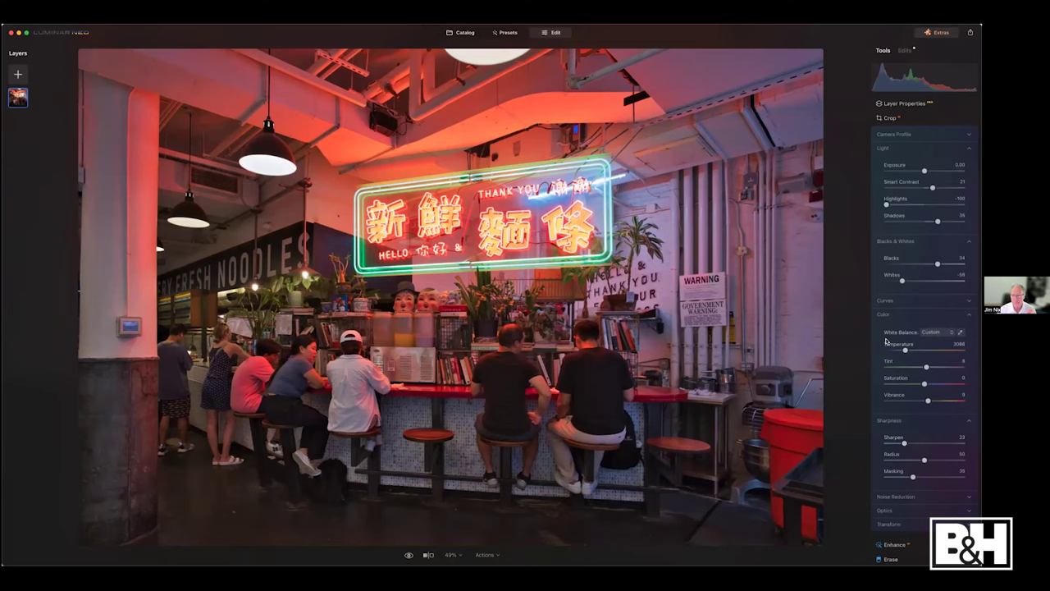
{"action": "scroll", "coordinate": [886, 341], "scroll_direction": "up", "scroll_amount": 4}
{"action": "left_click", "coordinate": [895, 186]}
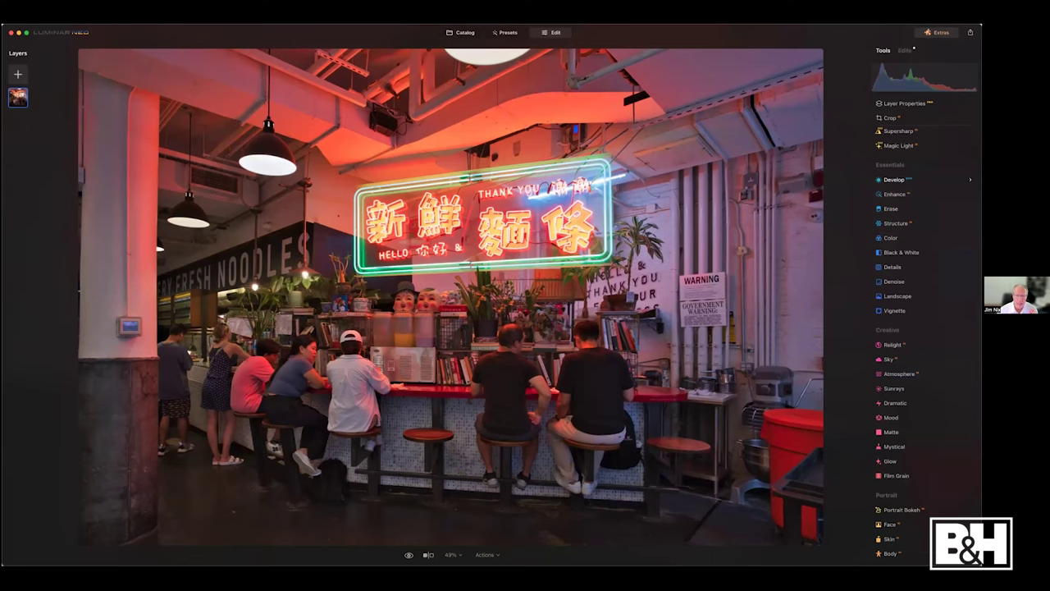
{"action": "scroll", "coordinate": [902, 328], "scroll_direction": "up", "scroll_amount": 5}
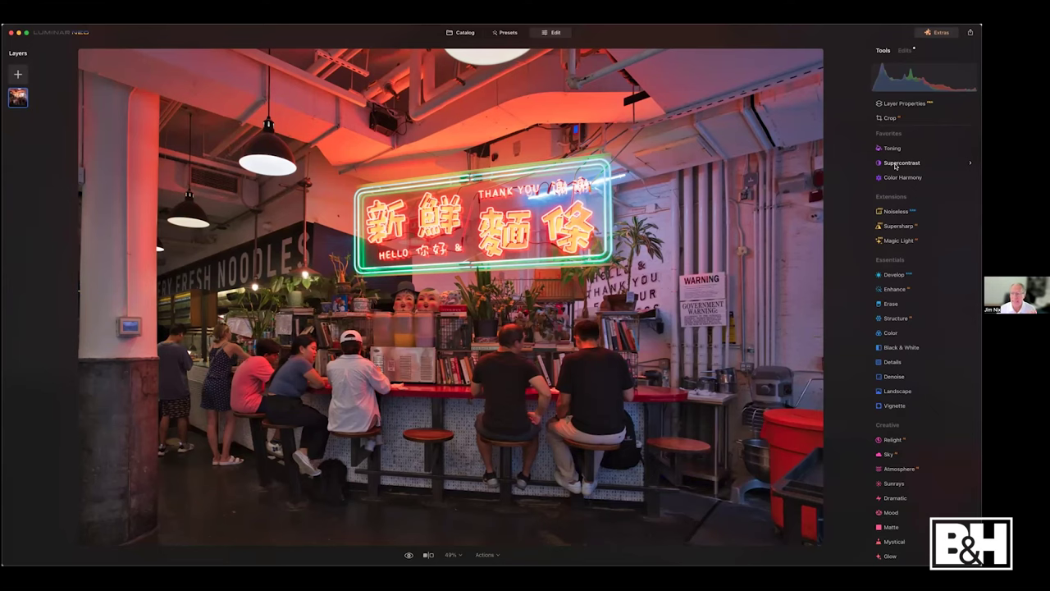
In Supercontrast, raise highlight, midtone and shadow contrast to 29, 25 and 28.
{"action": "left_click", "coordinate": [897, 163]}
{"action": "left_click", "coordinate": [906, 210]}
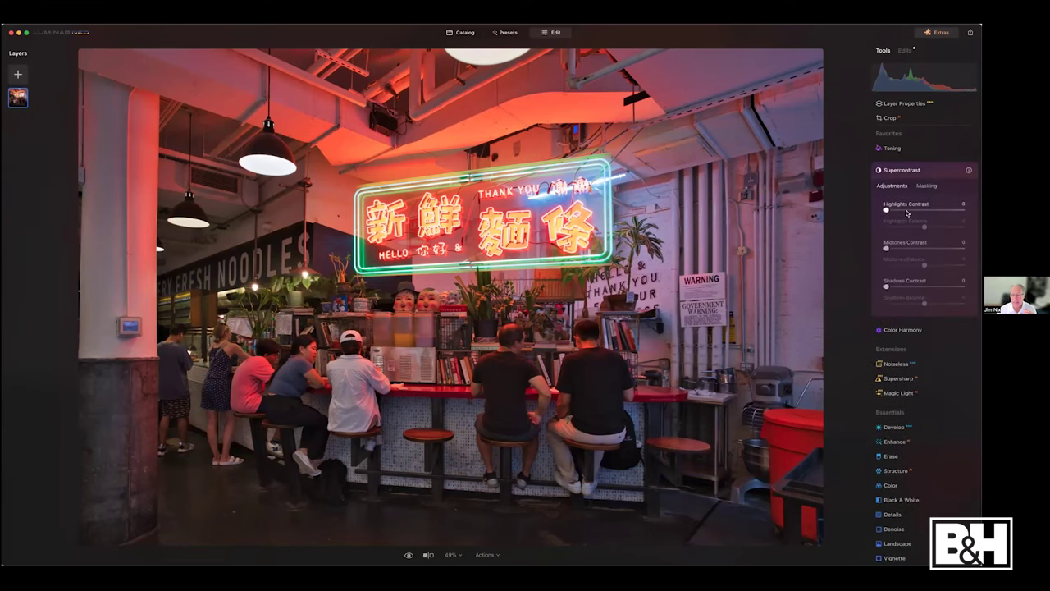
{"action": "left_click", "coordinate": [906, 248]}
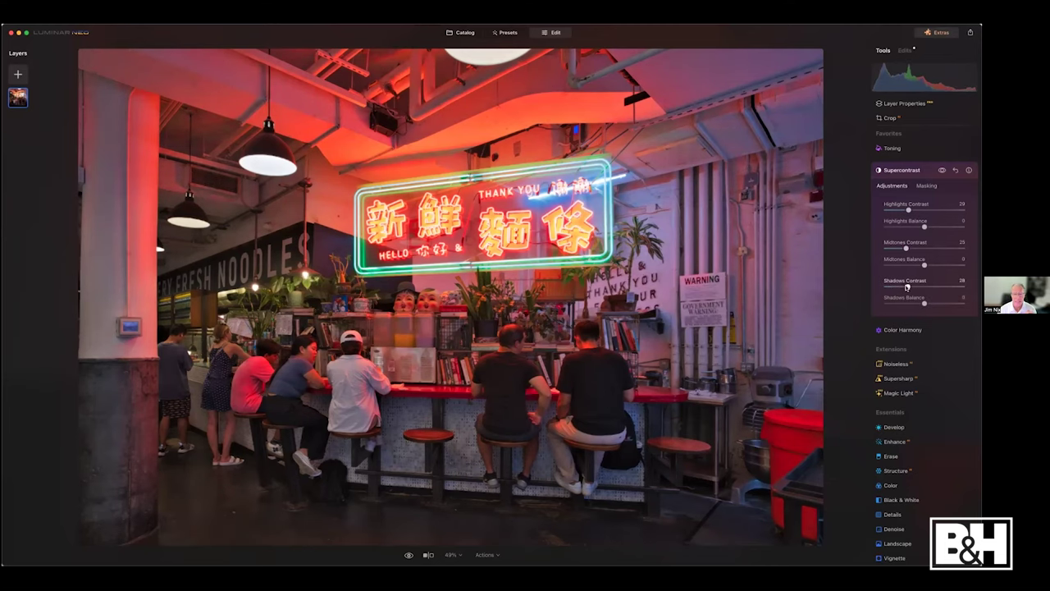
{"action": "left_click", "coordinate": [906, 286]}
Lower highlight balance to -12, reduce midtone and shadow balance, and readjust midtone contrast.
{"action": "left_click", "coordinate": [919, 227]}
{"action": "left_click_drag", "start_coordinate": [923, 264], "coordinate": [910, 265]}
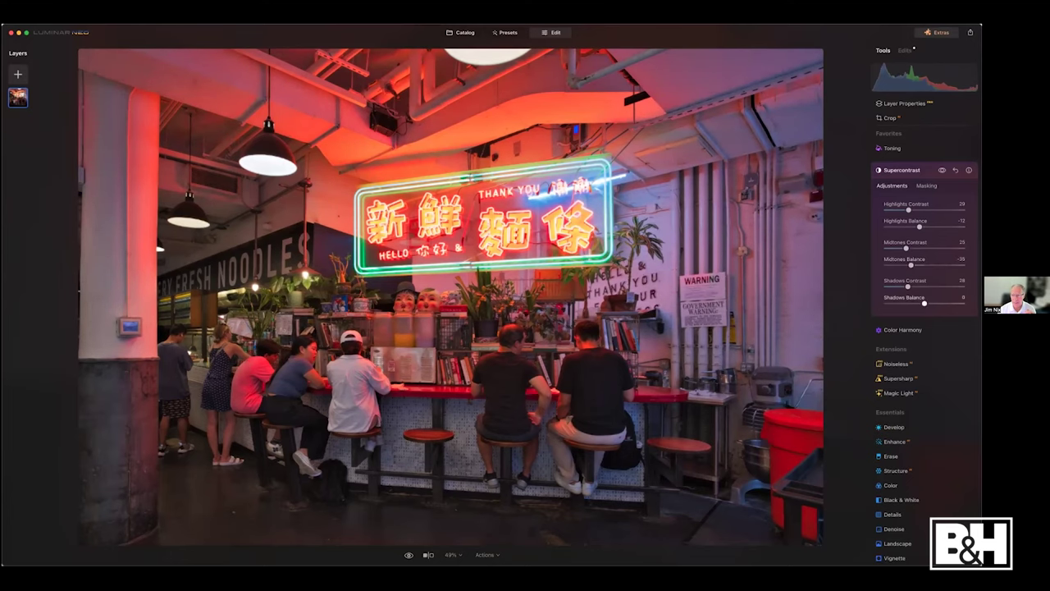
{"action": "left_click_drag", "start_coordinate": [923, 303], "coordinate": [913, 286]}
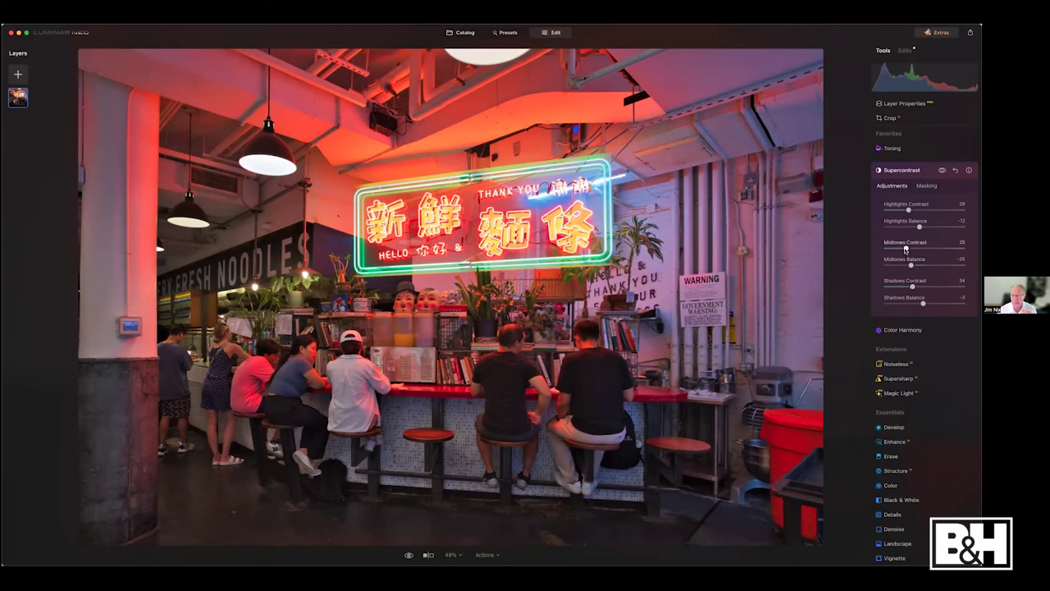
{"action": "left_click_drag", "start_coordinate": [906, 249], "coordinate": [911, 227]}
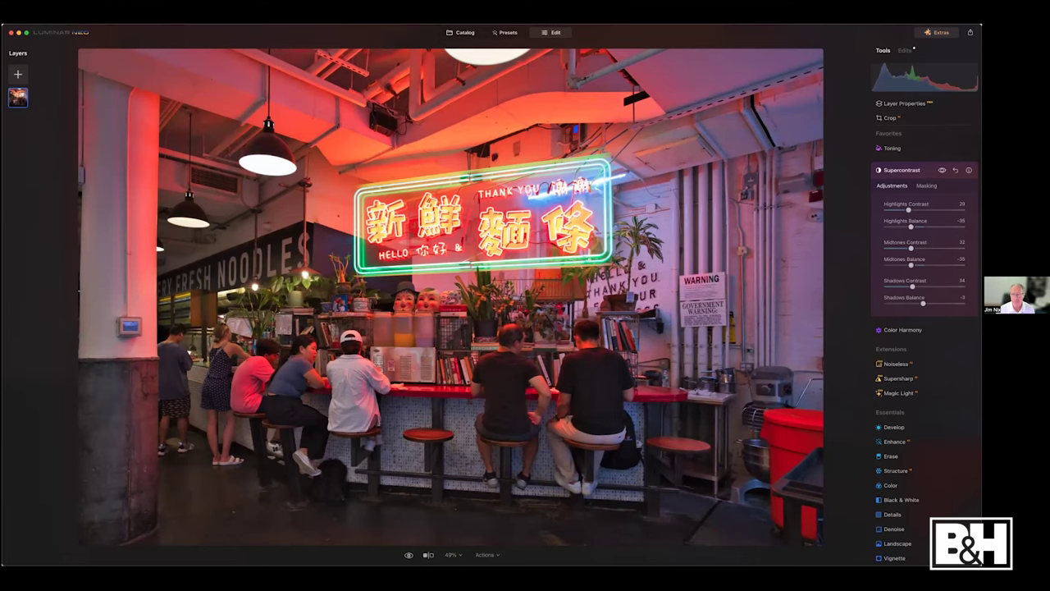
{"action": "left_click", "coordinate": [902, 170]}
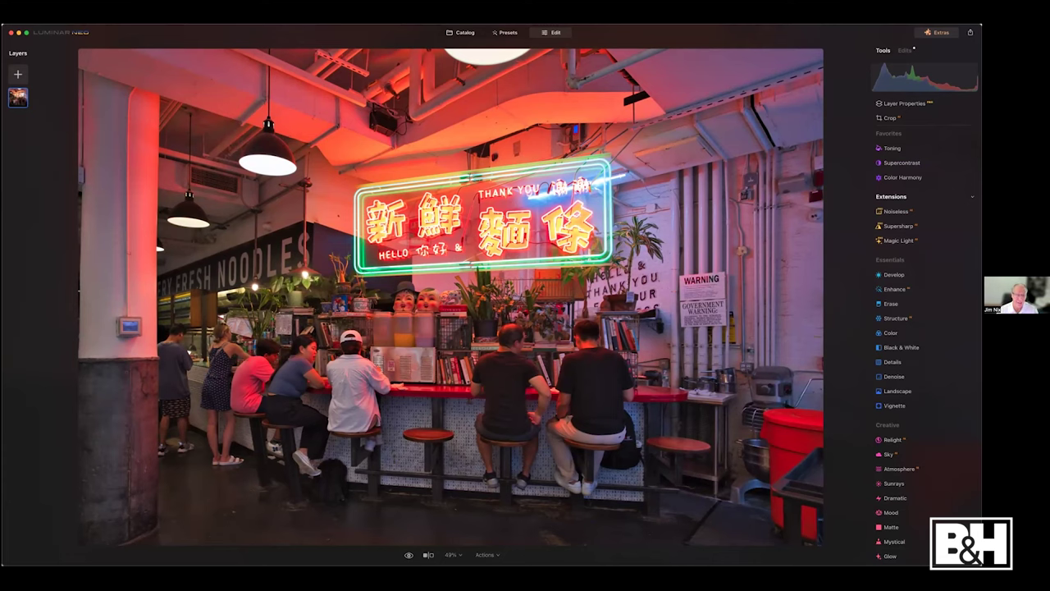
Crop to 16:9, shifting the photo up, rotating slightly and tightening the left edge.
{"action": "left_click", "coordinate": [888, 118]}
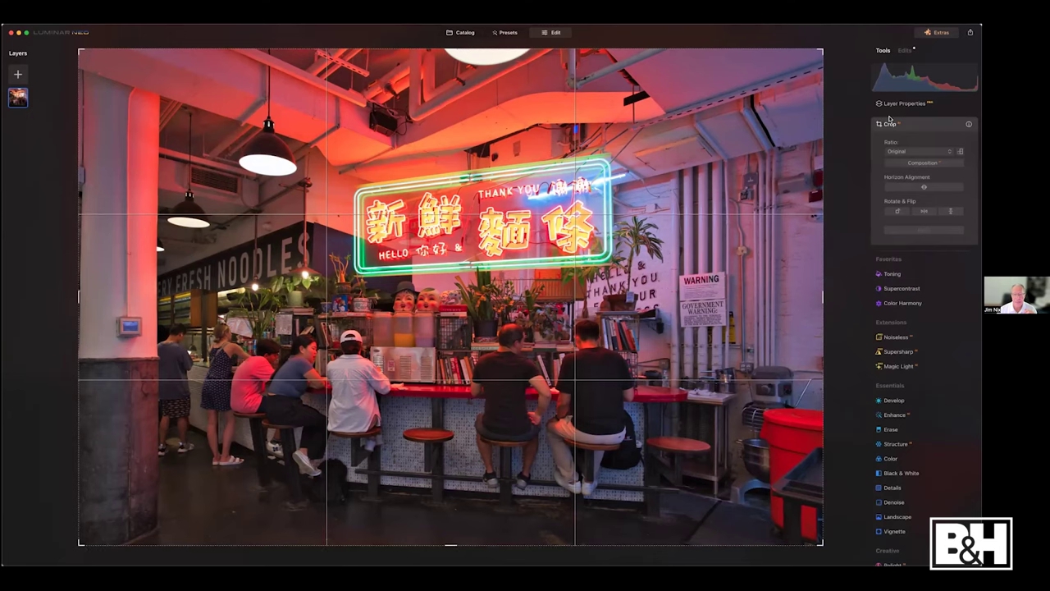
{"action": "left_click", "coordinate": [898, 151]}
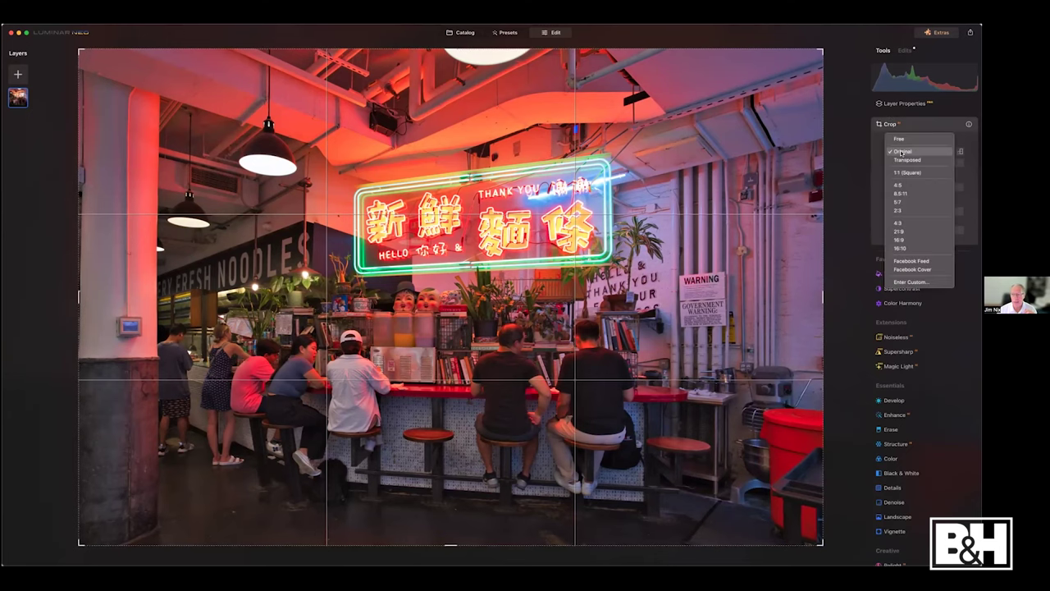
{"action": "left_click", "coordinate": [900, 239]}
{"action": "left_click_drag", "start_coordinate": [488, 281], "coordinate": [485, 238]}
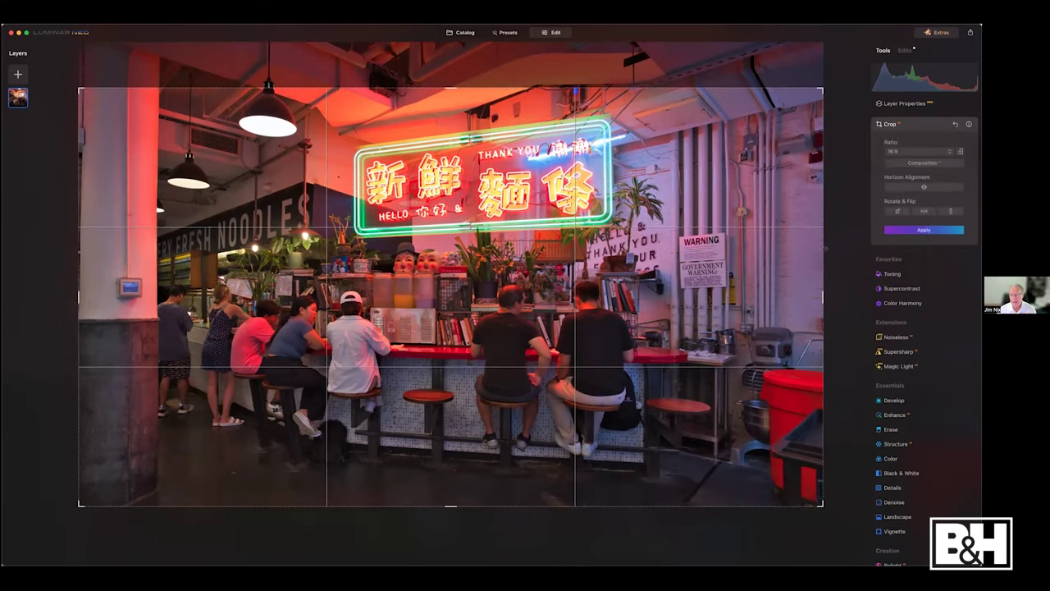
{"action": "left_click_drag", "start_coordinate": [833, 248], "coordinate": [834, 250]}
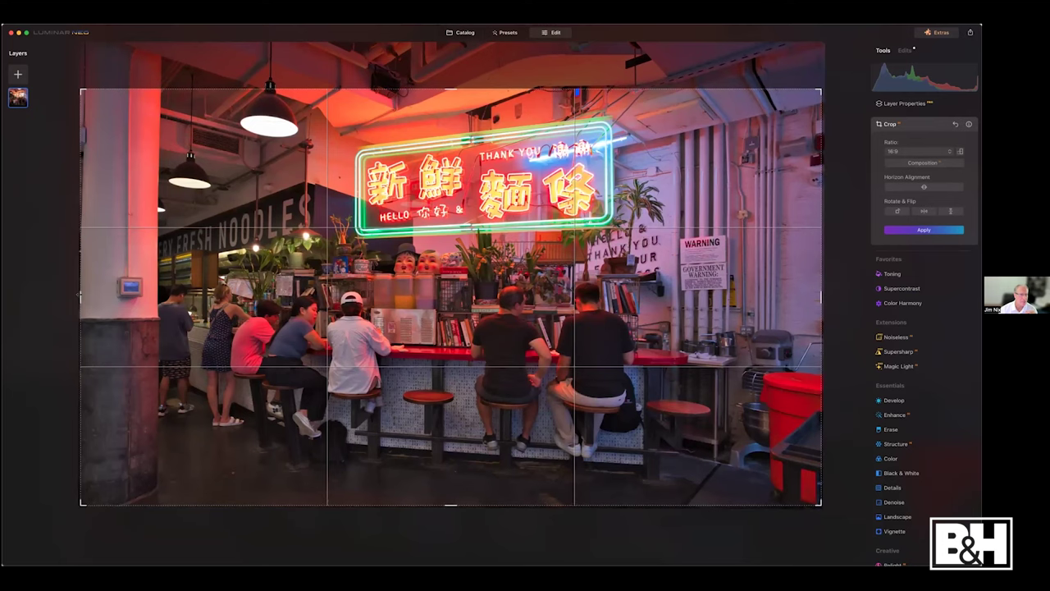
{"action": "left_click_drag", "start_coordinate": [81, 297], "coordinate": [108, 297]}
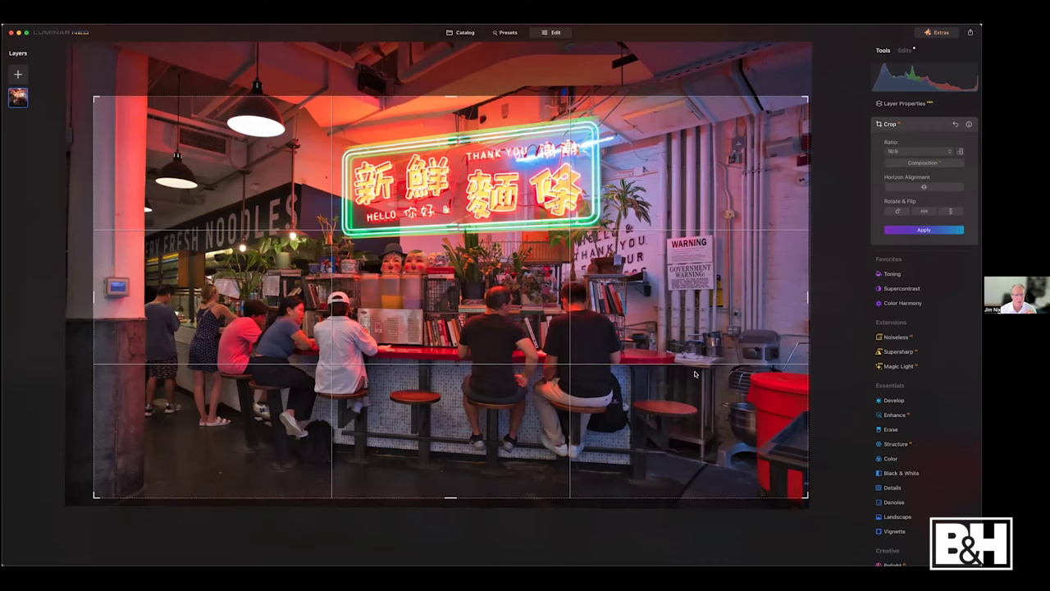
{"action": "left_click", "coordinate": [907, 232]}
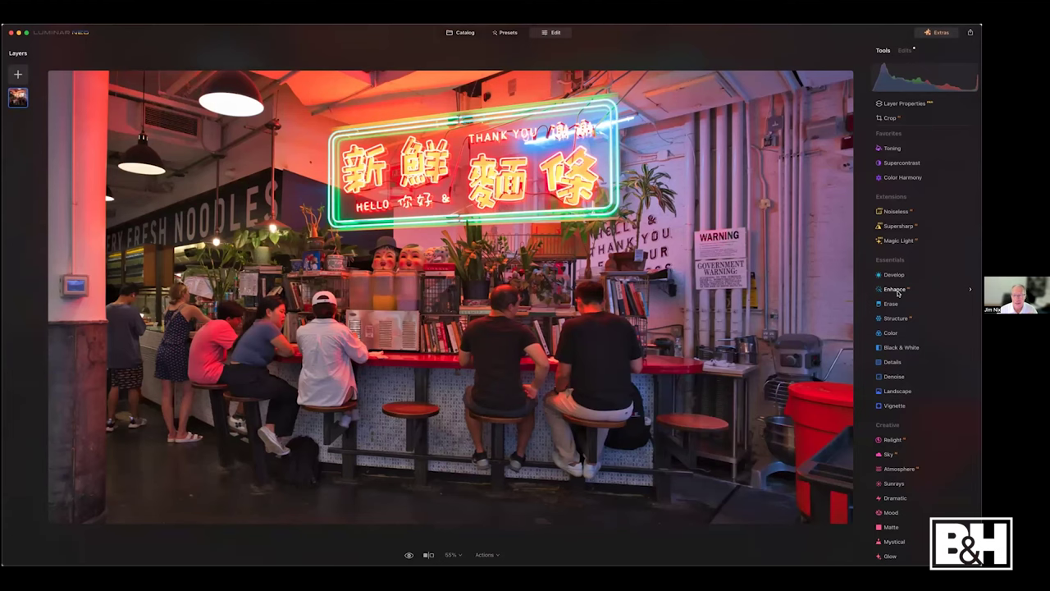
Set the Enhance Accent, trying higher values before settling around 30.
{"action": "left_click", "coordinate": [897, 292]}
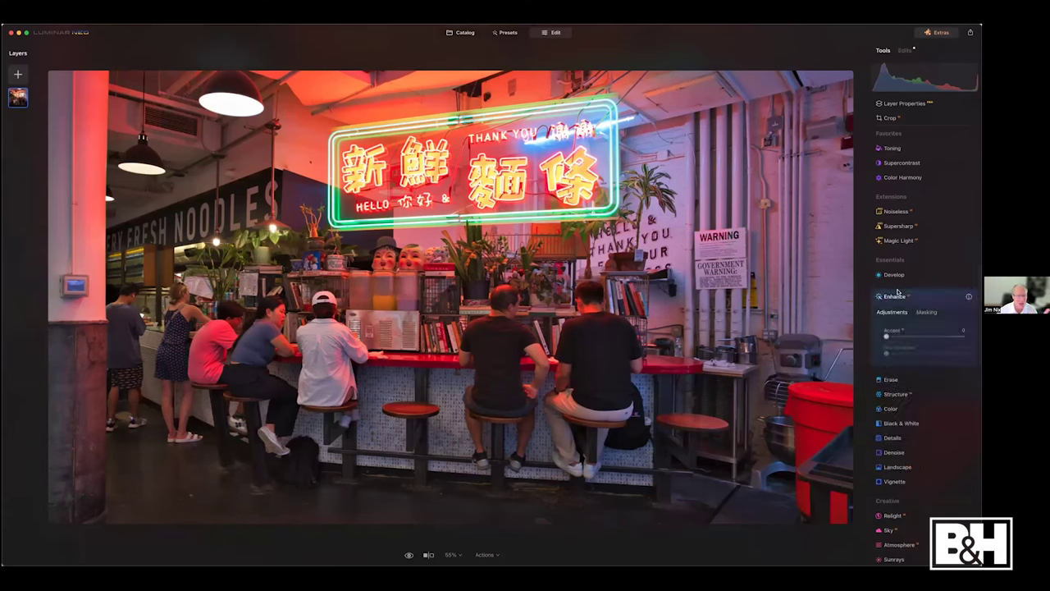
{"action": "left_click", "coordinate": [907, 324]}
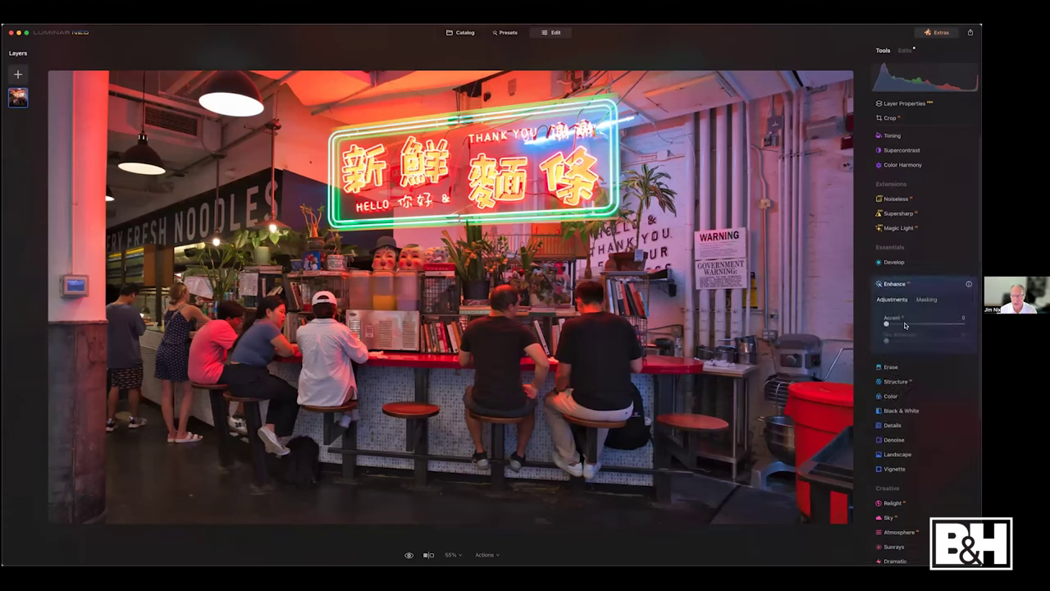
{"action": "left_click_drag", "start_coordinate": [906, 324], "coordinate": [953, 324]}
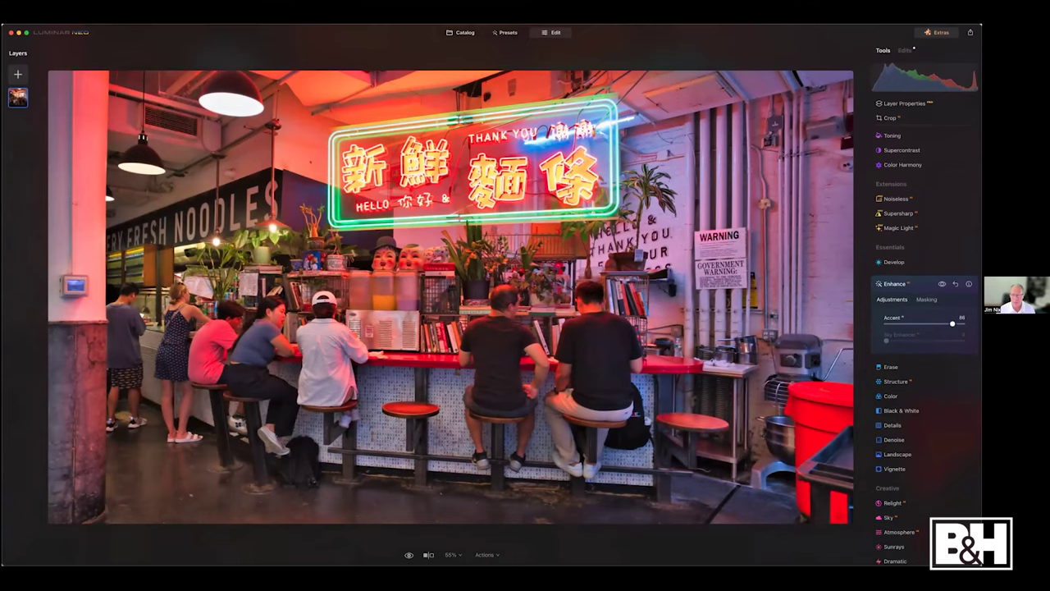
{"action": "left_click_drag", "start_coordinate": [951, 323], "coordinate": [915, 323]}
Mask Enhance with an inverted radial gradient around the bar, enlarged to fit.
{"action": "left_click", "coordinate": [927, 298]}
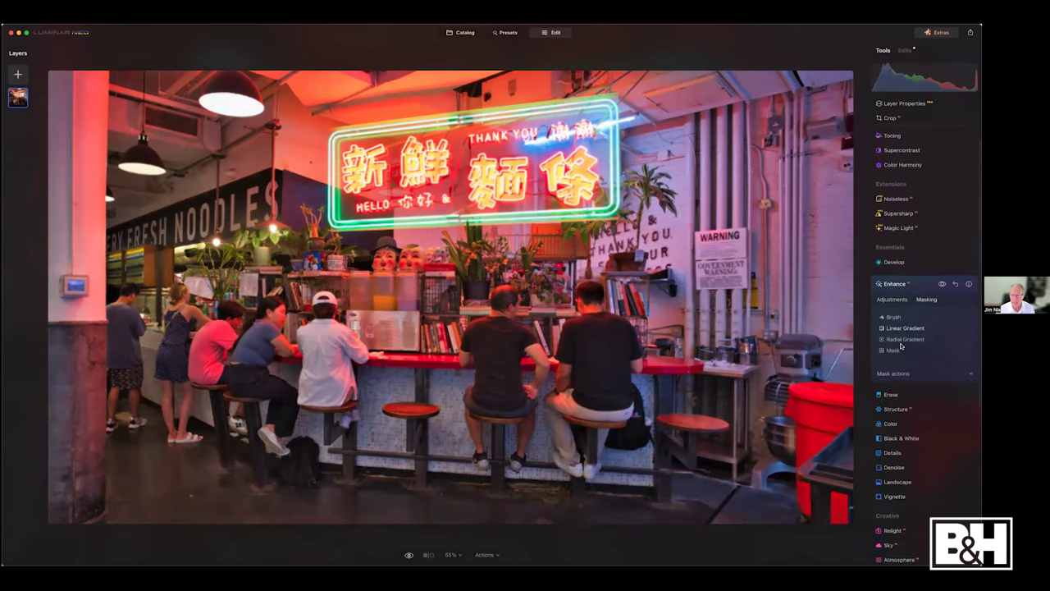
{"action": "left_click", "coordinate": [904, 339]}
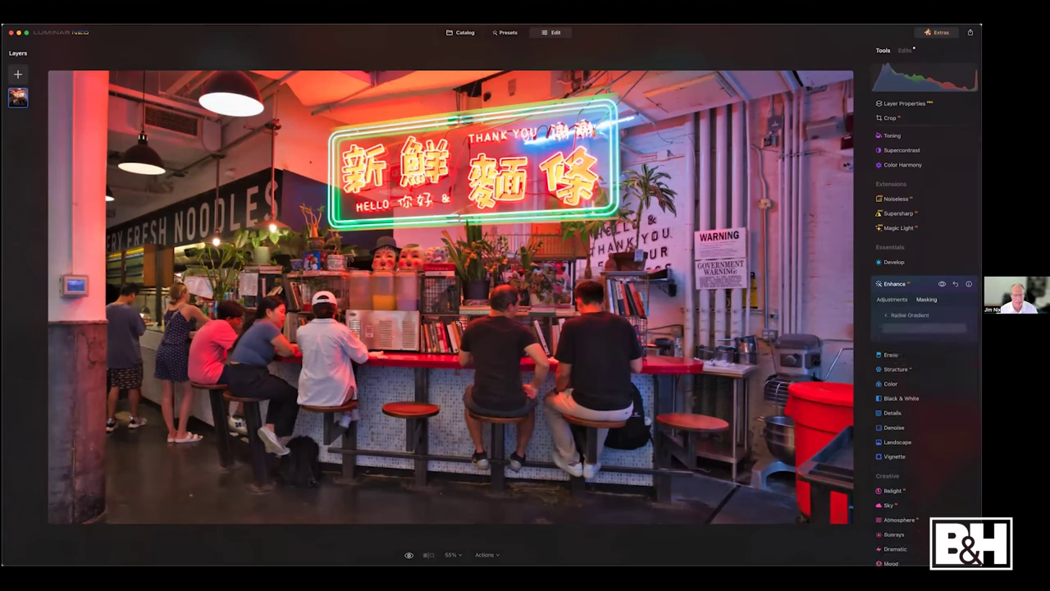
{"action": "left_click_drag", "start_coordinate": [456, 320], "coordinate": [481, 331]}
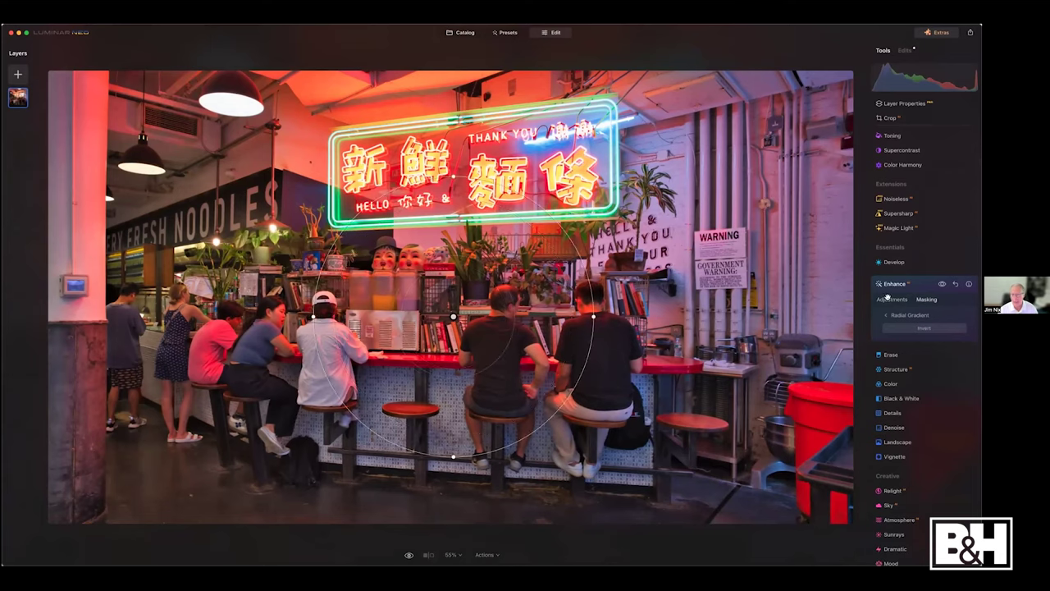
{"action": "left_click", "coordinate": [907, 325]}
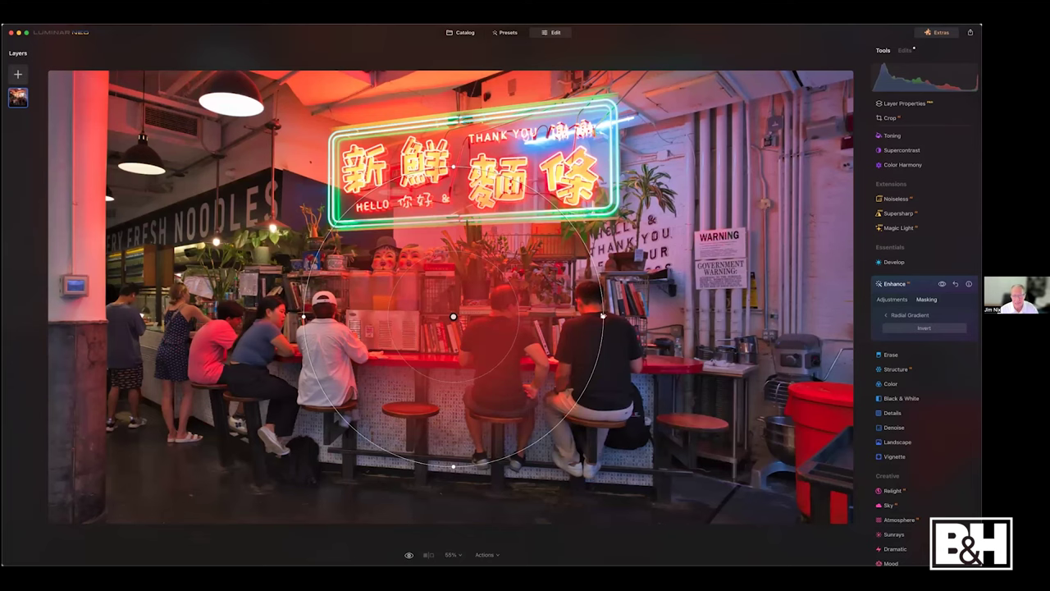
{"action": "left_click_drag", "start_coordinate": [603, 315], "coordinate": [786, 316]}
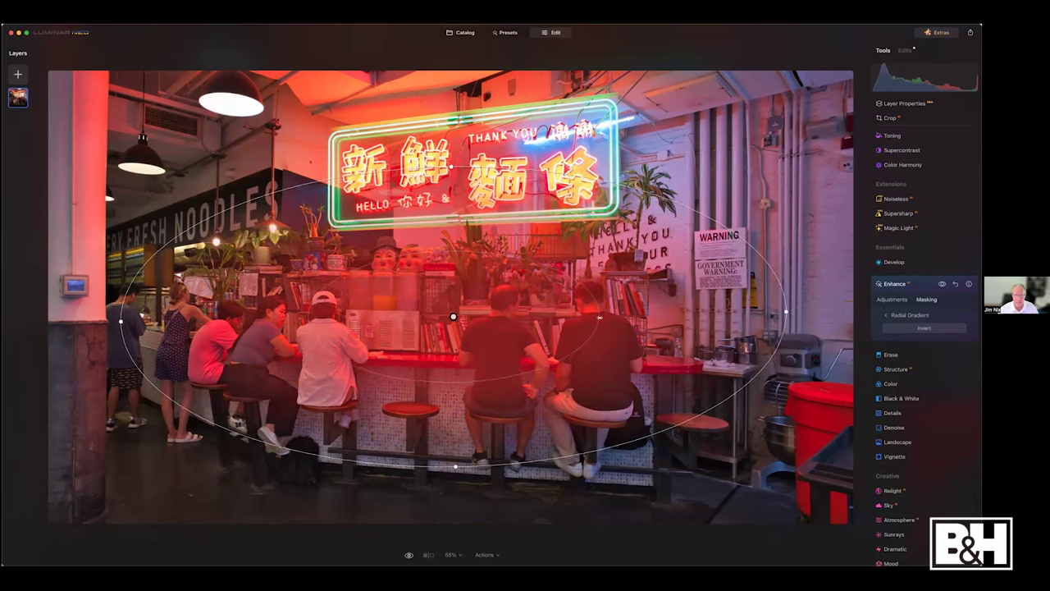
{"action": "left_click_drag", "start_coordinate": [600, 317], "coordinate": [645, 326]}
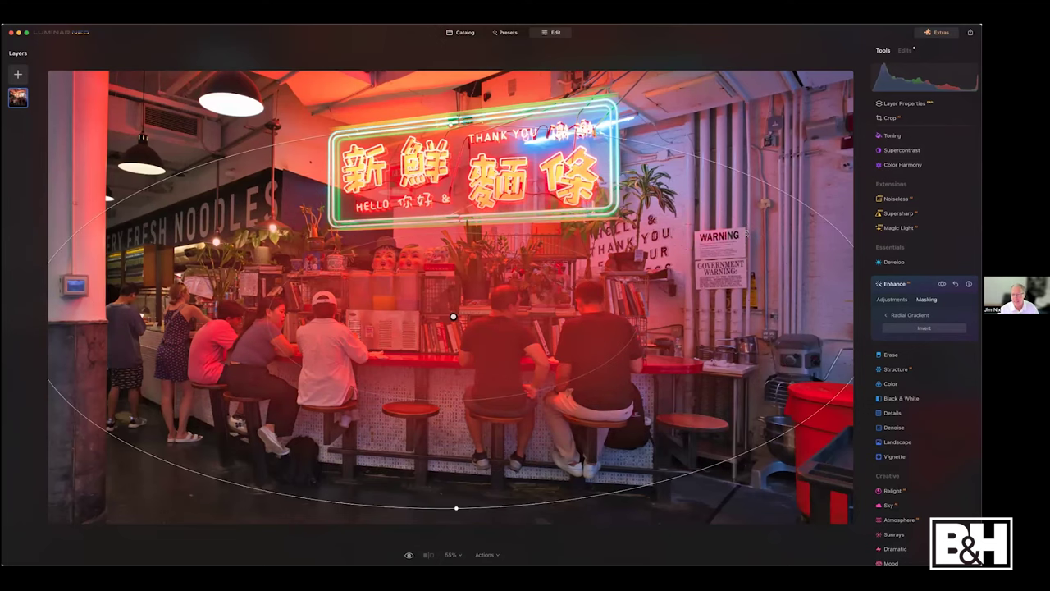
{"action": "left_click_drag", "start_coordinate": [745, 232], "coordinate": [695, 295]}
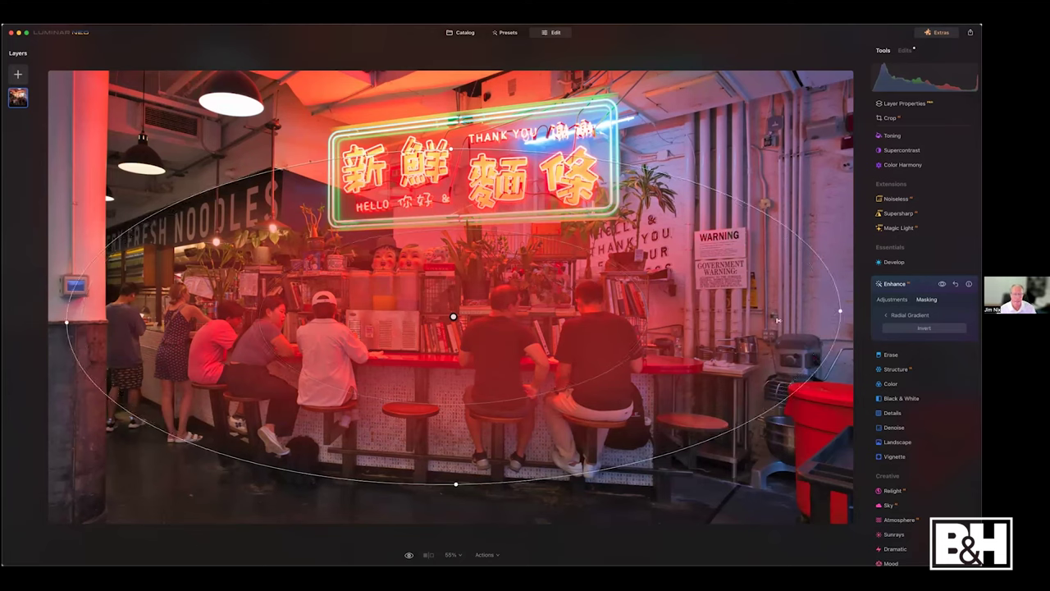
Raise Accent slightly to 42 and collapse Enhance.
{"action": "left_click", "coordinate": [891, 301]}
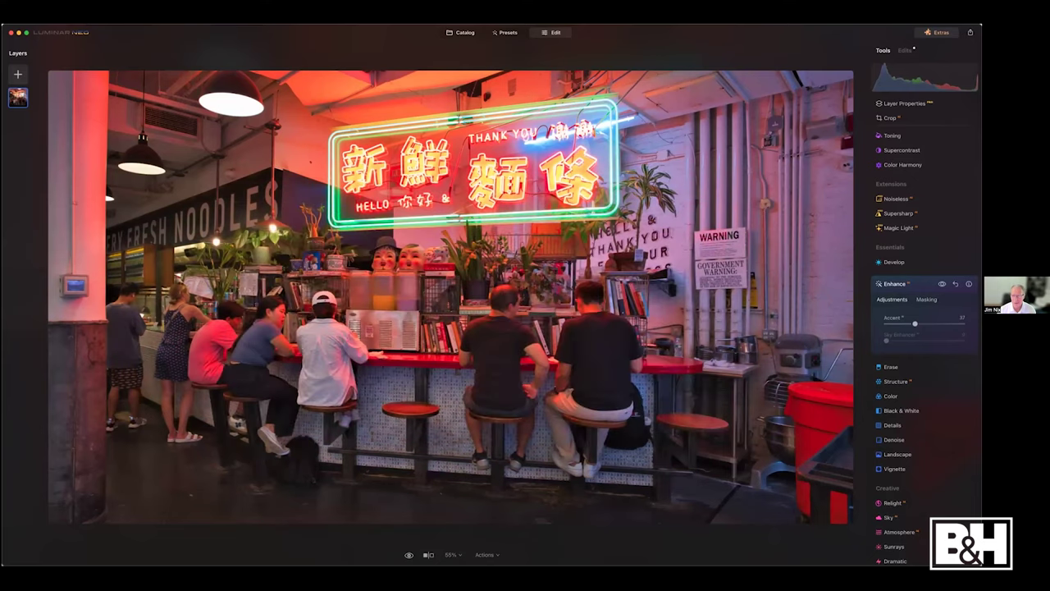
{"action": "left_click_drag", "start_coordinate": [915, 324], "coordinate": [920, 324]}
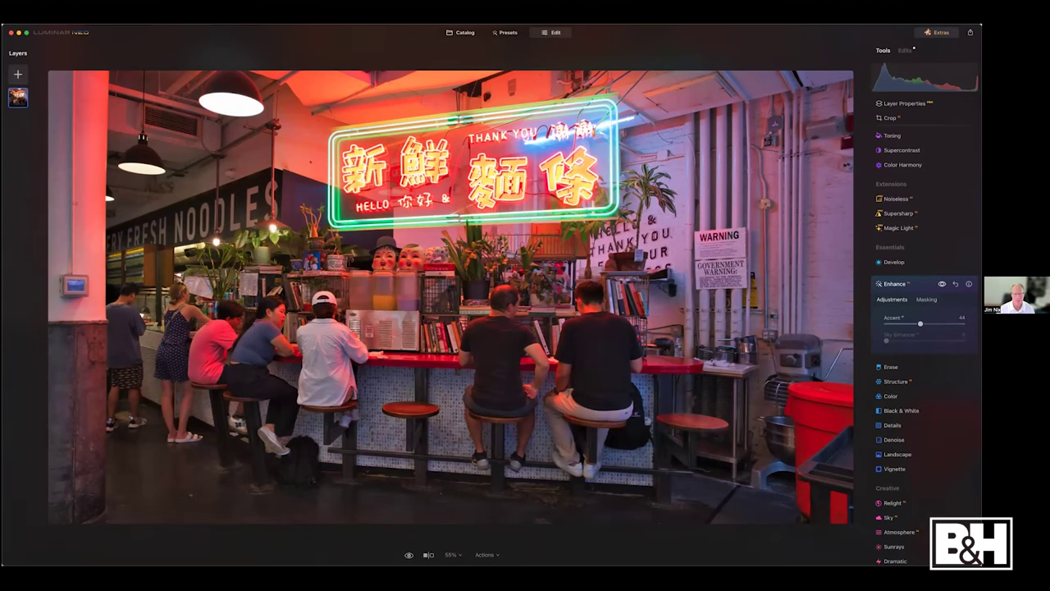
{"action": "left_click", "coordinate": [893, 286]}
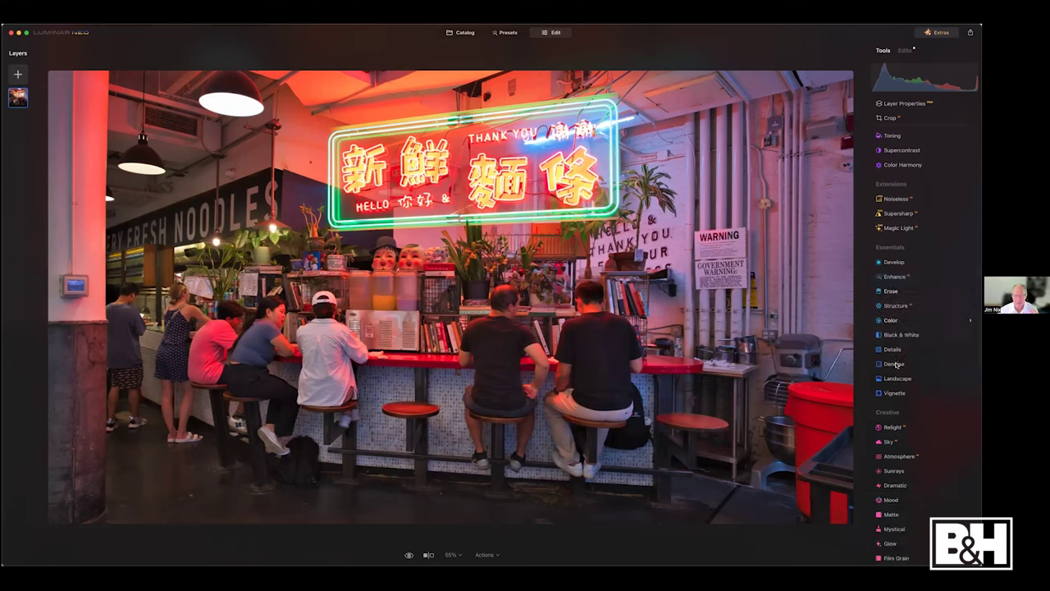
Set Vignette Amount -41, Size 29, Feather 100 and raise Inner Light to about 30.
{"action": "left_click", "coordinate": [894, 394]}
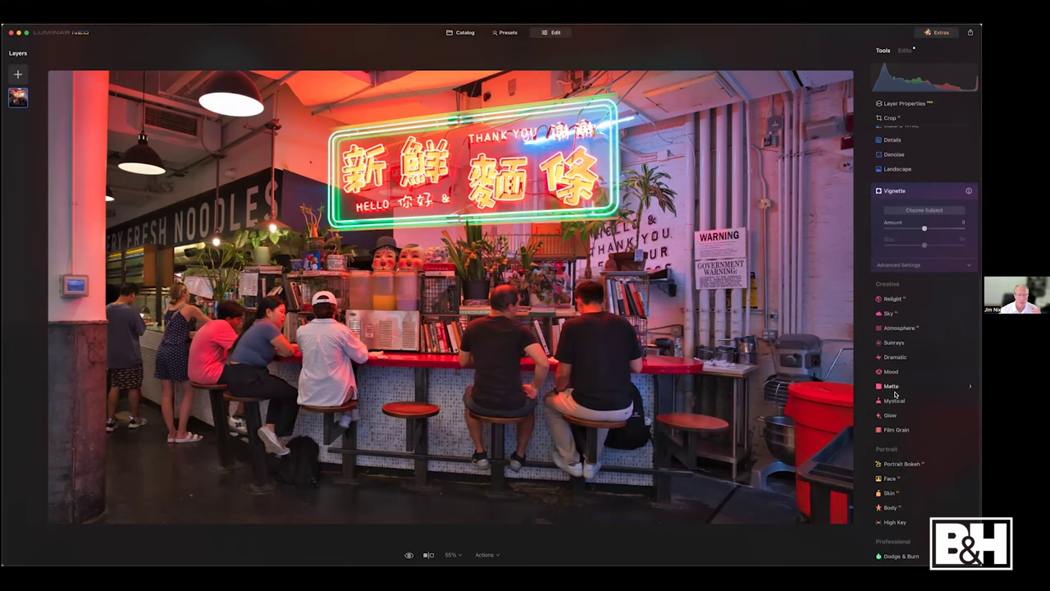
{"action": "left_click", "coordinate": [896, 266]}
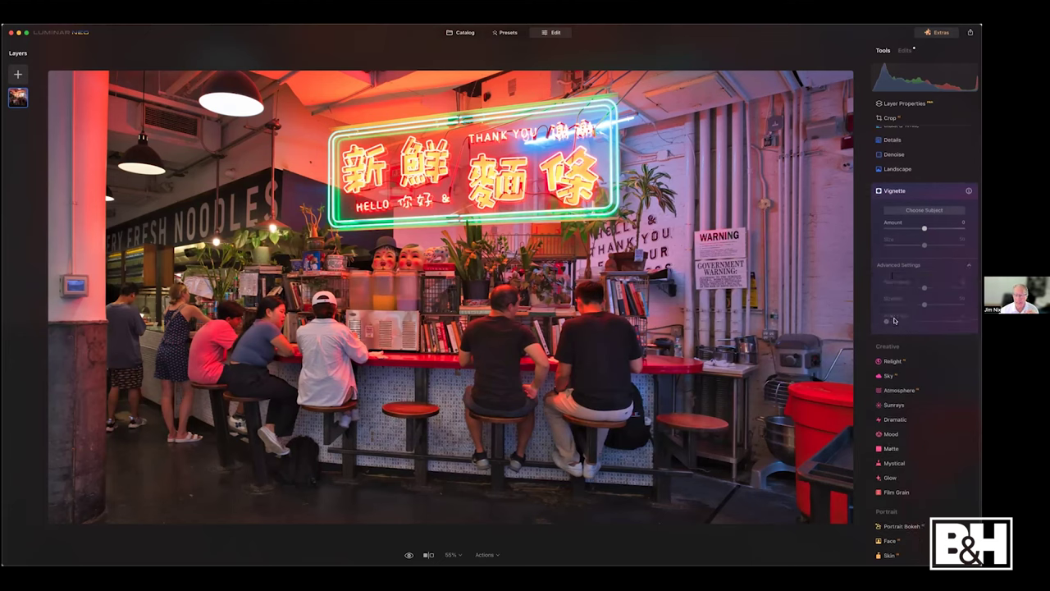
{"action": "left_click", "coordinate": [906, 229]}
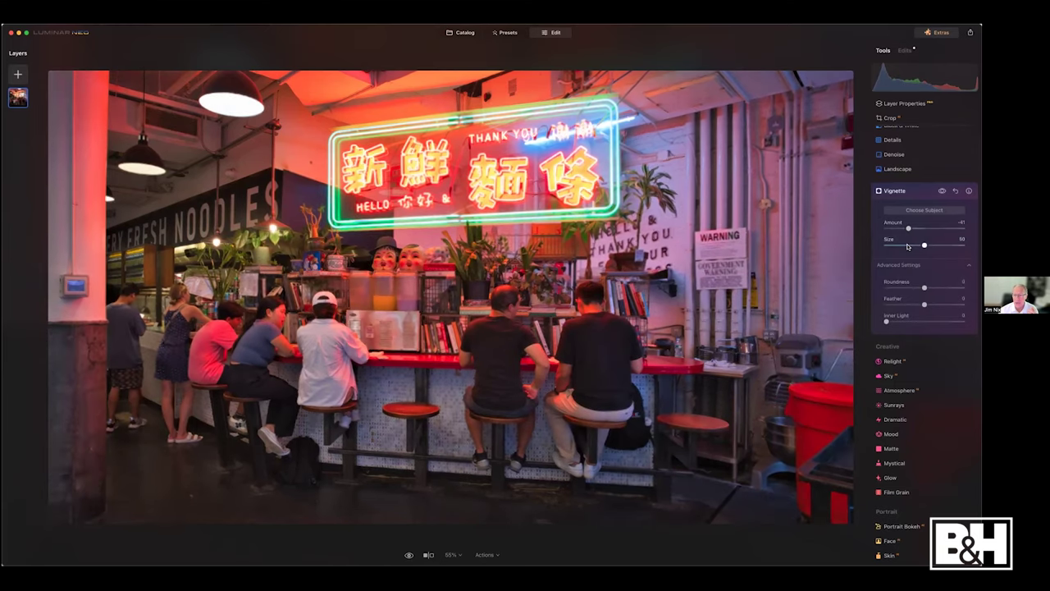
{"action": "left_click", "coordinate": [909, 245]}
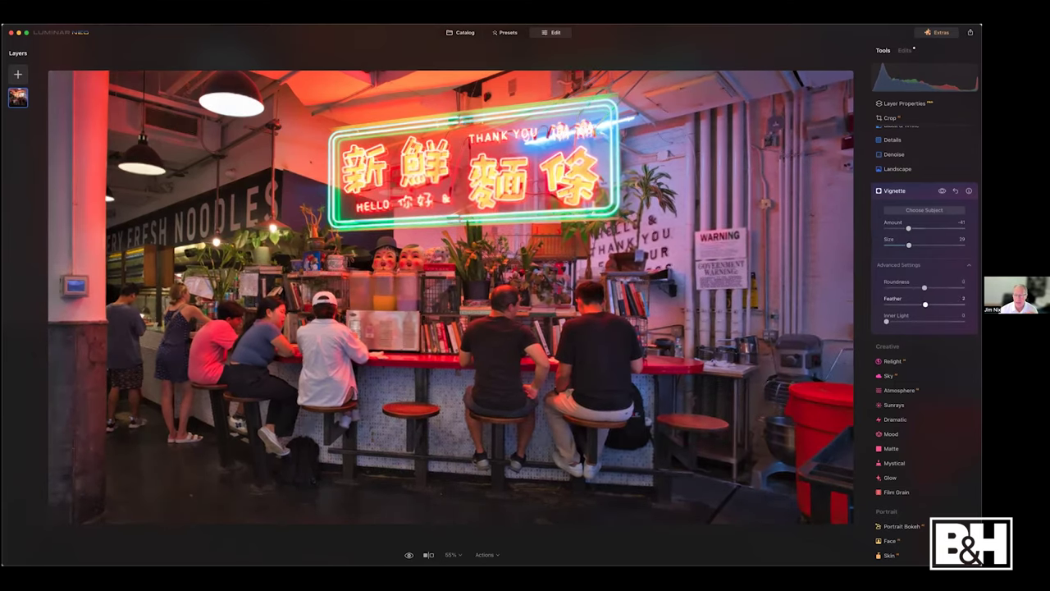
{"action": "left_click_drag", "start_coordinate": [924, 304], "coordinate": [944, 287]}
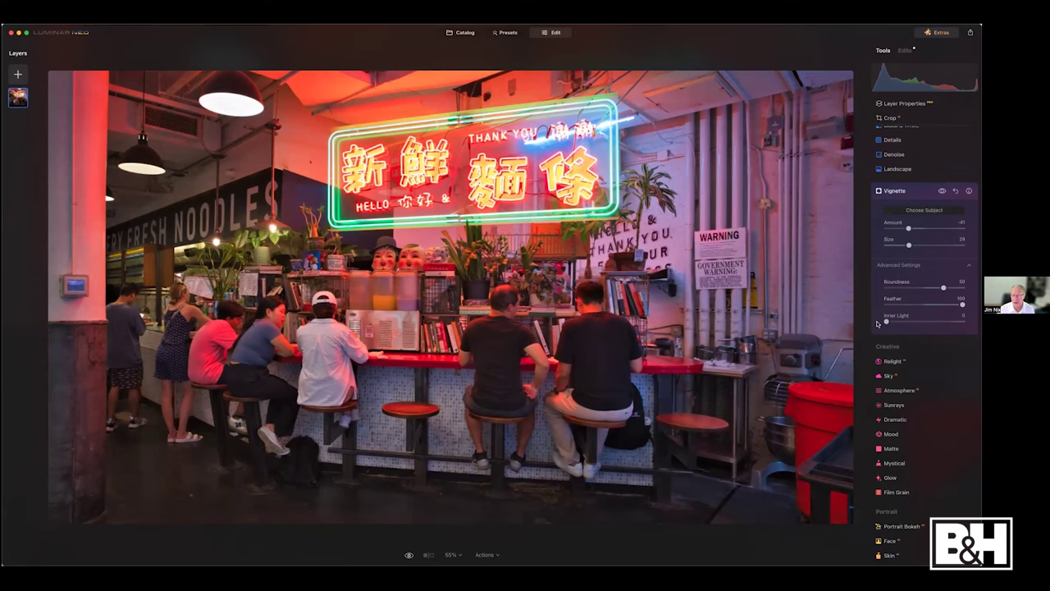
{"action": "left_click_drag", "start_coordinate": [886, 321], "coordinate": [907, 322]}
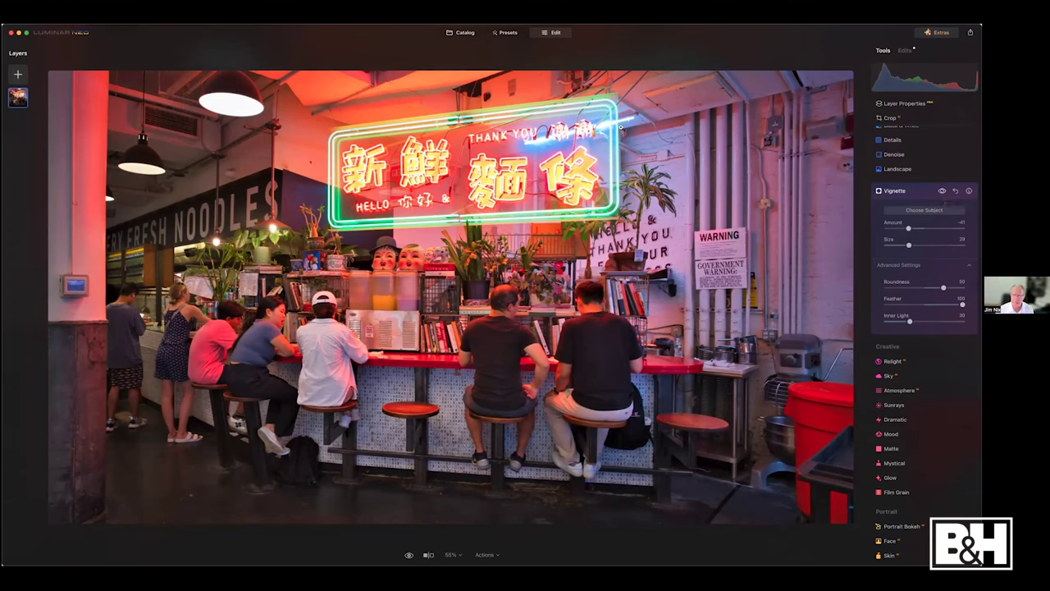
Collapse Vignette and toggle the before/after view twice with the backslash key.
{"action": "left_click", "coordinate": [942, 191]}
{"action": "key", "text": "backslash"}
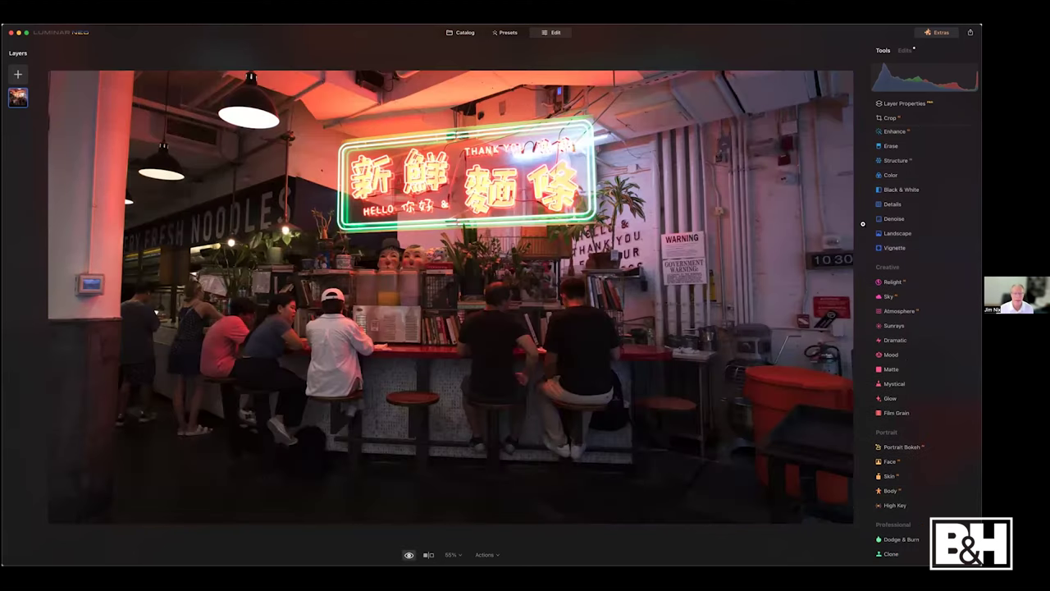
{"action": "key", "text": "backslash"}
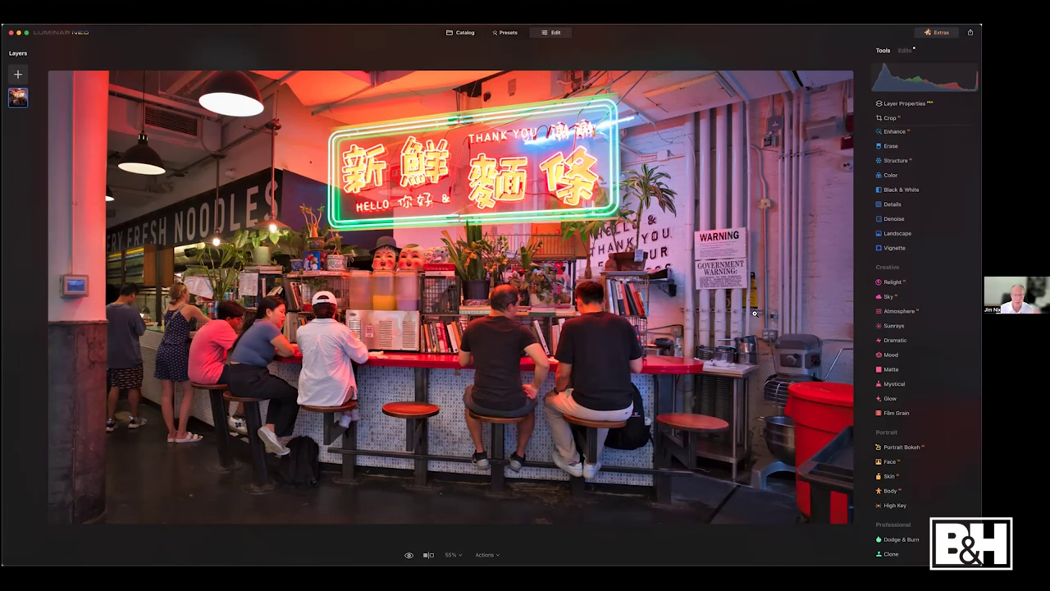
{"action": "key", "text": "backslash"}
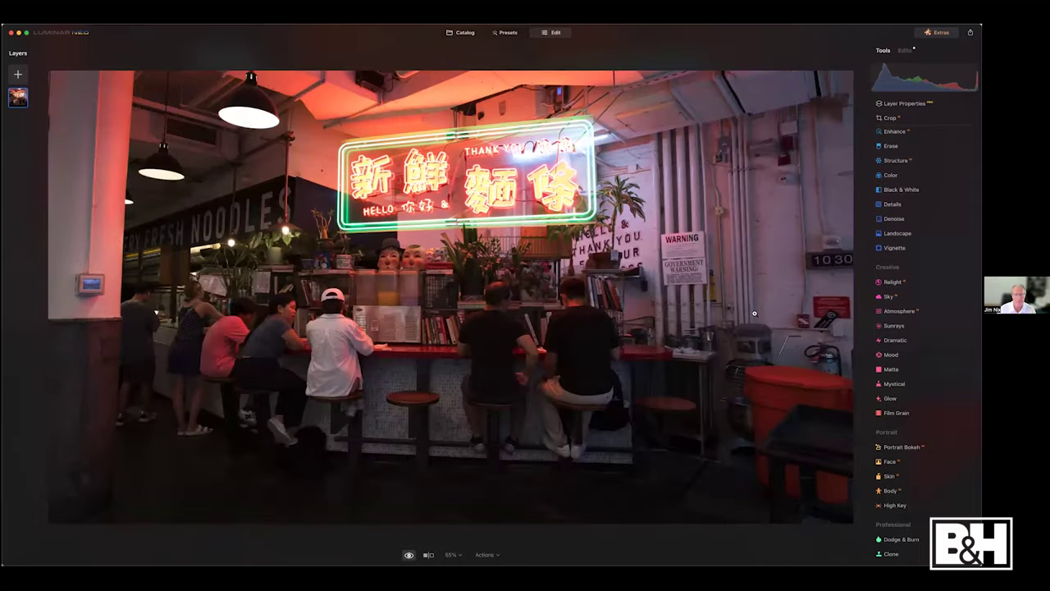
{"action": "key", "text": "backslash"}
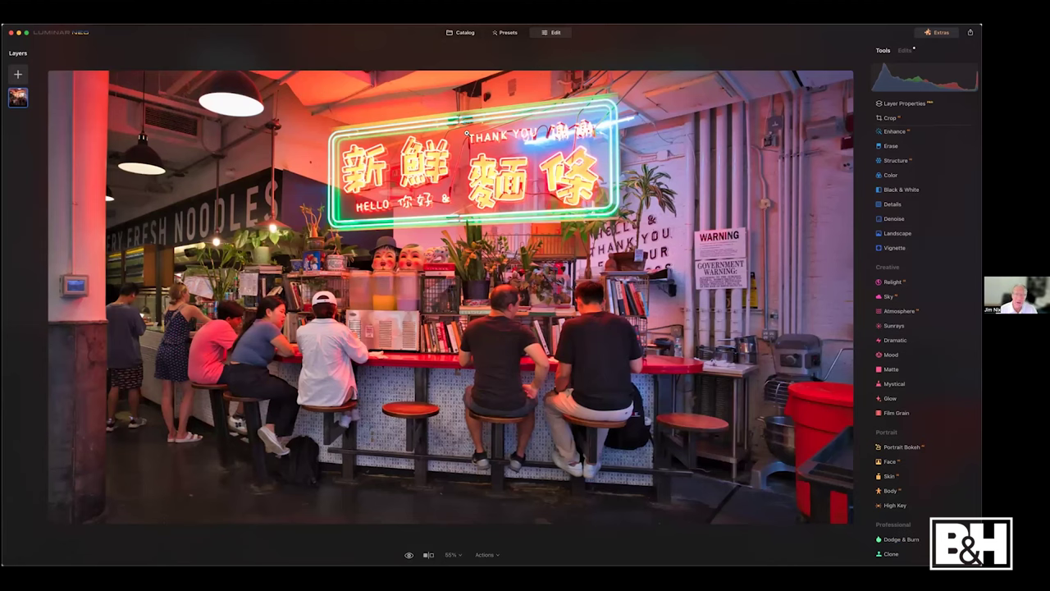
Go to the Catalog, select the graffiti-door photo and open it in Edit.
{"action": "left_click", "coordinate": [465, 33]}
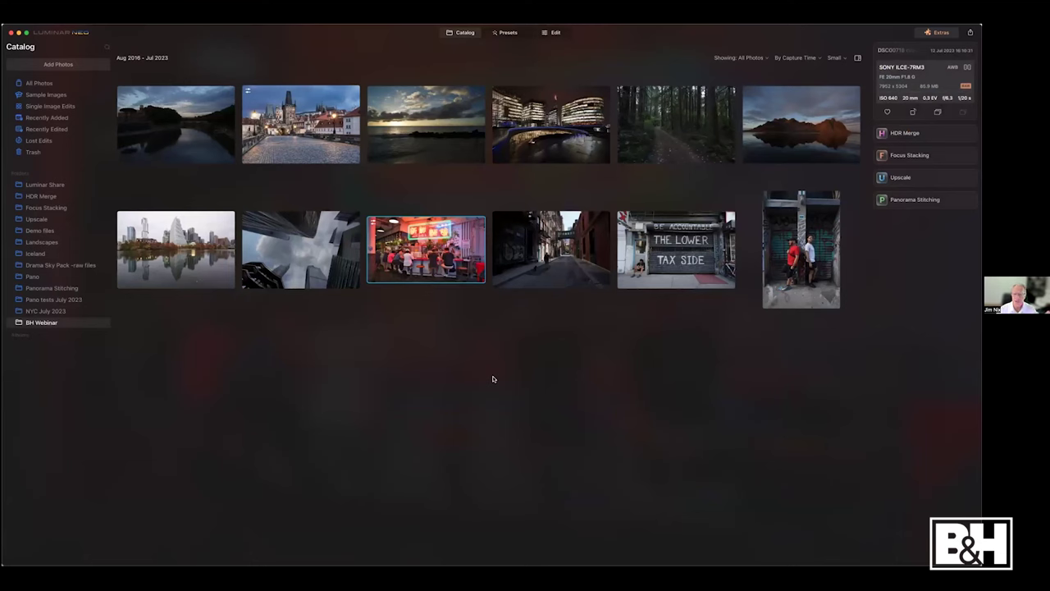
{"action": "left_click", "coordinate": [804, 261]}
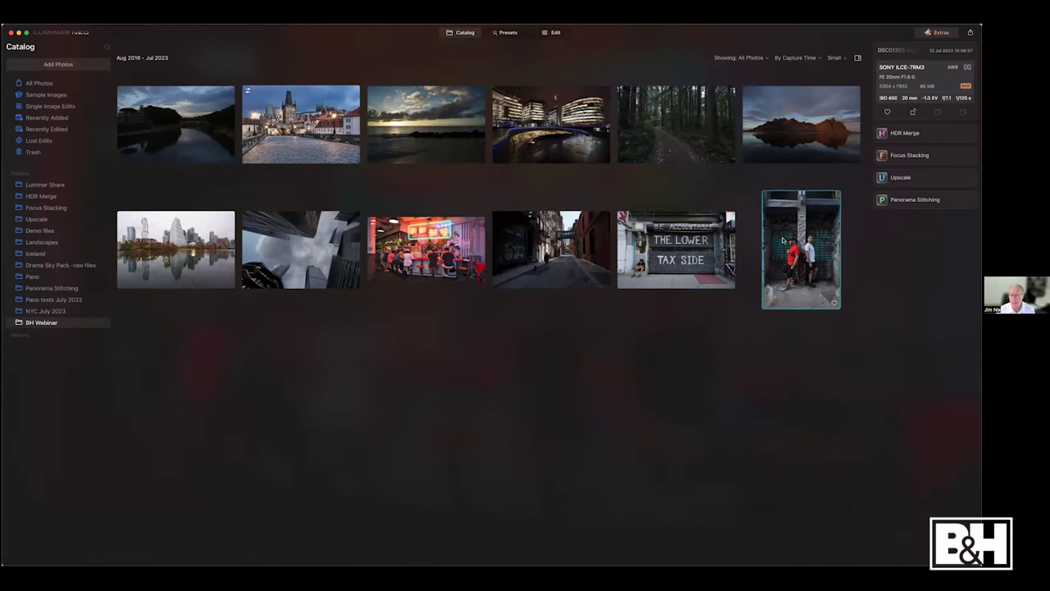
{"action": "left_click", "coordinate": [554, 32]}
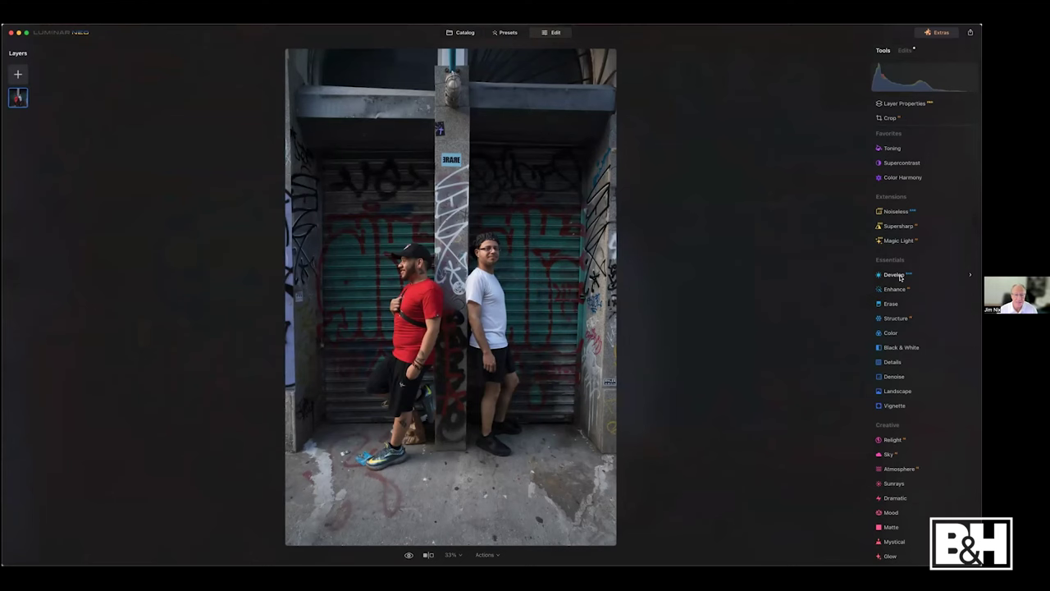
In Develop, set Exposure 0.54, Blacks -13, Temperature 6379 and Sharpen 21.
{"action": "left_click", "coordinate": [900, 276]}
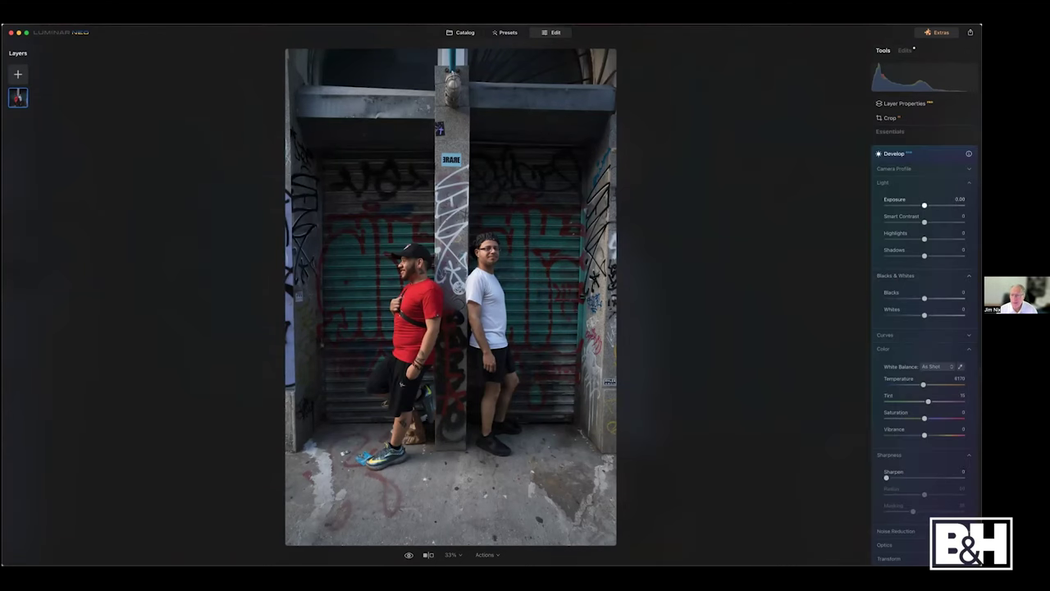
{"action": "left_click", "coordinate": [924, 205]}
{"action": "left_click_drag", "start_coordinate": [925, 206], "coordinate": [918, 238]}
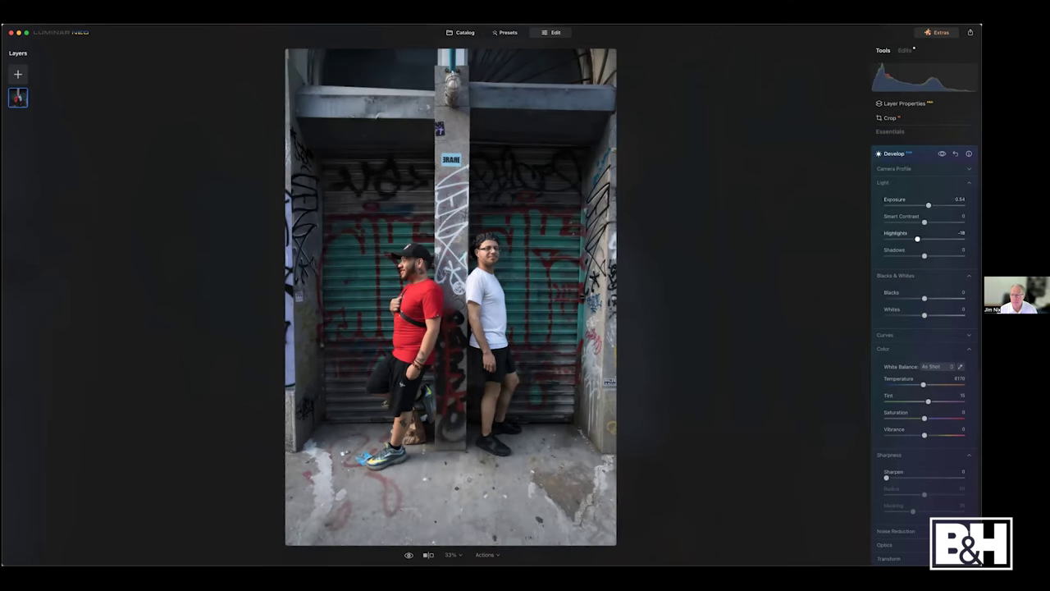
{"action": "left_click_drag", "start_coordinate": [925, 298], "coordinate": [928, 315]}
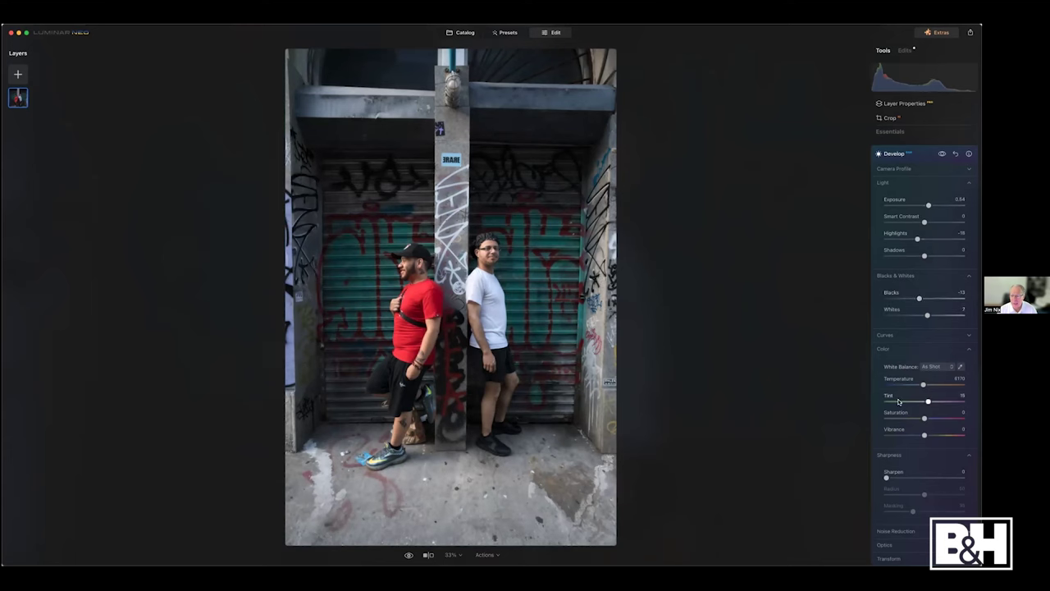
{"action": "left_click_drag", "start_coordinate": [923, 384], "coordinate": [925, 384]}
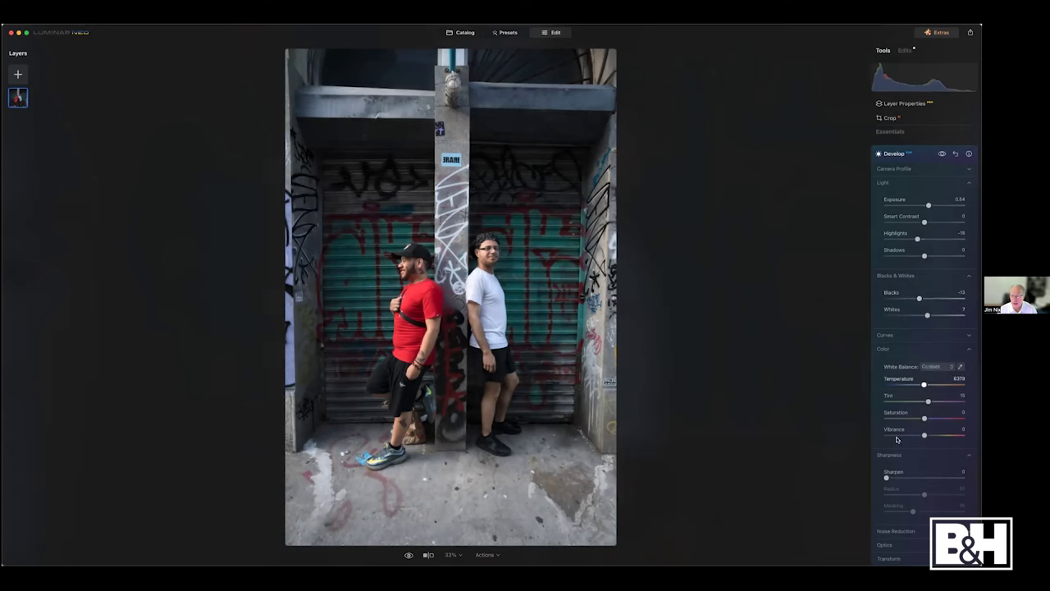
{"action": "left_click", "coordinate": [900, 479]}
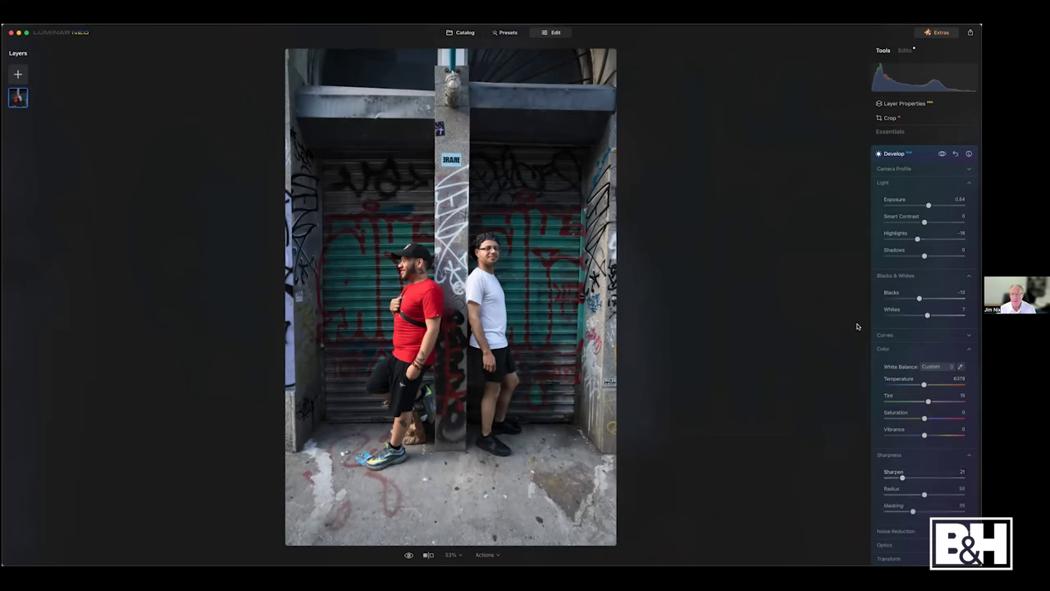
Enable Auto Distortion Corrections under Optics.
{"action": "scroll", "coordinate": [901, 478], "scroll_direction": "down", "scroll_amount": 3}
{"action": "left_click", "coordinate": [895, 430]}
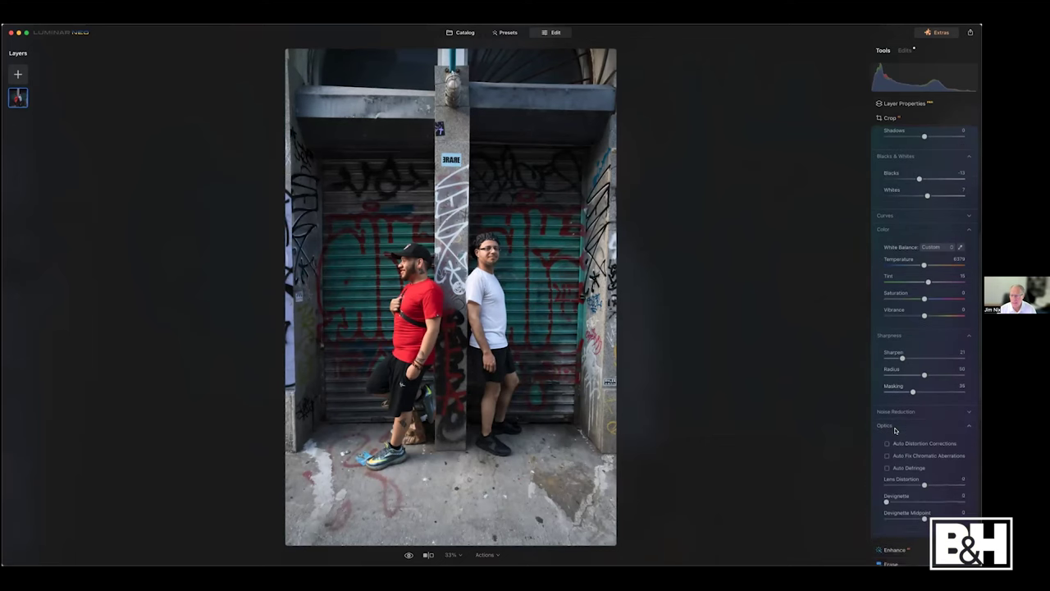
{"action": "scroll", "coordinate": [895, 428], "scroll_direction": "down", "scroll_amount": 2}
{"action": "scroll", "coordinate": [894, 428], "scroll_direction": "down", "scroll_amount": 1}
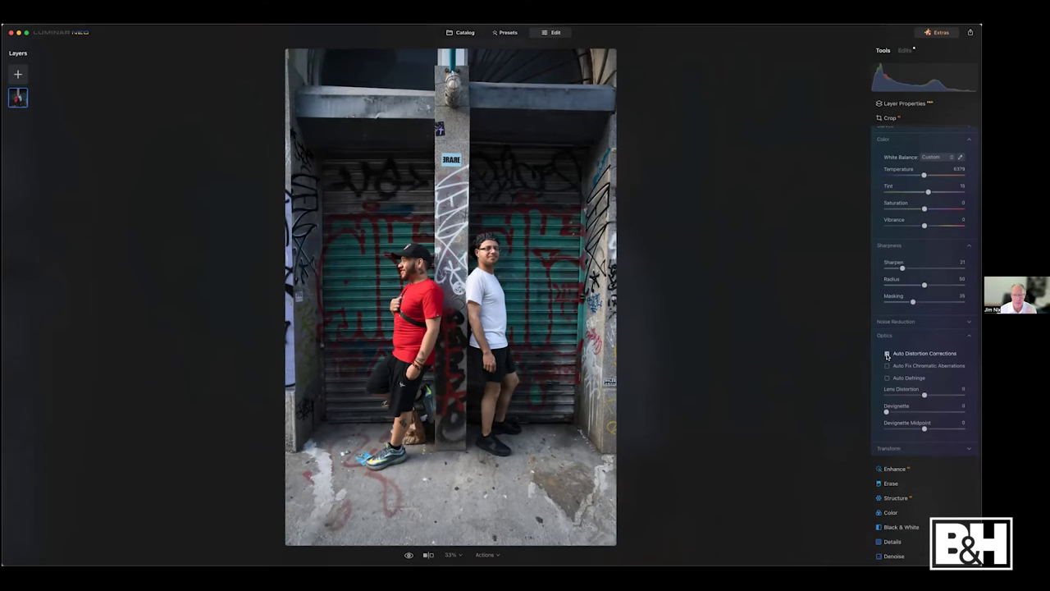
{"action": "left_click", "coordinate": [887, 355]}
Try a Transform Vertical correction, then reset it to 0.
{"action": "left_click", "coordinate": [887, 448]}
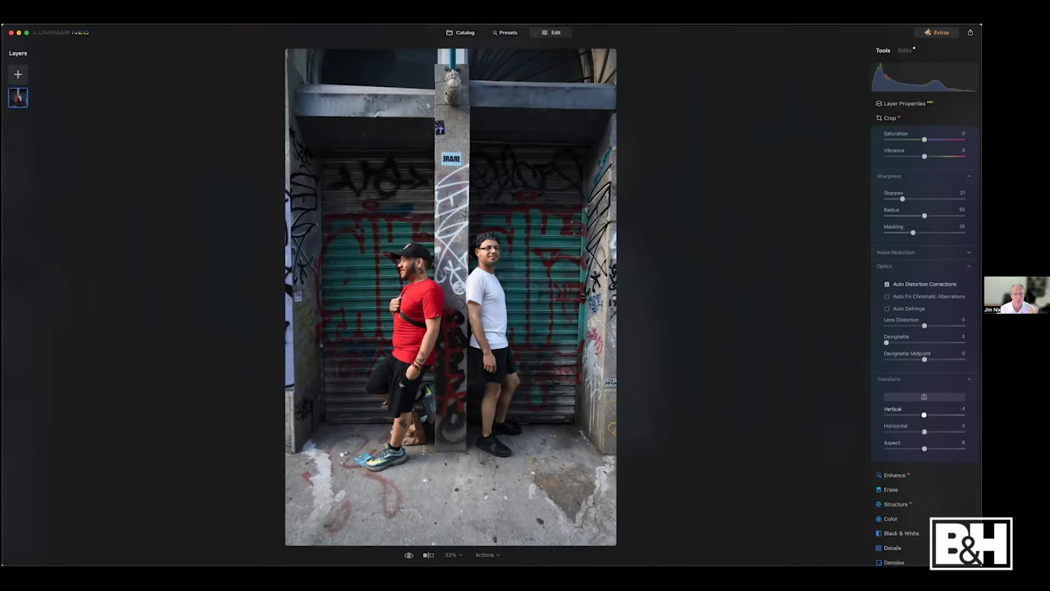
{"action": "left_click_drag", "start_coordinate": [923, 414], "coordinate": [921, 414]}
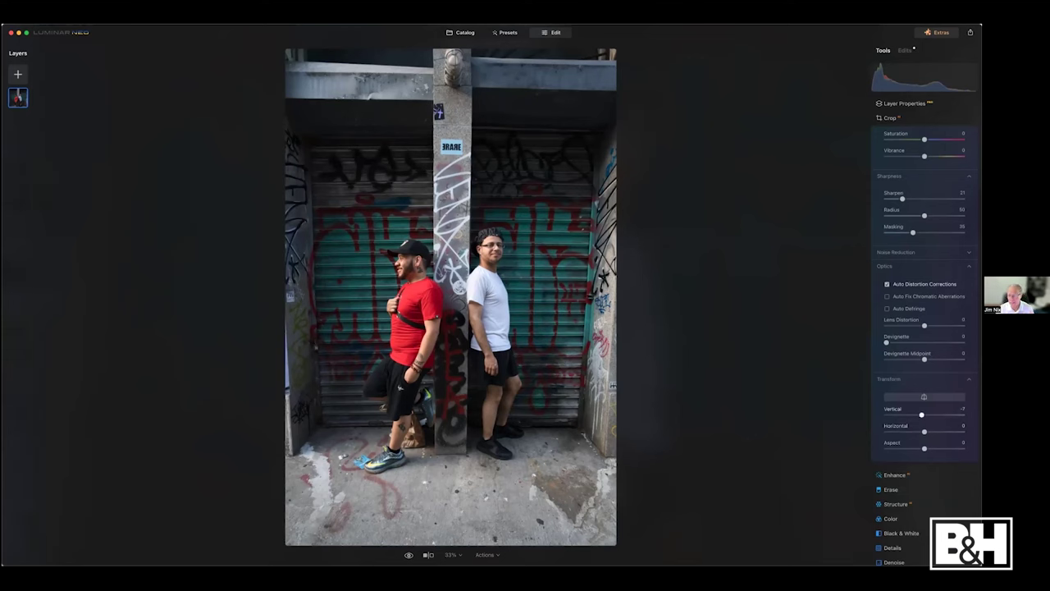
{"action": "double_click", "coordinate": [921, 414]}
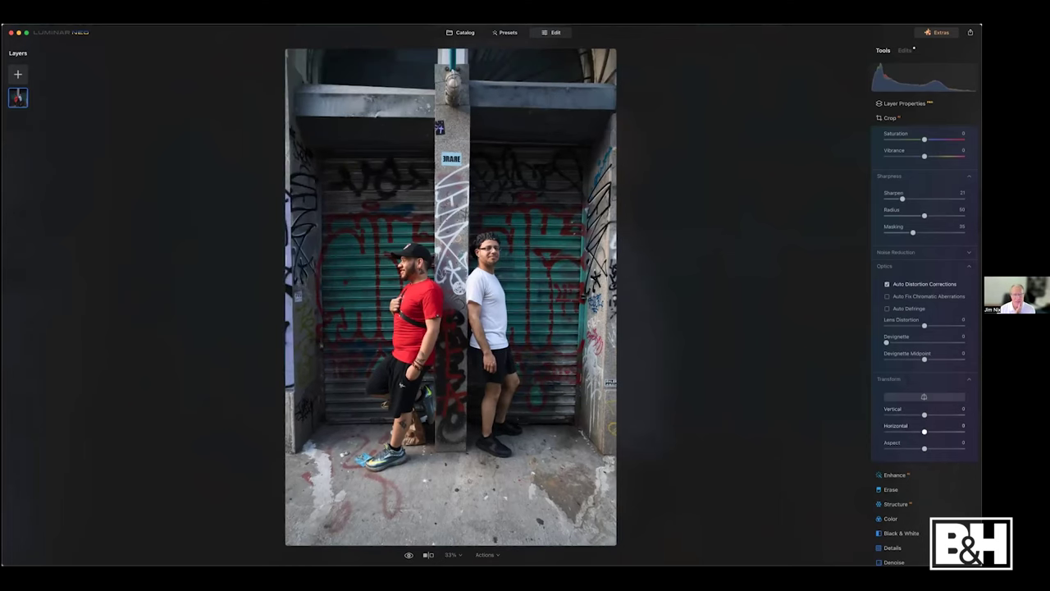
{"action": "scroll", "coordinate": [887, 184], "scroll_direction": "up", "scroll_amount": 3}
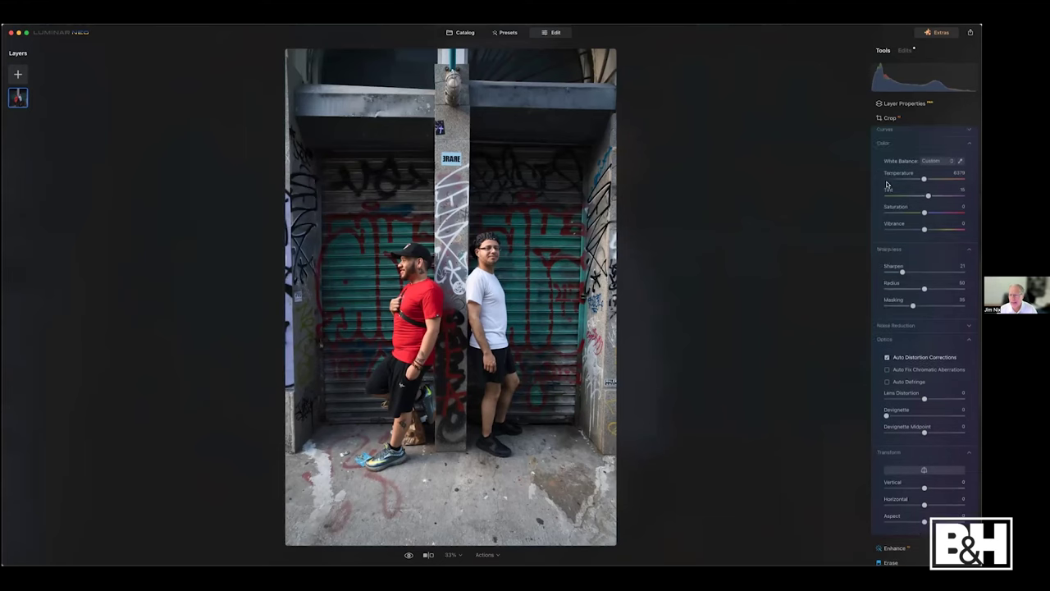
{"action": "scroll", "coordinate": [886, 184], "scroll_direction": "up", "scroll_amount": 12}
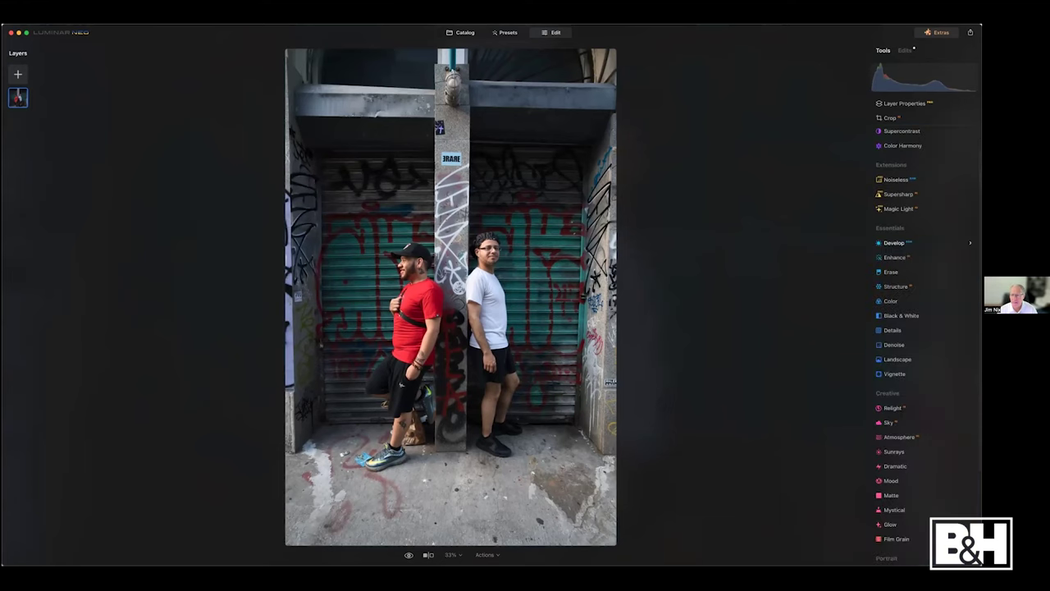
Set Supercontrast Midtones Contrast 36 and Shadows Contrast 33, and adjust the highlight, midtone and shadow balance.
{"action": "left_click", "coordinate": [902, 163]}
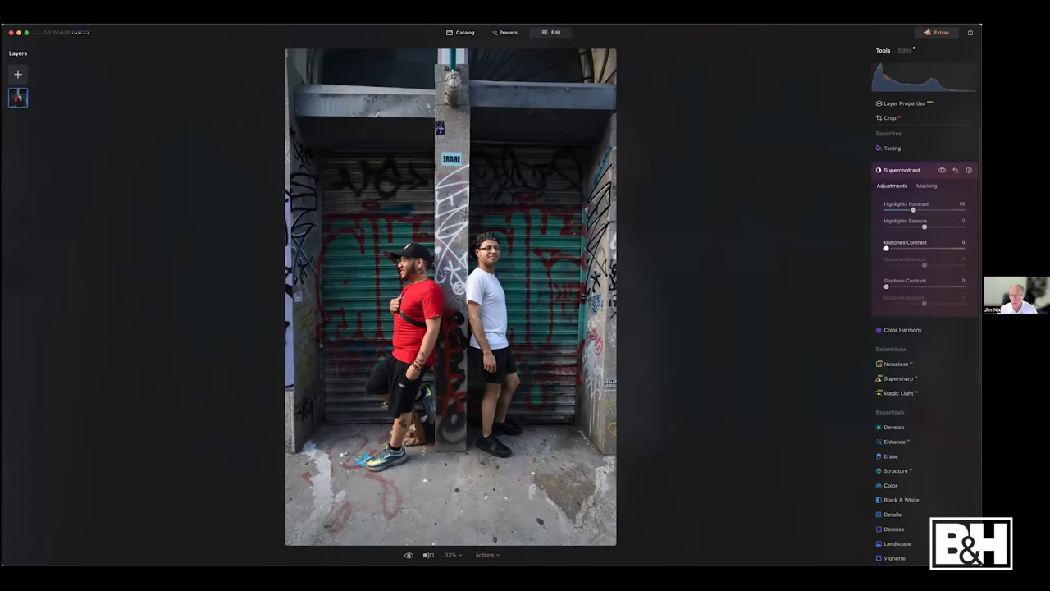
{"action": "left_click_drag", "start_coordinate": [886, 247], "coordinate": [914, 248]}
{"action": "left_click_drag", "start_coordinate": [886, 286], "coordinate": [911, 286]}
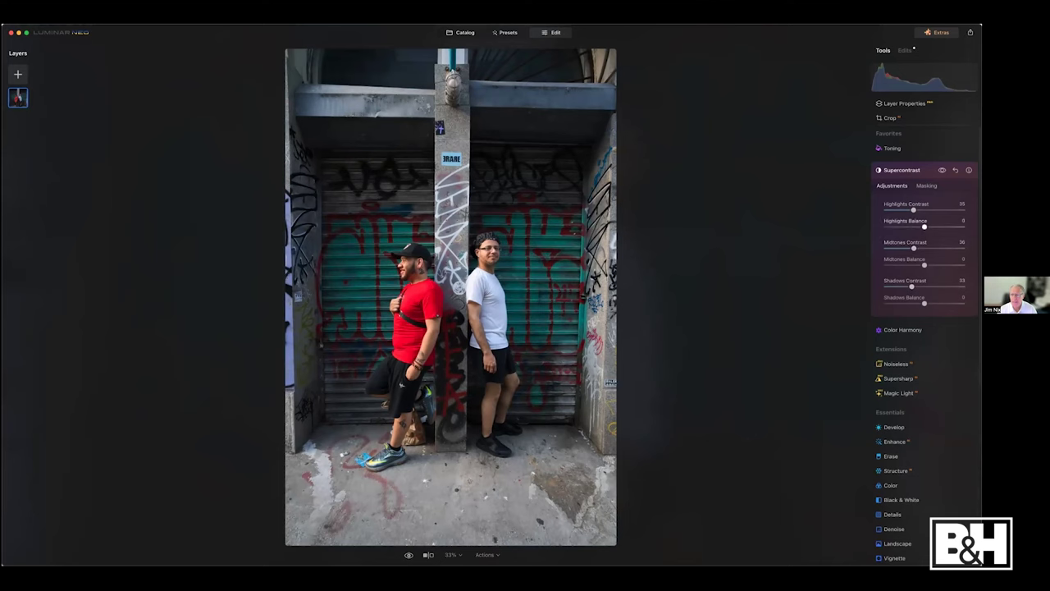
{"action": "mouse_move", "coordinate": [924, 227]}
{"action": "left_mouse_down"}
{"action": "mouse_move", "coordinate": [916, 227]}
{"action": "mouse_move", "coordinate": [929, 226]}
{"action": "left_mouse_up"}
{"action": "left_click_drag", "start_coordinate": [924, 265], "coordinate": [917, 265]}
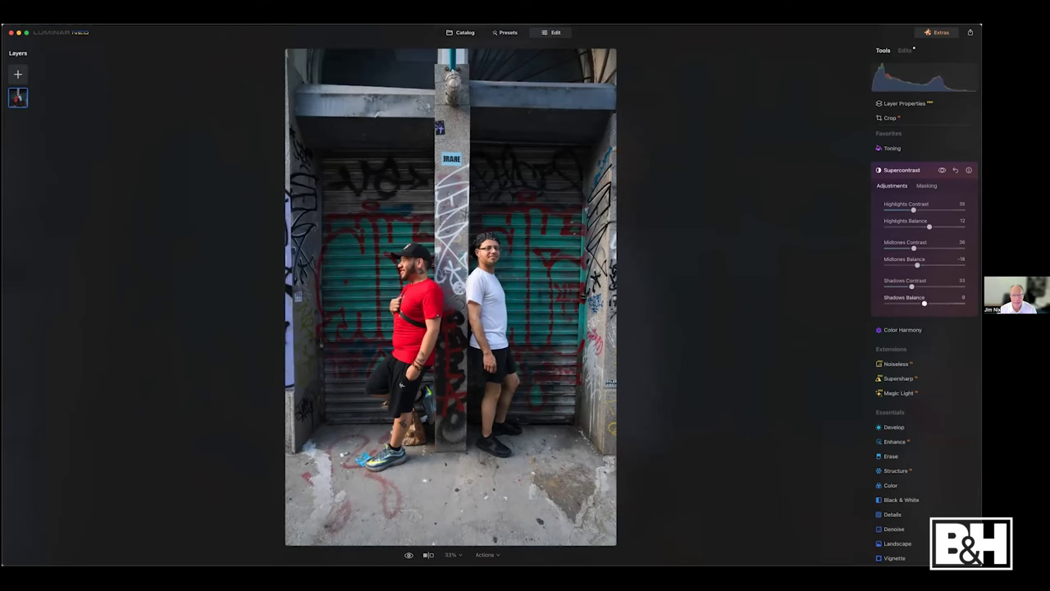
{"action": "left_click_drag", "start_coordinate": [924, 303], "coordinate": [932, 304]}
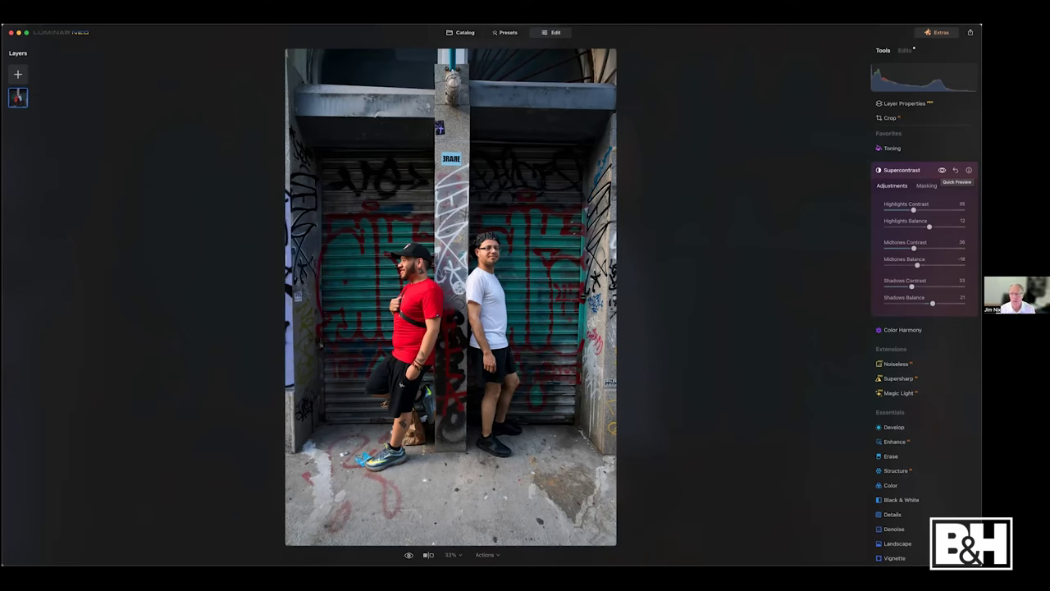
Compare the graffiti photo with Supercontrast off and back on, then begin cropping.
{"action": "left_click", "coordinate": [942, 170]}
{"action": "left_click", "coordinate": [942, 170]}
{"action": "left_click", "coordinate": [889, 117]}
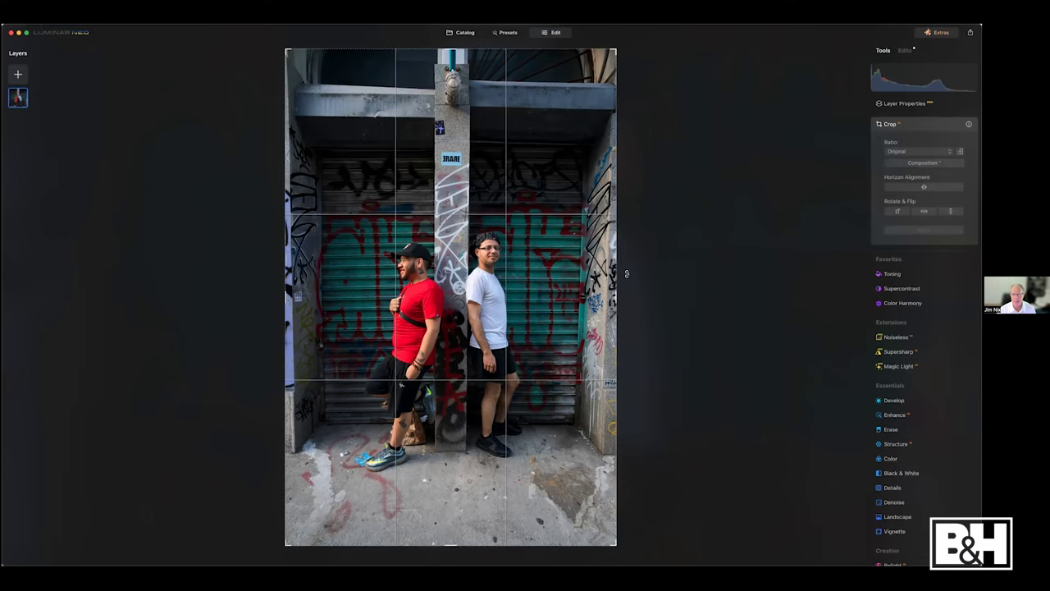
Crop on a Free ratio, trimming the top to the shutter and the bottom pavement, slightly straightened.
{"action": "left_click_drag", "start_coordinate": [625, 279], "coordinate": [624, 277]}
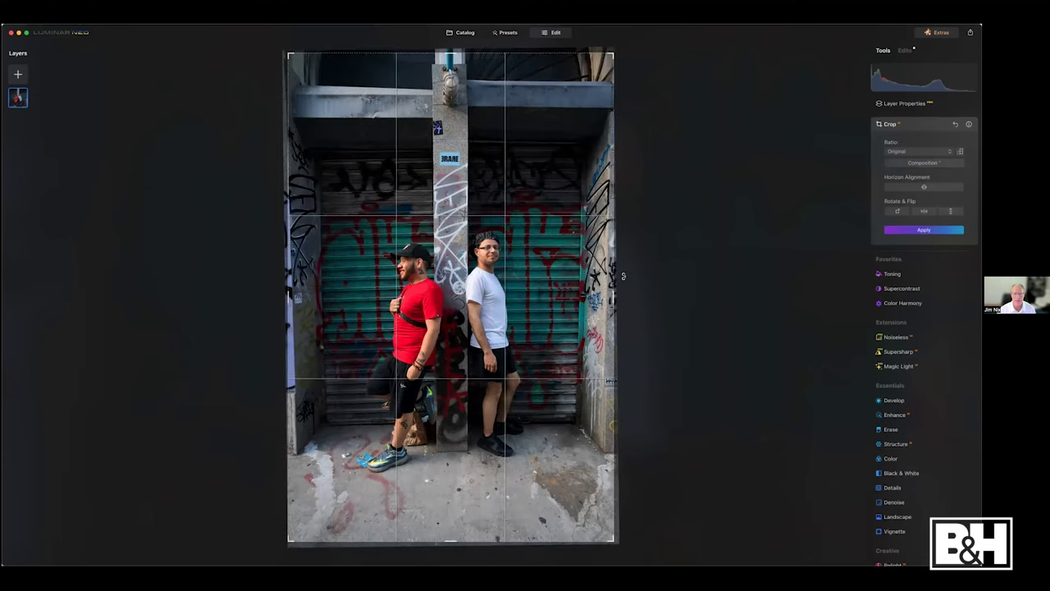
{"action": "left_click", "coordinate": [905, 152]}
{"action": "left_click", "coordinate": [901, 139]}
{"action": "left_click_drag", "start_coordinate": [451, 52], "coordinate": [451, 139]}
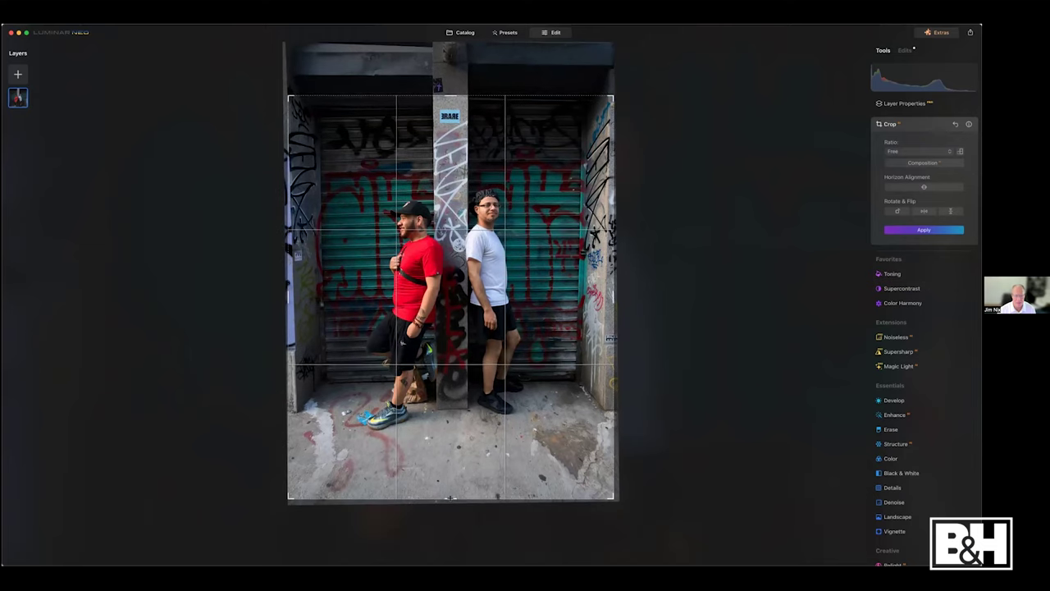
{"action": "left_click_drag", "start_coordinate": [451, 498], "coordinate": [450, 440]}
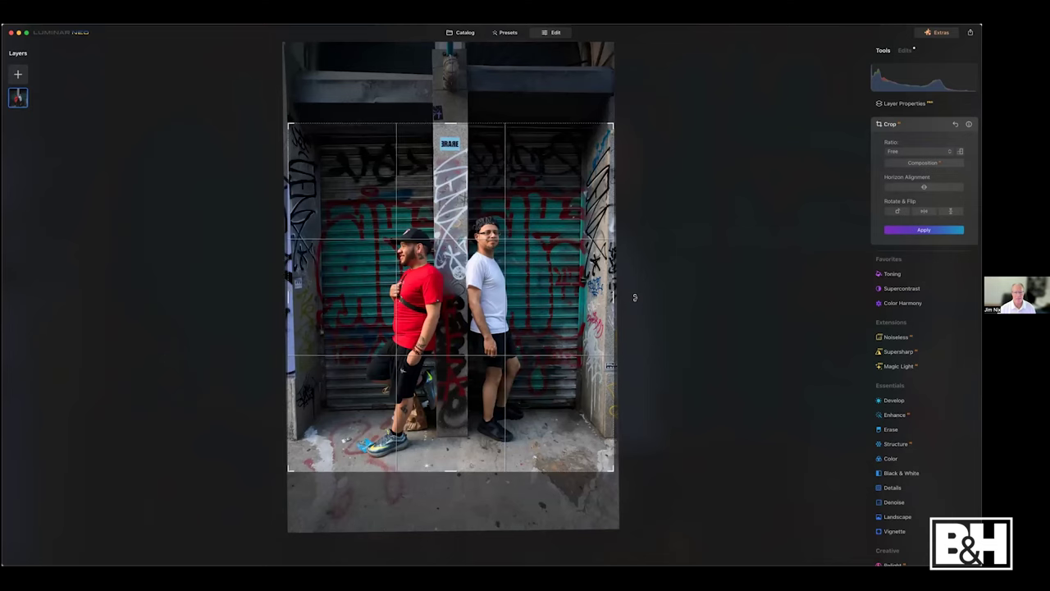
{"action": "left_click_drag", "start_coordinate": [635, 297], "coordinate": [637, 298]}
{"action": "left_click", "coordinate": [902, 233]}
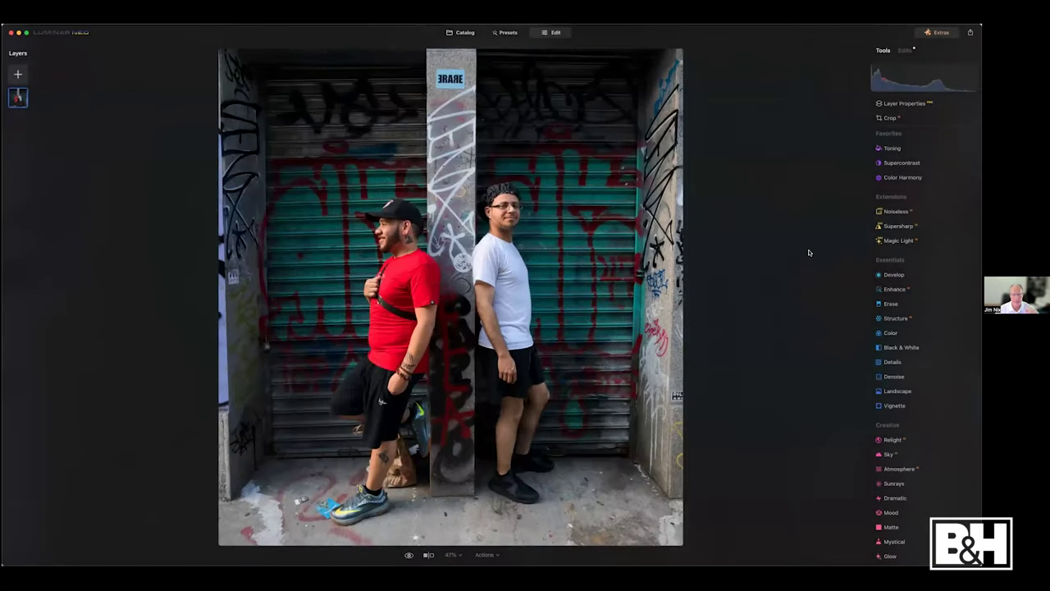
Brighten the two men's faces with Face Light at 36, checking against the preview.
{"action": "scroll", "coordinate": [886, 406], "scroll_direction": "down", "scroll_amount": 5}
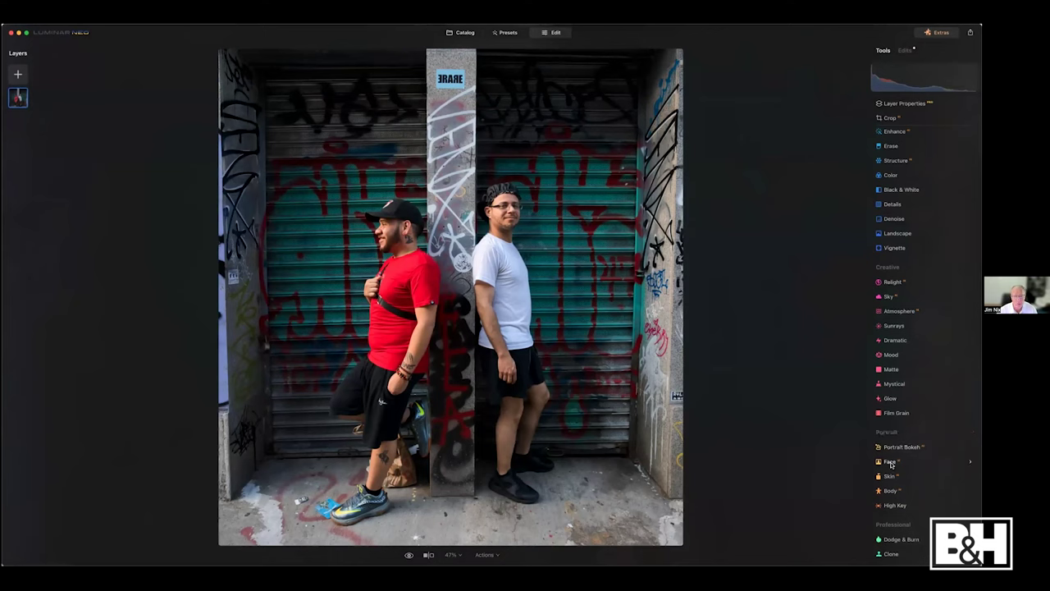
{"action": "left_click", "coordinate": [891, 464]}
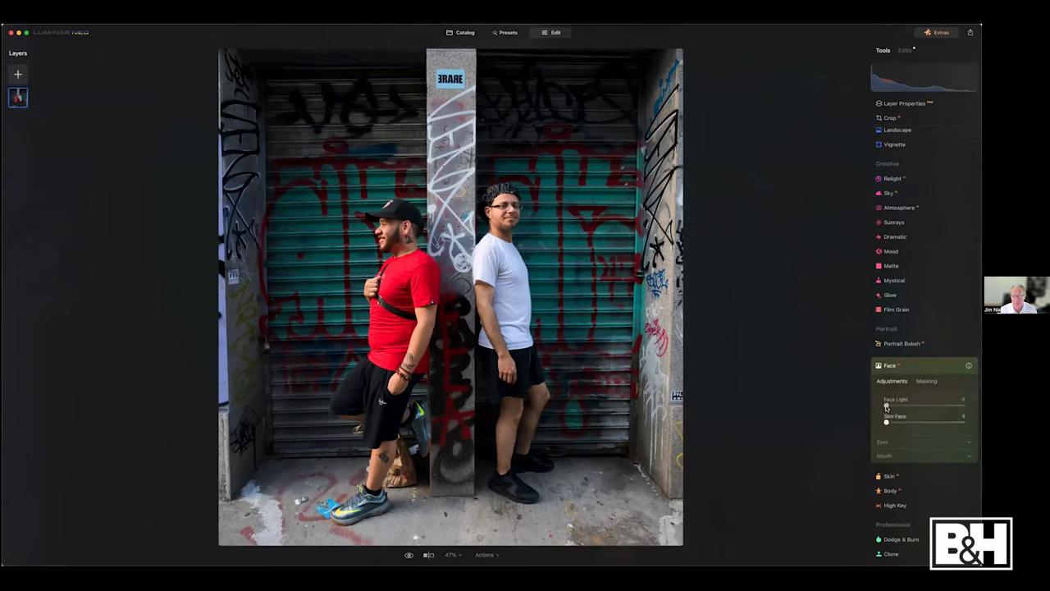
{"action": "left_click_drag", "start_coordinate": [886, 405], "coordinate": [910, 406]}
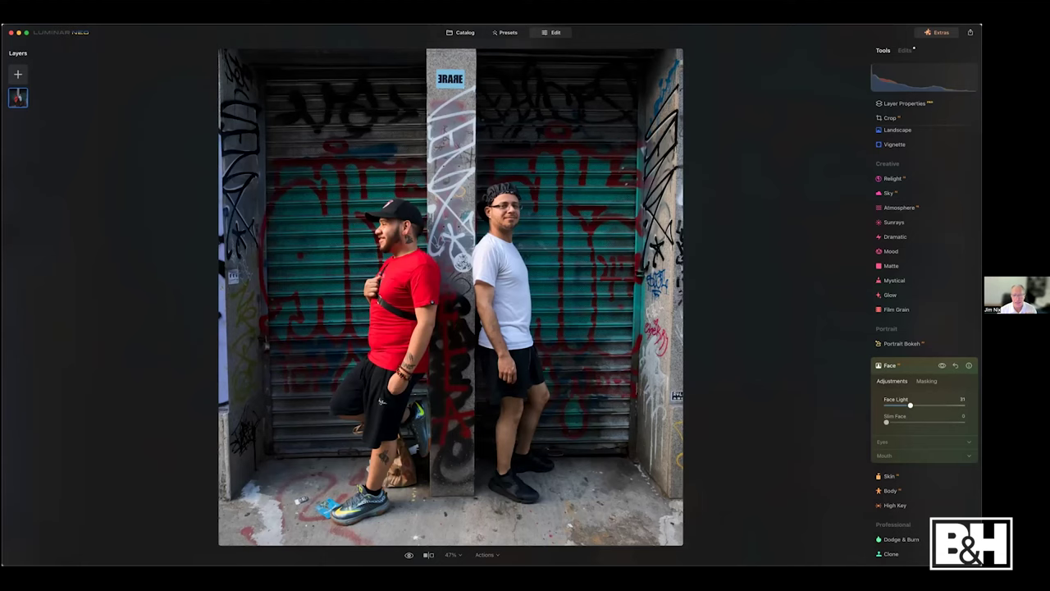
{"action": "mouse_move", "coordinate": [910, 405]}
{"action": "left_mouse_down"}
{"action": "mouse_move", "coordinate": [923, 405]}
{"action": "mouse_move", "coordinate": [897, 405]}
{"action": "mouse_move", "coordinate": [913, 406]}
{"action": "left_mouse_up"}
{"action": "left_click_drag", "start_coordinate": [942, 366], "coordinate": [942, 365]}
{"action": "key", "text": "Right"}
{"action": "key", "text": "Right"}
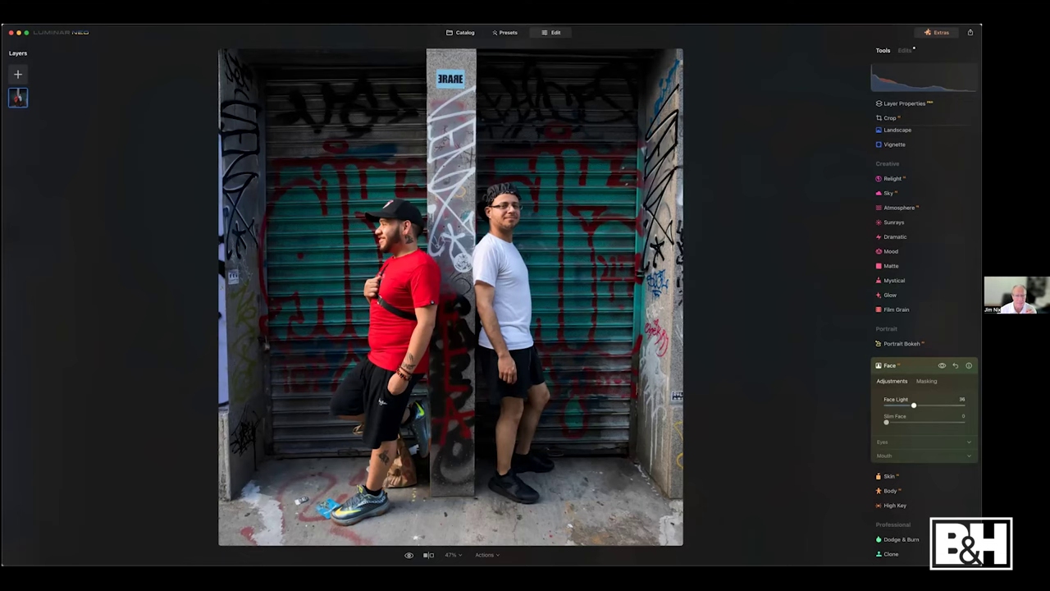
{"action": "key", "text": "Escape"}
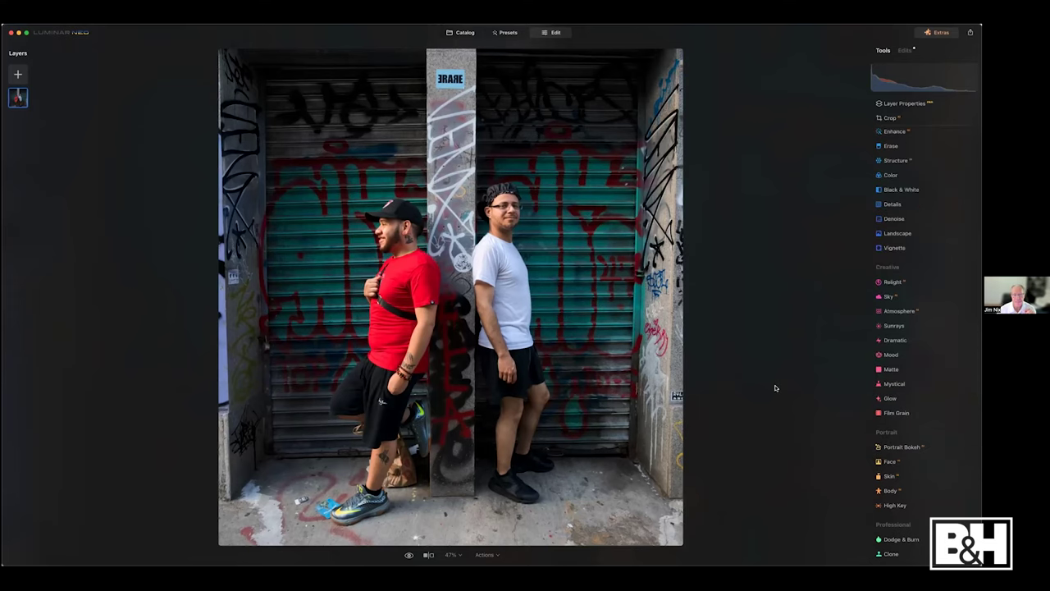
Apply a Dramatic effect of about 29 and compare it with the original photo.
{"action": "left_click", "coordinate": [897, 340]}
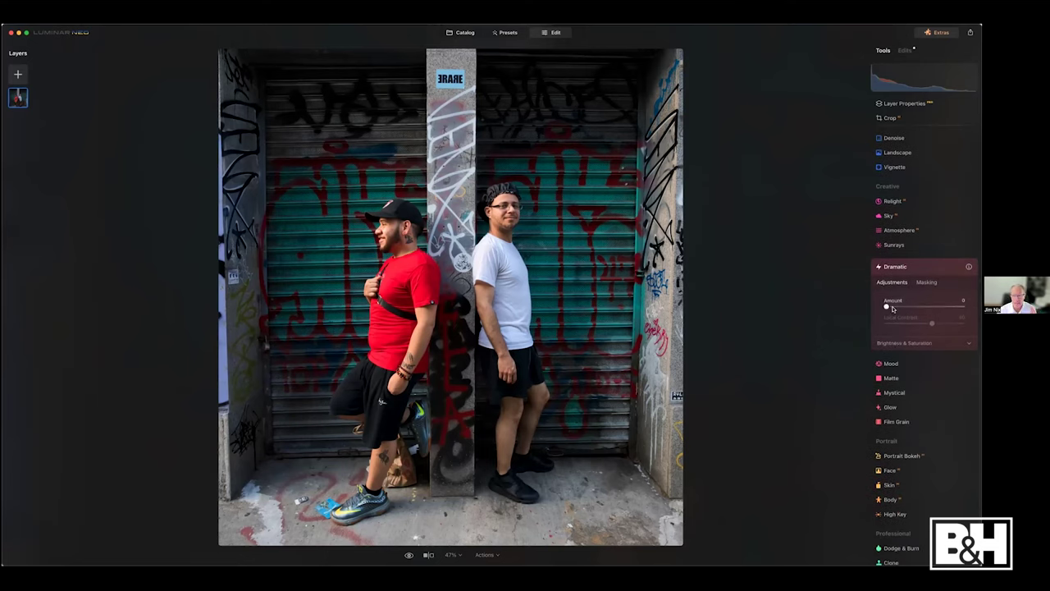
{"action": "left_click_drag", "start_coordinate": [886, 307], "coordinate": [905, 307]}
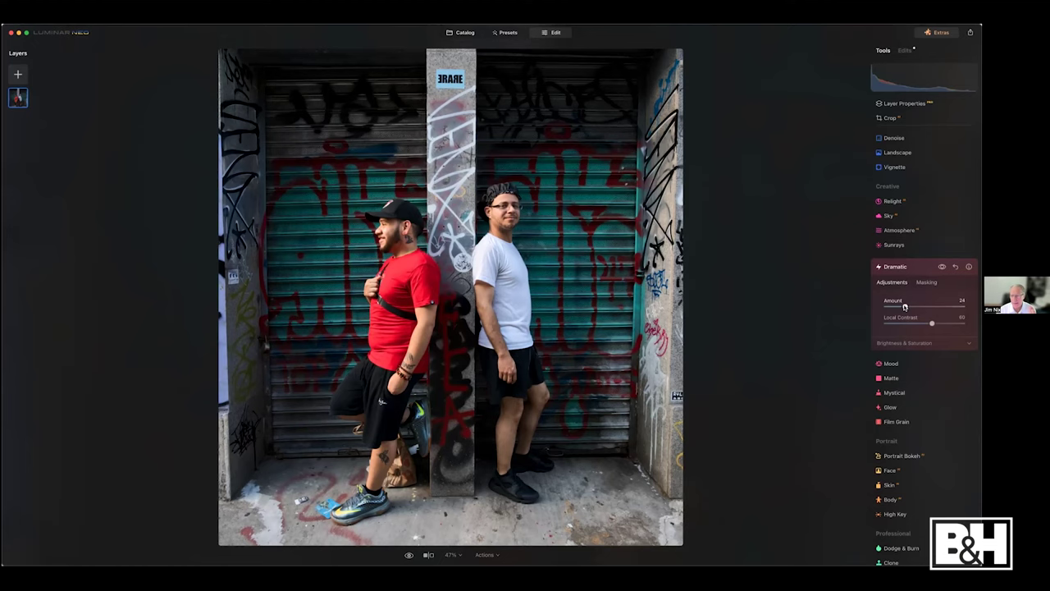
{"action": "left_click_drag", "start_coordinate": [905, 307], "coordinate": [909, 307]}
{"action": "left_click", "coordinate": [895, 267]}
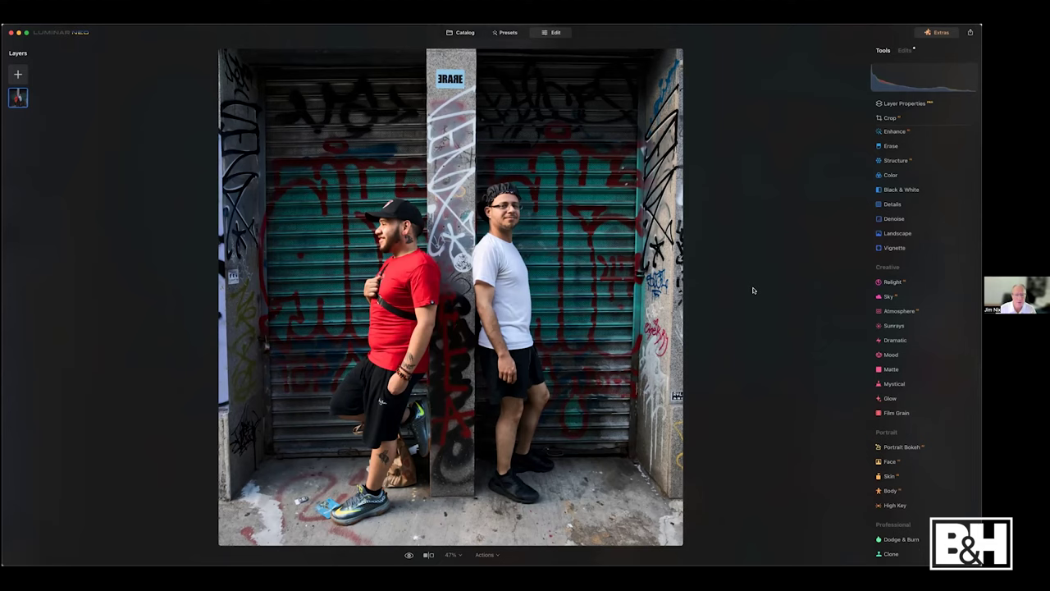
{"action": "key", "text": "backslash"}
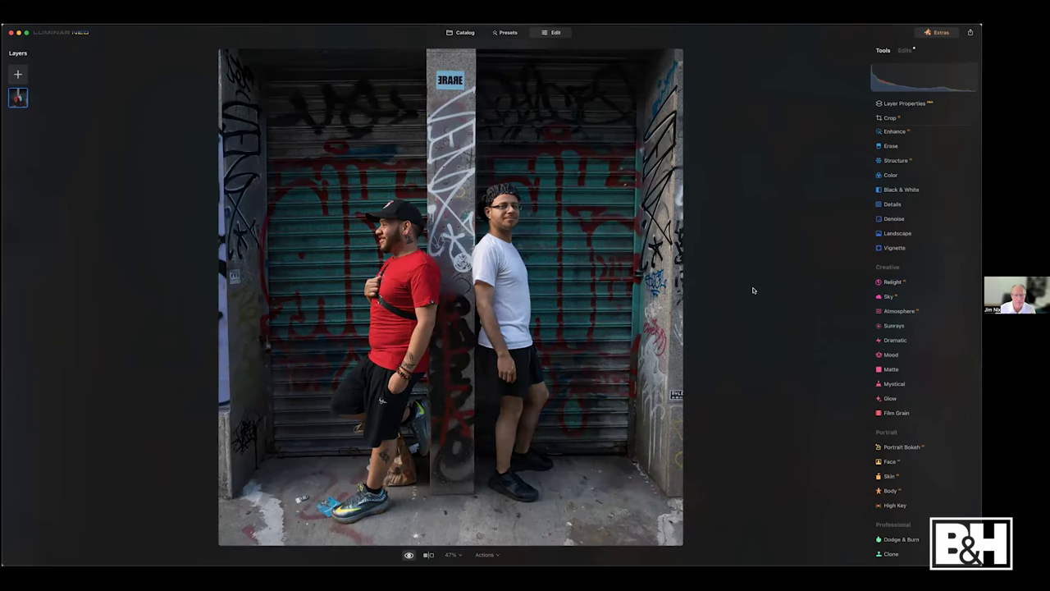
{"action": "key", "text": "backslash"}
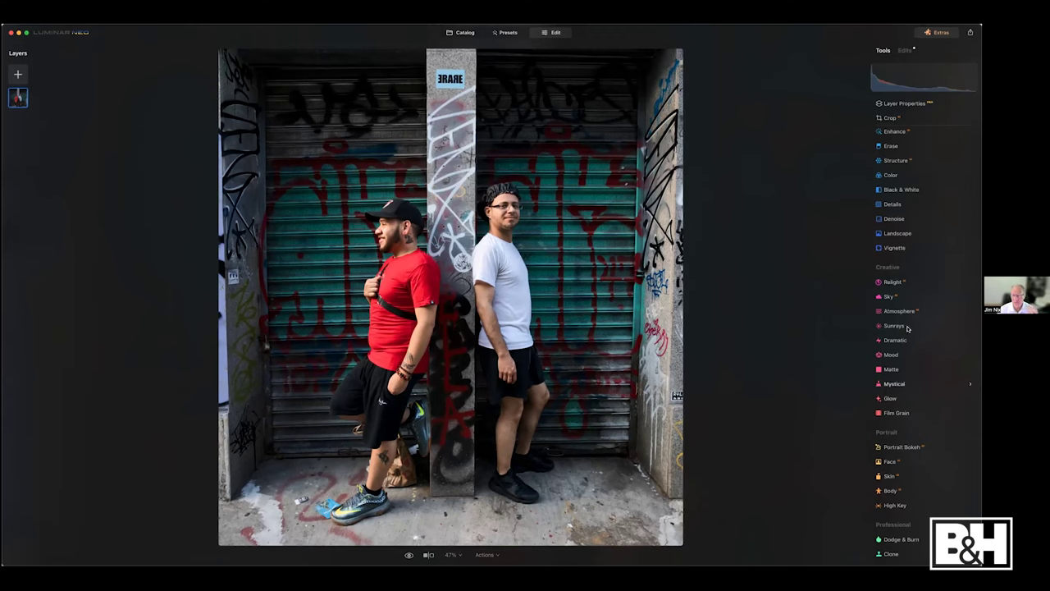
Add a vignette with Amount -49, Size 22, Roundness 54, Feather 63 and Inner Light 18.
{"action": "left_click", "coordinate": [899, 264]}
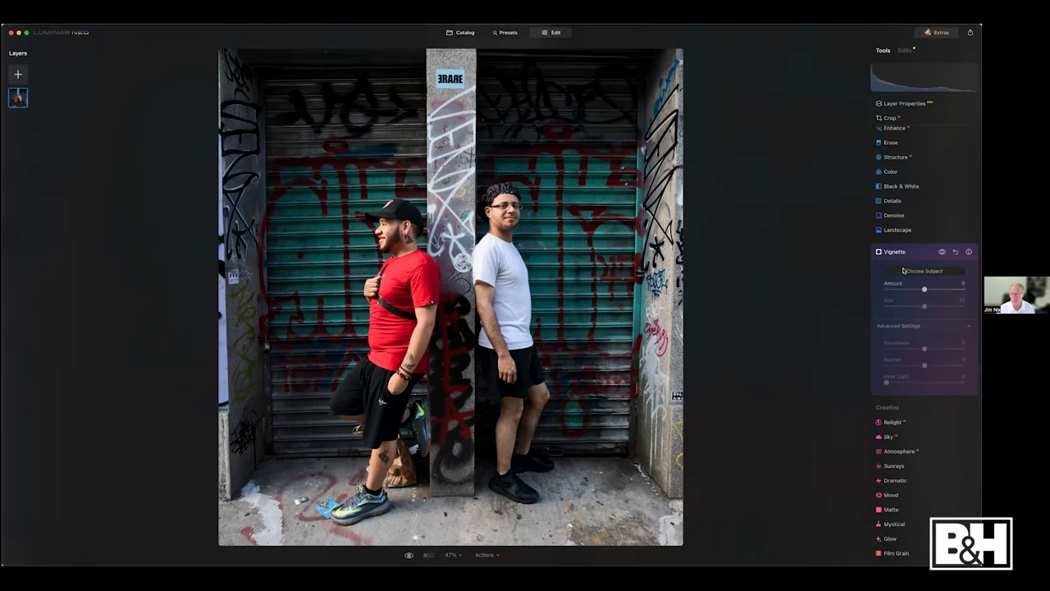
{"action": "left_click_drag", "start_coordinate": [924, 290], "coordinate": [904, 305]}
{"action": "left_click_drag", "start_coordinate": [923, 349], "coordinate": [948, 366]}
{"action": "left_click_drag", "start_coordinate": [886, 382], "coordinate": [904, 382]}
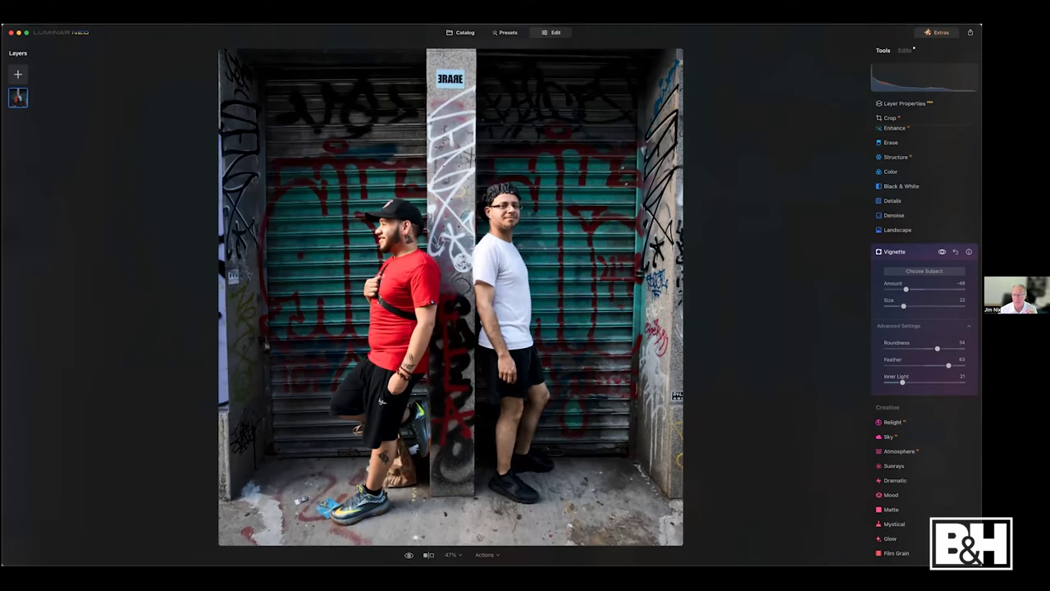
{"action": "left_click", "coordinate": [942, 251]}
{"action": "left_click_drag", "start_coordinate": [902, 382], "coordinate": [897, 384]}
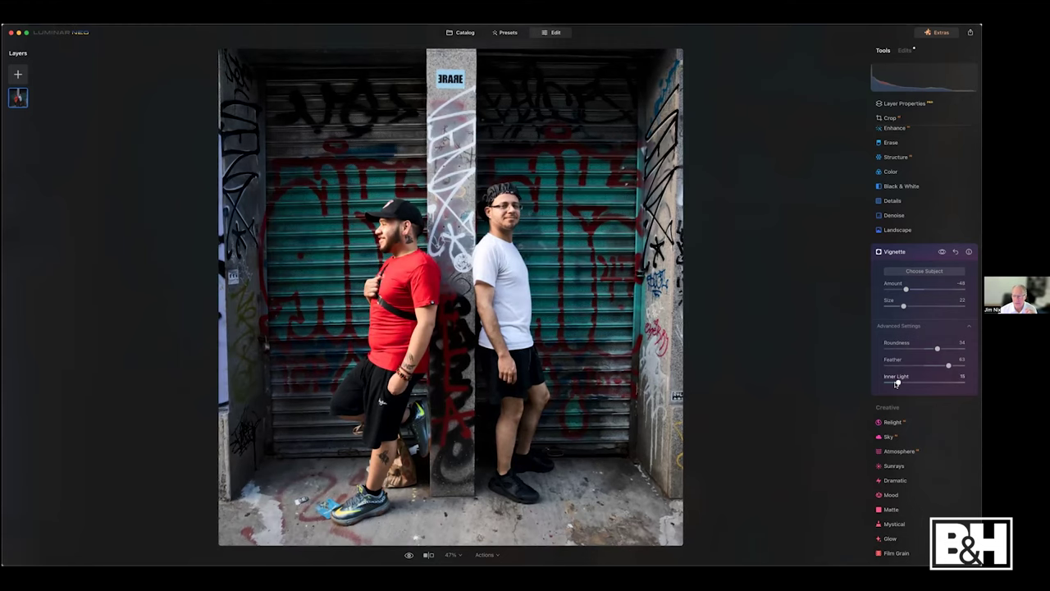
{"action": "left_click", "coordinate": [894, 251]}
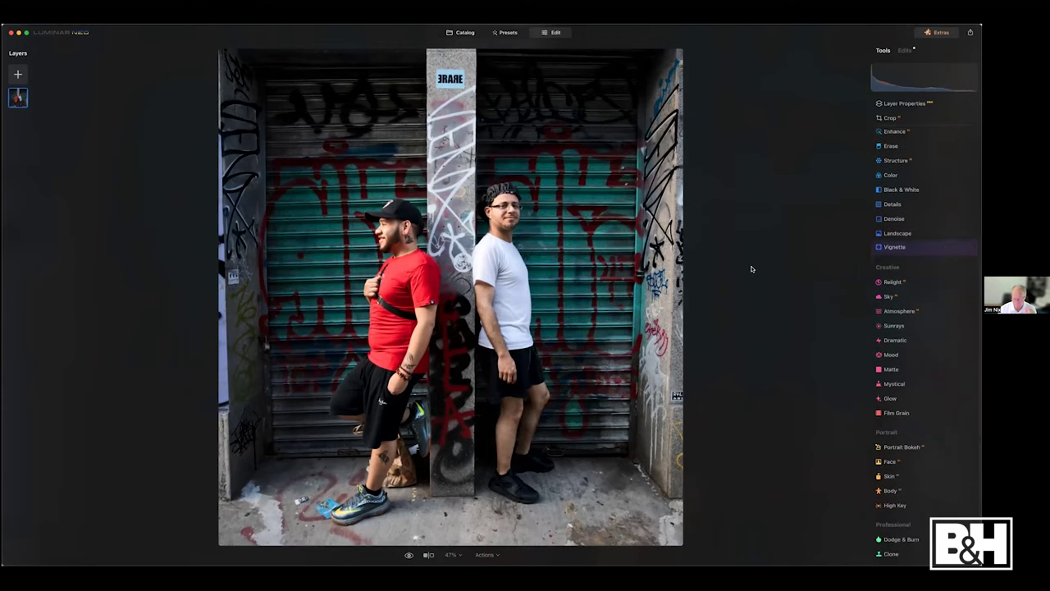
Compare the vignetted photo with the original, then return to the Catalog grid.
{"action": "key", "text": "backslash"}
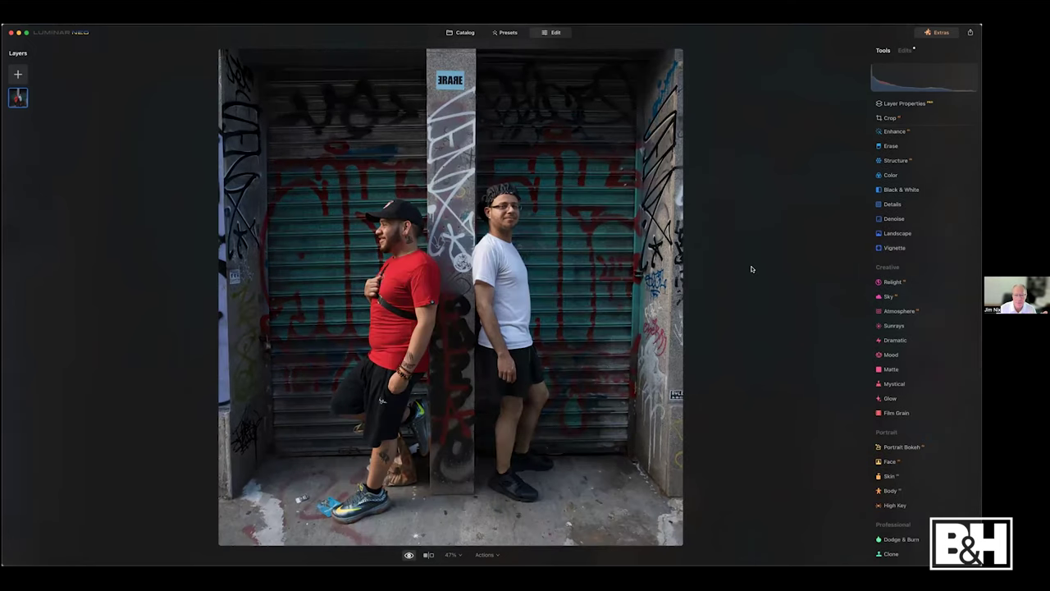
{"action": "key", "text": "backslash"}
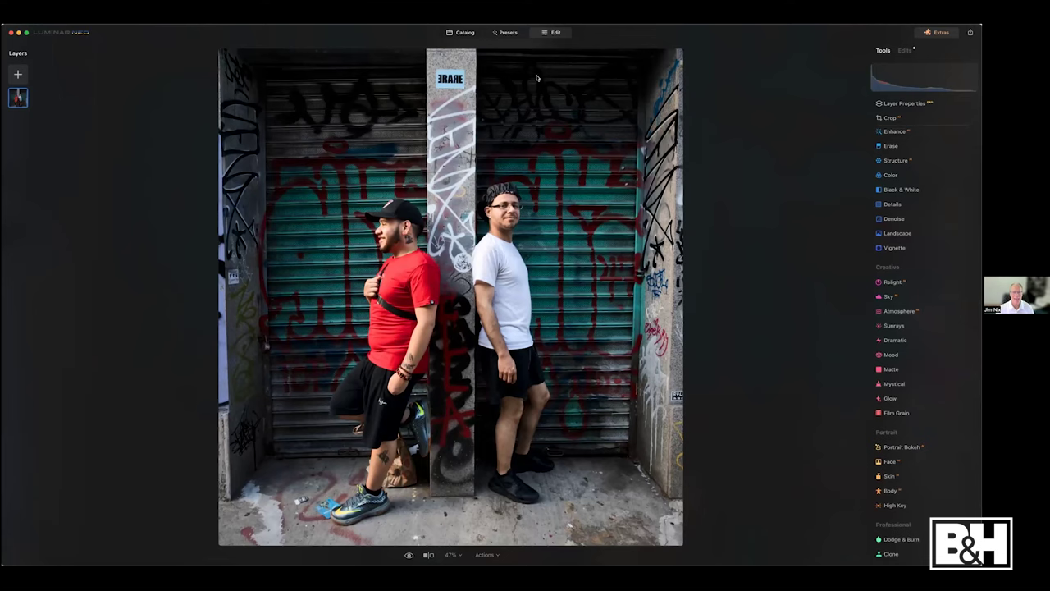
{"action": "left_click", "coordinate": [465, 32]}
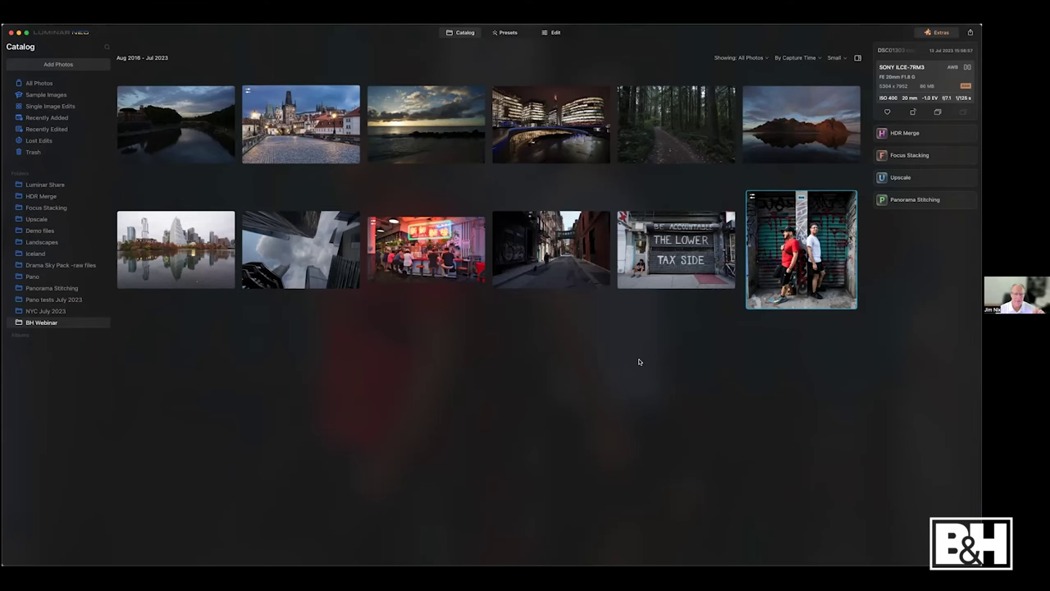
Select the neon noodle-bar thumbnail and open it in Edit.
{"action": "left_click", "coordinate": [443, 254]}
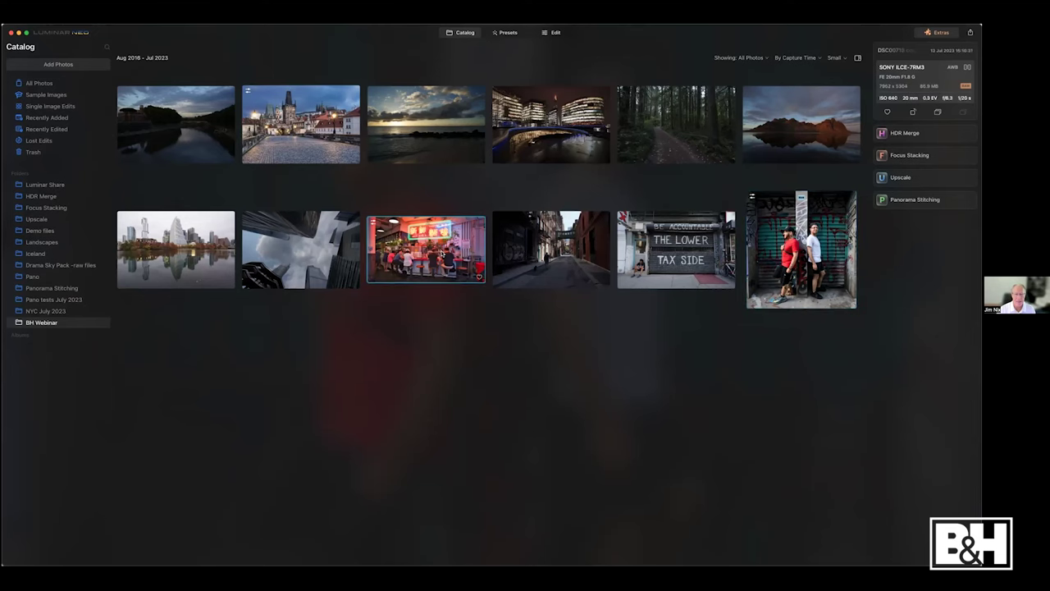
{"action": "left_click", "coordinate": [555, 32]}
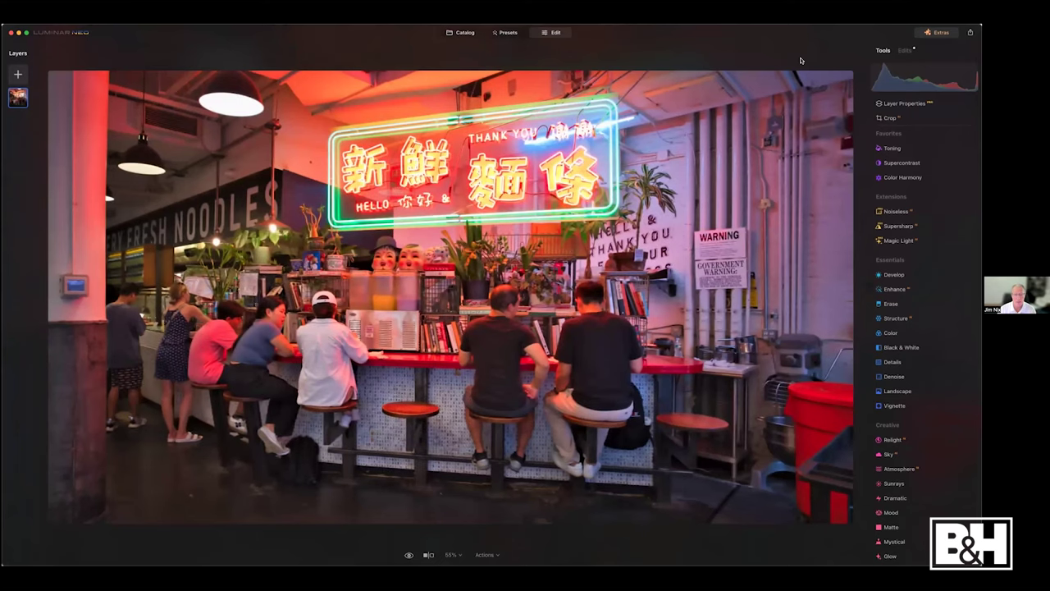
Flip between the noodle-bar photo's original and edited versions twice, then return to the Catalog grid.
{"action": "key", "text": "backslash"}
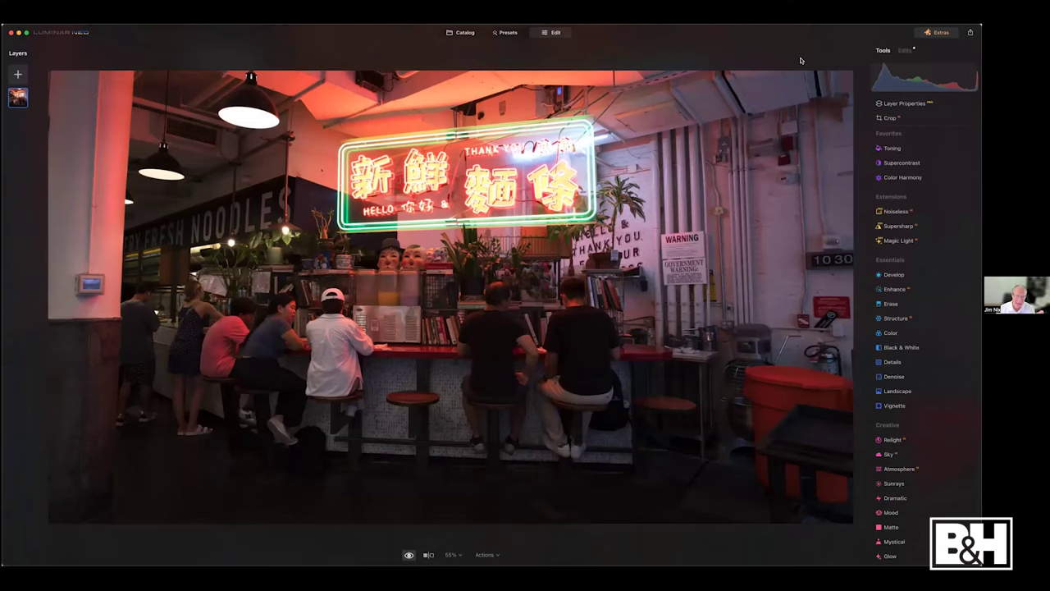
{"action": "key", "text": "backslash"}
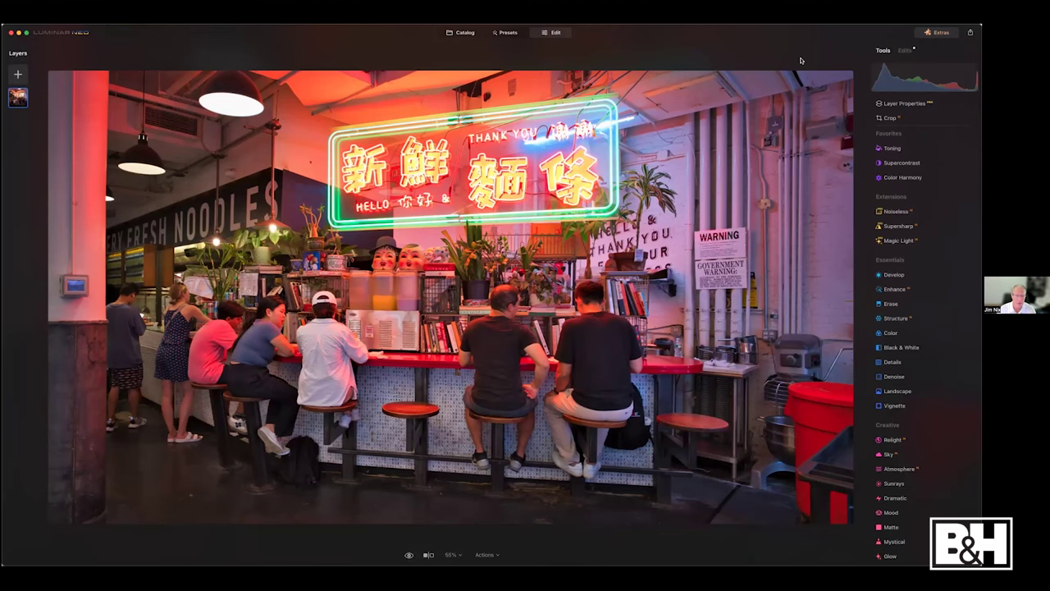
{"action": "key", "text": "backslash"}
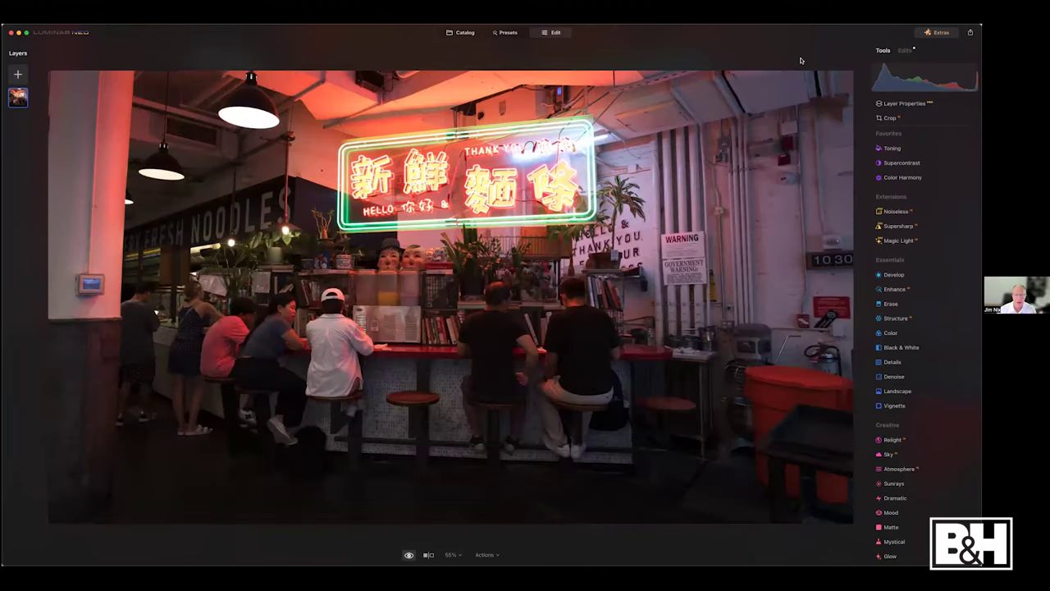
{"action": "key", "text": "backslash"}
{"action": "left_click", "coordinate": [460, 32]}
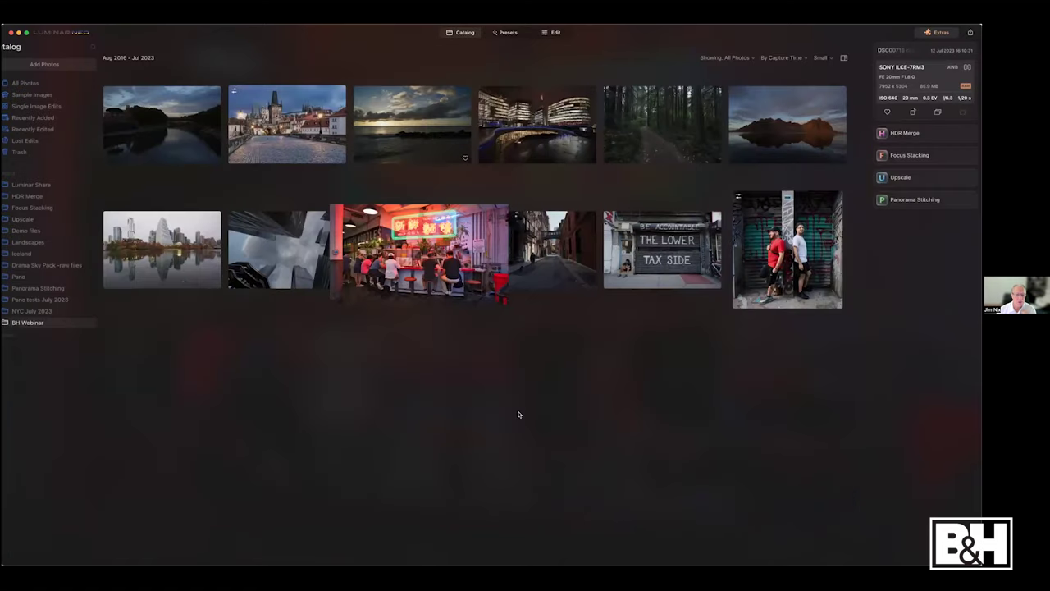
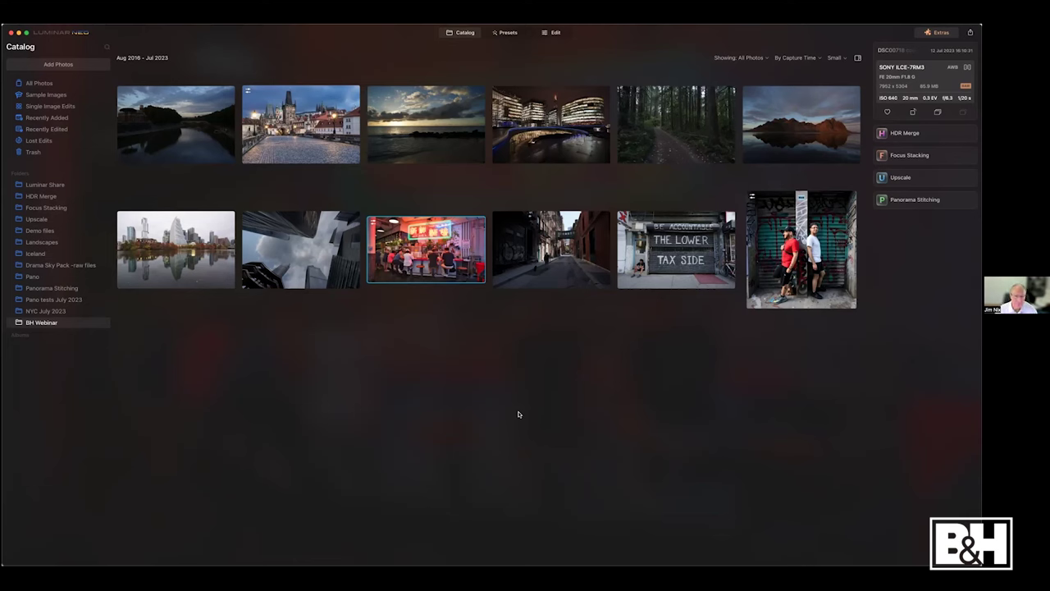
Select the mountain lake reflection photo in the Catalog and open it in Edit.
{"action": "left_click", "coordinate": [804, 116]}
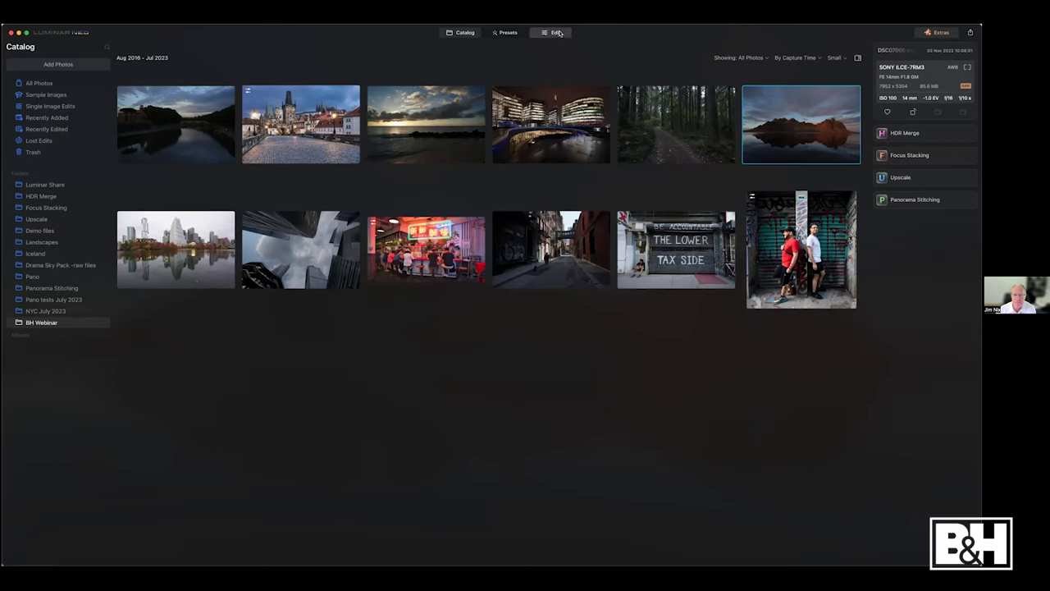
{"action": "left_click", "coordinate": [552, 32]}
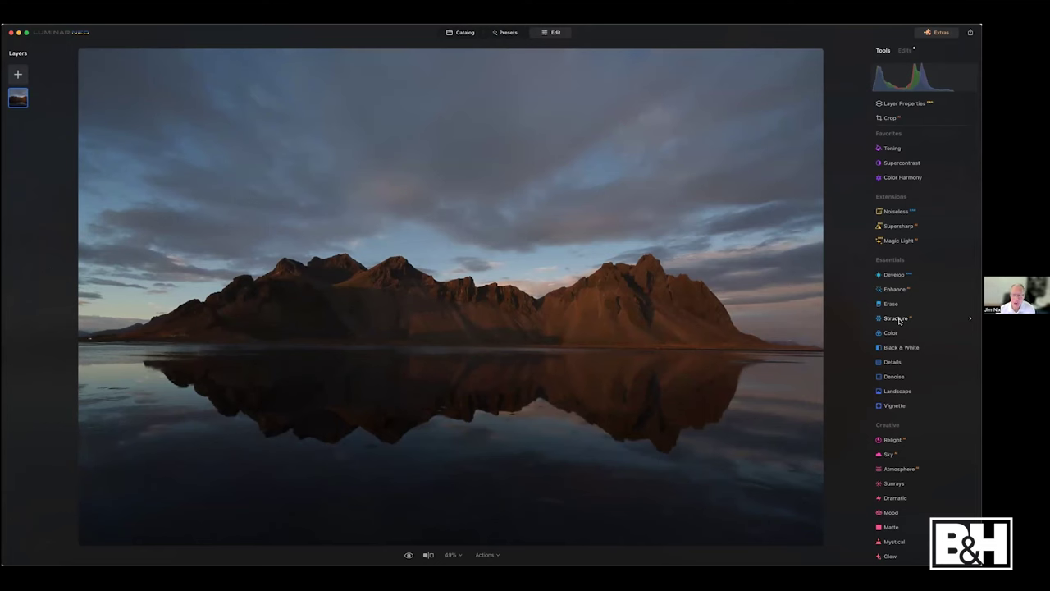
In Develop, raise Exposure to 0.15 and warm Temperature to 6144.
{"action": "left_click", "coordinate": [895, 275]}
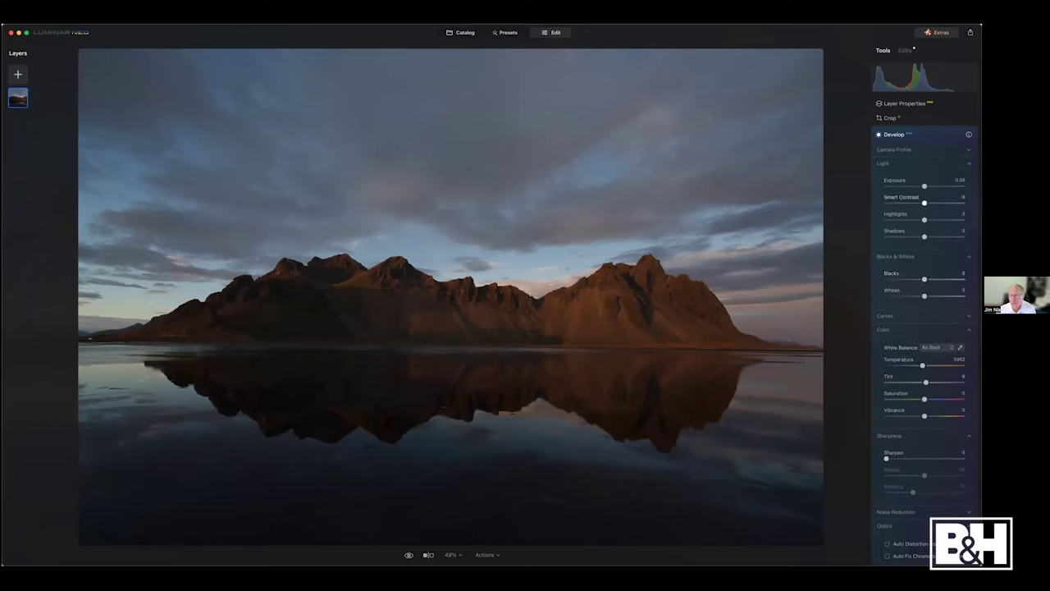
{"action": "left_click_drag", "start_coordinate": [924, 186], "coordinate": [929, 236]}
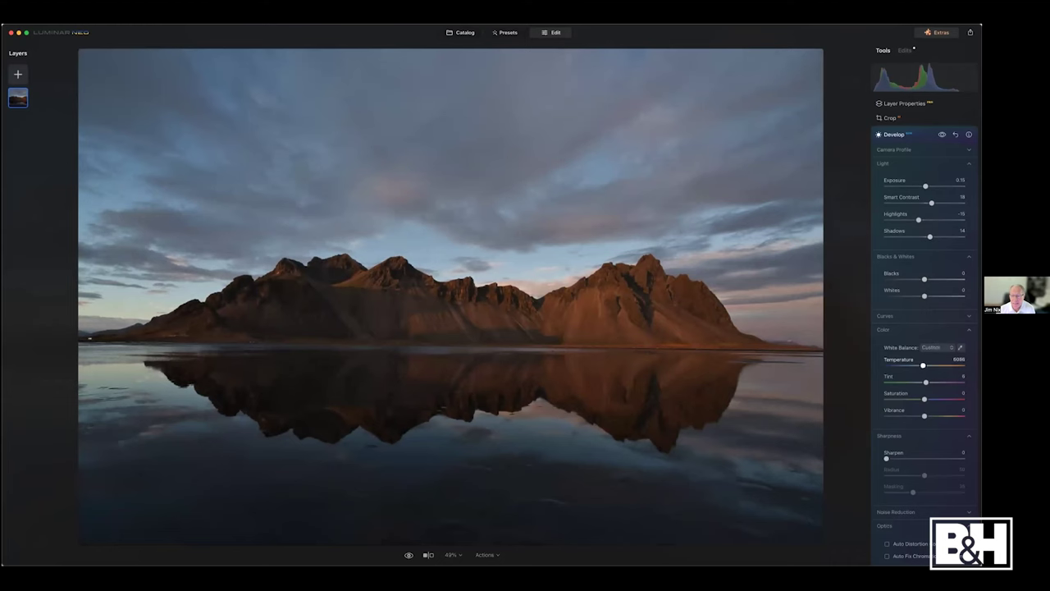
{"action": "left_click_drag", "start_coordinate": [922, 365], "coordinate": [928, 416]}
{"action": "scroll", "coordinate": [925, 345], "scroll_direction": "up", "scroll_amount": 2}
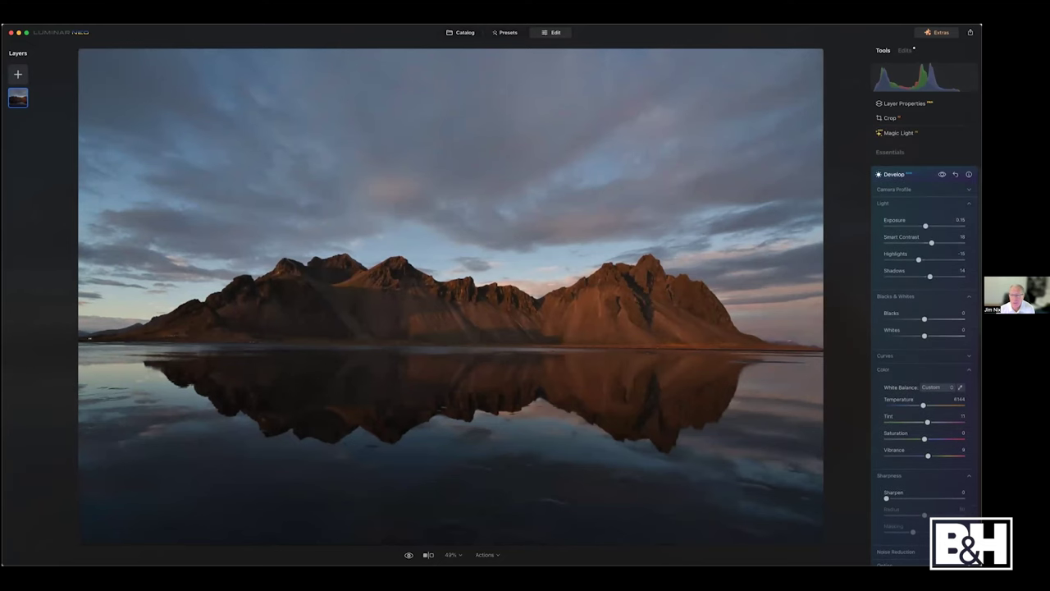
Set Supercontrast to Highlights 26, Midtones 25, Shadows 23 contrast, with highlights and shadows balance -20.
{"action": "left_click", "coordinate": [895, 174]}
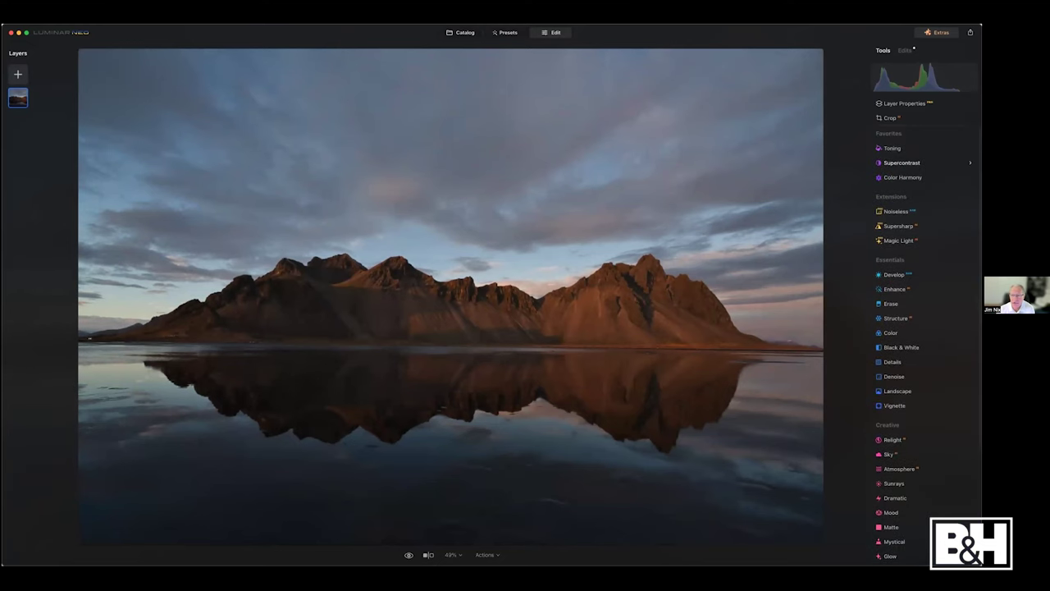
{"action": "left_click", "coordinate": [908, 197]}
{"action": "left_click", "coordinate": [907, 210]}
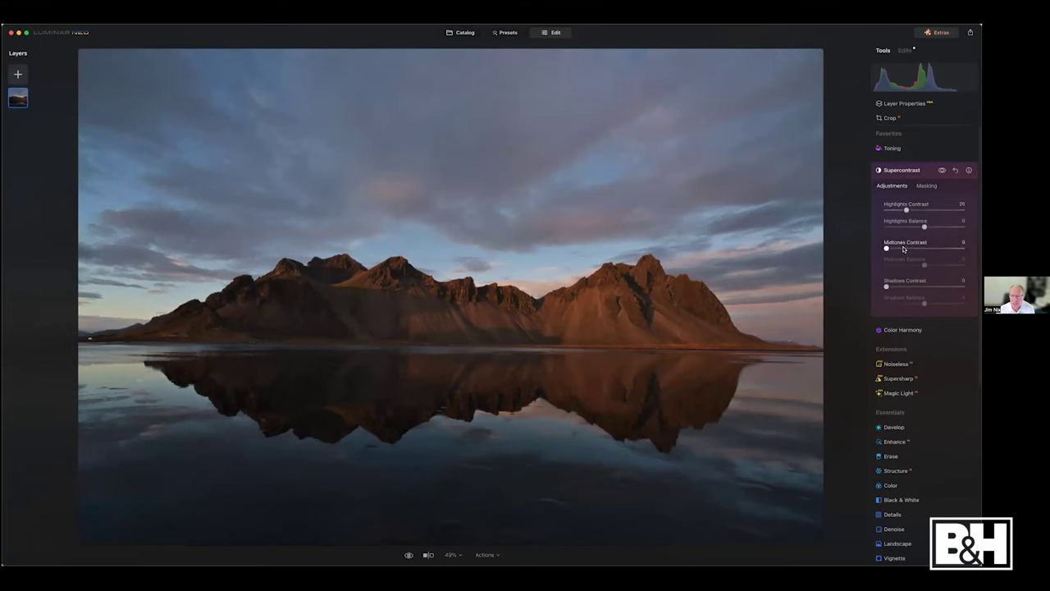
{"action": "left_click", "coordinate": [906, 248]}
{"action": "left_click", "coordinate": [904, 286]}
{"action": "left_click", "coordinate": [916, 226]}
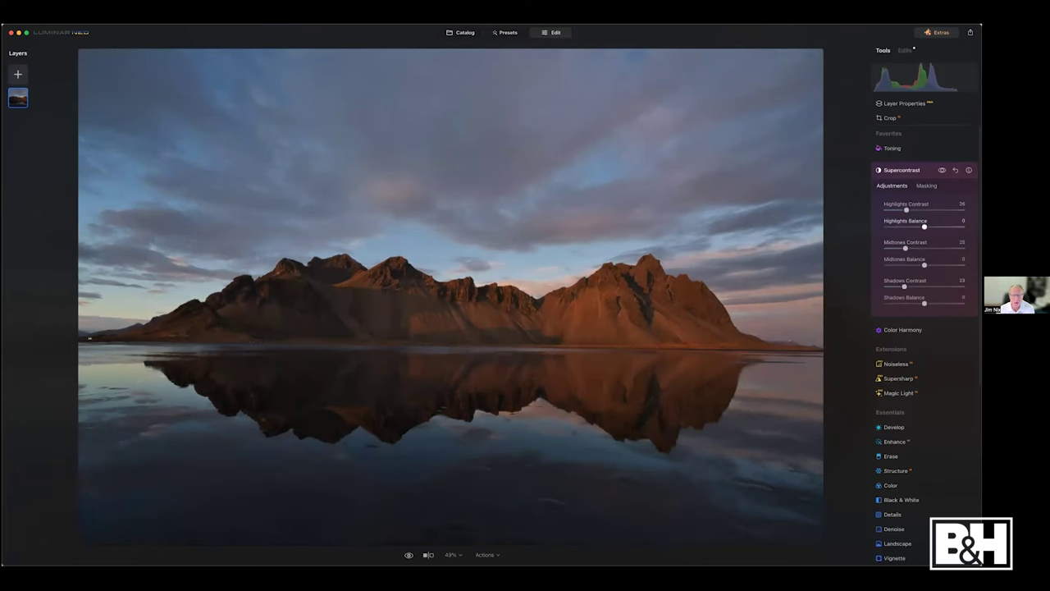
{"action": "left_click", "coordinate": [918, 226]}
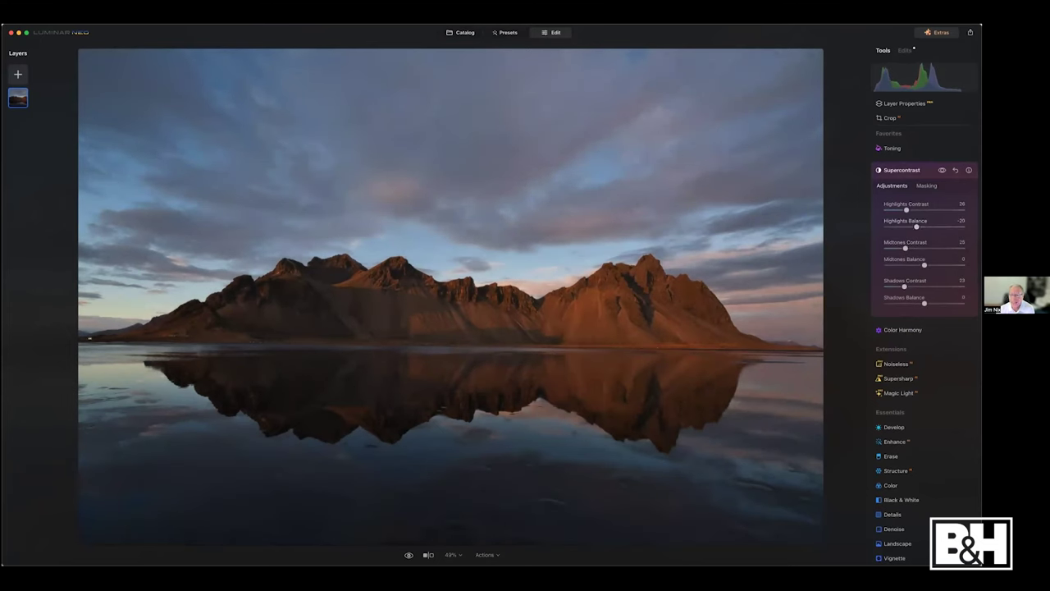
{"action": "left_click_drag", "start_coordinate": [924, 265], "coordinate": [922, 265]}
{"action": "mouse_move", "coordinate": [924, 303]}
{"action": "left_mouse_down"}
{"action": "mouse_move", "coordinate": [936, 303]}
{"action": "mouse_move", "coordinate": [916, 304]}
{"action": "left_mouse_up"}
Rotate the photo slightly in Crop to level it and apply the change.
{"action": "left_click", "coordinate": [902, 170]}
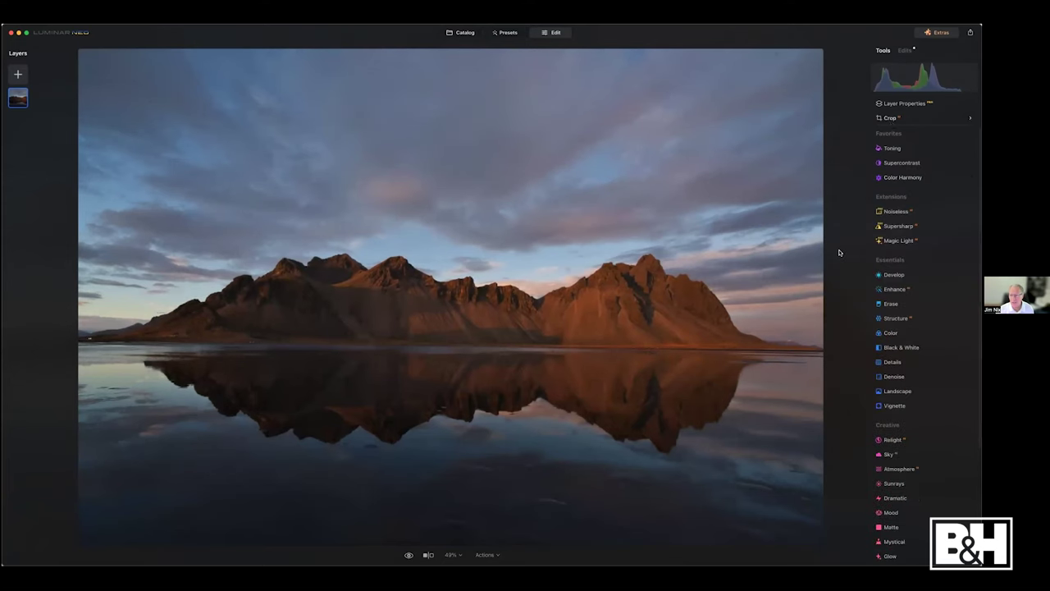
{"action": "key", "text": "c"}
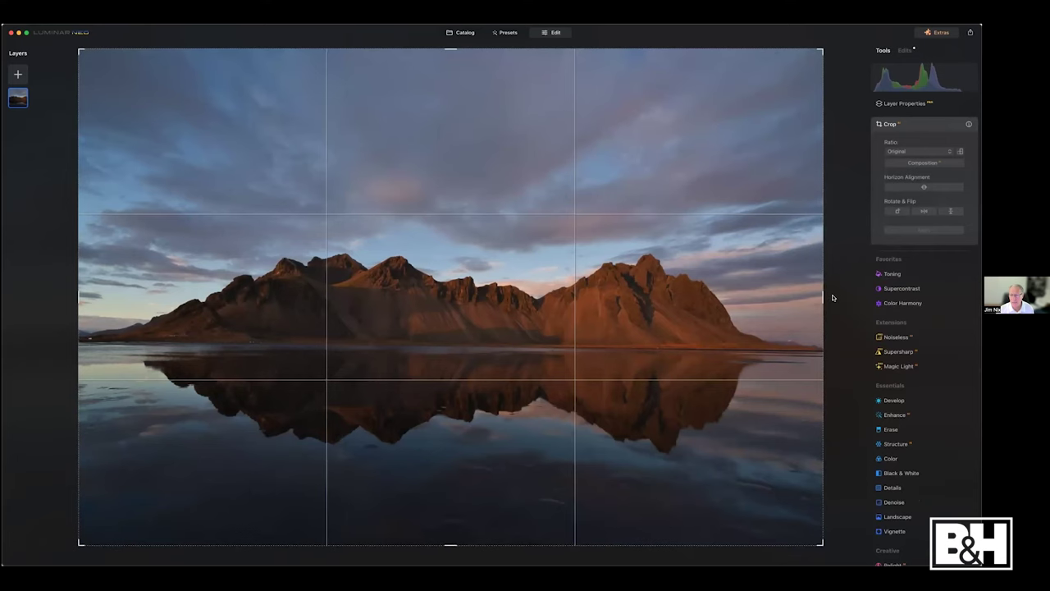
{"action": "left_click_drag", "start_coordinate": [832, 294], "coordinate": [831, 288]}
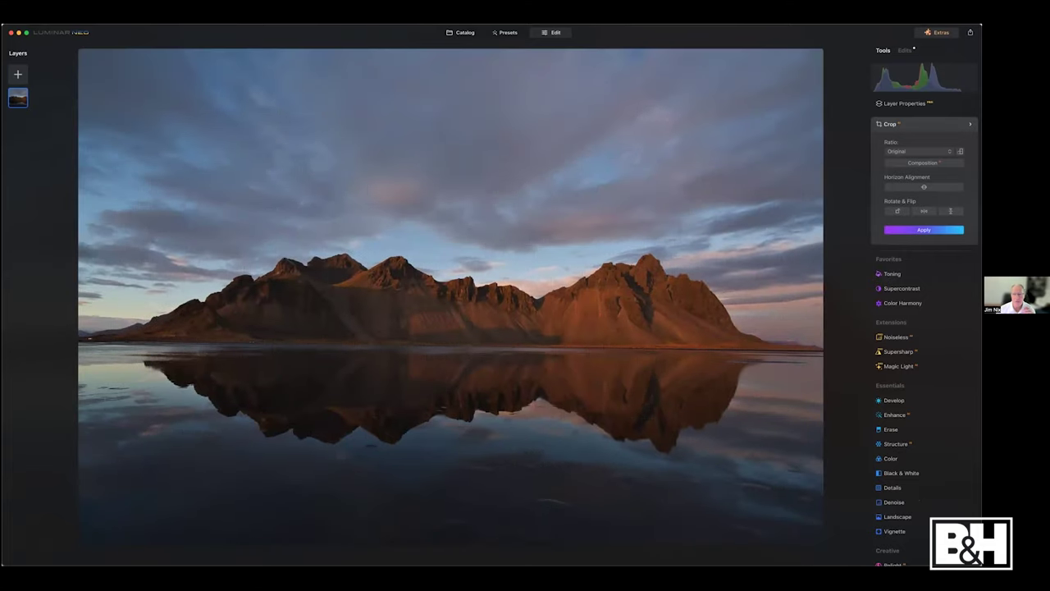
{"action": "left_click", "coordinate": [924, 229]}
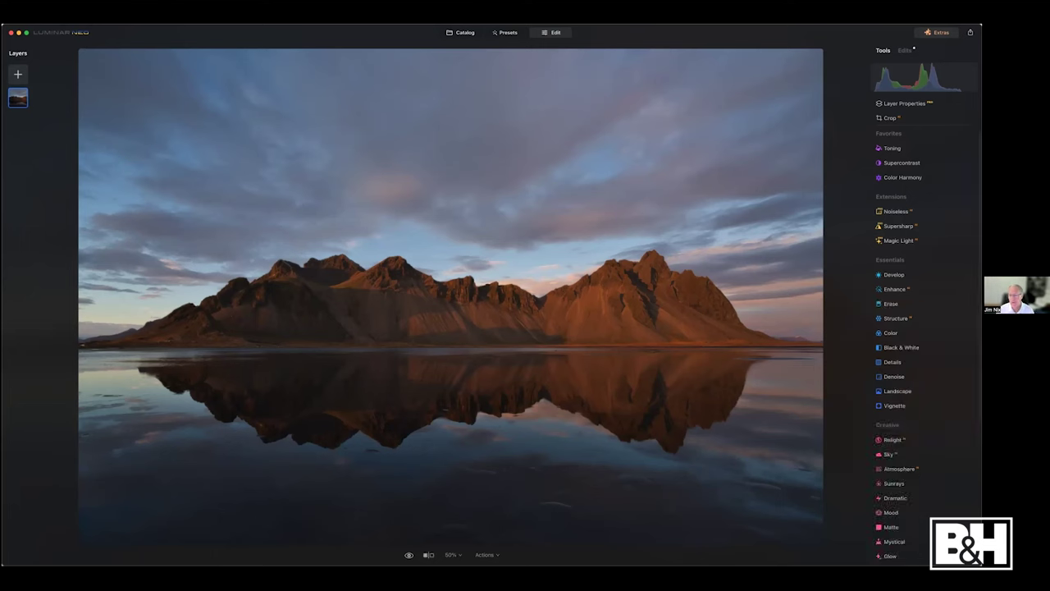
Mask a Develop adjustment with a linear gradient over the water and set Exposure to 0.60.
{"action": "left_click", "coordinate": [894, 274]}
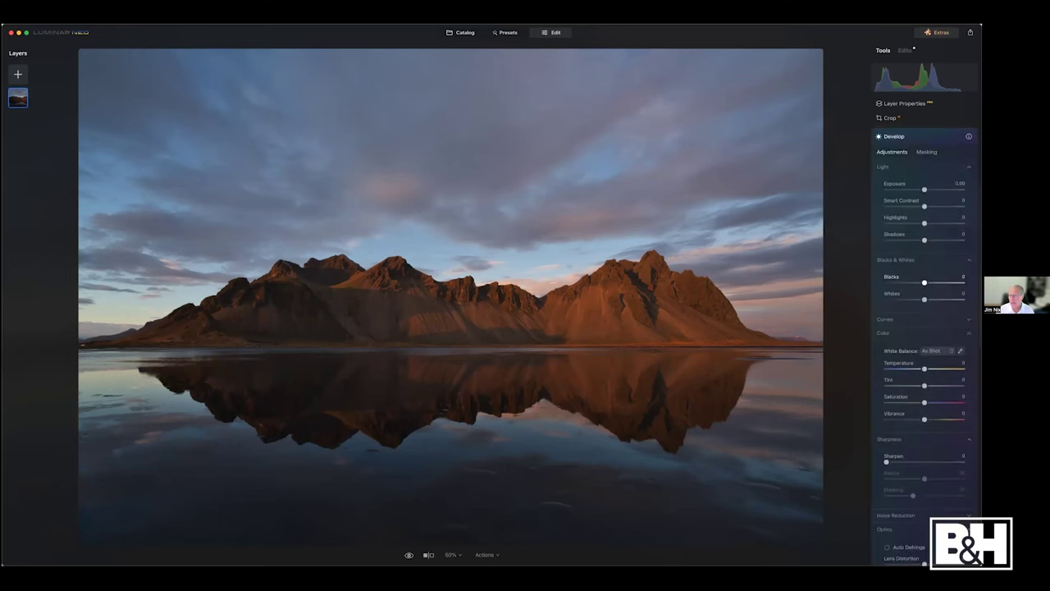
{"action": "left_click", "coordinate": [926, 150]}
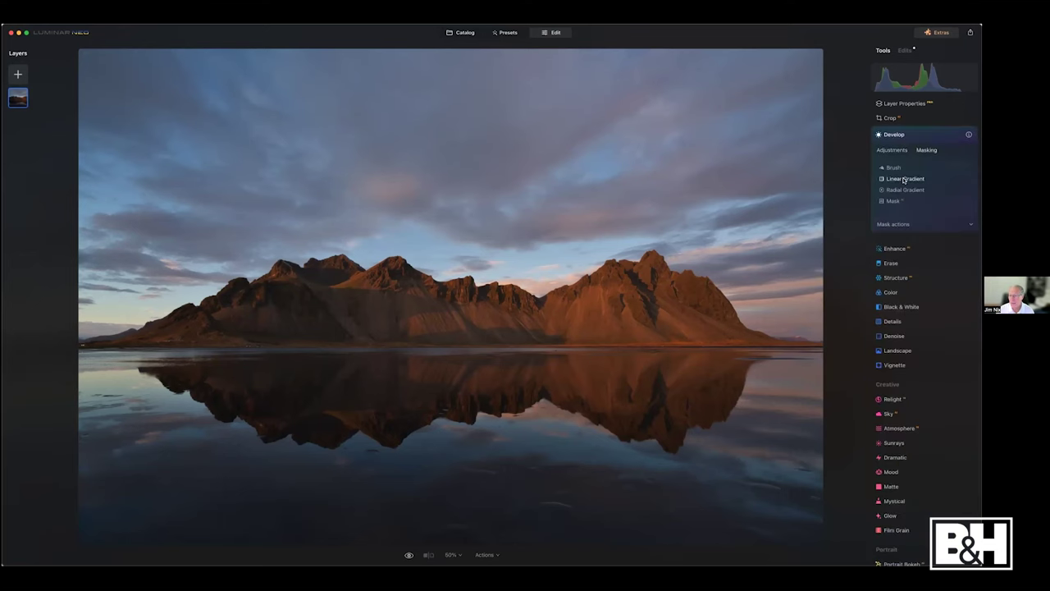
{"action": "left_click", "coordinate": [905, 178]}
{"action": "left_click_drag", "start_coordinate": [471, 373], "coordinate": [473, 310]}
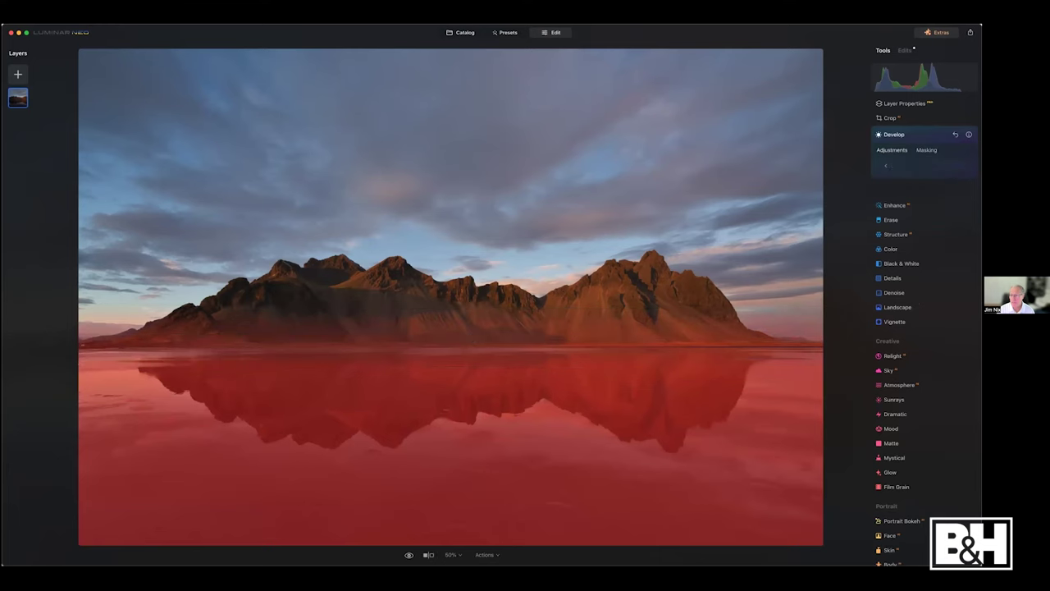
{"action": "left_click", "coordinate": [892, 149]}
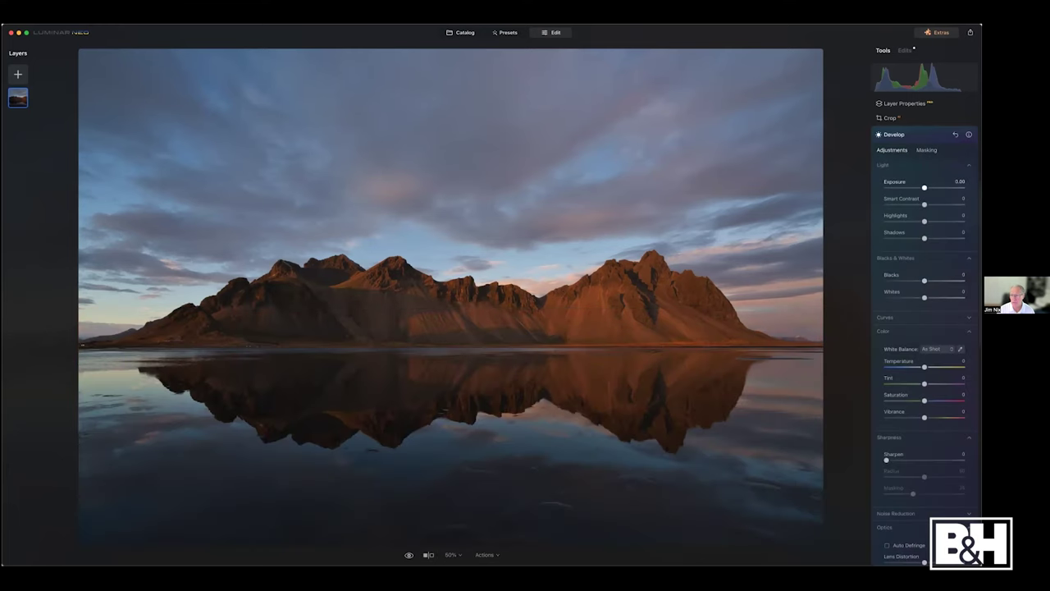
{"action": "left_click_drag", "start_coordinate": [924, 187], "coordinate": [929, 187]}
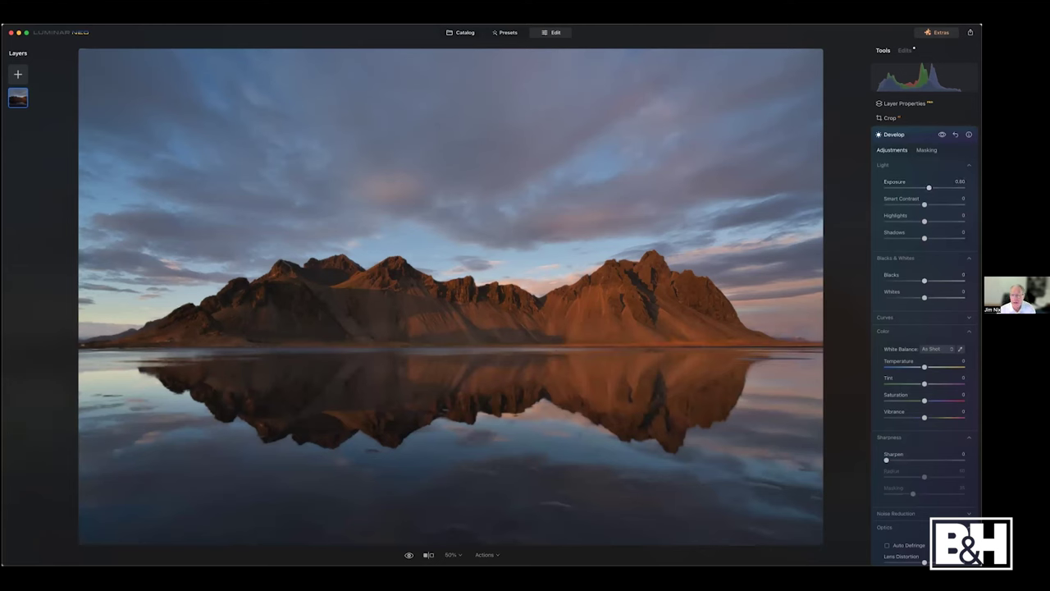
Add a radial gradient mask to the Enhance tool.
{"action": "left_click", "coordinate": [894, 133]}
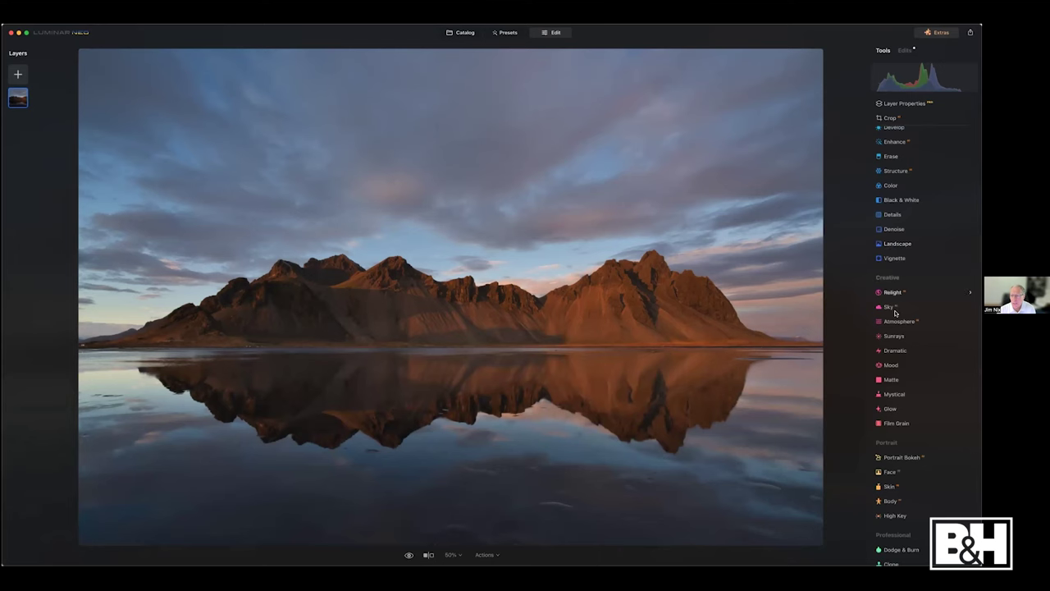
{"action": "scroll", "coordinate": [899, 320], "scroll_direction": "up", "scroll_amount": 3}
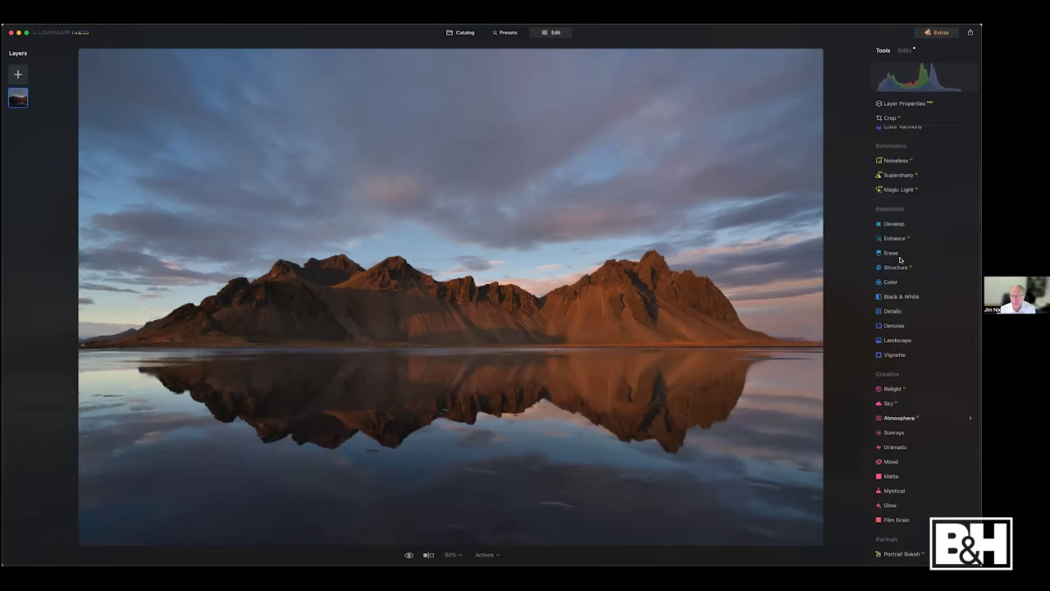
{"action": "scroll", "coordinate": [900, 259], "scroll_direction": "up", "scroll_amount": 1}
{"action": "left_click", "coordinate": [896, 257]}
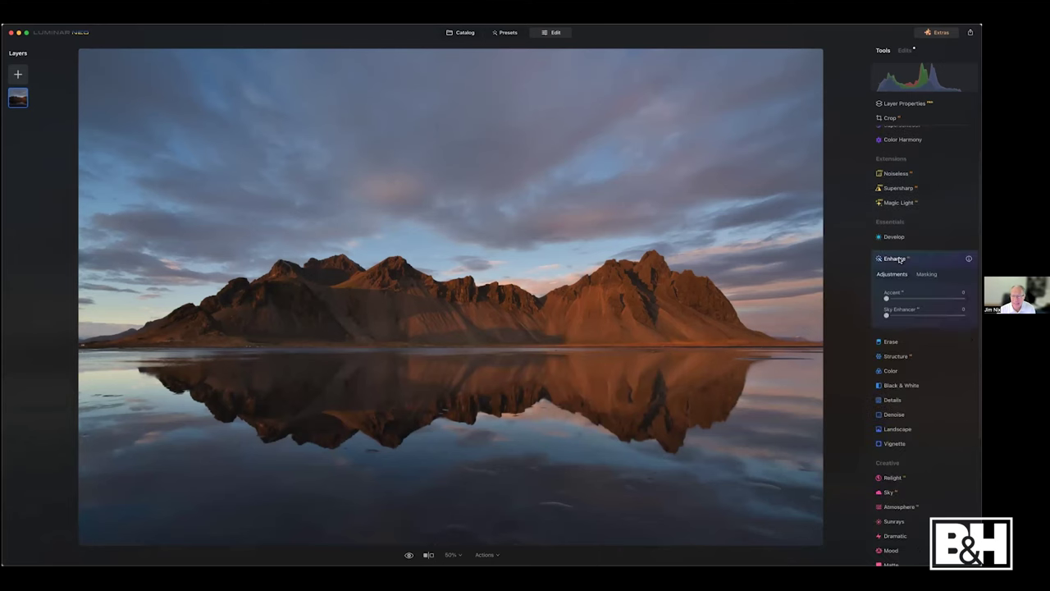
{"action": "left_click", "coordinate": [926, 249]}
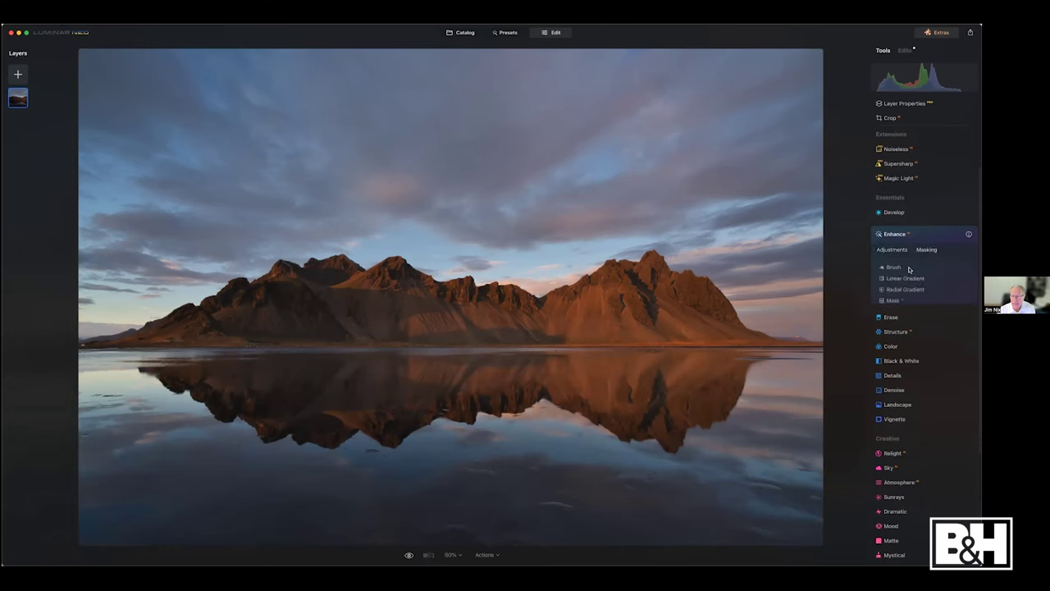
{"action": "left_click", "coordinate": [905, 290]}
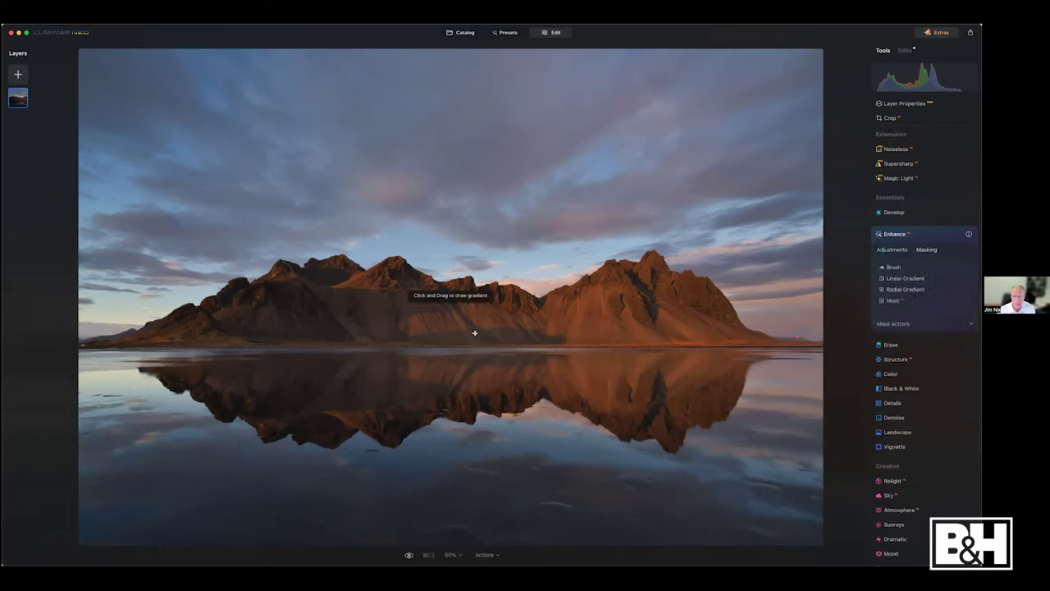
Stretch the radial gradient over the mountains and reflection, then set Accent to 35 inside it.
{"action": "left_click_drag", "start_coordinate": [498, 339], "coordinate": [536, 333]}
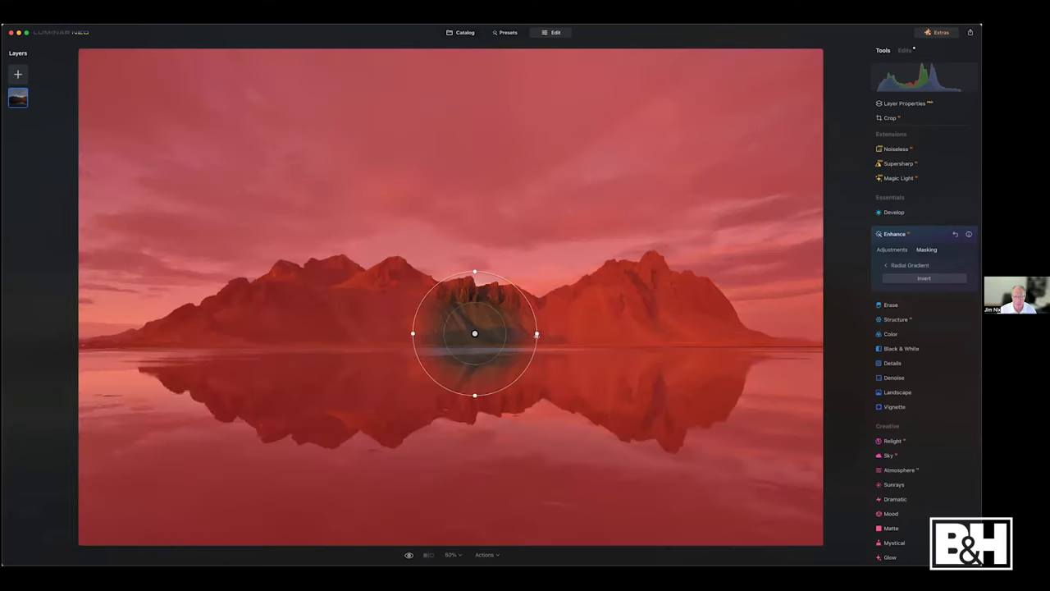
{"action": "mouse_move", "coordinate": [537, 334]}
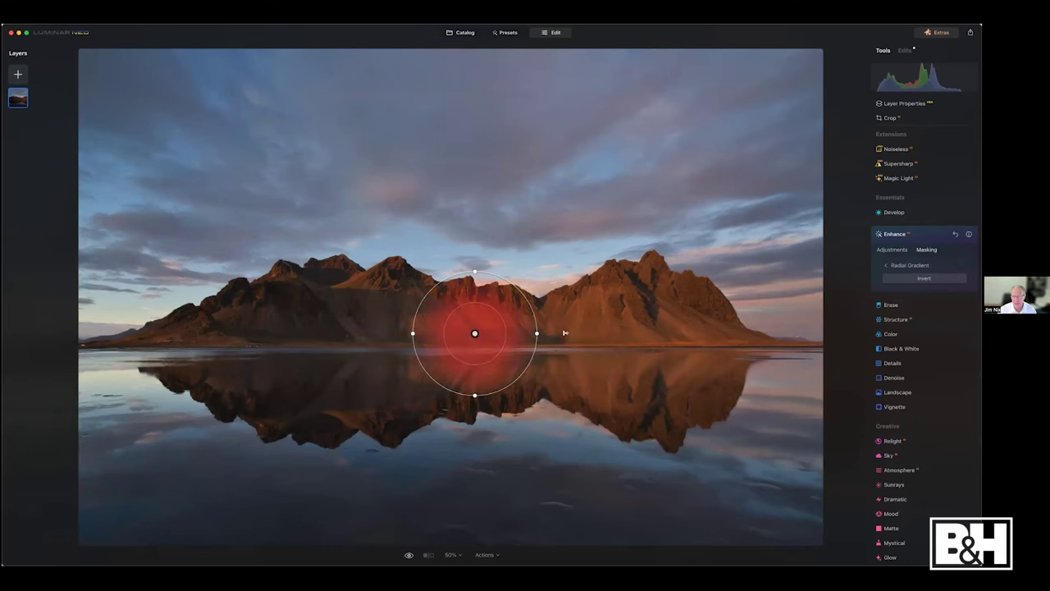
{"action": "left_click_drag", "start_coordinate": [536, 334], "coordinate": [771, 334]}
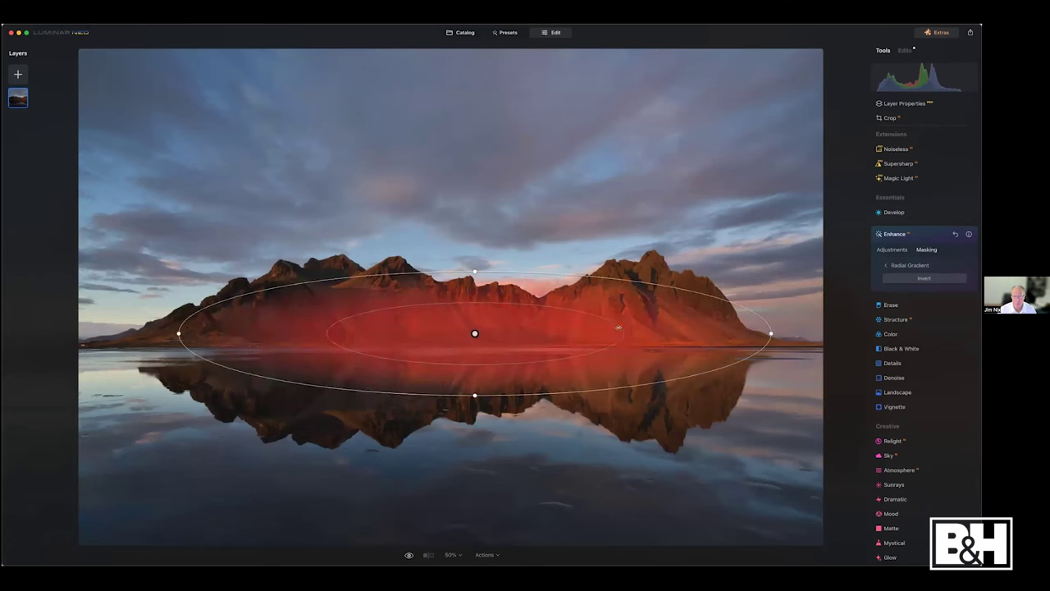
{"action": "left_click_drag", "start_coordinate": [618, 327], "coordinate": [676, 324]}
{"action": "left_click_drag", "start_coordinate": [474, 412], "coordinate": [474, 422]}
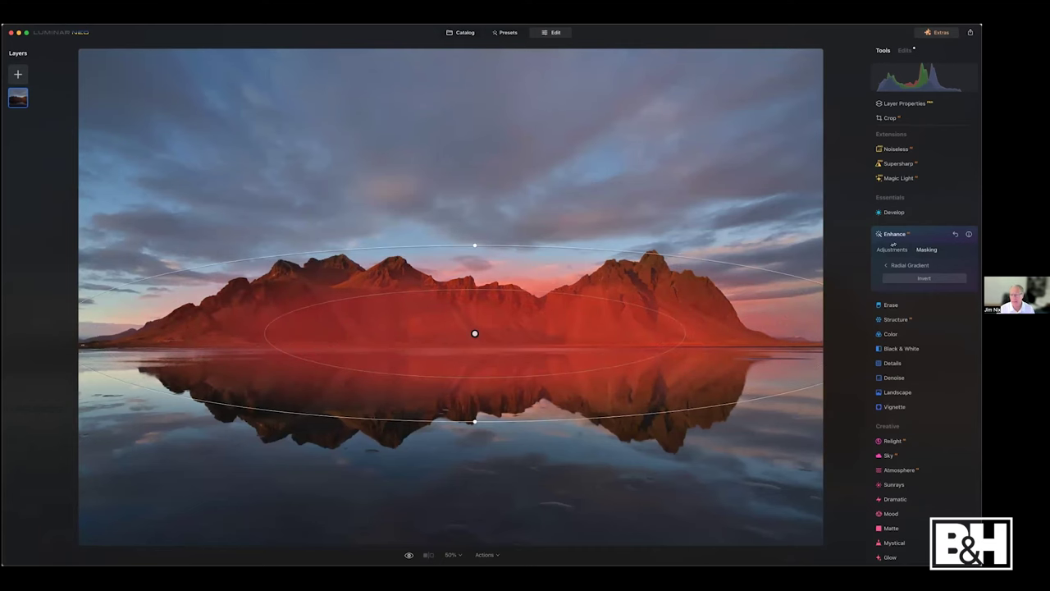
{"action": "left_click", "coordinate": [892, 249]}
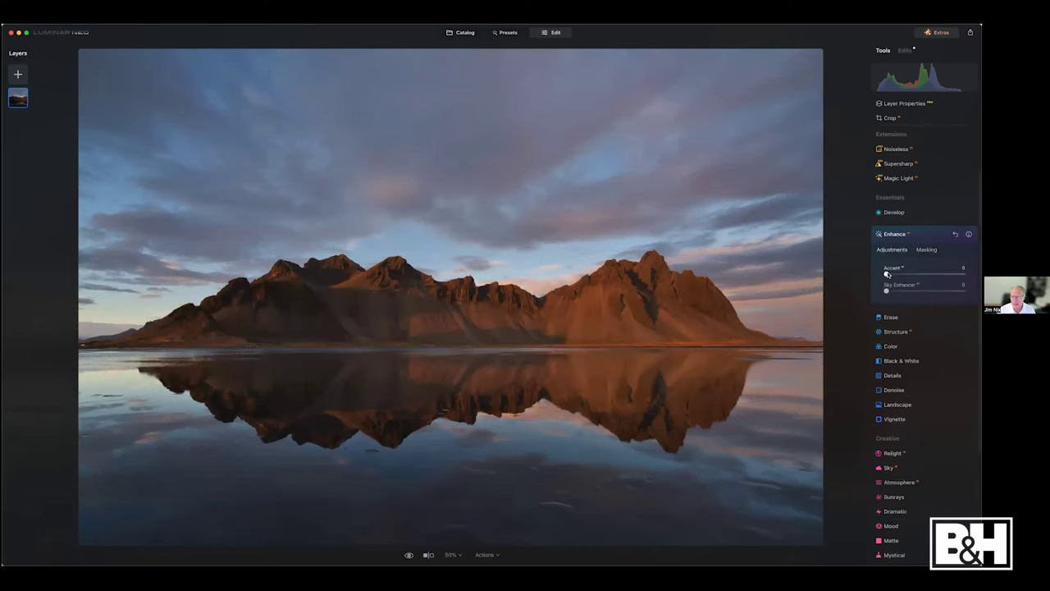
{"action": "left_click_drag", "start_coordinate": [887, 274], "coordinate": [913, 274]}
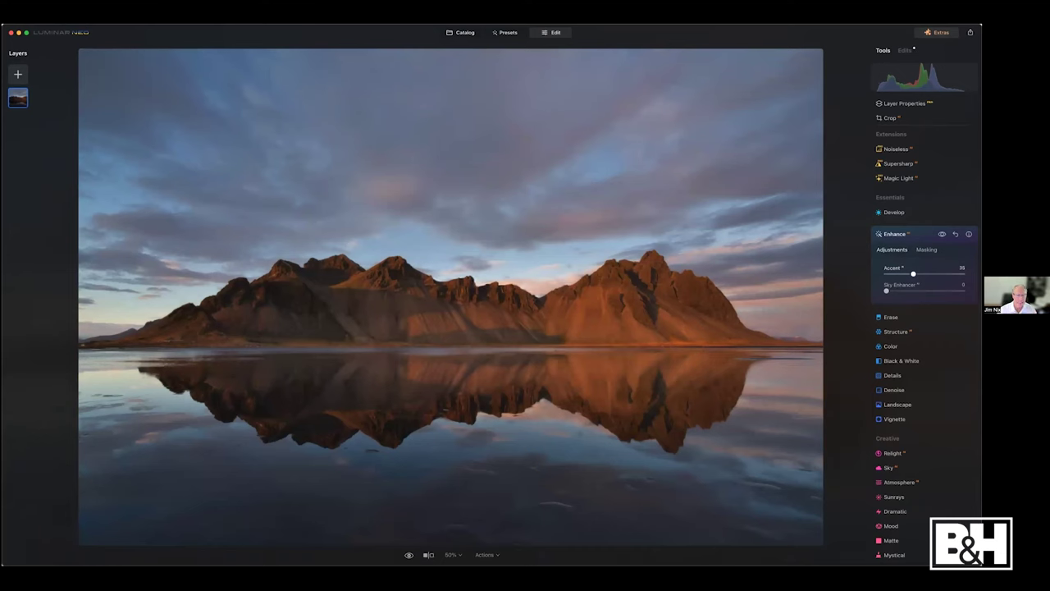
{"action": "left_click", "coordinate": [900, 236]}
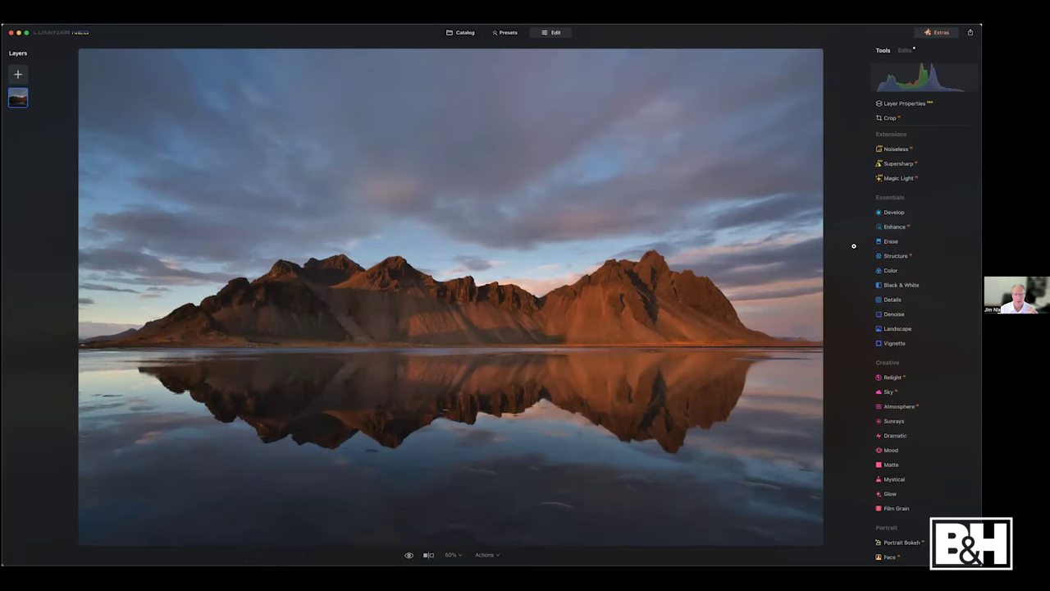
{"action": "key", "text": "backslash"}
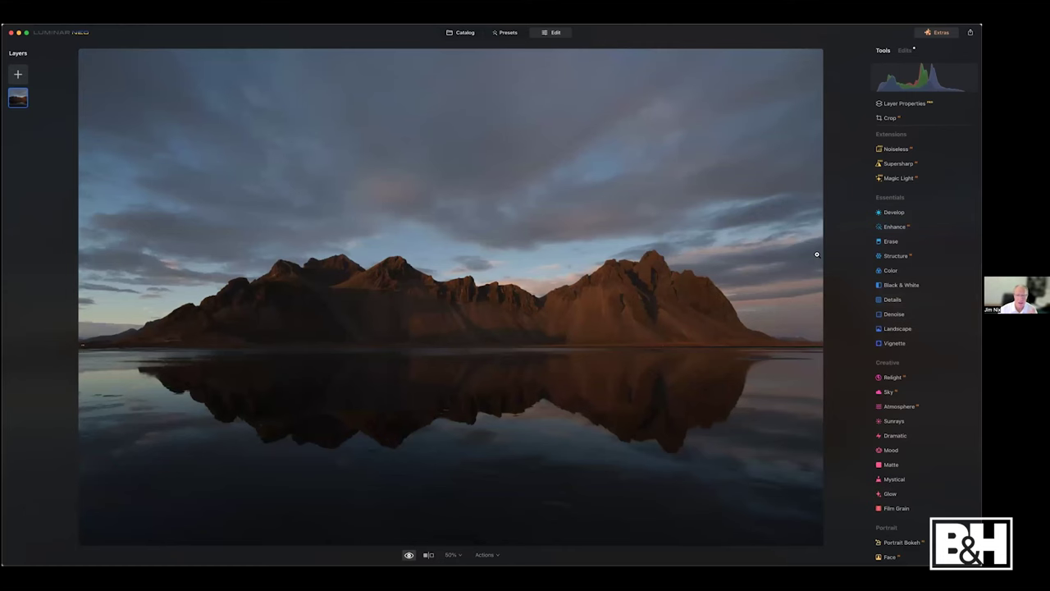
{"action": "key", "text": "backslash"}
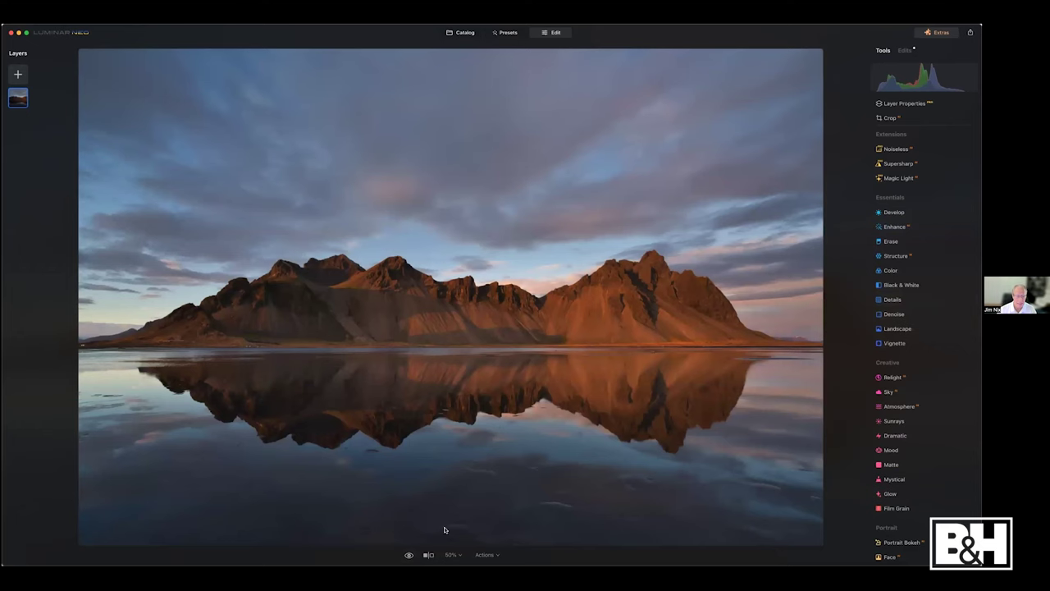
{"action": "key", "text": "shift+backslash"}
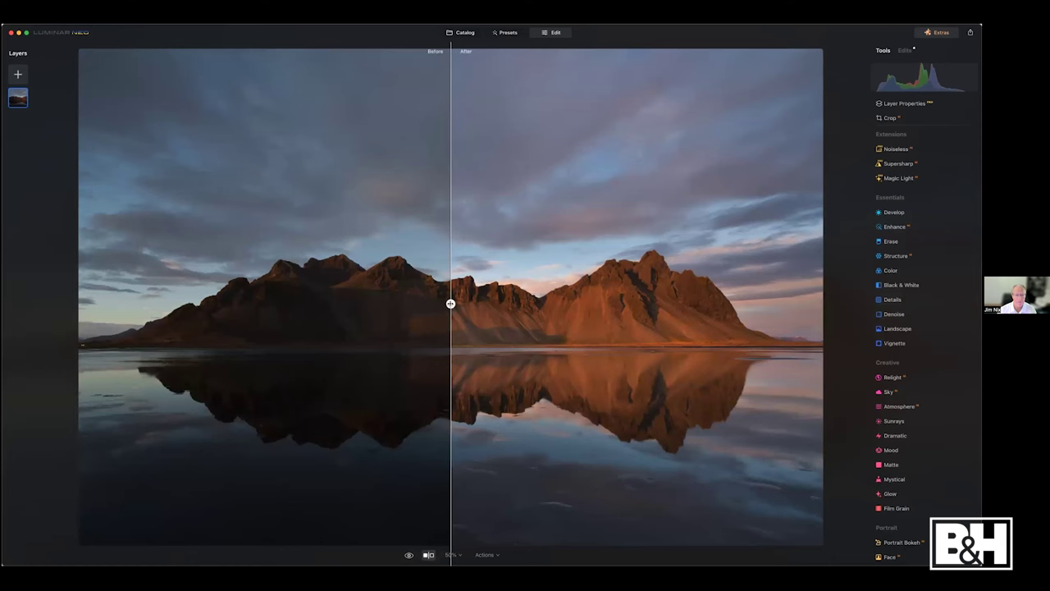
{"action": "mouse_move", "coordinate": [566, 309]}
{"action": "left_mouse_down"}
{"action": "mouse_move", "coordinate": [711, 304]}
{"action": "mouse_move", "coordinate": [216, 301]}
{"action": "mouse_move", "coordinate": [559, 304]}
{"action": "left_mouse_up"}
{"action": "left_click_drag", "start_coordinate": [423, 293], "coordinate": [406, 304]}
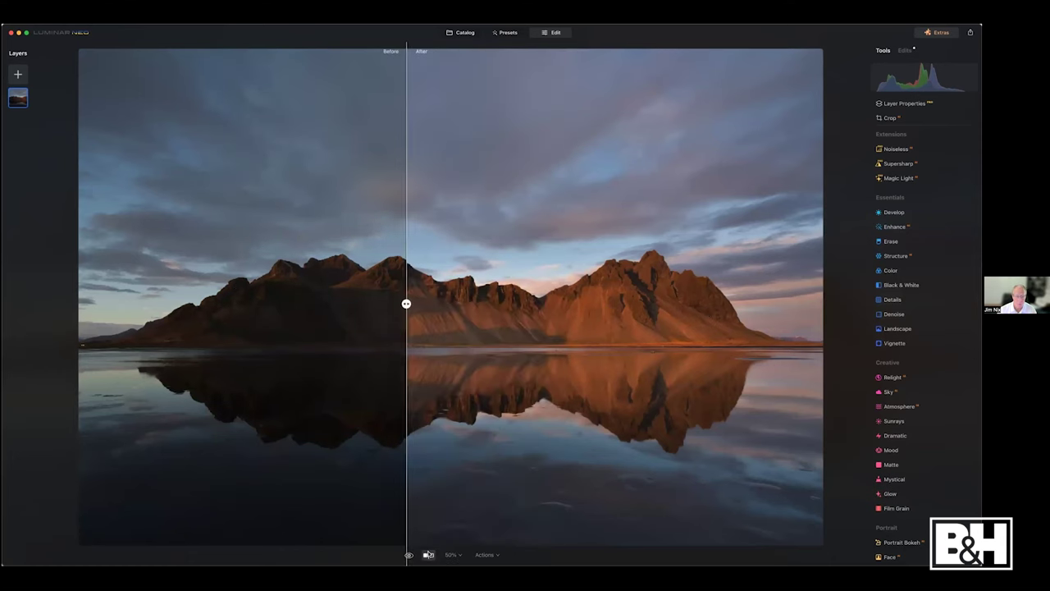
{"action": "left_click", "coordinate": [428, 555]}
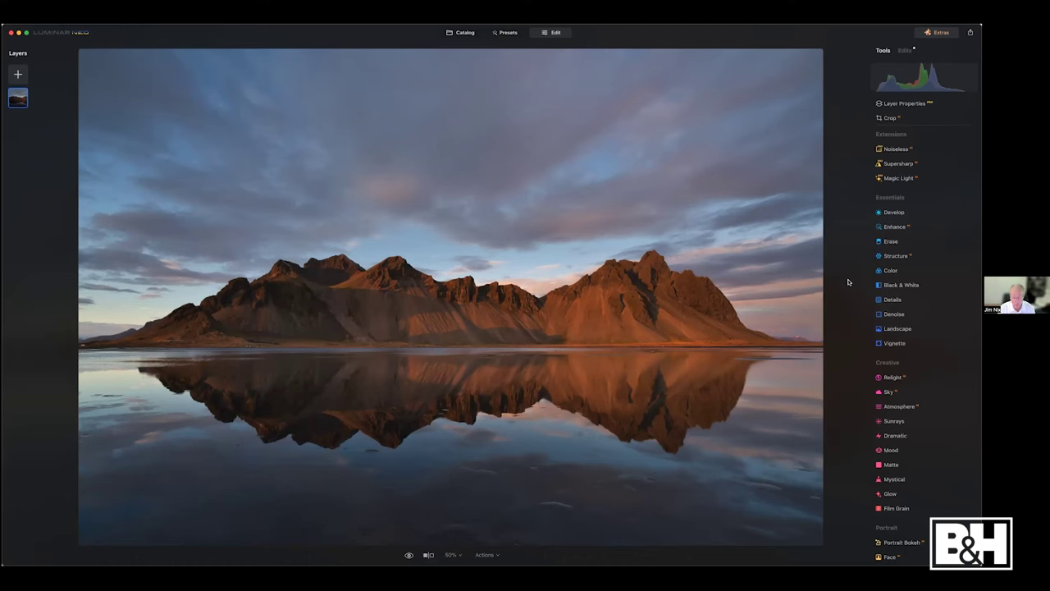
{"action": "key", "text": "backslash"}
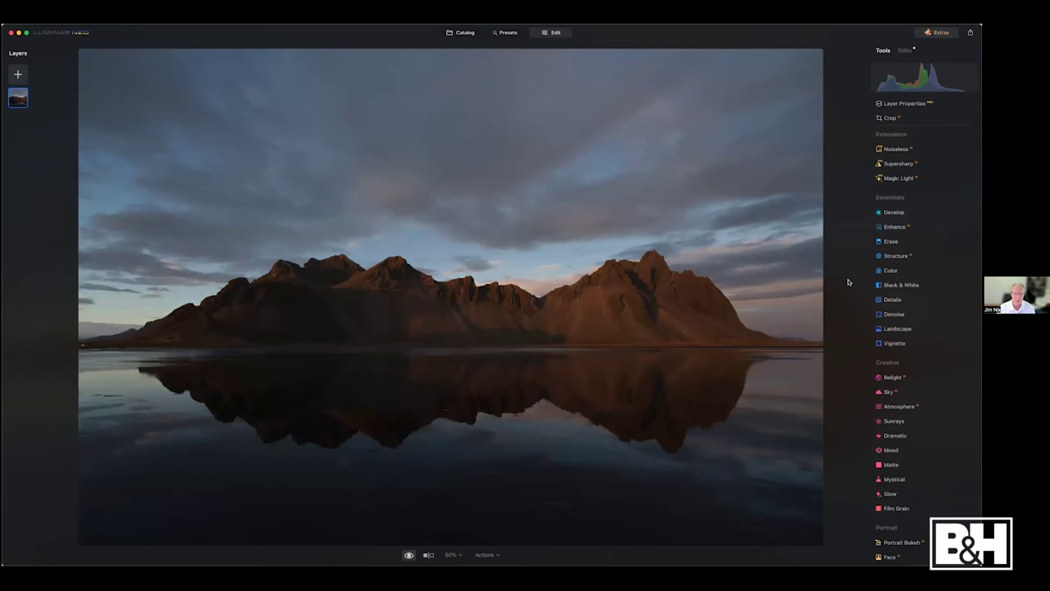
{"action": "key", "text": "backslash"}
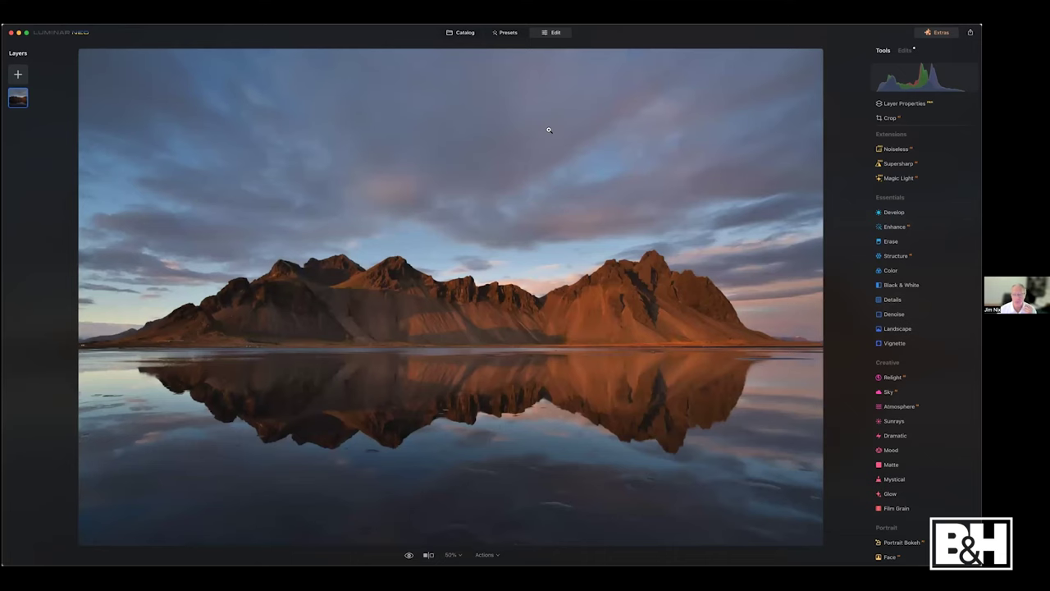
Return to the Catalog and open the forest trail photo in Edit.
{"action": "left_click", "coordinate": [465, 34]}
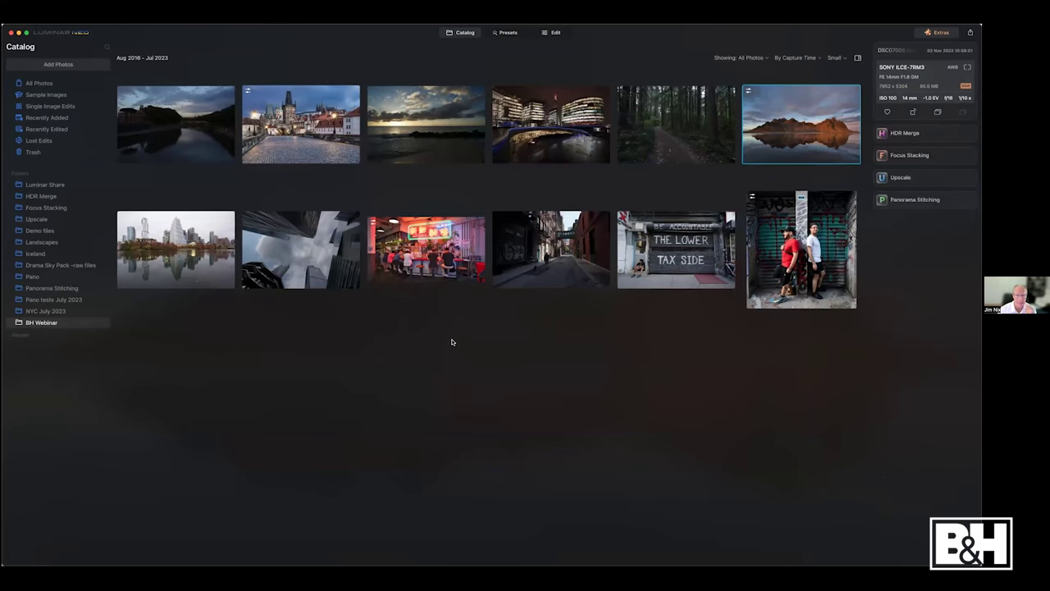
{"action": "left_click", "coordinate": [666, 124]}
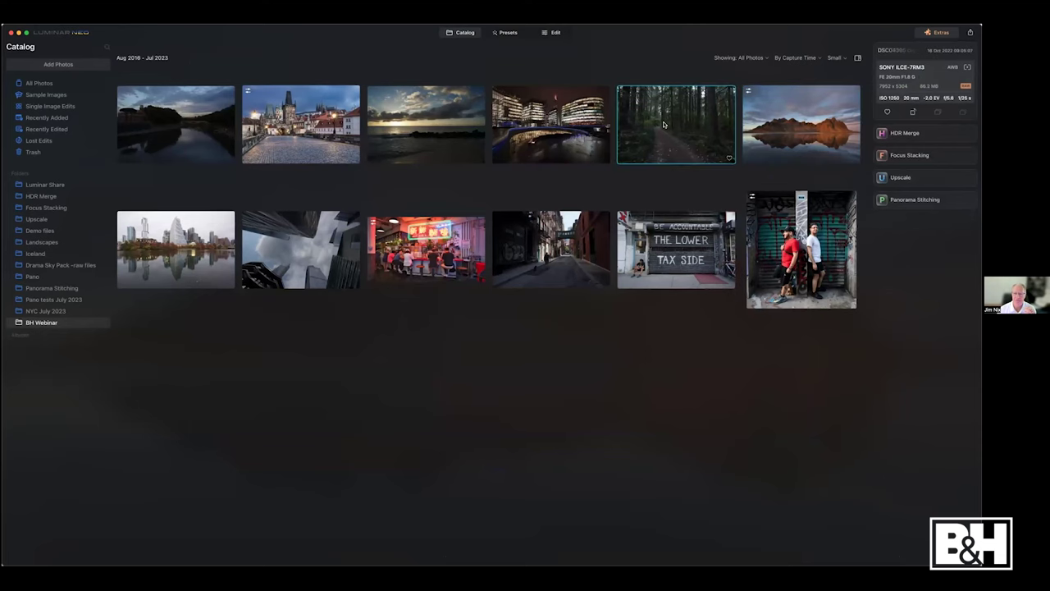
{"action": "left_click", "coordinate": [553, 33]}
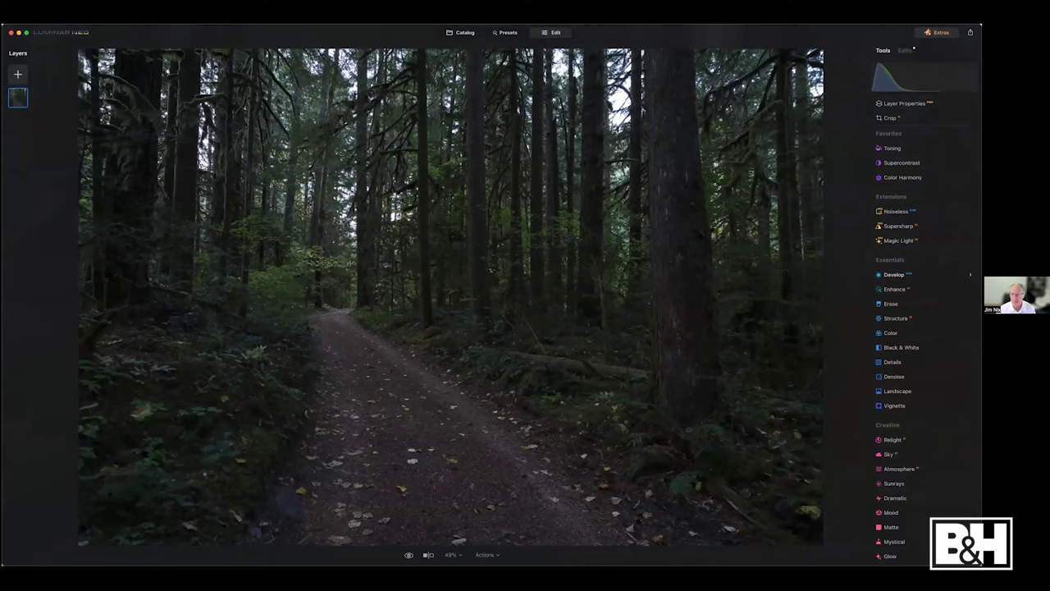
Set Develop to Smart Contrast 28, Highlights -52, Shadows 23, Temperature 6364, Vibrance 20, checking clipping warnings.
{"action": "left_click", "coordinate": [894, 275]}
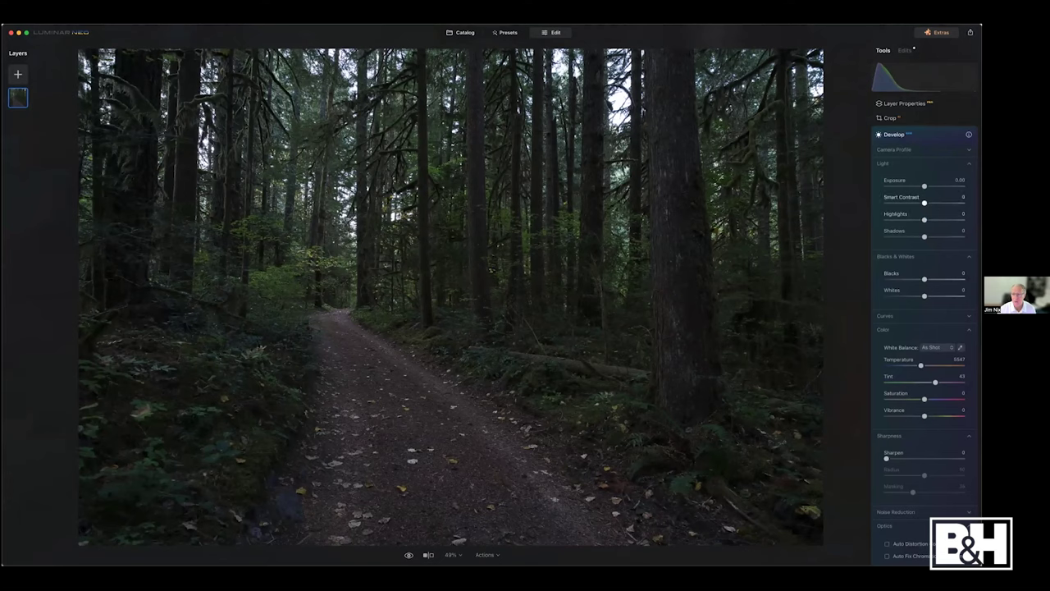
{"action": "left_click_drag", "start_coordinate": [924, 203], "coordinate": [933, 236]}
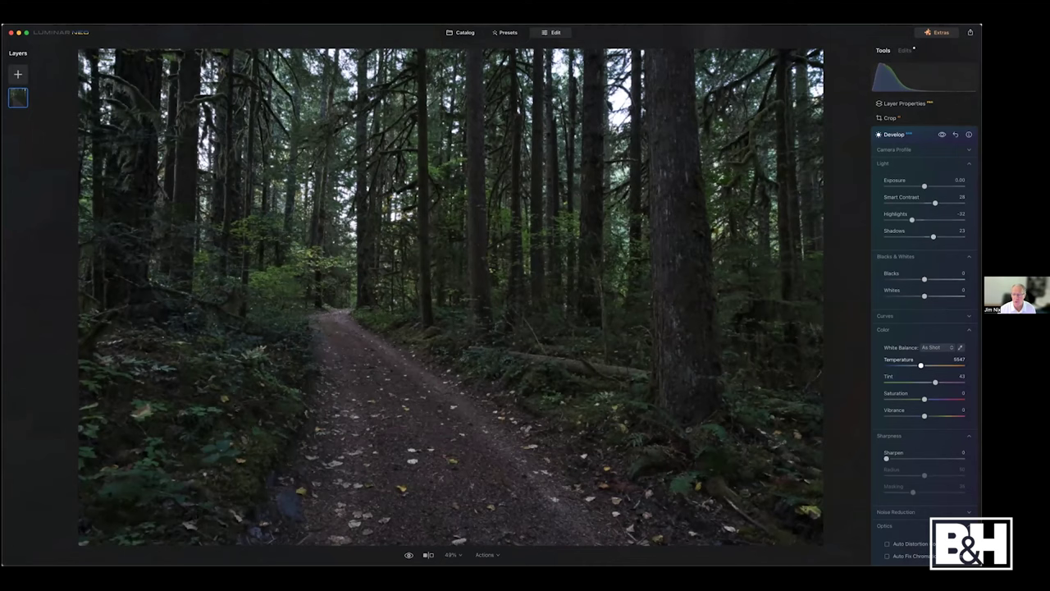
{"action": "left_click_drag", "start_coordinate": [920, 365], "coordinate": [925, 365]}
{"action": "left_click_drag", "start_coordinate": [924, 416], "coordinate": [931, 416]}
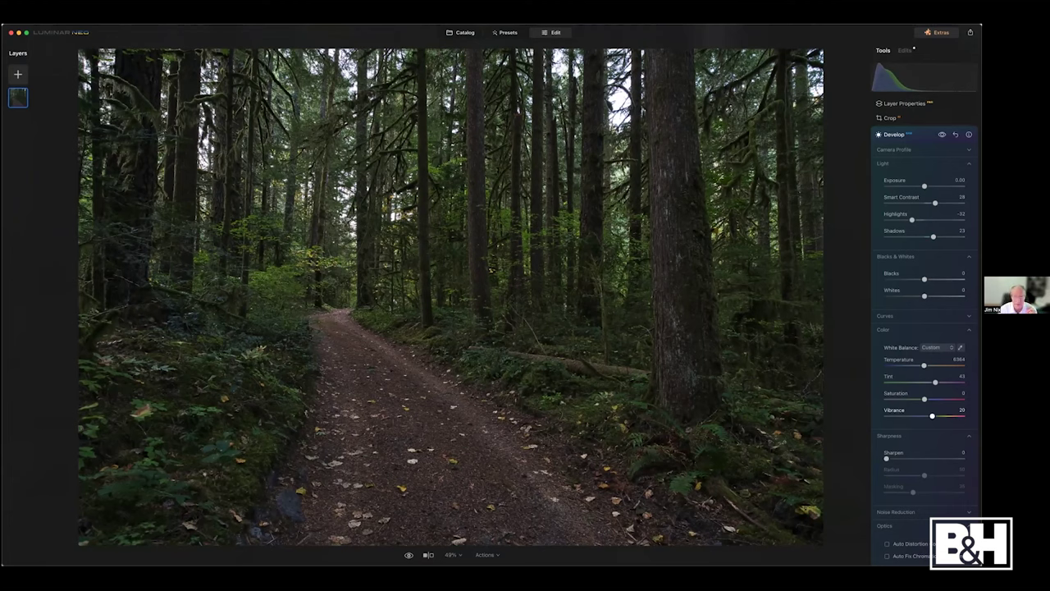
{"action": "key", "text": "j"}
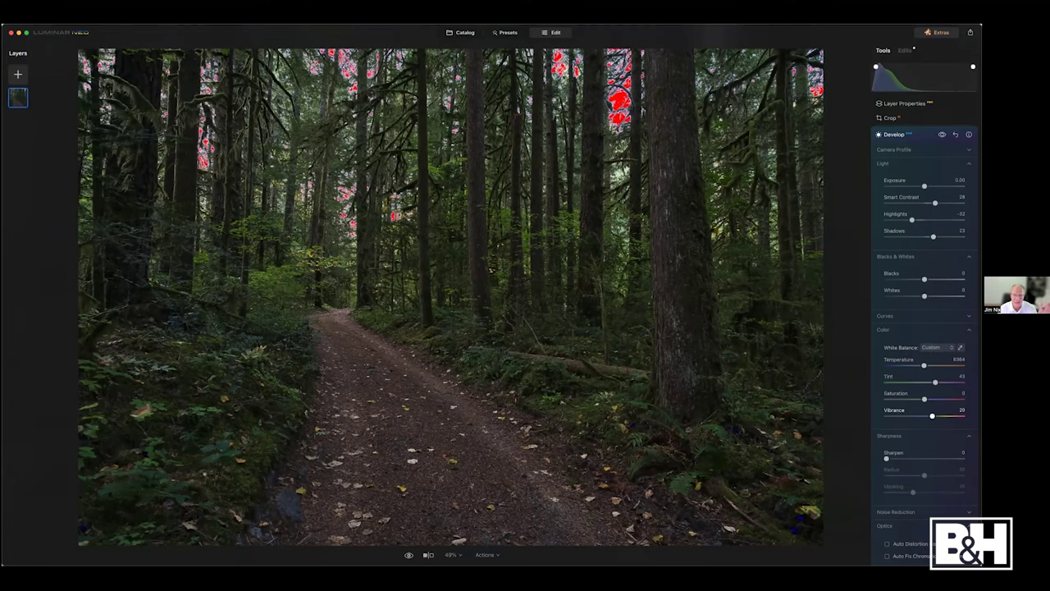
{"action": "key", "text": "j"}
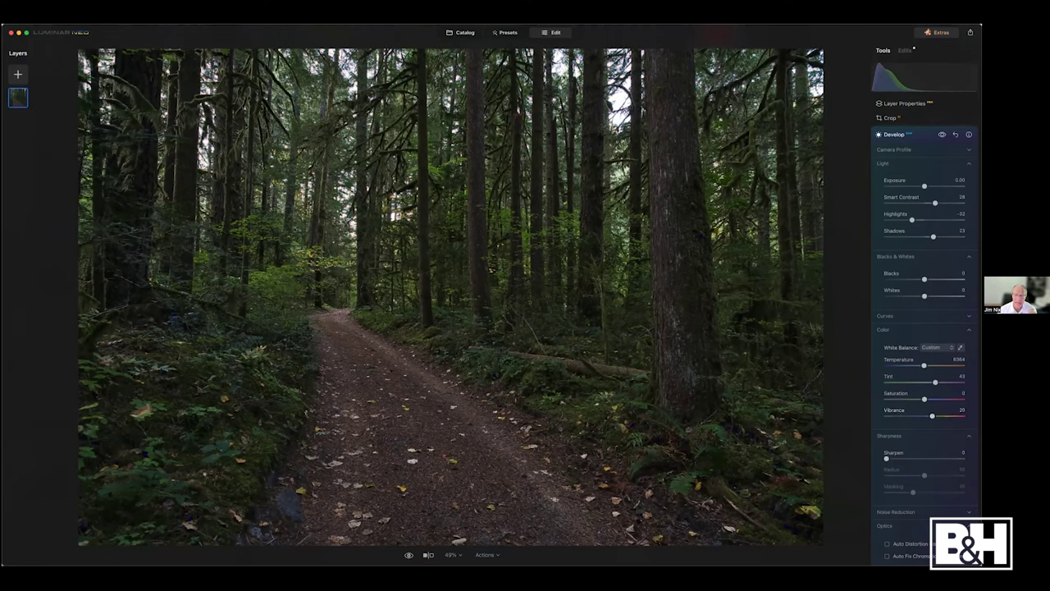
Set Supercontrast to Highlights 43, Midtones 31, Shadows 30 contrast, with Midtones Balance -100.
{"action": "left_click", "coordinate": [894, 133]}
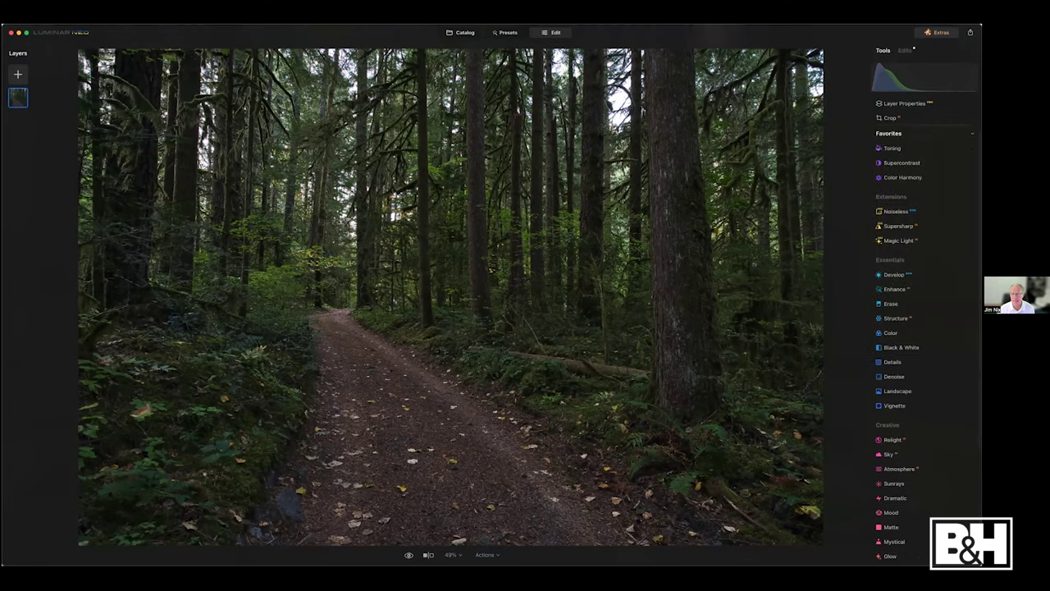
{"action": "left_click", "coordinate": [898, 163]}
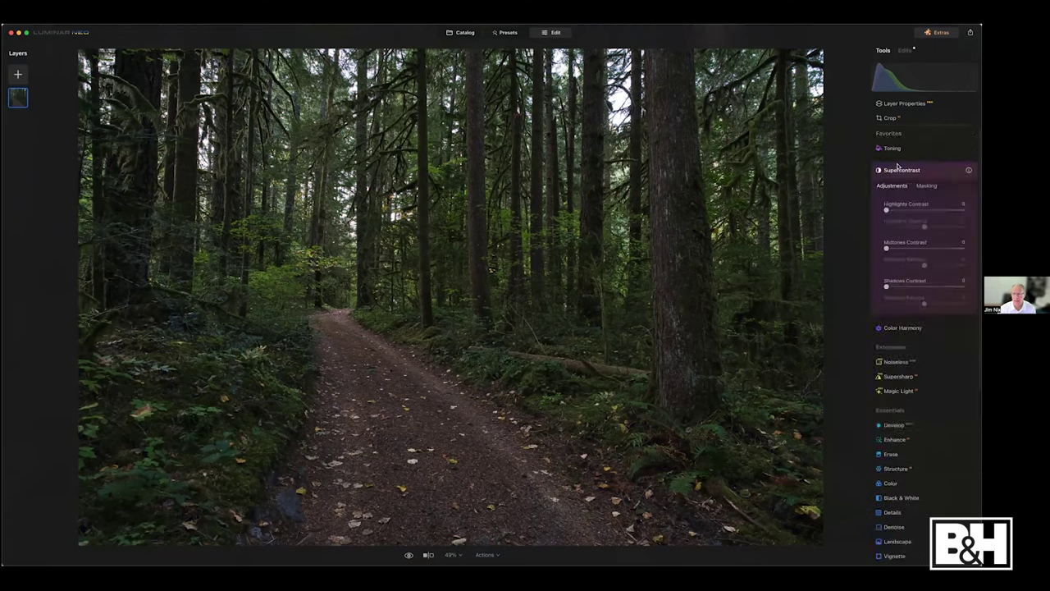
{"action": "left_click", "coordinate": [909, 211]}
{"action": "left_click", "coordinate": [909, 247]}
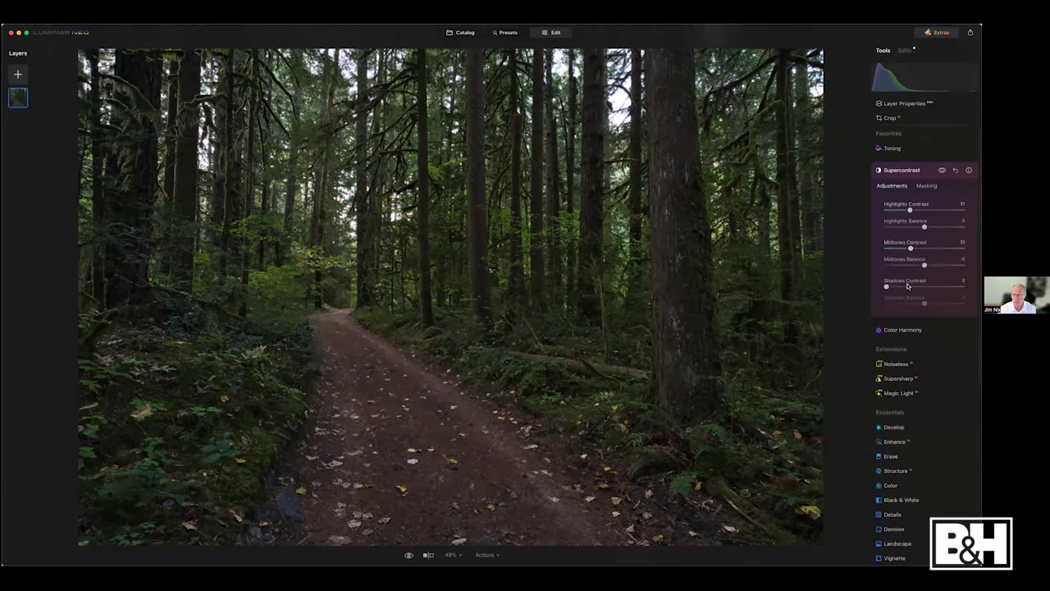
{"action": "left_click", "coordinate": [909, 286]}
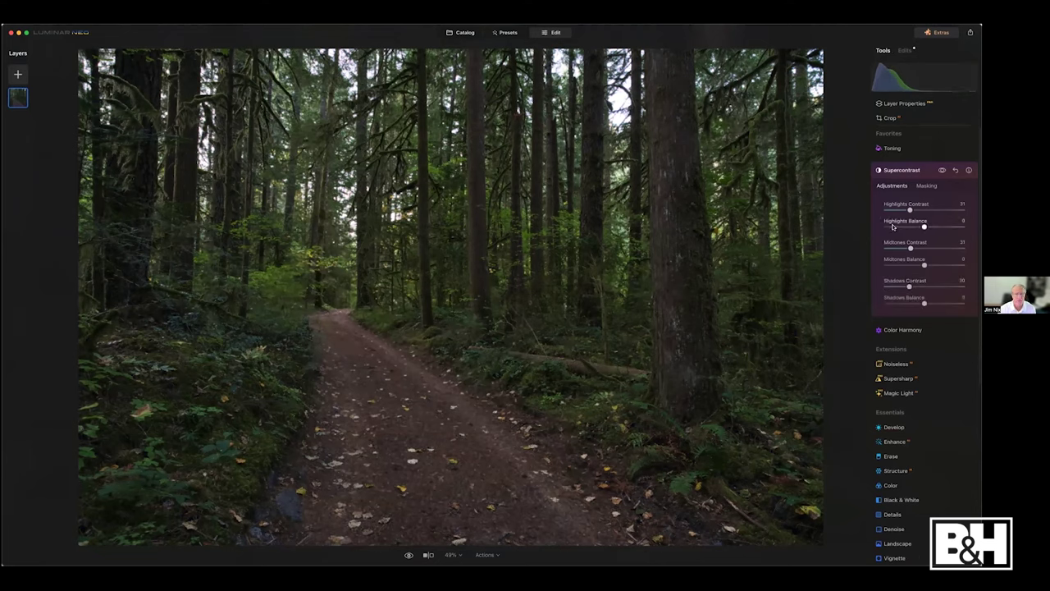
{"action": "mouse_move", "coordinate": [924, 226]}
{"action": "left_mouse_down"}
{"action": "mouse_move", "coordinate": [913, 226]}
{"action": "mouse_move", "coordinate": [919, 210]}
{"action": "left_mouse_up"}
{"action": "left_click_drag", "start_coordinate": [924, 264], "coordinate": [885, 263]}
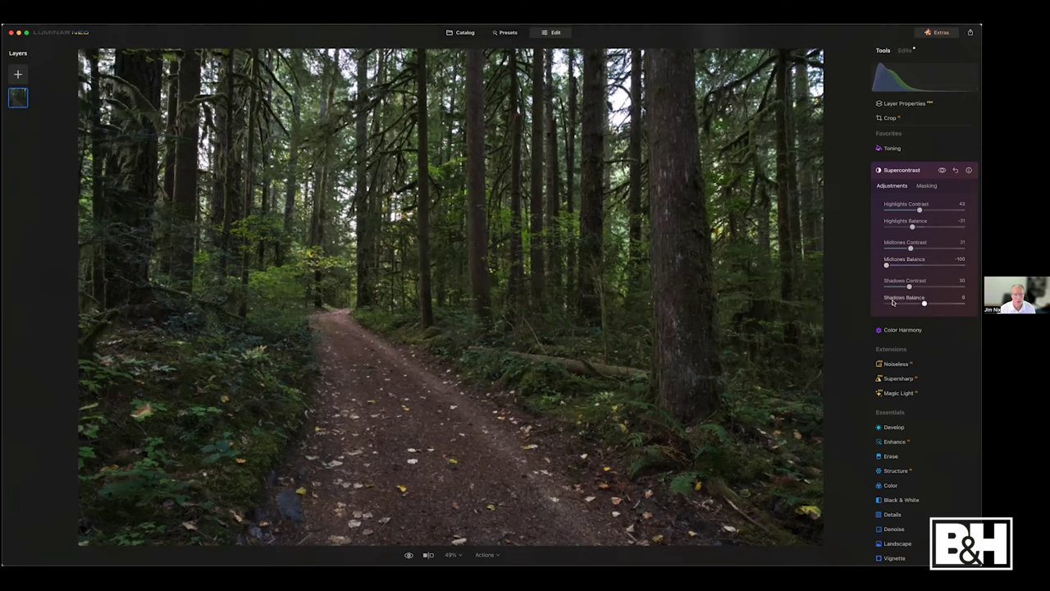
{"action": "left_click_drag", "start_coordinate": [924, 303], "coordinate": [912, 302]}
{"action": "left_click", "coordinate": [900, 171]}
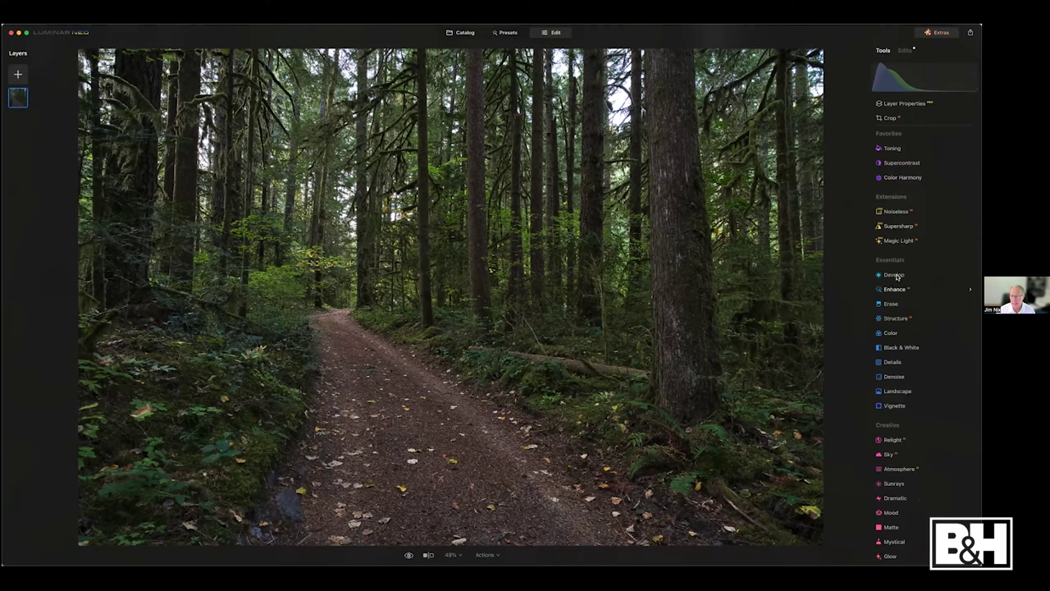
Add a Develop linear gradient mask over the lower trail area.
{"action": "left_click", "coordinate": [894, 275]}
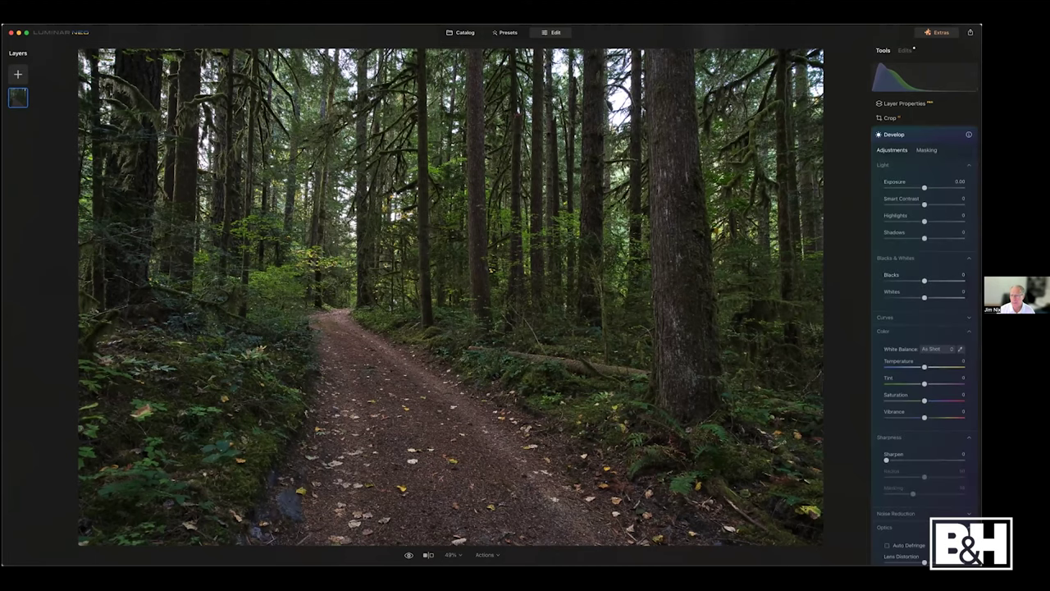
{"action": "left_click", "coordinate": [926, 149]}
{"action": "left_click", "coordinate": [907, 182]}
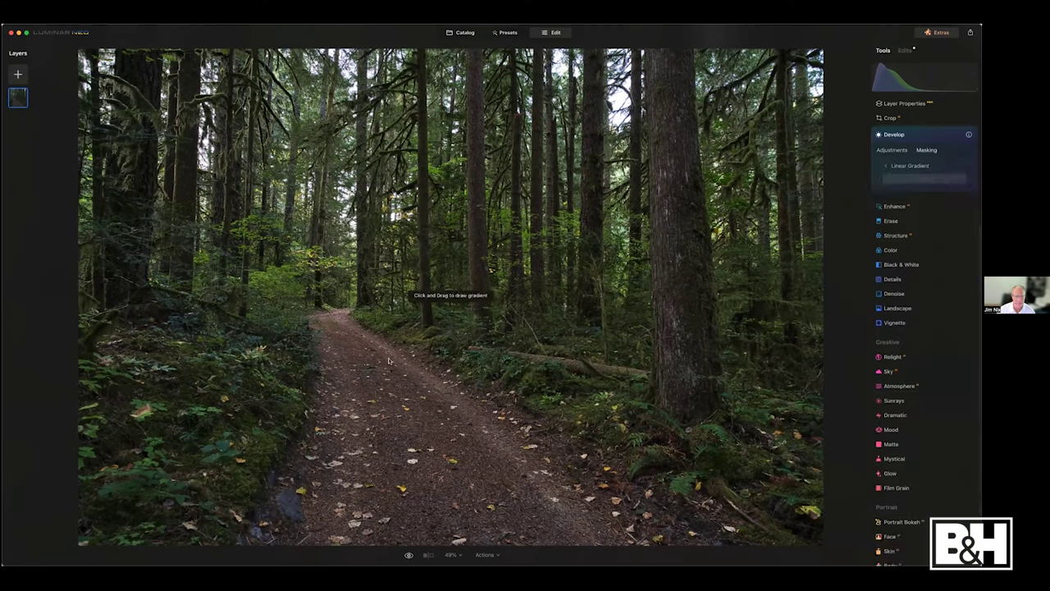
{"action": "left_click_drag", "start_coordinate": [390, 361], "coordinate": [382, 273]}
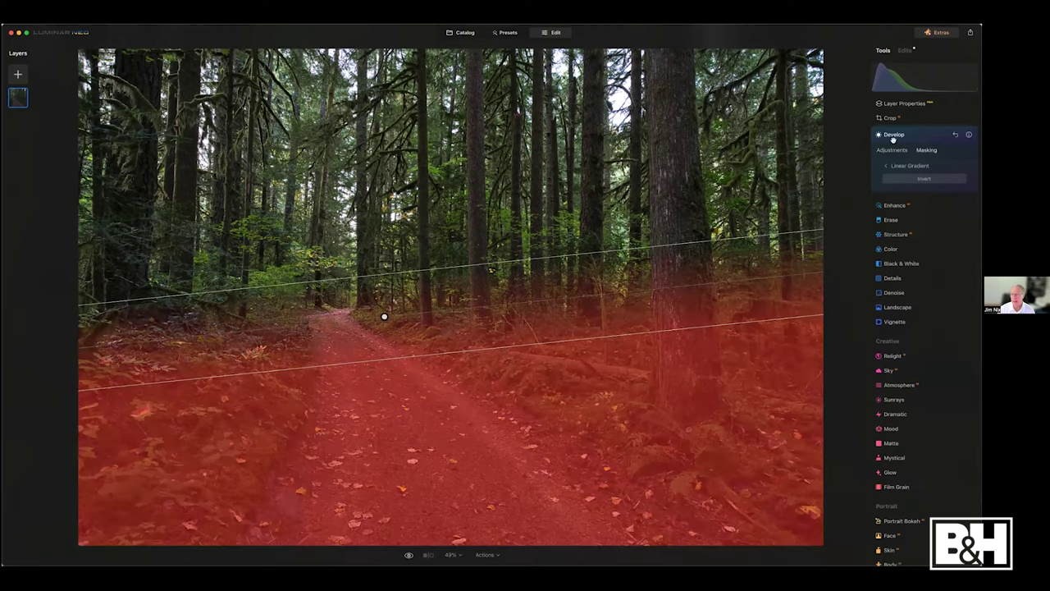
{"action": "left_click", "coordinate": [891, 149]}
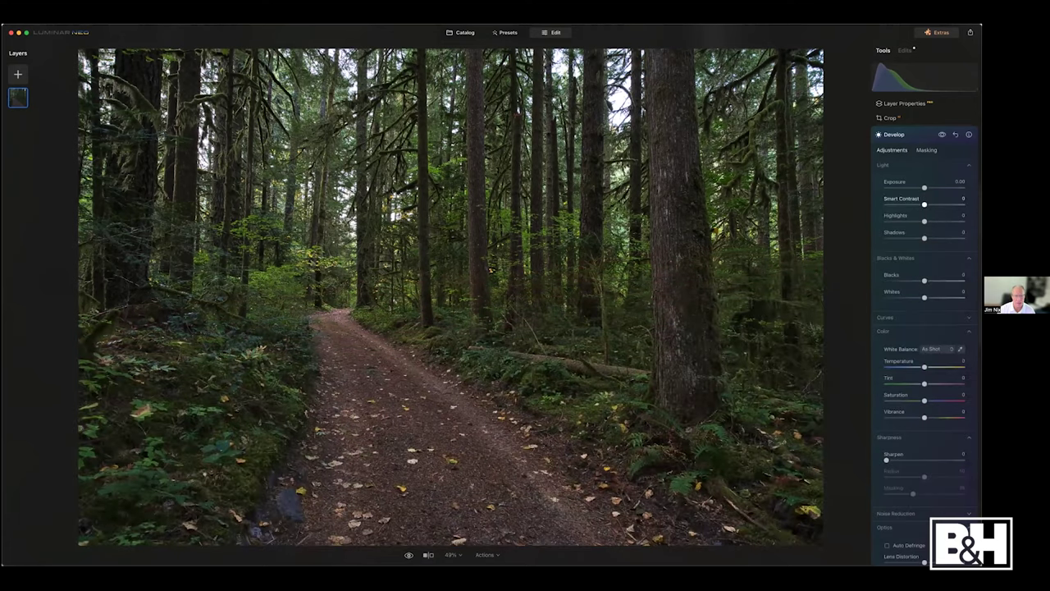
Within the mask, set Smart Contrast 34, Shadows -7 and Blacks -4.
{"action": "left_click_drag", "start_coordinate": [925, 204], "coordinate": [936, 204]}
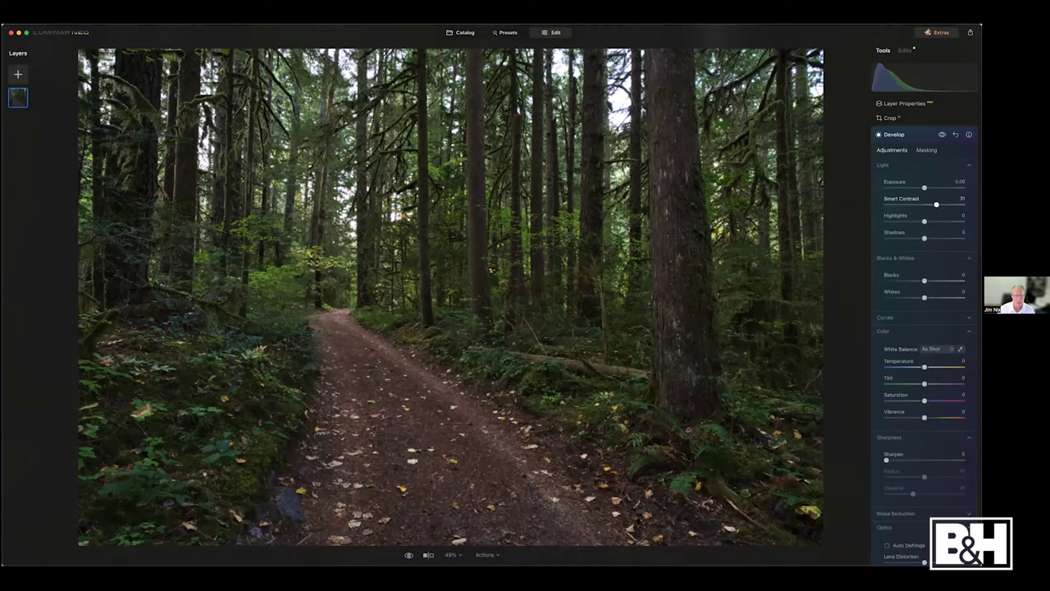
{"action": "left_click_drag", "start_coordinate": [936, 204], "coordinate": [938, 204]}
{"action": "left_click_drag", "start_coordinate": [924, 238], "coordinate": [921, 238]}
{"action": "left_click_drag", "start_coordinate": [924, 281], "coordinate": [922, 281]}
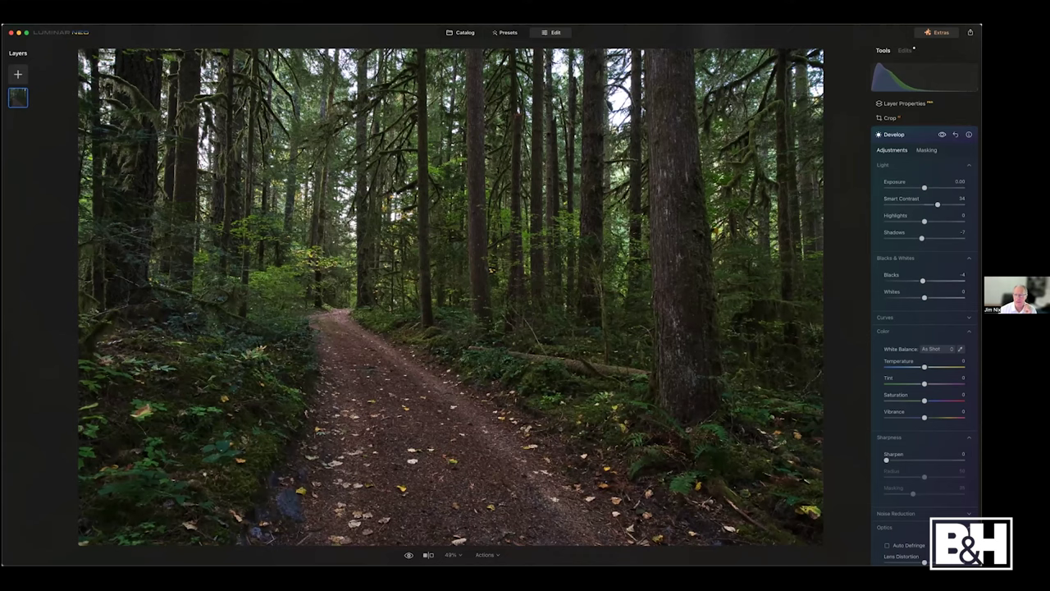
Start a fresh Develop adjustment and brush a mask over the dirt trail with a smaller brush.
{"action": "left_click", "coordinate": [894, 133]}
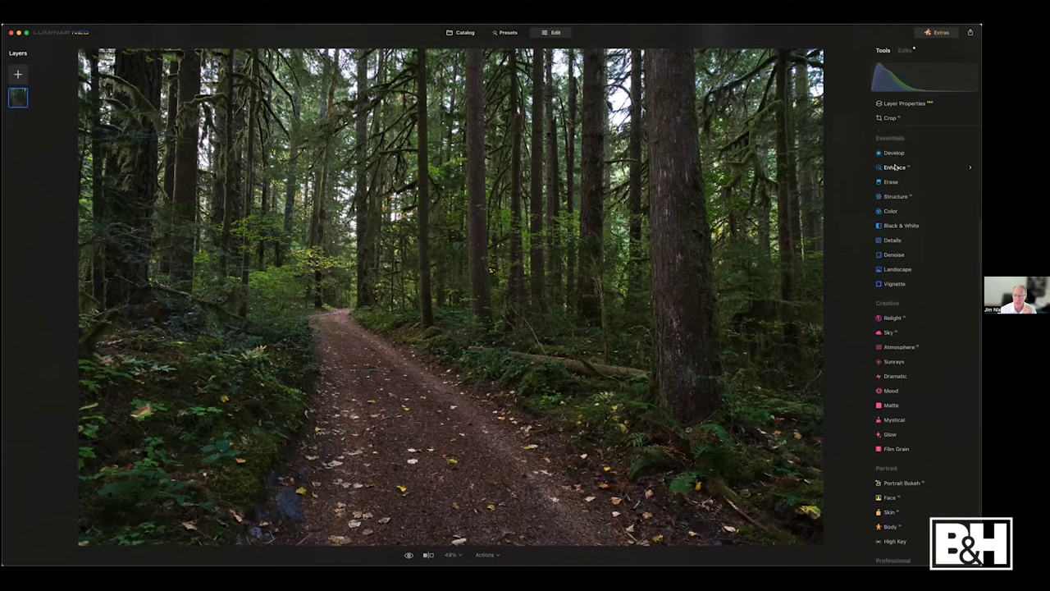
{"action": "left_click", "coordinate": [894, 171]}
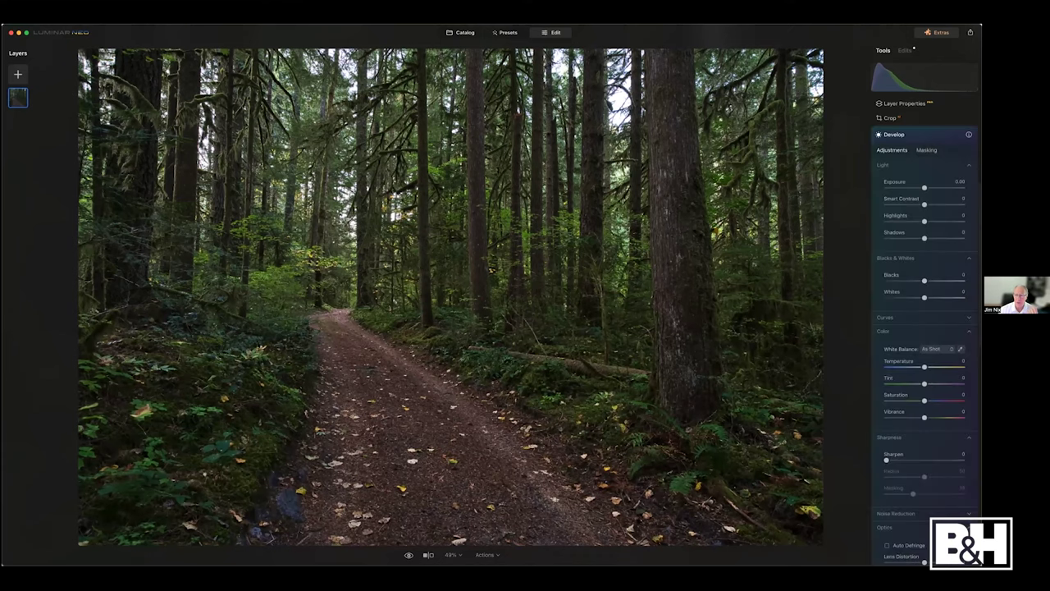
{"action": "left_click", "coordinate": [926, 150]}
{"action": "left_click", "coordinate": [894, 170]}
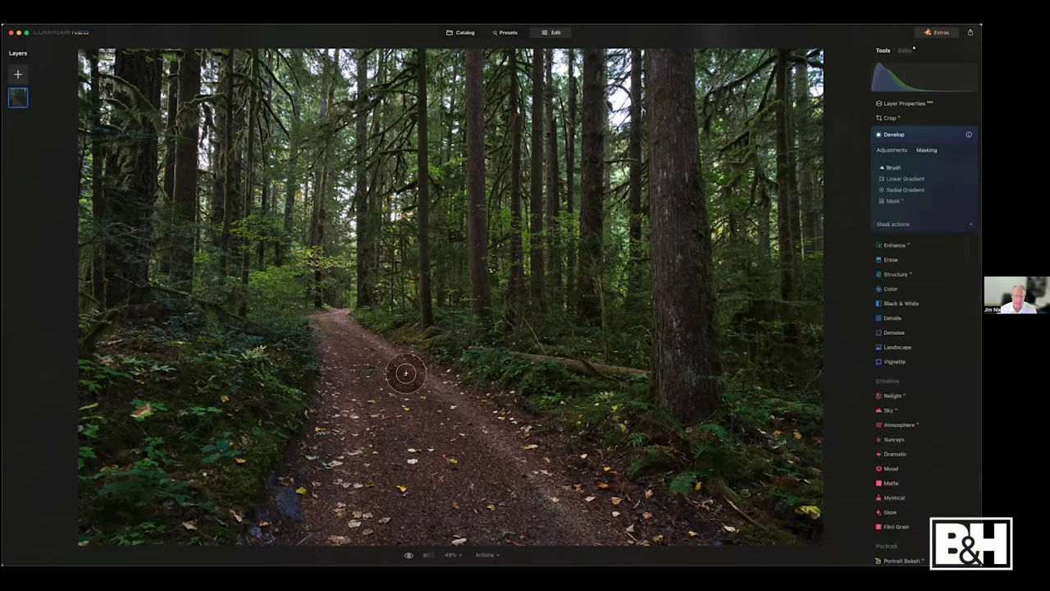
{"action": "key", "text": "bracketleft"}
{"action": "key", "text": "bracketleft"}
{"action": "key", "text": "bracketleft"}
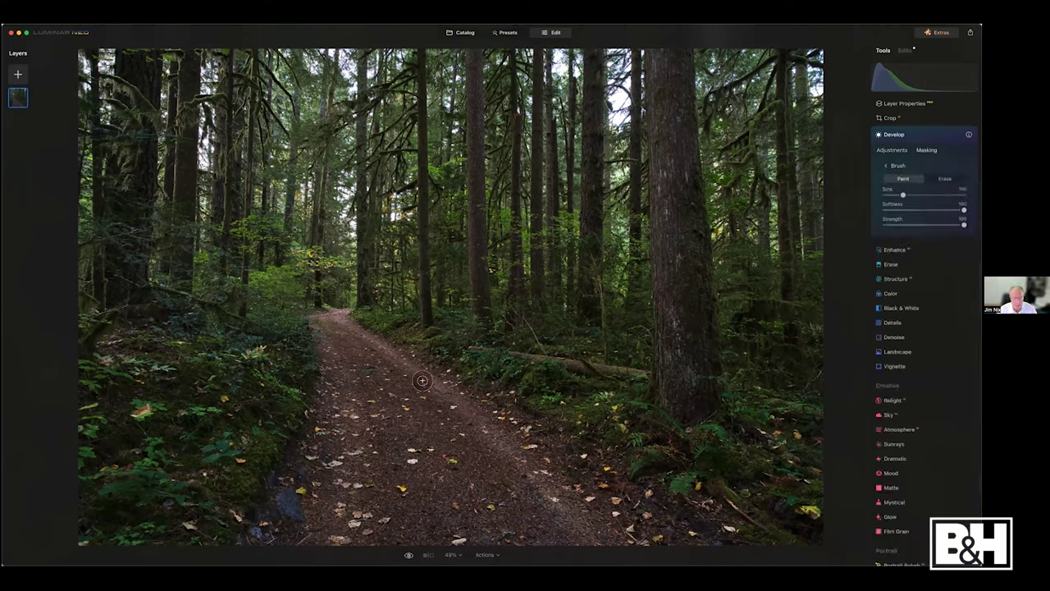
{"action": "key", "text": "bracketleft"}
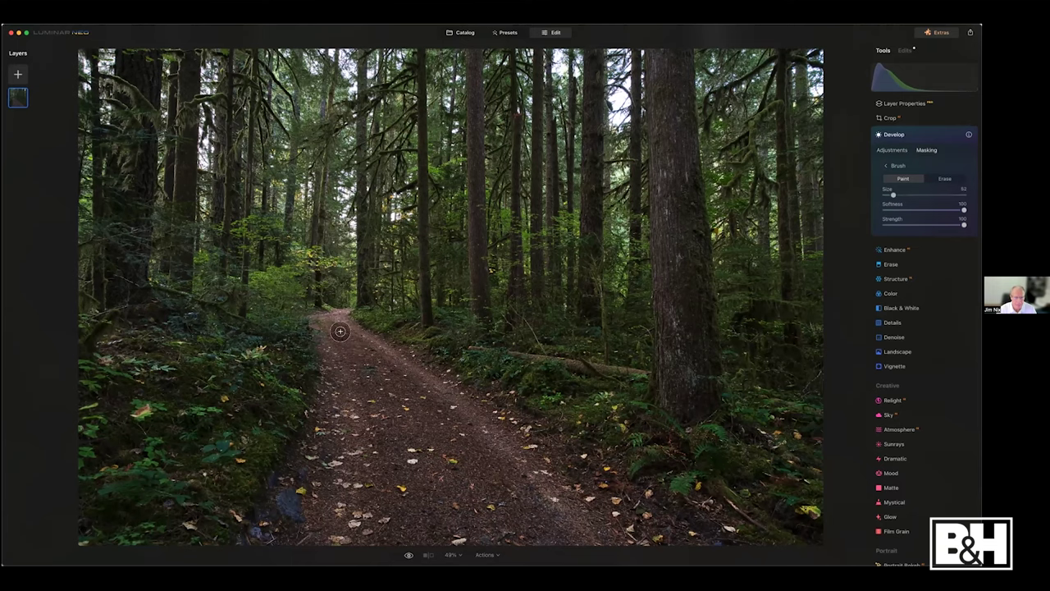
{"action": "left_click_drag", "start_coordinate": [340, 332], "coordinate": [474, 447]}
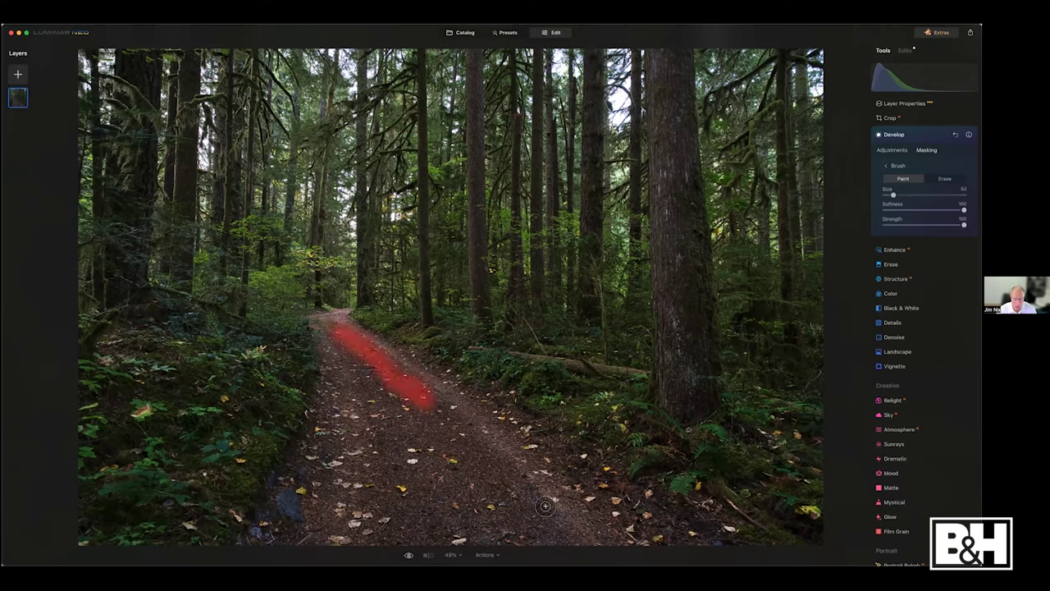
{"action": "left_click_drag", "start_coordinate": [572, 535], "coordinate": [443, 537]}
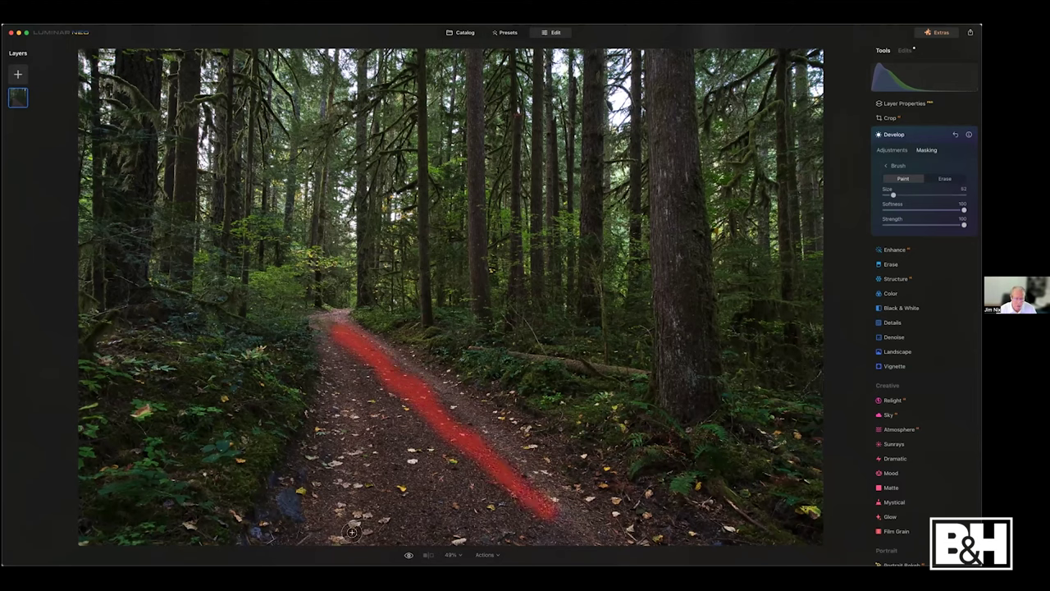
{"action": "mouse_move", "coordinate": [369, 499]}
{"action": "left_mouse_down"}
{"action": "mouse_move", "coordinate": [380, 391]}
{"action": "mouse_move", "coordinate": [339, 334]}
{"action": "mouse_move", "coordinate": [398, 417]}
{"action": "mouse_move", "coordinate": [448, 423]}
{"action": "mouse_move", "coordinate": [433, 404]}
{"action": "mouse_move", "coordinate": [471, 437]}
{"action": "mouse_move", "coordinate": [435, 401]}
{"action": "mouse_move", "coordinate": [464, 435]}
{"action": "mouse_move", "coordinate": [396, 394]}
{"action": "mouse_move", "coordinate": [412, 425]}
{"action": "mouse_move", "coordinate": [393, 372]}
{"action": "mouse_move", "coordinate": [449, 449]}
{"action": "mouse_move", "coordinate": [529, 513]}
{"action": "mouse_move", "coordinate": [513, 524]}
{"action": "mouse_move", "coordinate": [544, 525]}
{"action": "mouse_move", "coordinate": [469, 457]}
{"action": "mouse_move", "coordinate": [507, 495]}
{"action": "mouse_move", "coordinate": [398, 428]}
{"action": "mouse_move", "coordinate": [394, 477]}
{"action": "mouse_move", "coordinate": [374, 513]}
{"action": "mouse_move", "coordinate": [552, 528]}
{"action": "mouse_move", "coordinate": [480, 504]}
{"action": "mouse_move", "coordinate": [463, 472]}
{"action": "mouse_move", "coordinate": [407, 435]}
{"action": "mouse_move", "coordinate": [398, 412]}
{"action": "mouse_move", "coordinate": [379, 453]}
{"action": "mouse_move", "coordinate": [386, 420]}
{"action": "mouse_move", "coordinate": [375, 518]}
{"action": "mouse_move", "coordinate": [412, 525]}
{"action": "mouse_move", "coordinate": [366, 525]}
{"action": "mouse_move", "coordinate": [475, 520]}
{"action": "mouse_move", "coordinate": [477, 505]}
{"action": "mouse_move", "coordinate": [452, 487]}
{"action": "mouse_move", "coordinate": [468, 516]}
{"action": "mouse_move", "coordinate": [448, 496]}
{"action": "mouse_move", "coordinate": [442, 509]}
{"action": "mouse_move", "coordinate": [436, 470]}
{"action": "mouse_move", "coordinate": [415, 484]}
{"action": "mouse_move", "coordinate": [416, 445]}
{"action": "mouse_move", "coordinate": [417, 503]}
{"action": "left_mouse_up"}
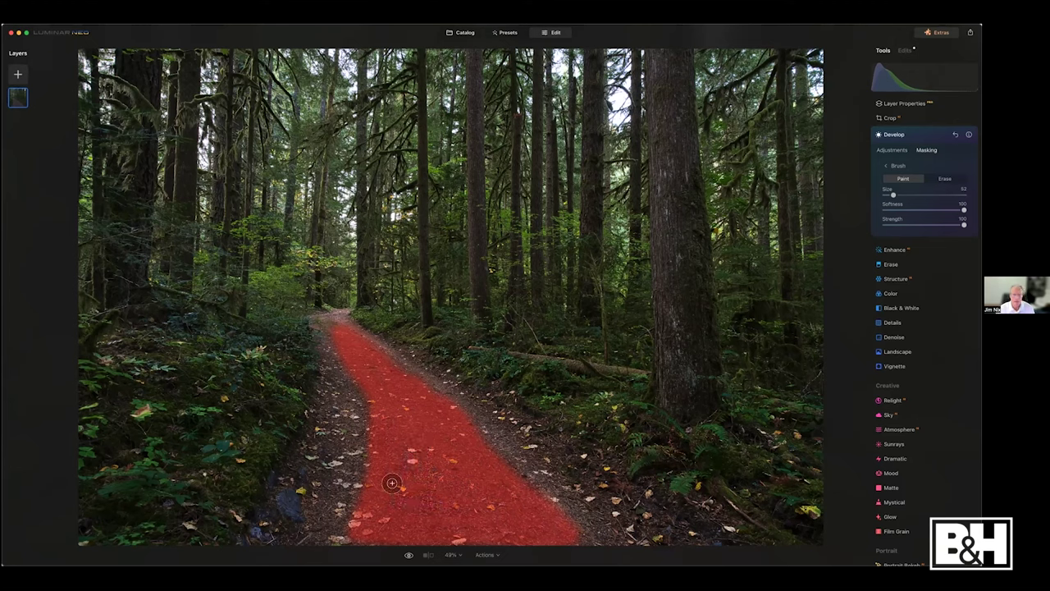
Set the masked trail to Exposure -0.29 and Smart Contrast 13.
{"action": "left_click", "coordinate": [902, 150]}
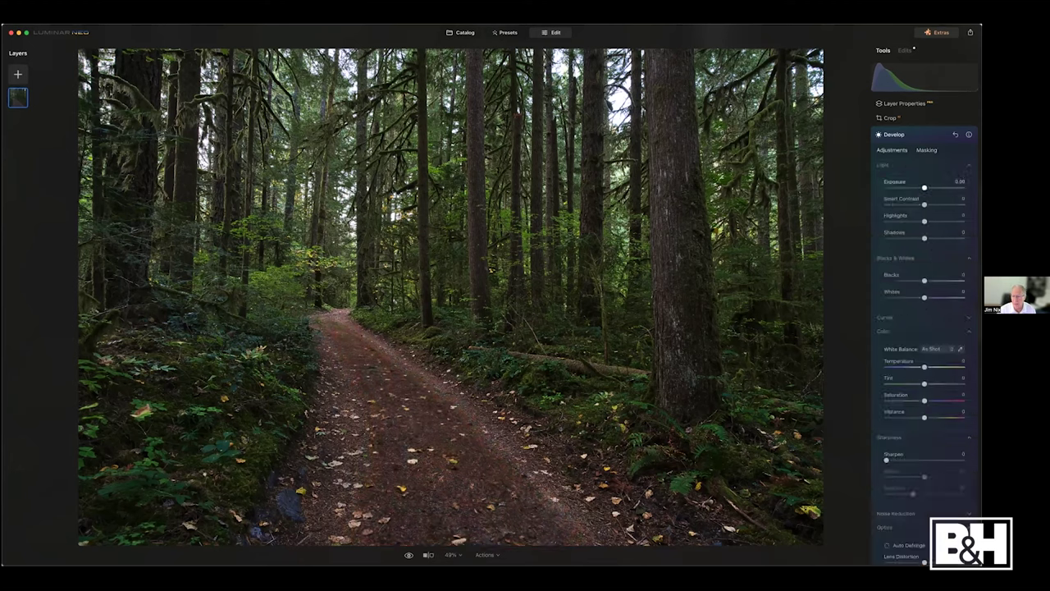
{"action": "left_click_drag", "start_coordinate": [924, 187], "coordinate": [932, 203]}
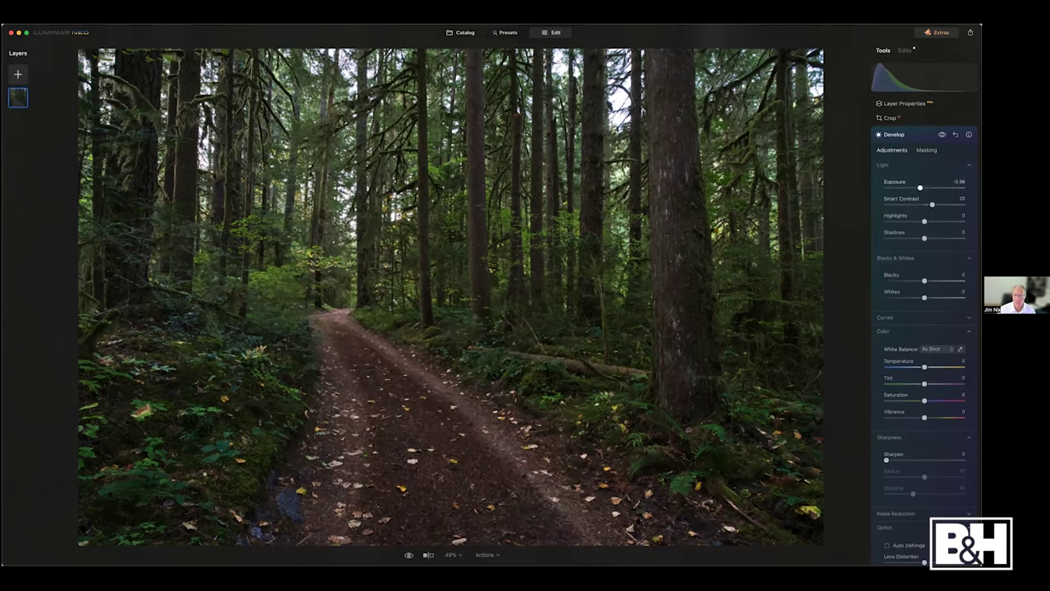
{"action": "left_click_drag", "start_coordinate": [920, 188], "coordinate": [921, 188]}
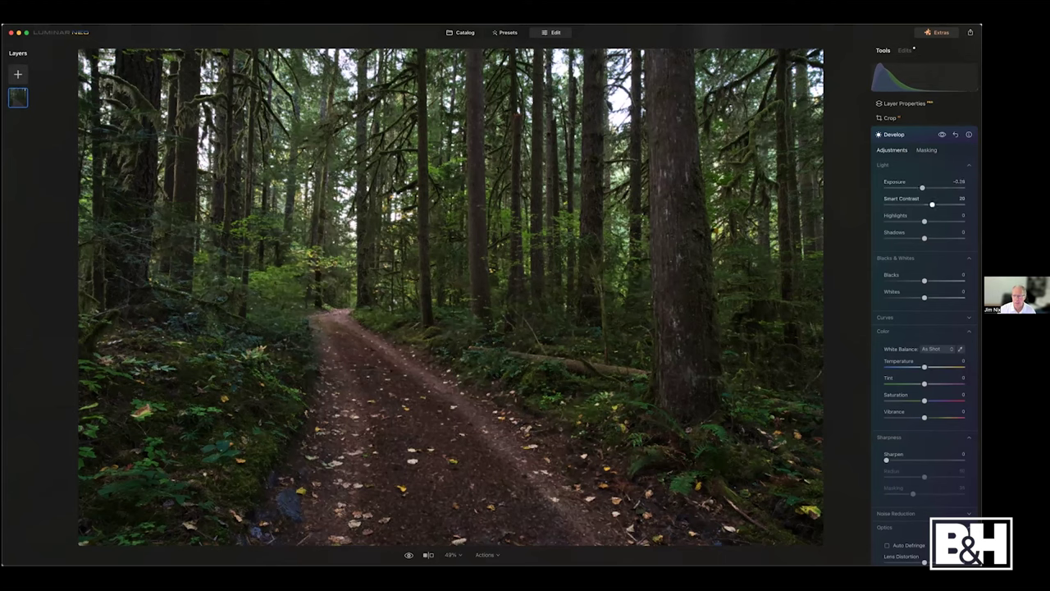
{"action": "left_click_drag", "start_coordinate": [932, 203], "coordinate": [929, 203]}
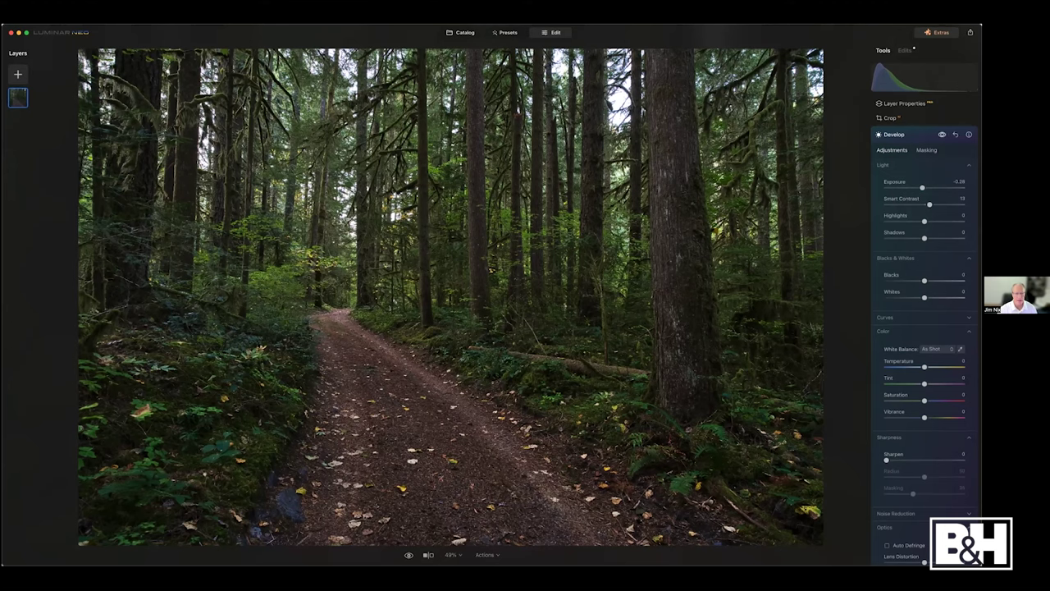
Collapse Develop and scroll the Tools list down to the Creative section.
{"action": "left_click", "coordinate": [902, 134]}
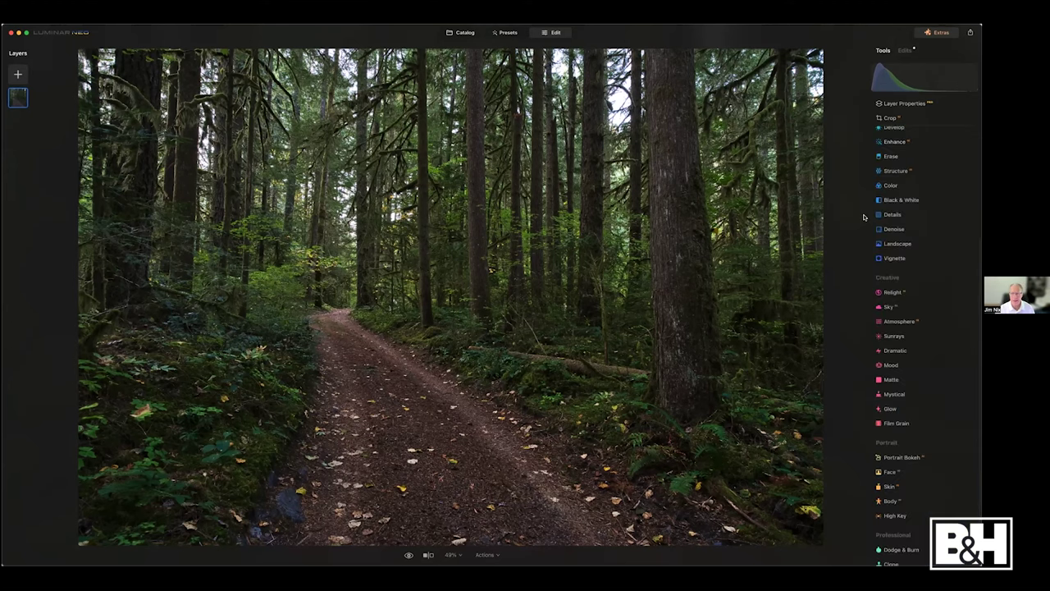
{"action": "scroll", "coordinate": [902, 199], "scroll_direction": "up", "scroll_amount": 2}
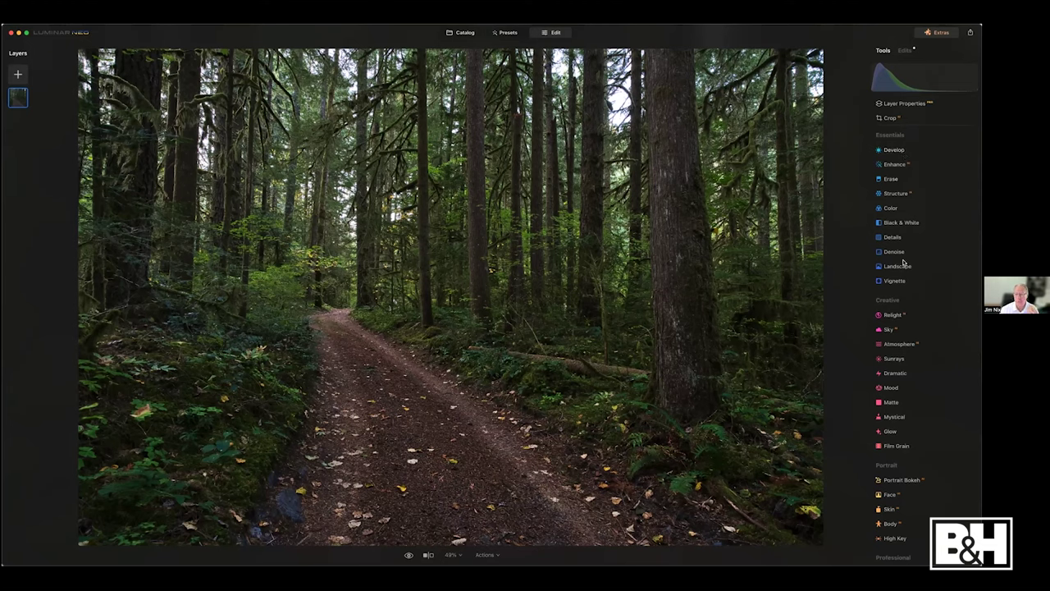
{"action": "scroll", "coordinate": [905, 263], "scroll_direction": "down", "scroll_amount": 1}
{"action": "scroll", "coordinate": [905, 263], "scroll_direction": "down", "scroll_amount": 3}
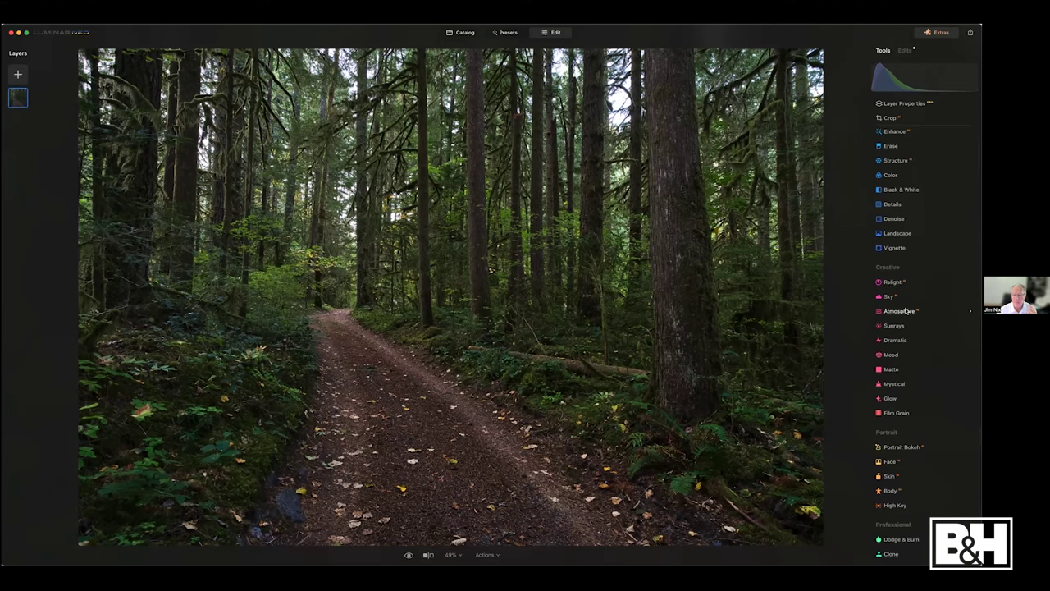
Apply Mystical to the forest photo at Amount 43 with Shadows lowered to 29.
{"action": "left_click", "coordinate": [891, 355]}
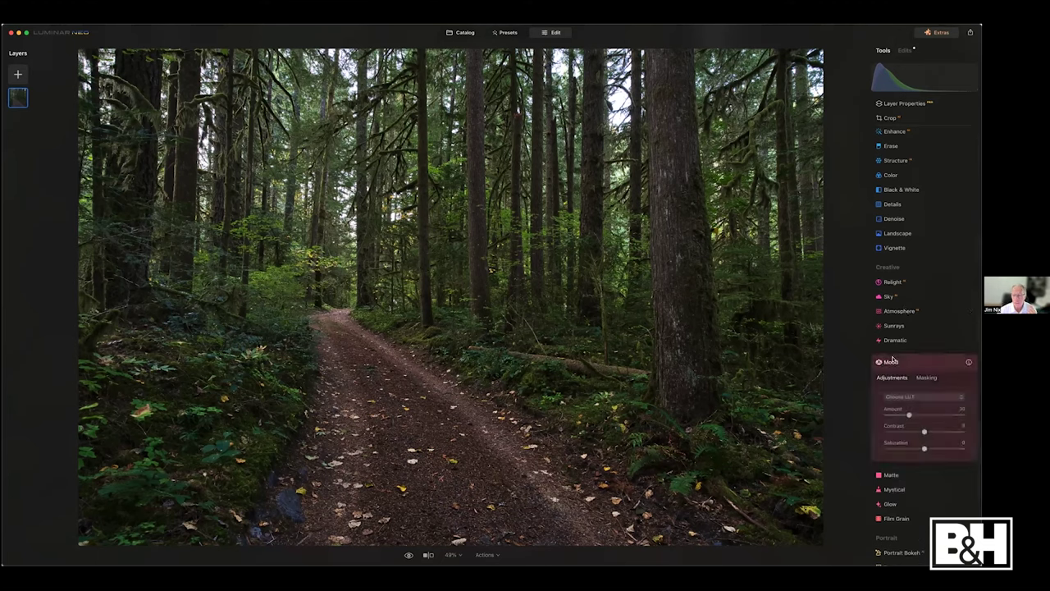
{"action": "left_click", "coordinate": [891, 359]}
{"action": "left_click", "coordinate": [891, 384]}
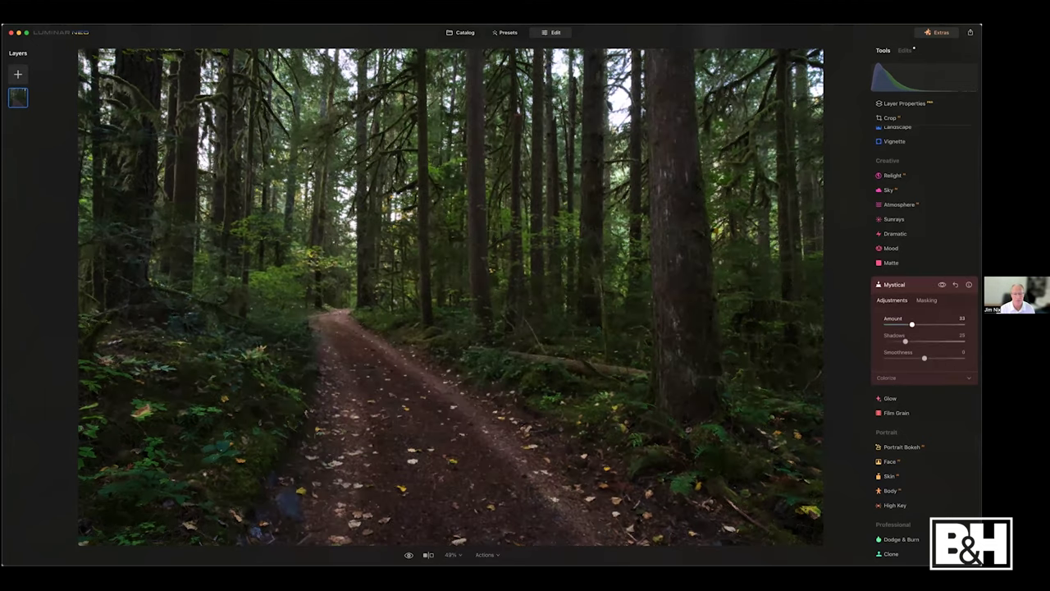
{"action": "left_click_drag", "start_coordinate": [911, 324], "coordinate": [919, 324]}
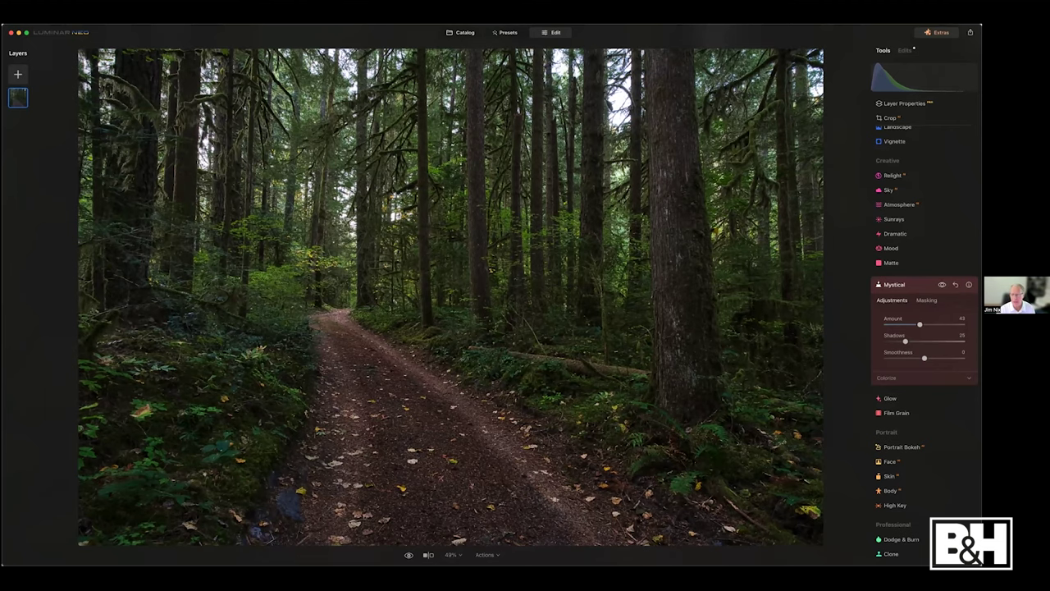
{"action": "mouse_move", "coordinate": [906, 341]}
{"action": "left_mouse_down"}
{"action": "mouse_move", "coordinate": [897, 341]}
{"action": "mouse_move", "coordinate": [916, 342]}
{"action": "left_mouse_up"}
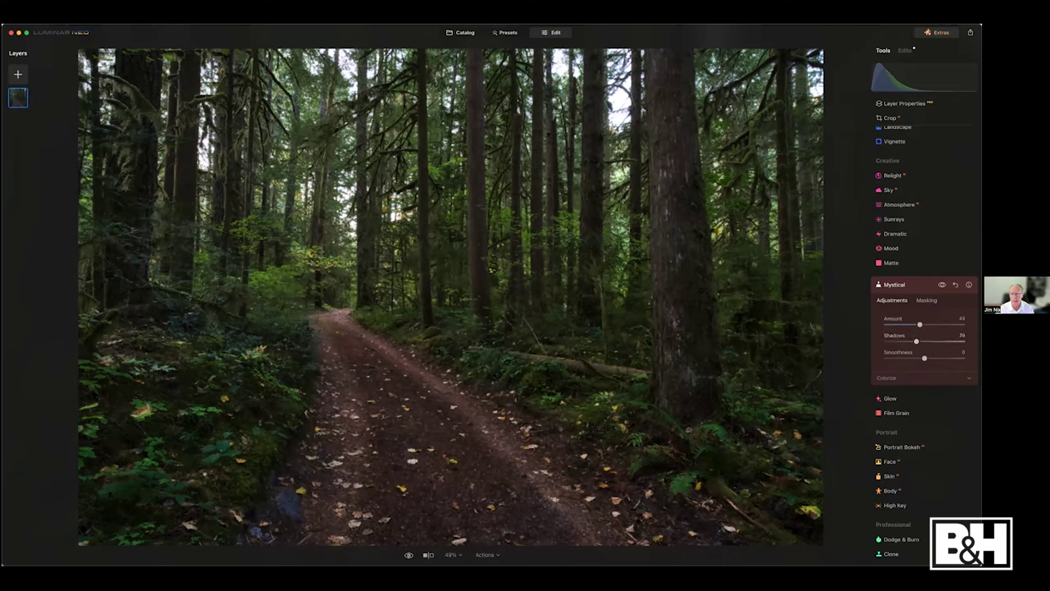
{"action": "left_click", "coordinate": [903, 284]}
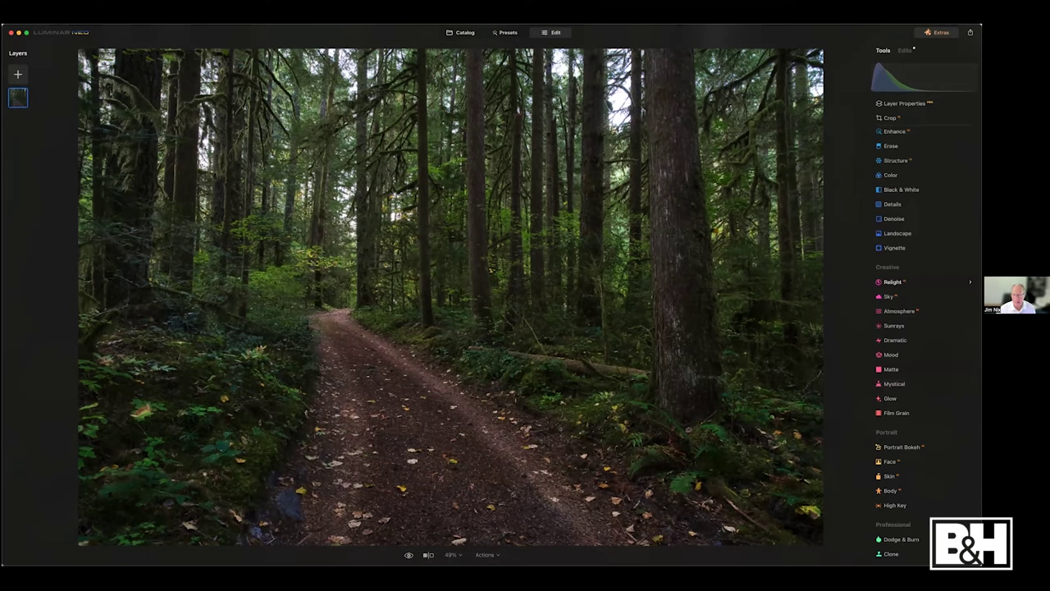
Add a radial gradient mask to a new Develop adjustment, shaped over the upper trees and far trail.
{"action": "scroll", "coordinate": [919, 284], "scroll_direction": "up", "scroll_amount": 3}
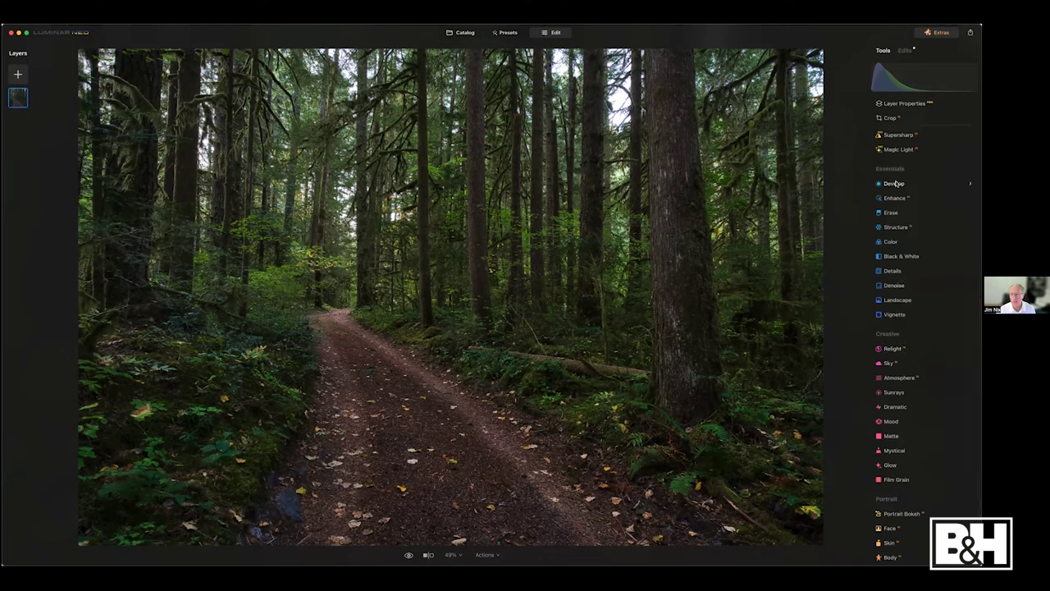
{"action": "left_click", "coordinate": [894, 183]}
{"action": "left_click", "coordinate": [926, 149]}
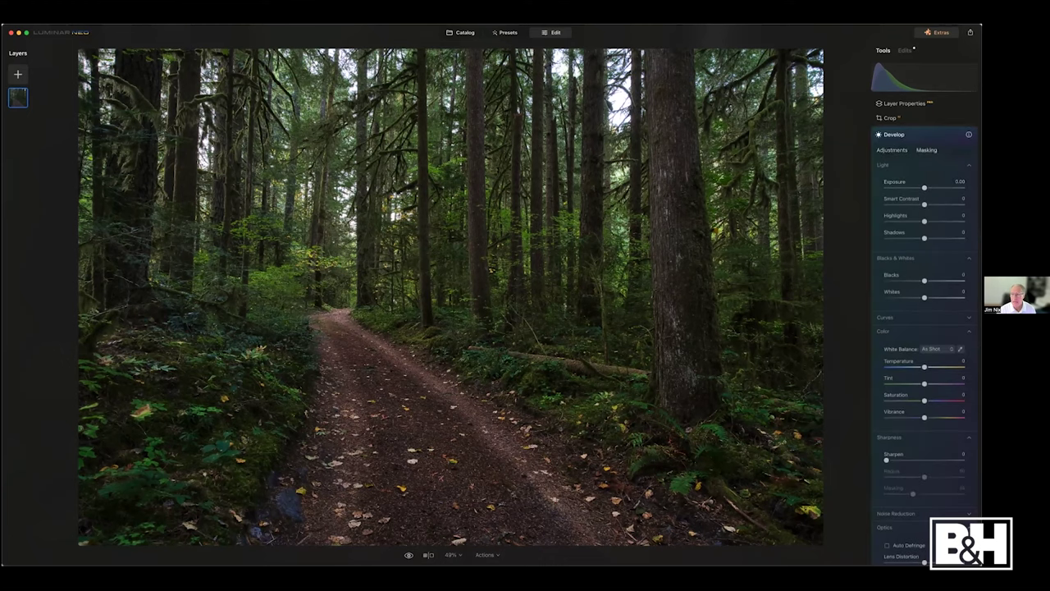
{"action": "left_click", "coordinate": [898, 190]}
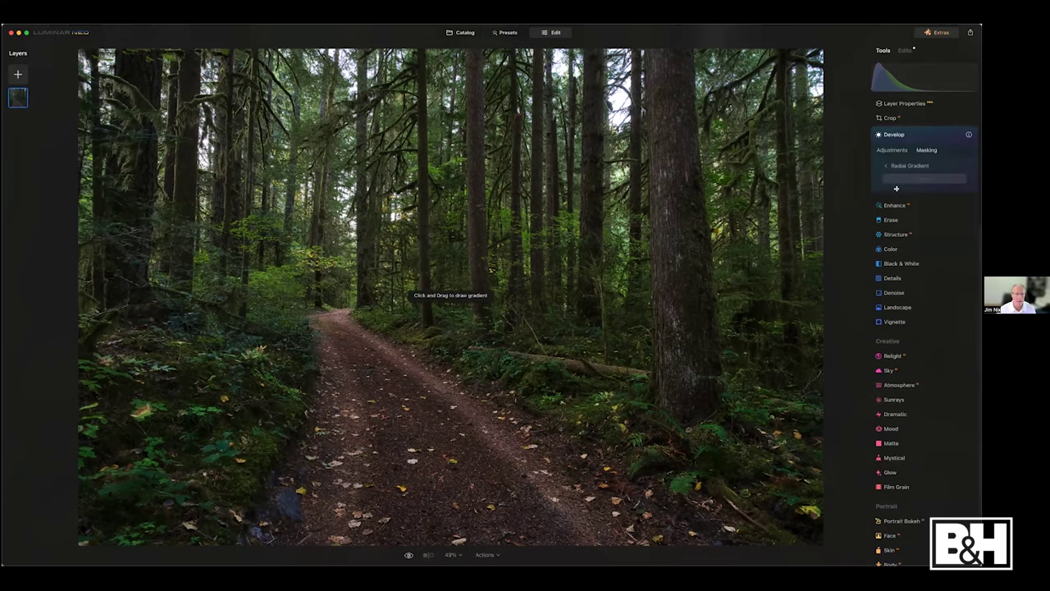
{"action": "left_click", "coordinate": [353, 185]}
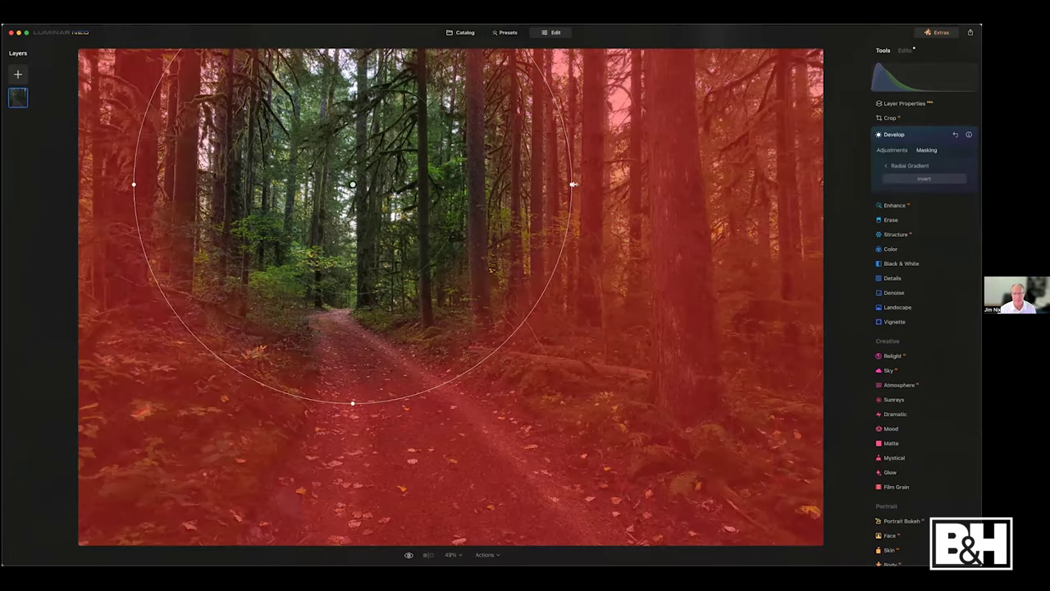
{"action": "left_click_drag", "start_coordinate": [570, 184], "coordinate": [680, 182]}
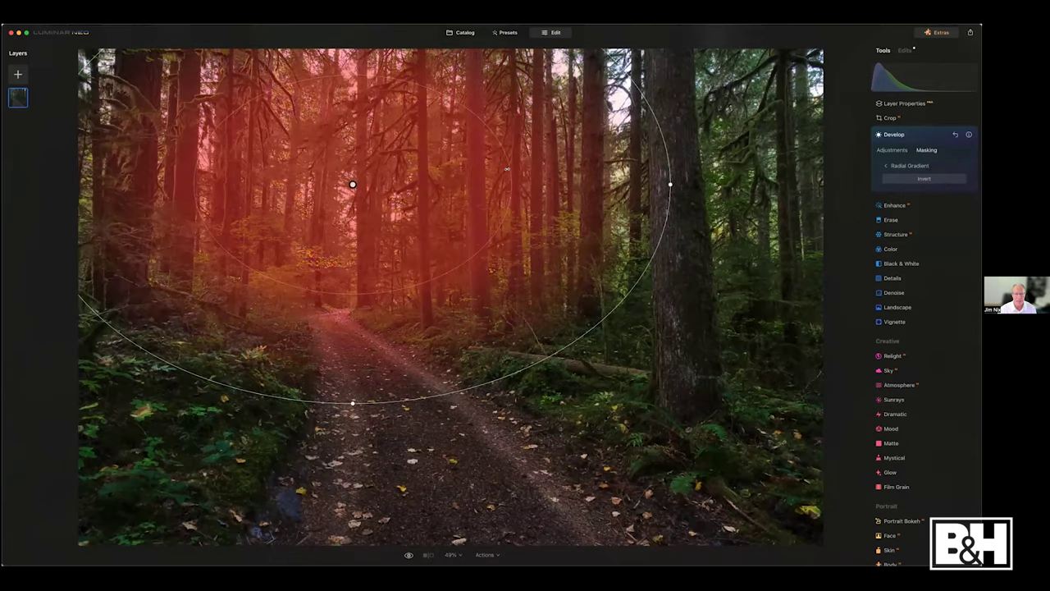
{"action": "left_click_drag", "start_coordinate": [507, 168], "coordinate": [813, 180]}
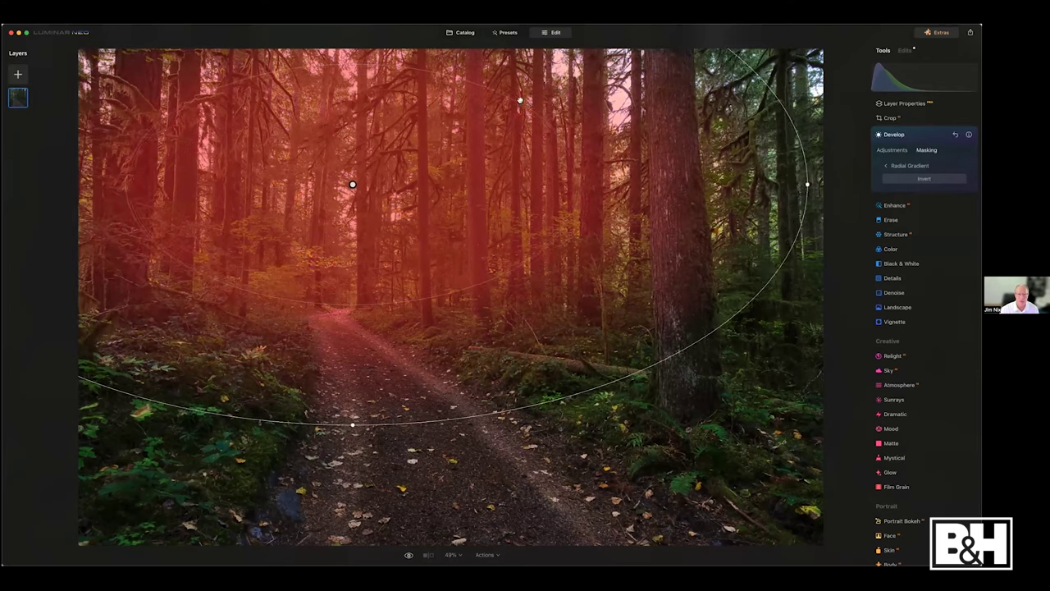
{"action": "left_click_drag", "start_coordinate": [517, 105], "coordinate": [622, 99]}
{"action": "left_click_drag", "start_coordinate": [556, 184], "coordinate": [353, 231]}
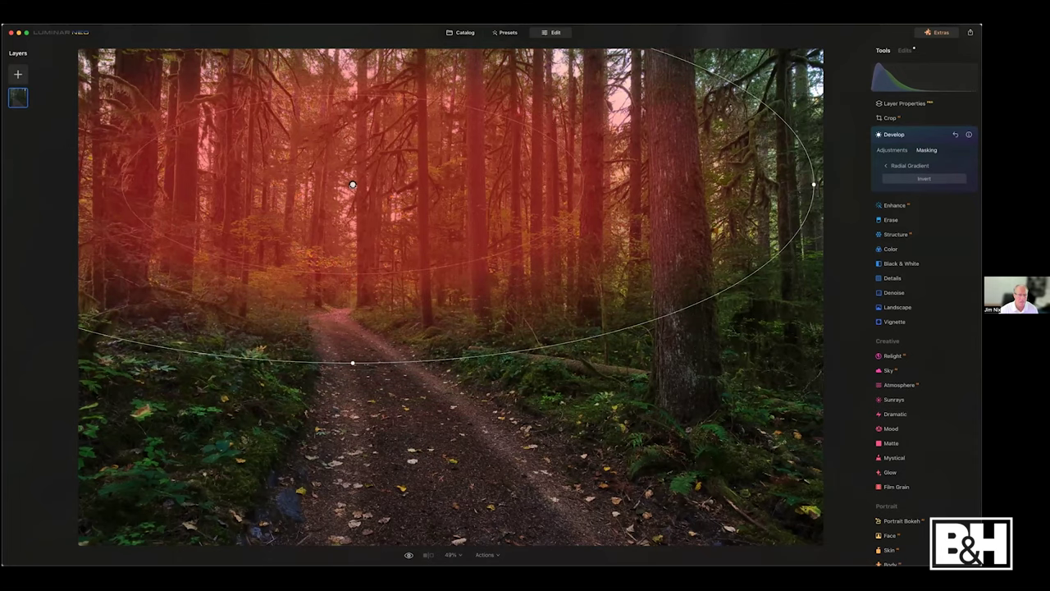
{"action": "left_click_drag", "start_coordinate": [353, 184], "coordinate": [354, 159]}
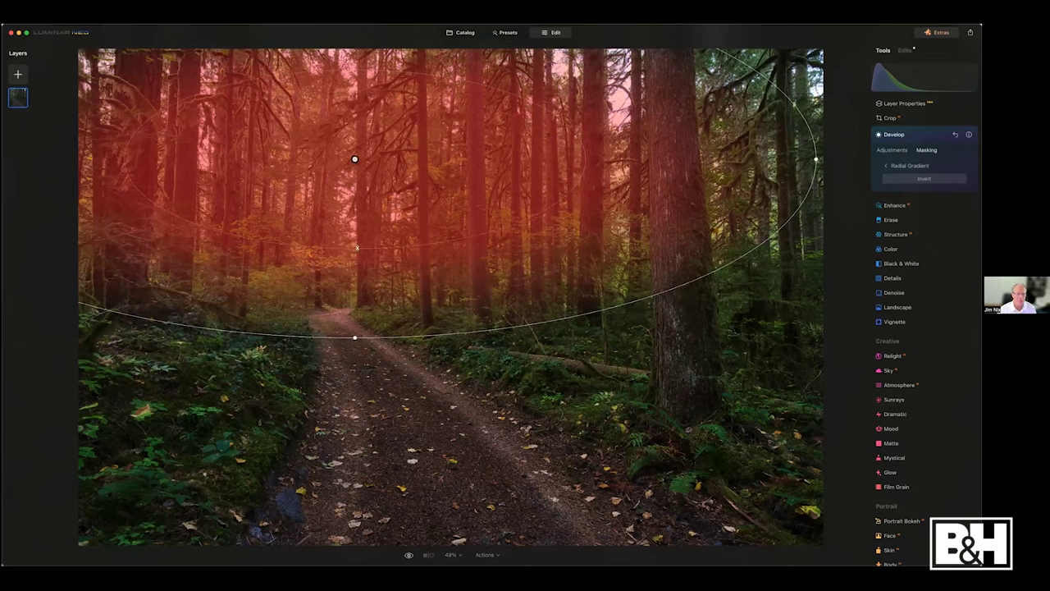
{"action": "left_click_drag", "start_coordinate": [357, 247], "coordinate": [354, 336]}
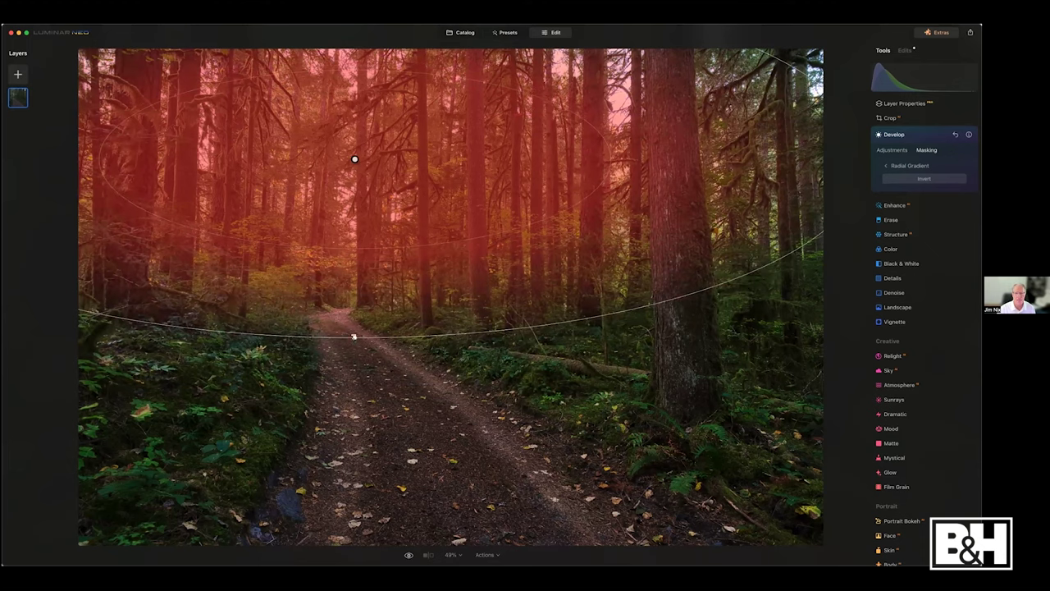
Set Exposure 0.65, Temperature 5, Tint -19 and Vibrance 8, then toggle the adjustment off and on to compare.
{"action": "left_click", "coordinate": [893, 150]}
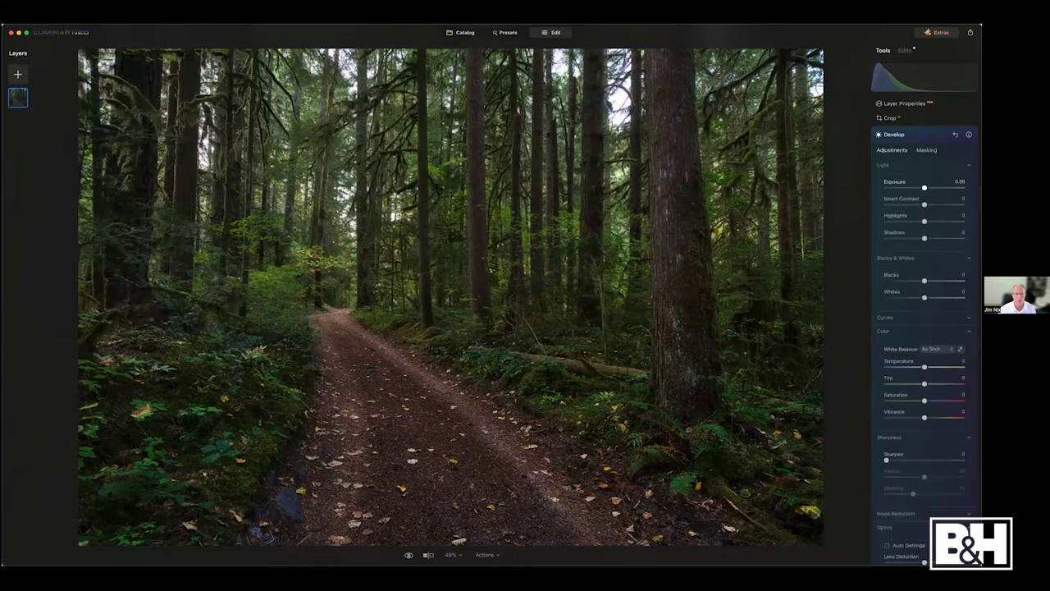
{"action": "left_click_drag", "start_coordinate": [924, 188], "coordinate": [929, 188]}
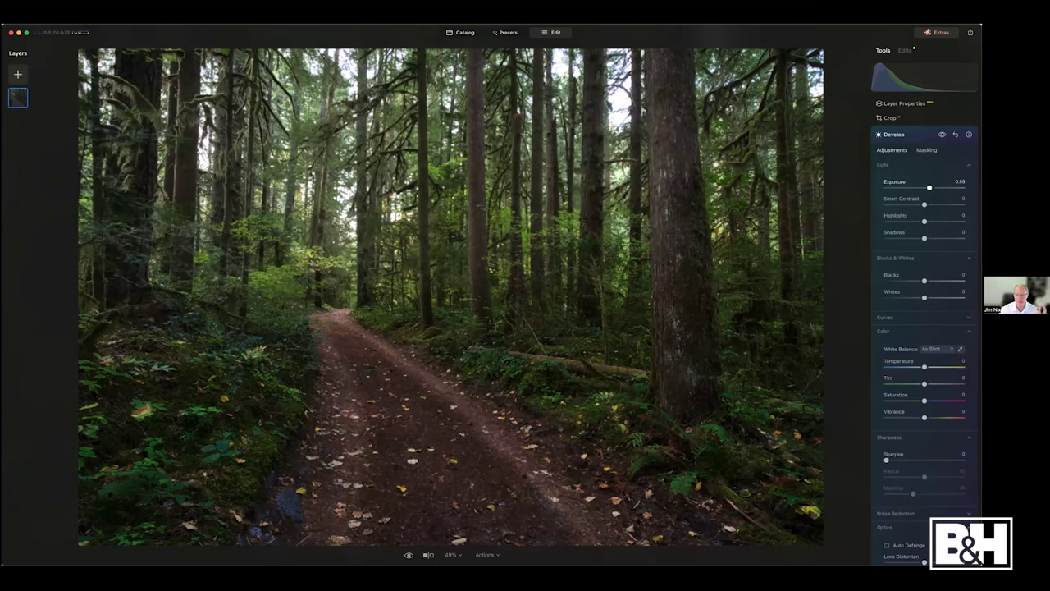
{"action": "left_click_drag", "start_coordinate": [930, 188], "coordinate": [928, 188]}
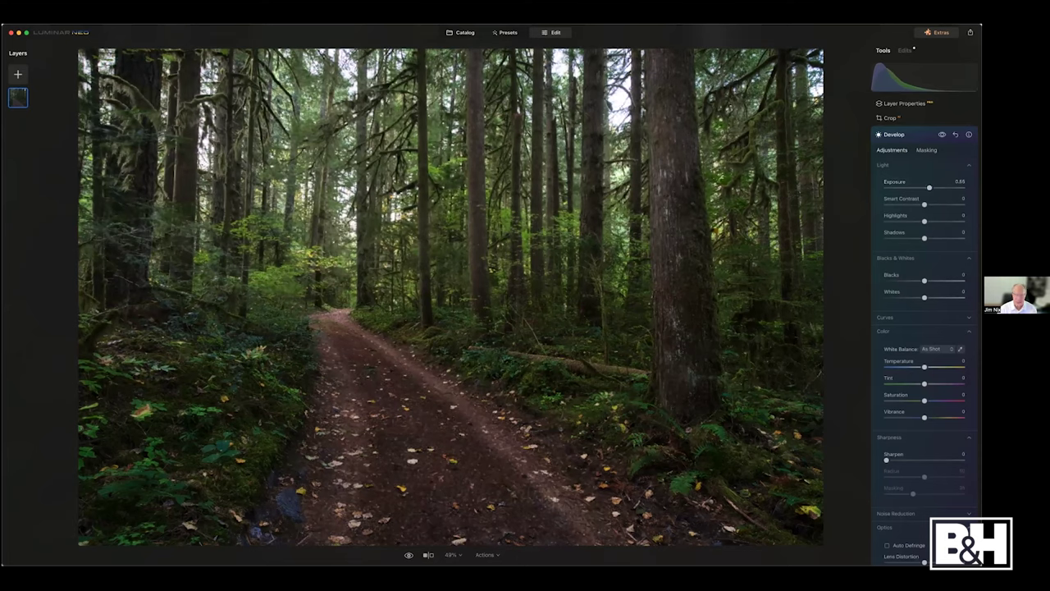
{"action": "left_click_drag", "start_coordinate": [925, 366], "coordinate": [926, 366]}
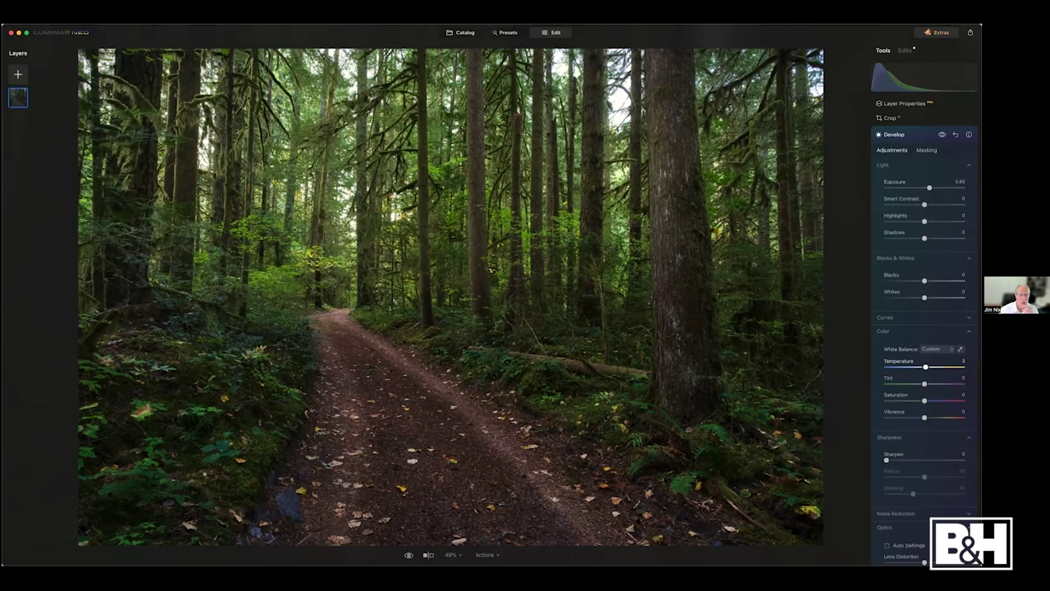
{"action": "left_click_drag", "start_coordinate": [925, 367], "coordinate": [927, 366]}
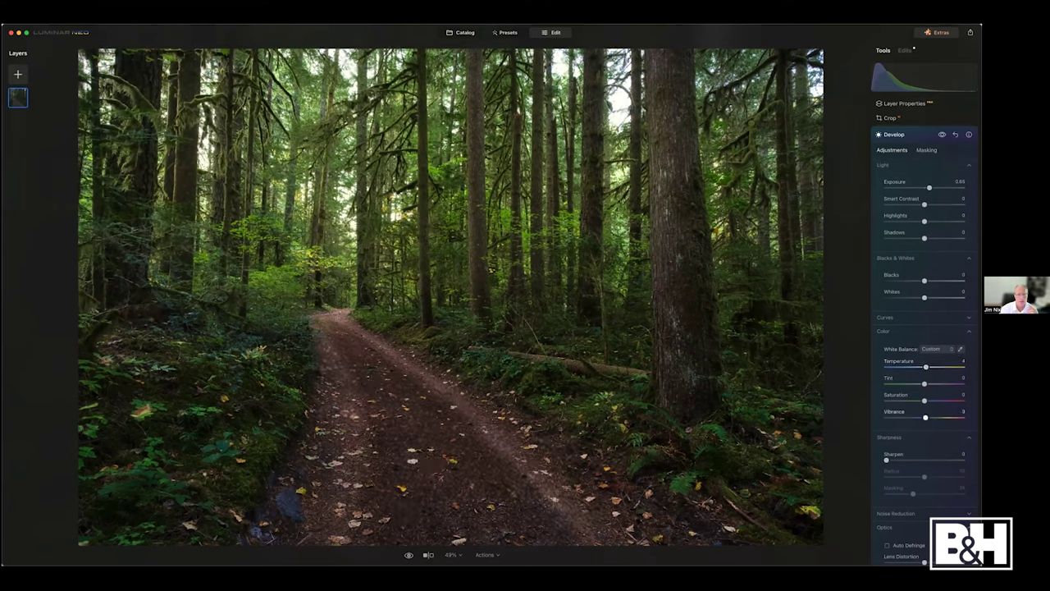
{"action": "left_click_drag", "start_coordinate": [925, 418], "coordinate": [928, 418]}
{"action": "left_click_drag", "start_coordinate": [924, 383], "coordinate": [917, 383]}
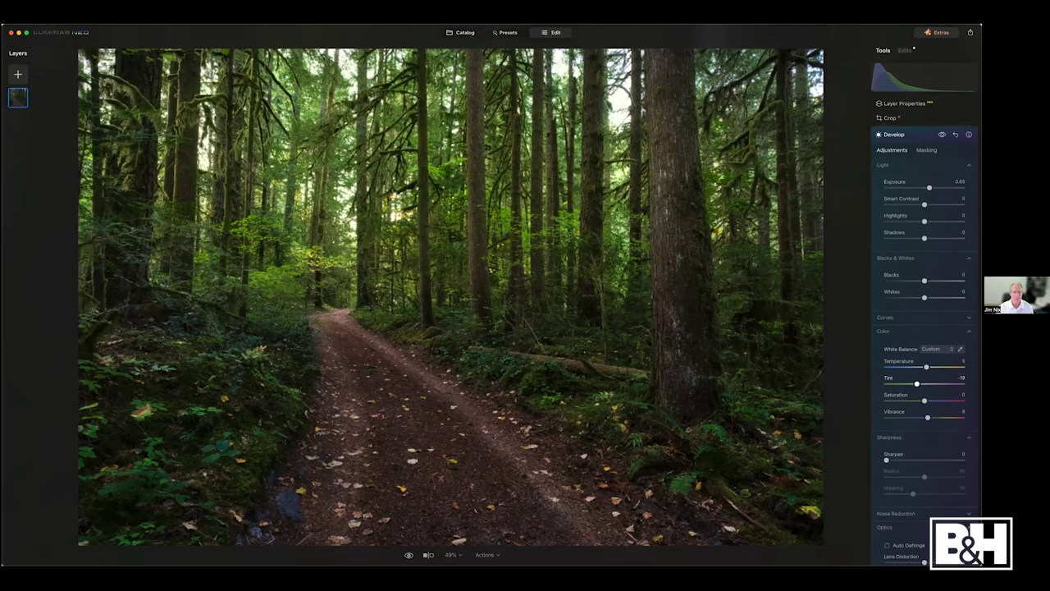
{"action": "scroll", "coordinate": [924, 328], "scroll_direction": "up", "scroll_amount": 1}
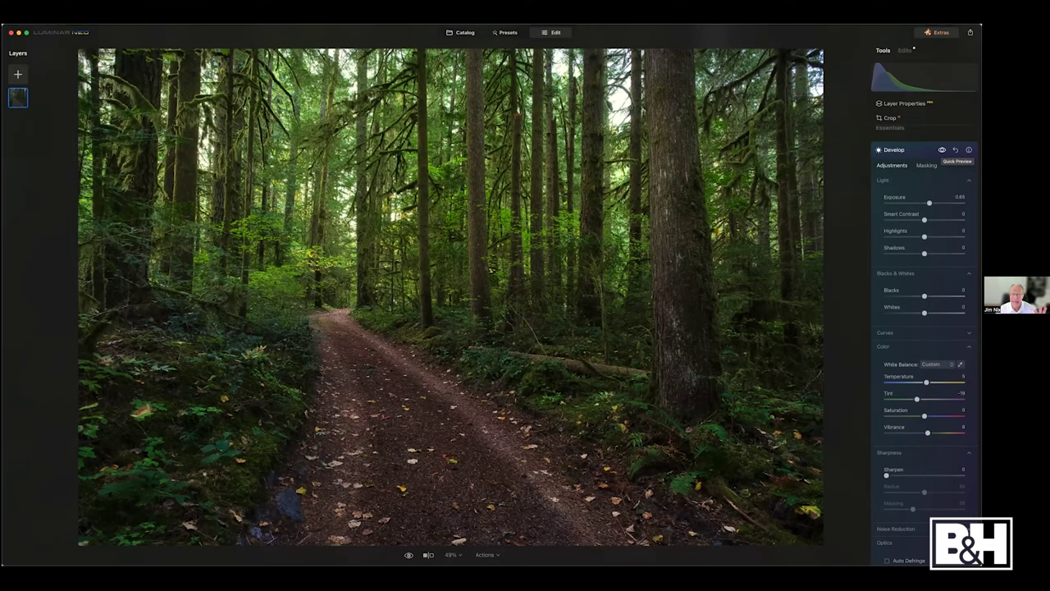
{"action": "left_click", "coordinate": [942, 149]}
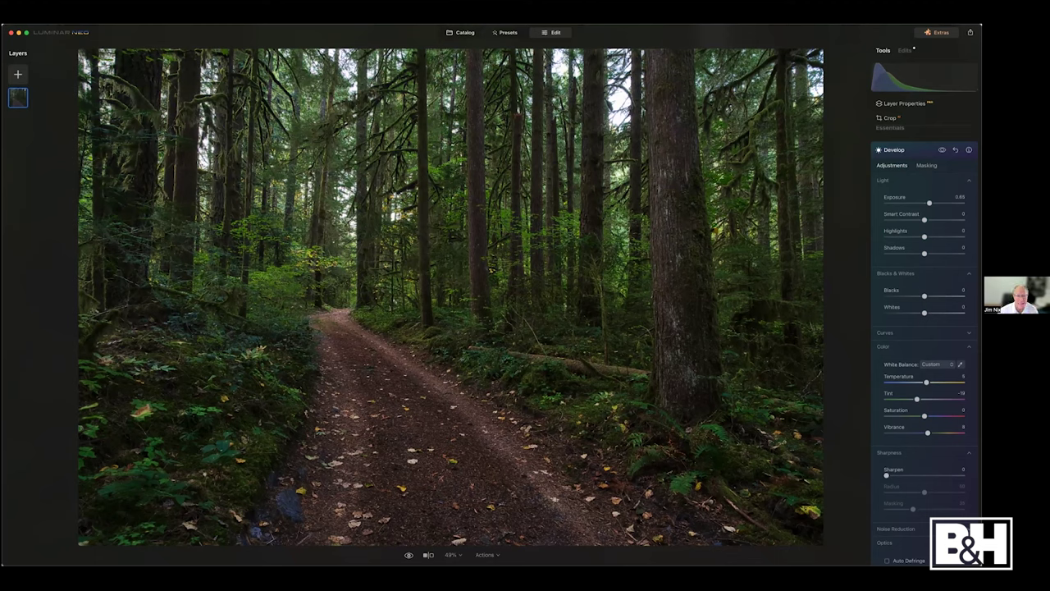
{"action": "left_click", "coordinate": [942, 149]}
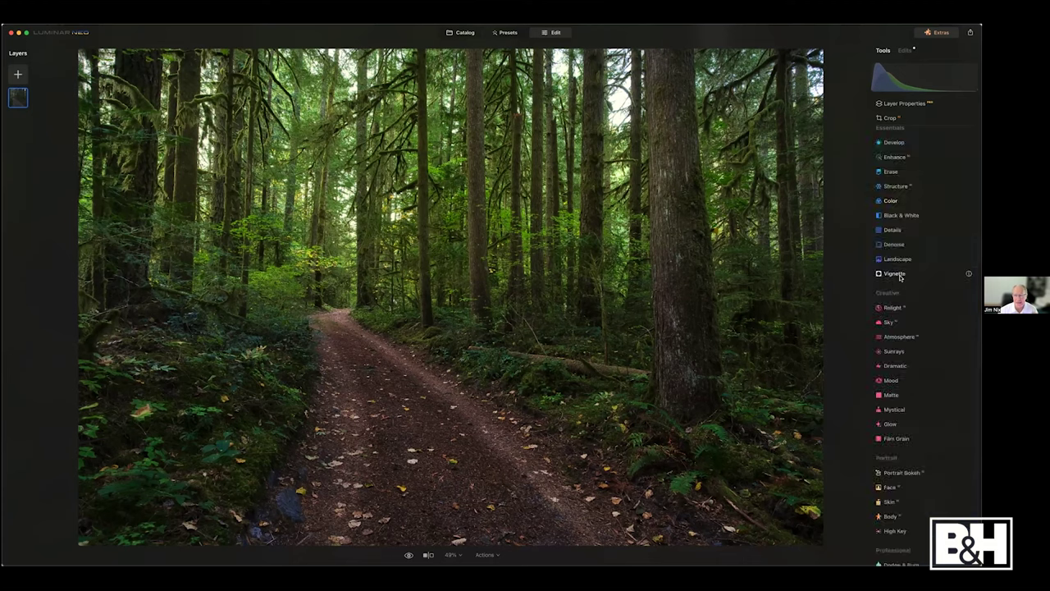
Add a Vignette with Amount about -43, Feather 100, Roundness 49 and Inner Light 39.
{"action": "left_click", "coordinate": [895, 279]}
{"action": "left_click_drag", "start_coordinate": [924, 299], "coordinate": [906, 317]}
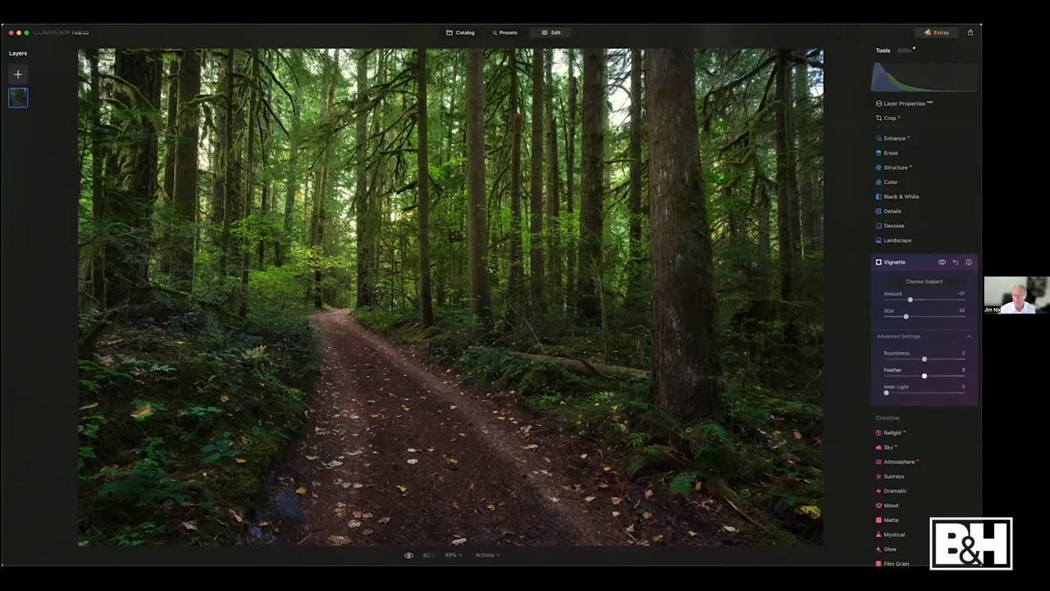
{"action": "left_click_drag", "start_coordinate": [925, 375], "coordinate": [962, 375]}
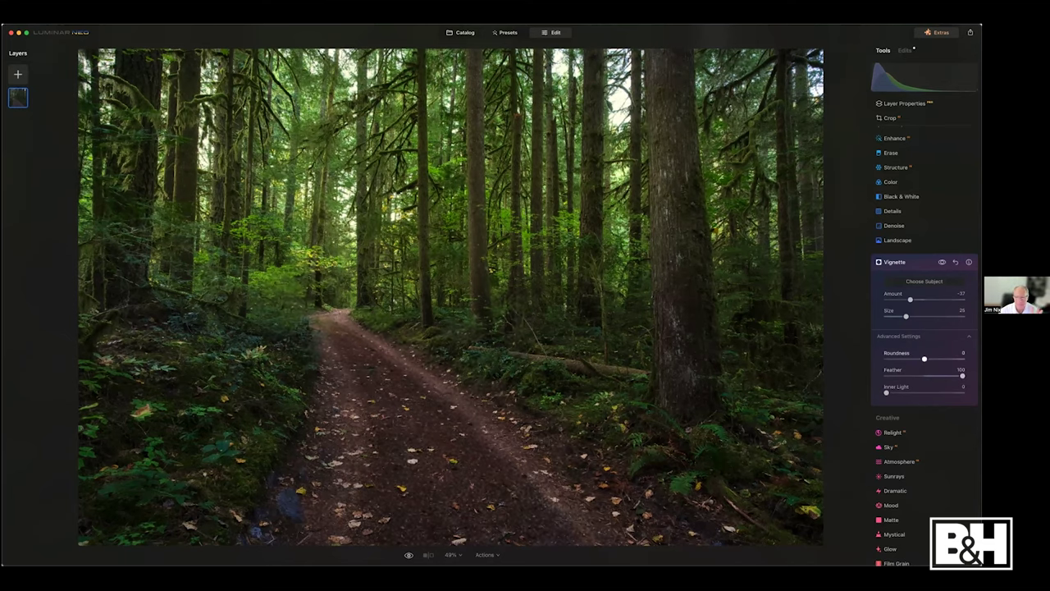
{"action": "left_click_drag", "start_coordinate": [923, 358], "coordinate": [943, 359]}
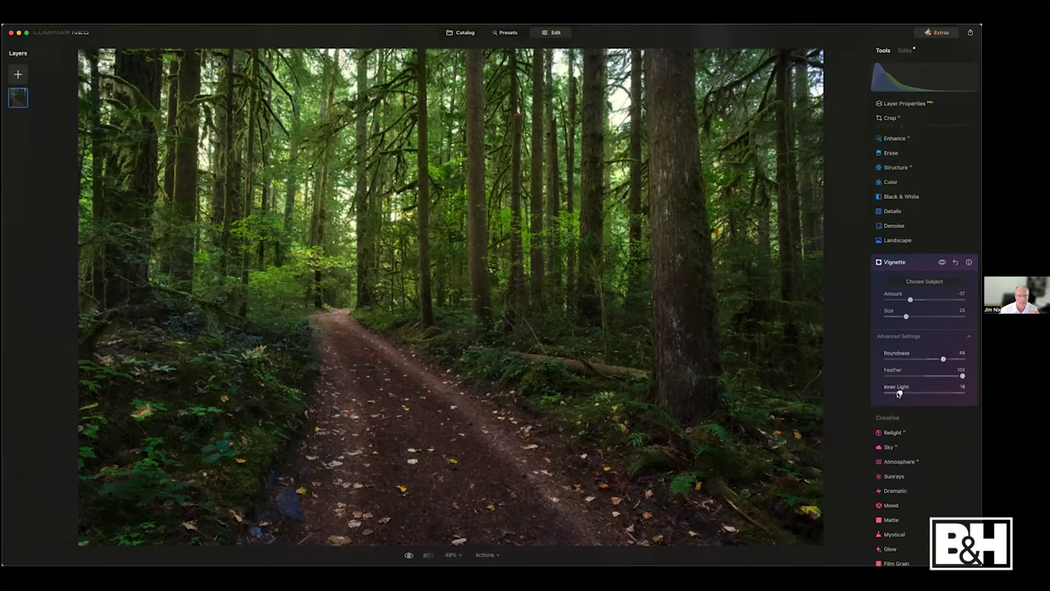
{"action": "left_click_drag", "start_coordinate": [897, 394], "coordinate": [915, 393]}
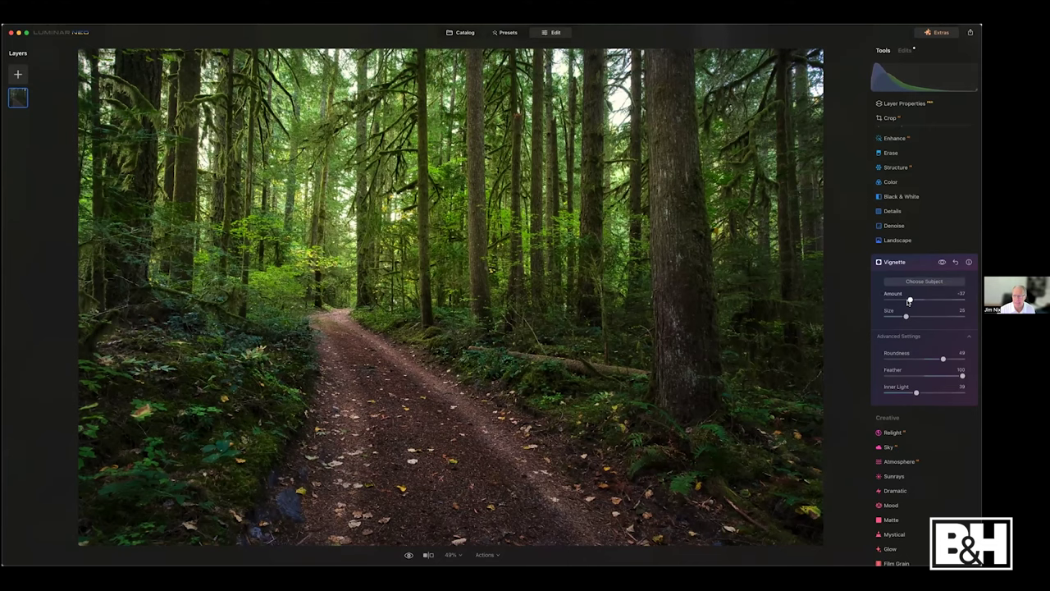
{"action": "left_click_drag", "start_coordinate": [909, 300], "coordinate": [905, 319]}
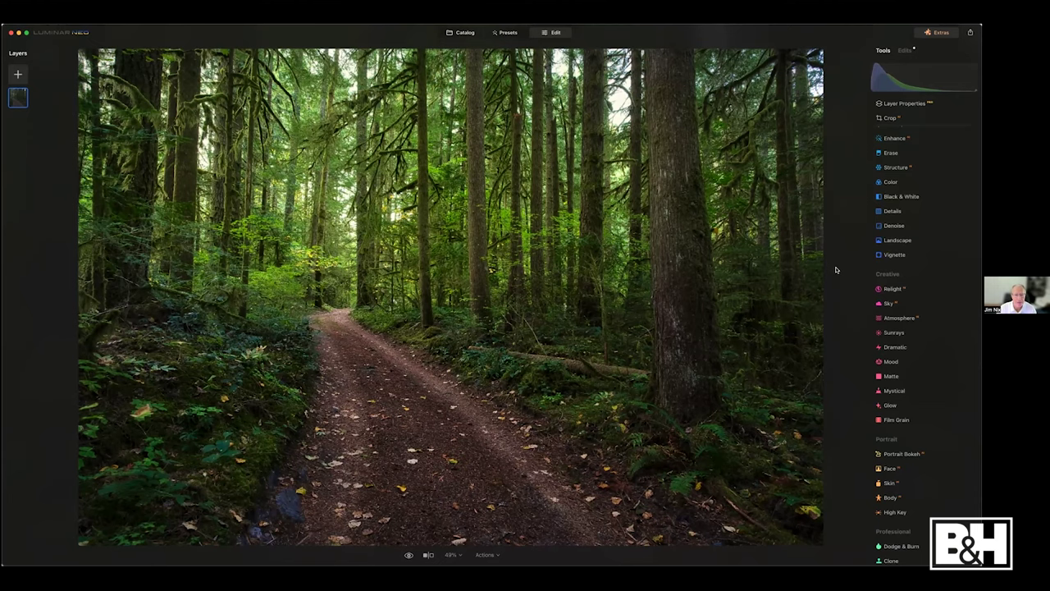
{"action": "key", "text": "backslash"}
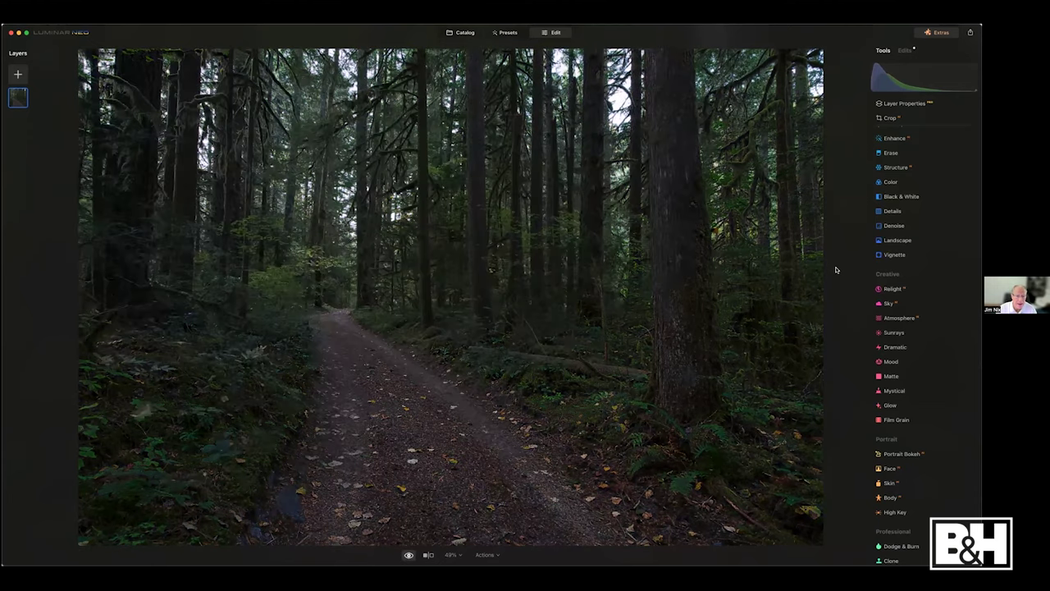
{"action": "key", "text": "backslash"}
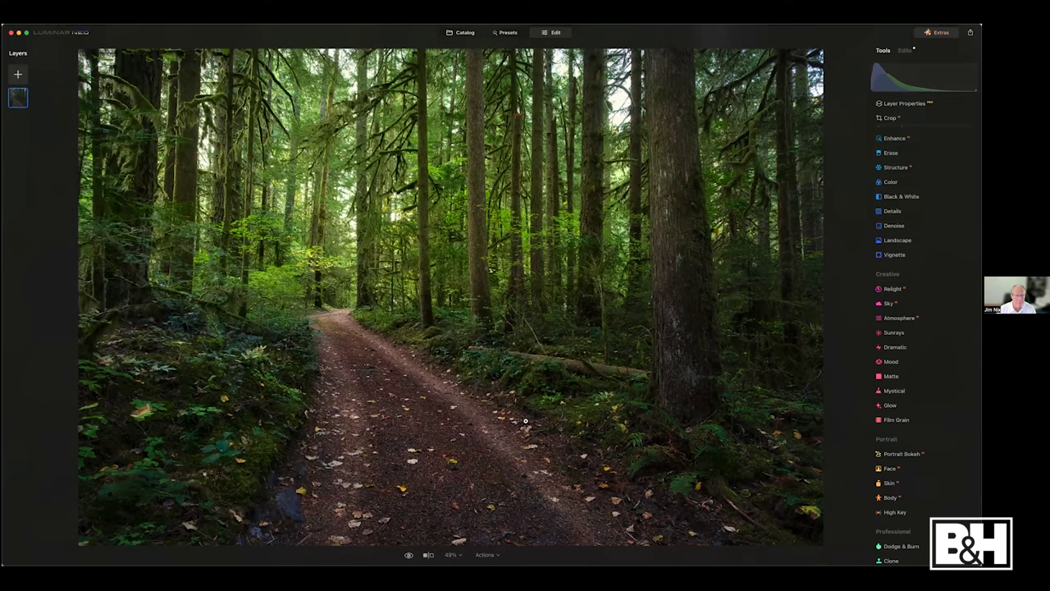
{"action": "left_click", "coordinate": [427, 554]}
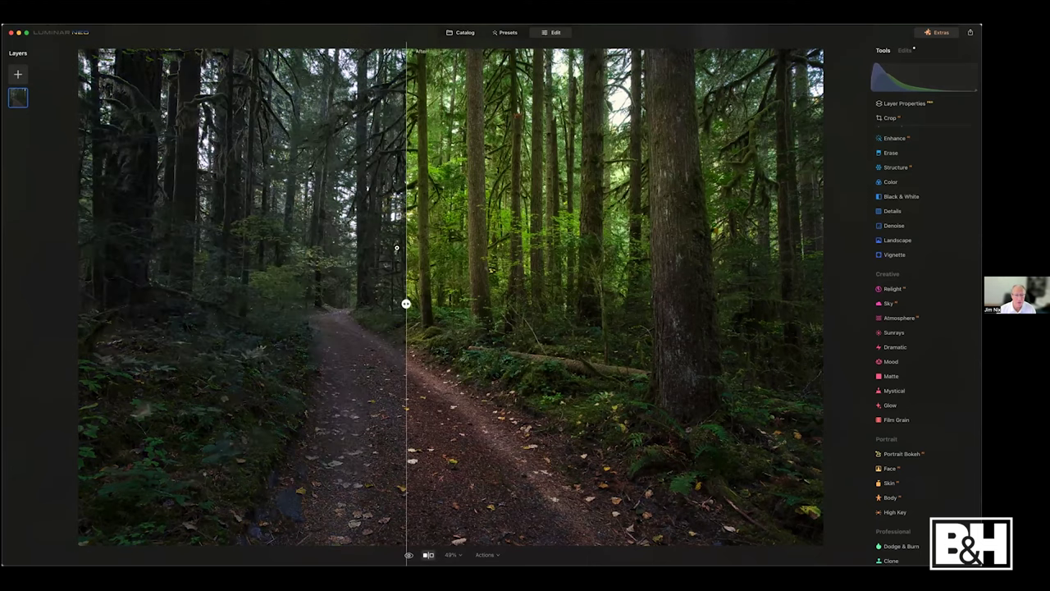
{"action": "left_click_drag", "start_coordinate": [538, 290], "coordinate": [635, 304]}
{"action": "left_click_drag", "start_coordinate": [282, 289], "coordinate": [364, 304]}
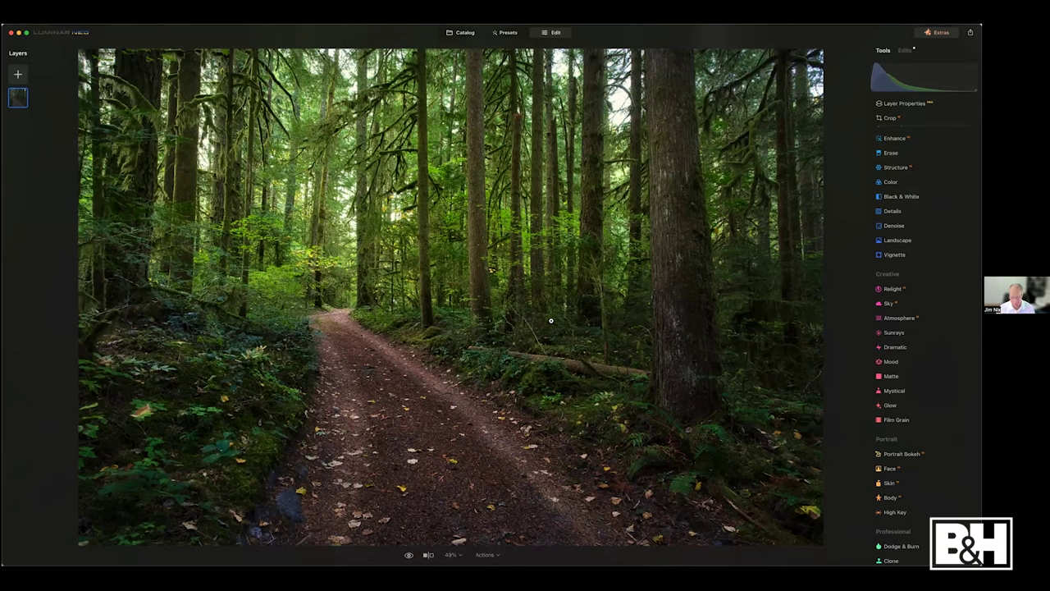
{"action": "key", "text": "backslash"}
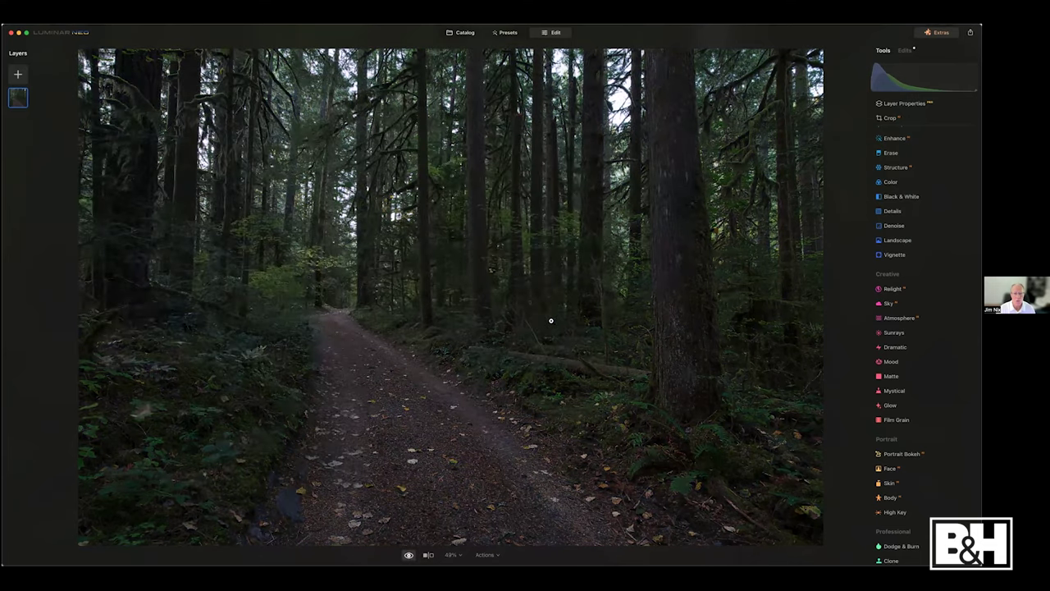
{"action": "key", "text": "backslash"}
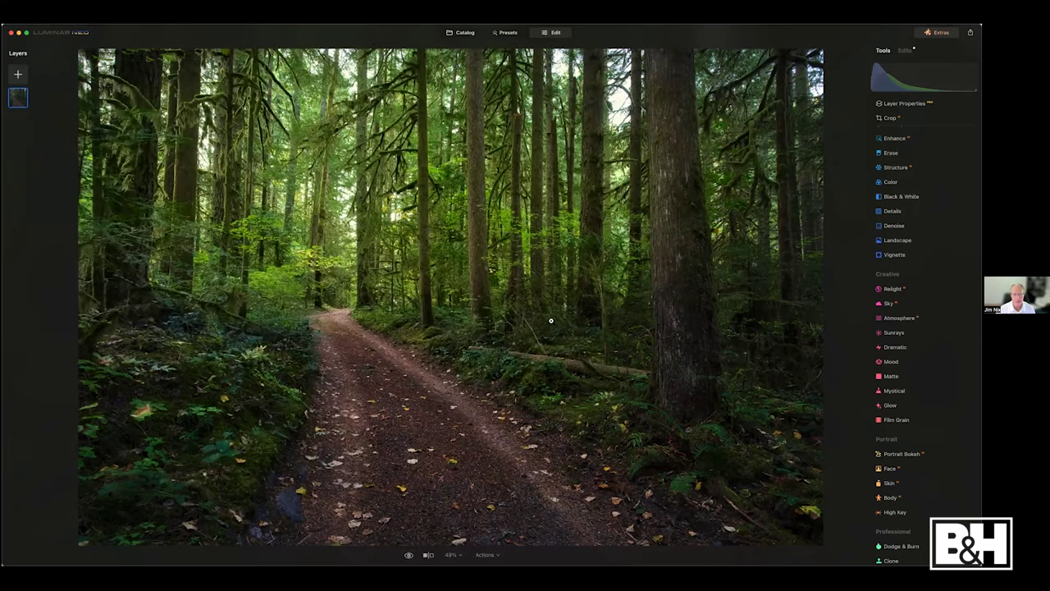
Return to the Catalog and open the dusk river photo with the stone bridge in Edit.
{"action": "left_click", "coordinate": [468, 37]}
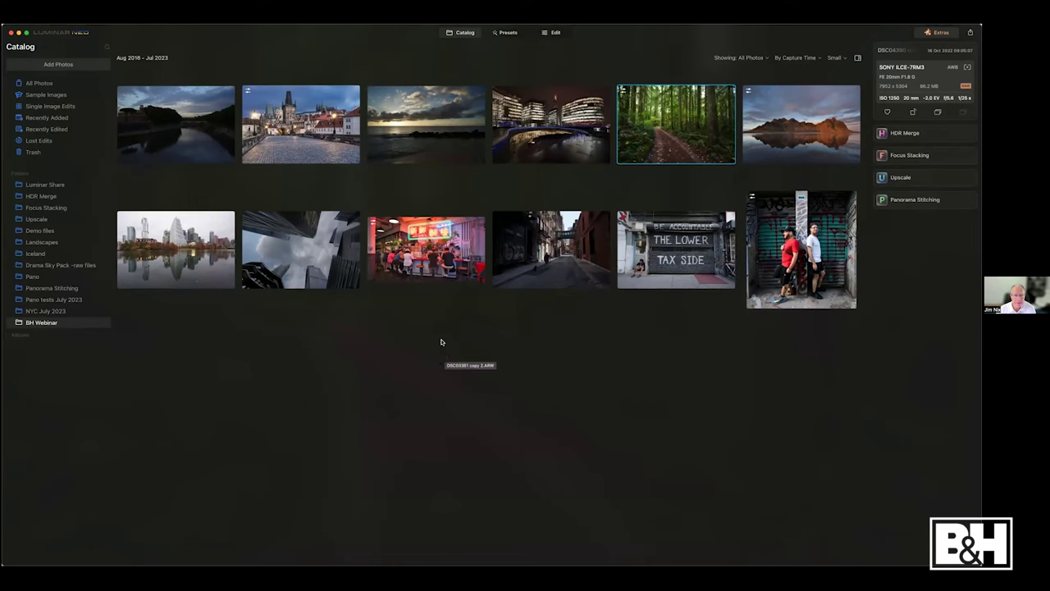
{"action": "left_click", "coordinate": [156, 112]}
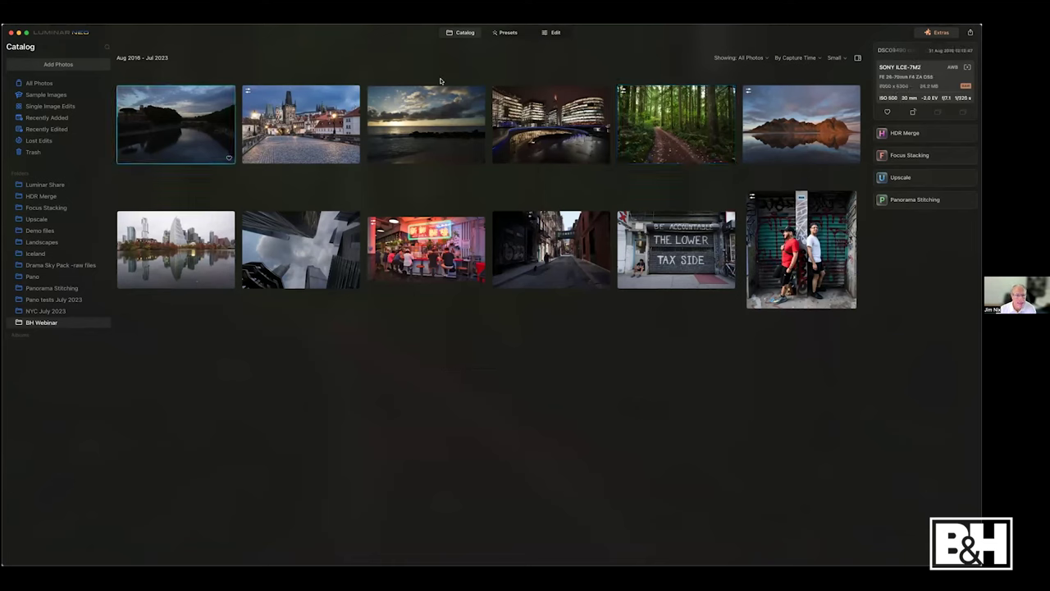
{"action": "left_click", "coordinate": [553, 32]}
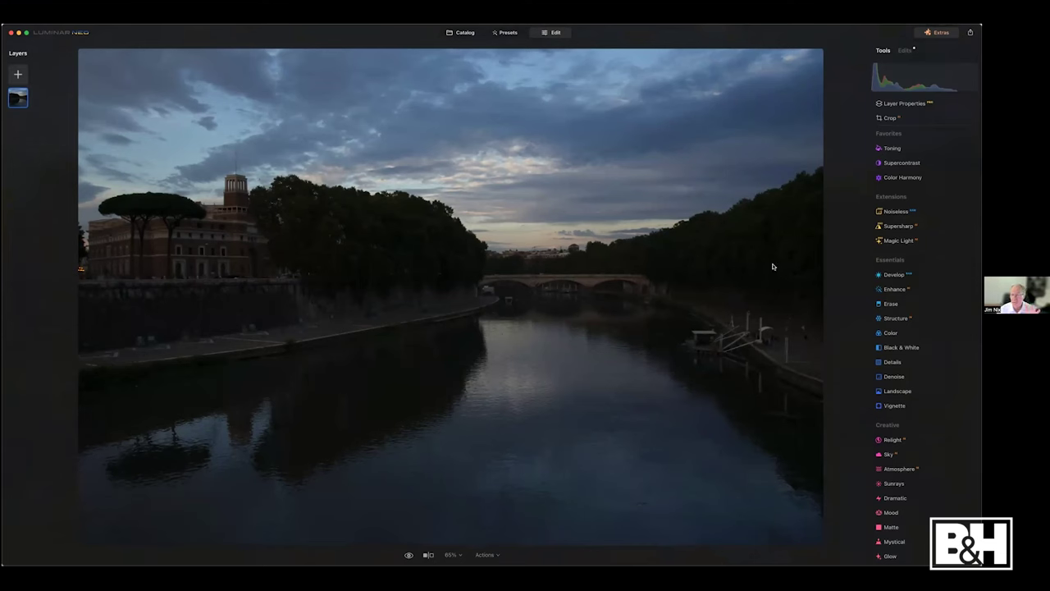
Develop the river photo: Exposure 0.57, Shadows 26, deeper blacks, Temperature 5589, Tint 17, Vibrance 10.
{"action": "left_click", "coordinate": [892, 274]}
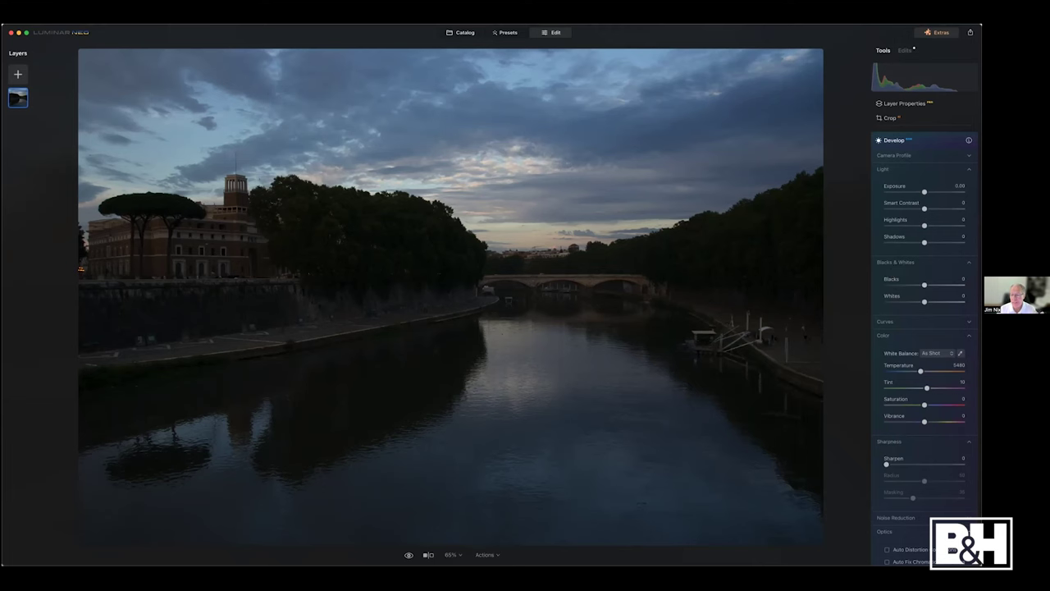
{"action": "left_click_drag", "start_coordinate": [925, 191], "coordinate": [928, 191]}
{"action": "mouse_move", "coordinate": [903, 82]}
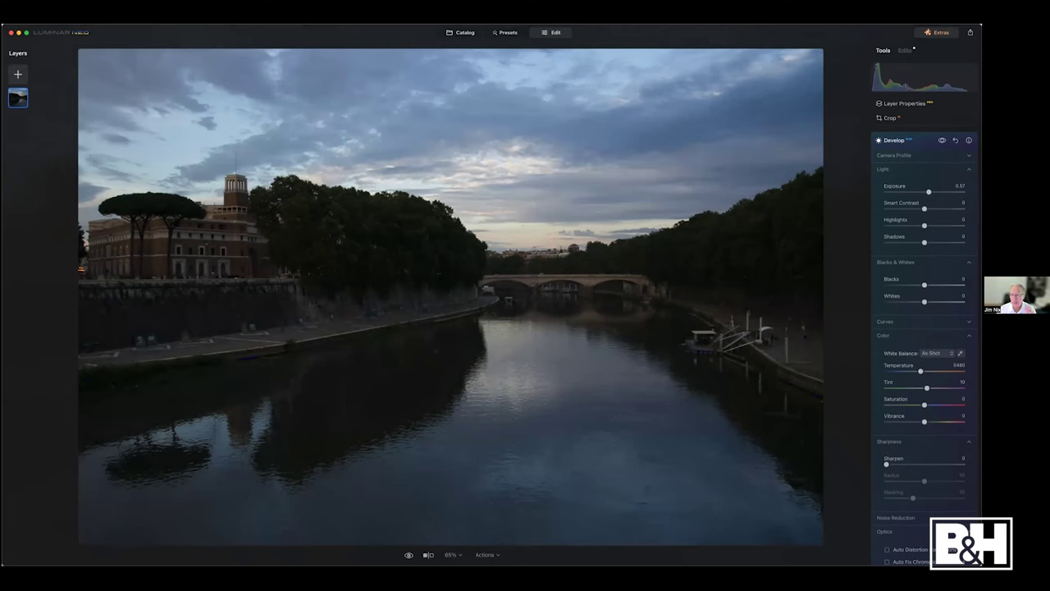
{"action": "left_click_drag", "start_coordinate": [925, 242], "coordinate": [931, 209]}
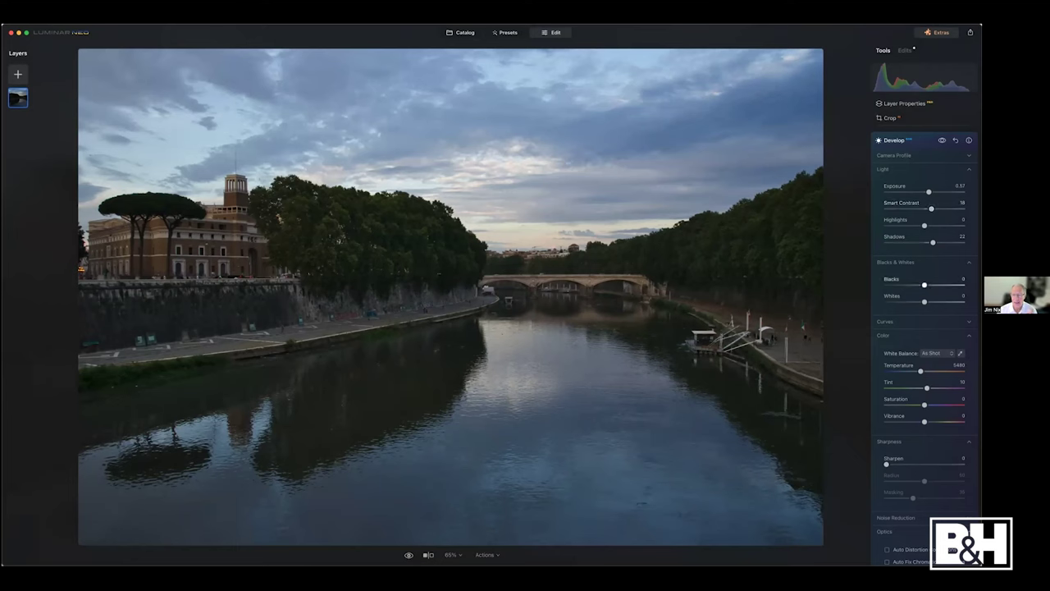
{"action": "left_click_drag", "start_coordinate": [924, 285], "coordinate": [922, 302]}
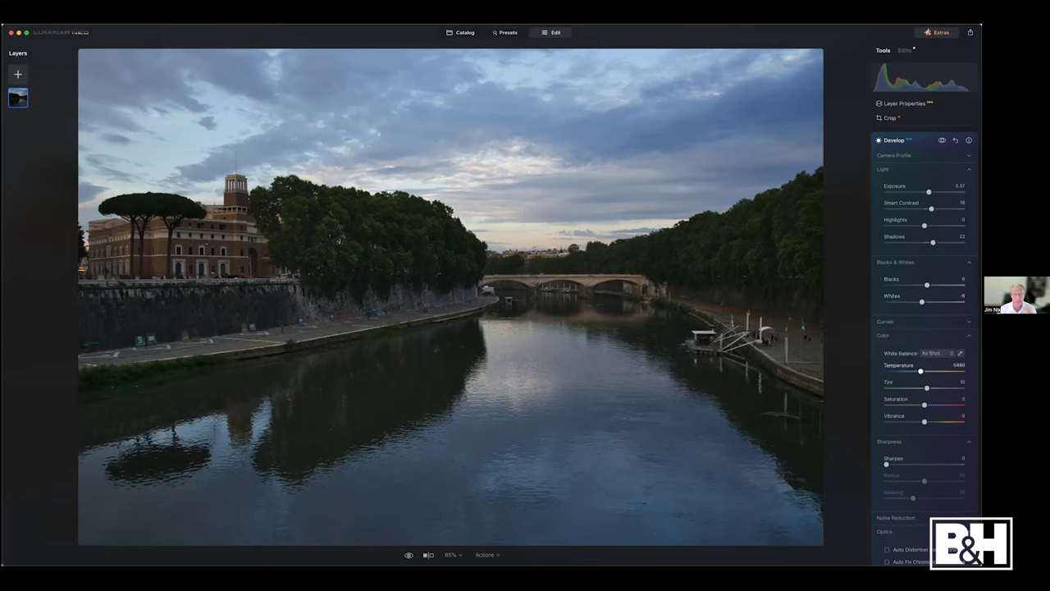
{"action": "left_click_drag", "start_coordinate": [919, 371], "coordinate": [927, 421]}
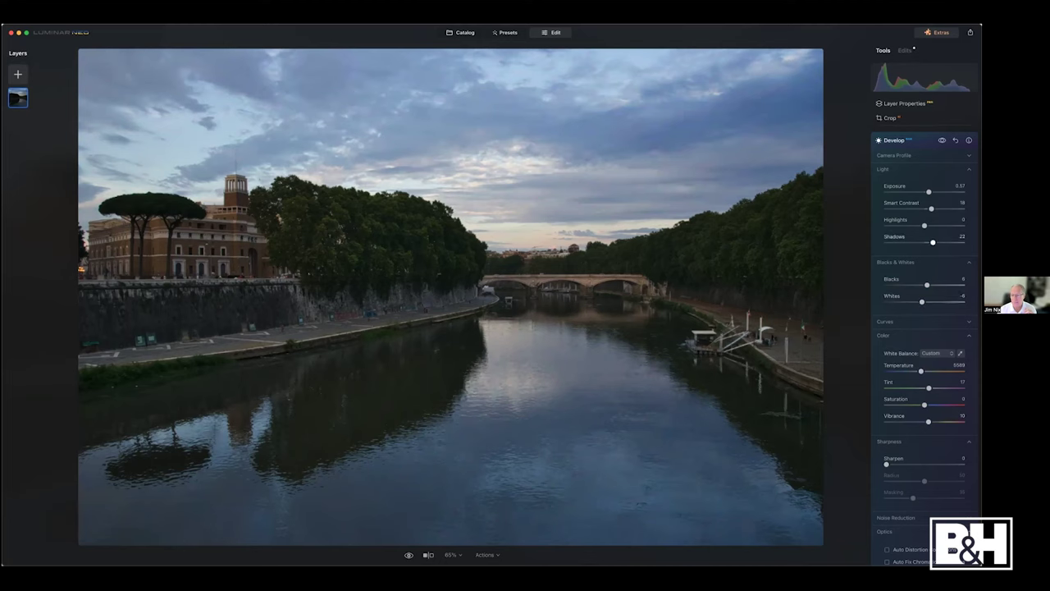
{"action": "left_click_drag", "start_coordinate": [933, 242], "coordinate": [934, 242]}
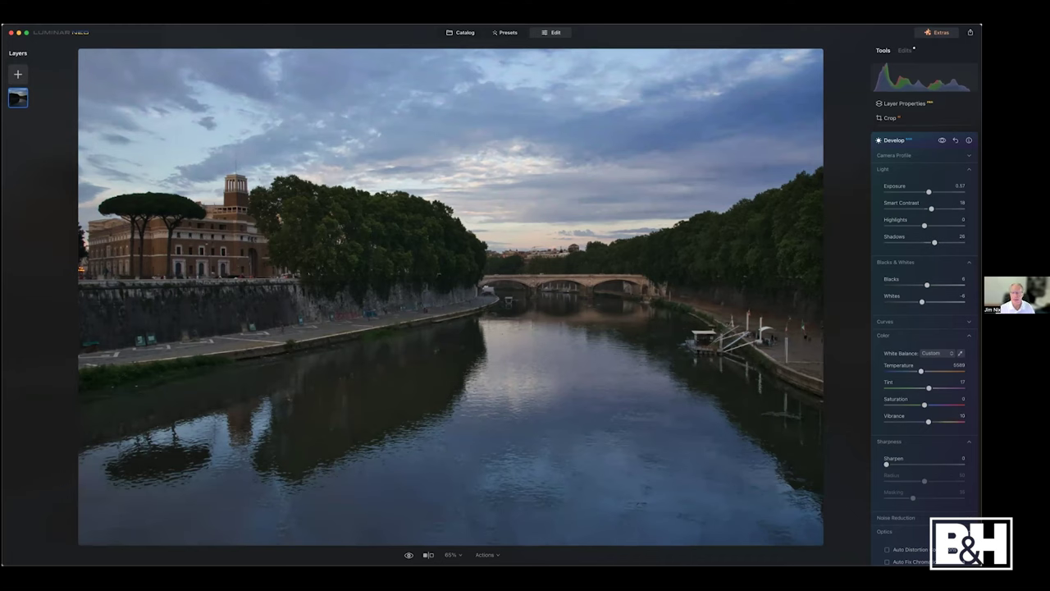
{"action": "left_click", "coordinate": [894, 140]}
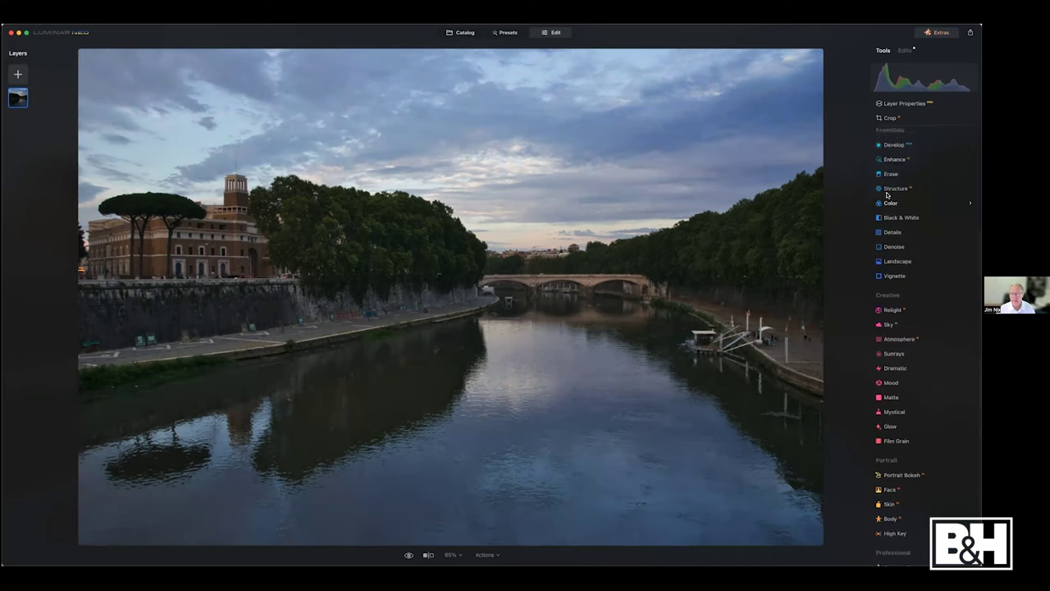
Crop the river photo to 16:9, shifting the image up so the bridge sits higher.
{"action": "left_click", "coordinate": [890, 117]}
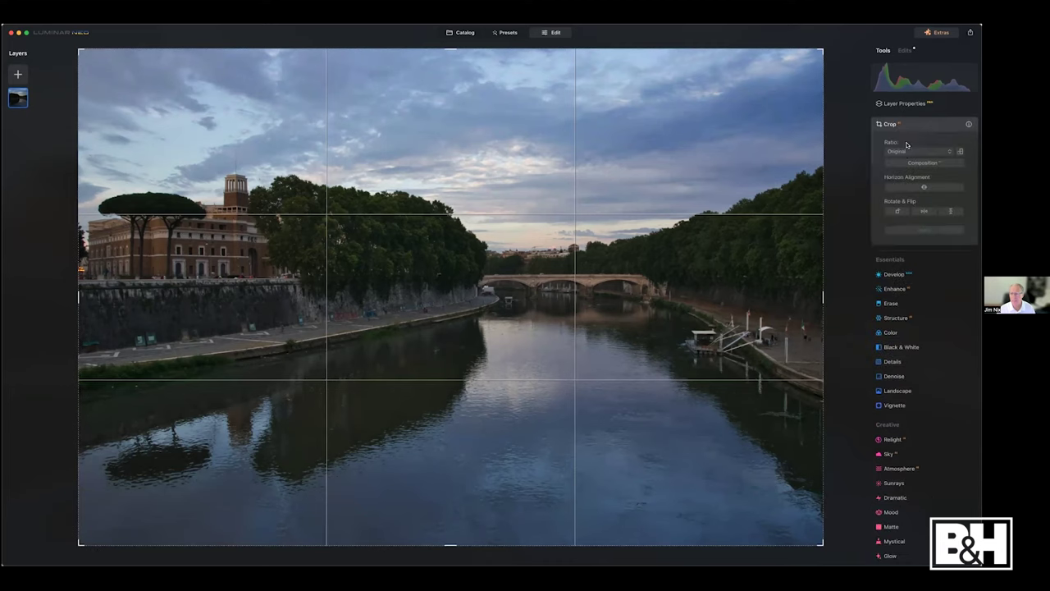
{"action": "left_click", "coordinate": [904, 154]}
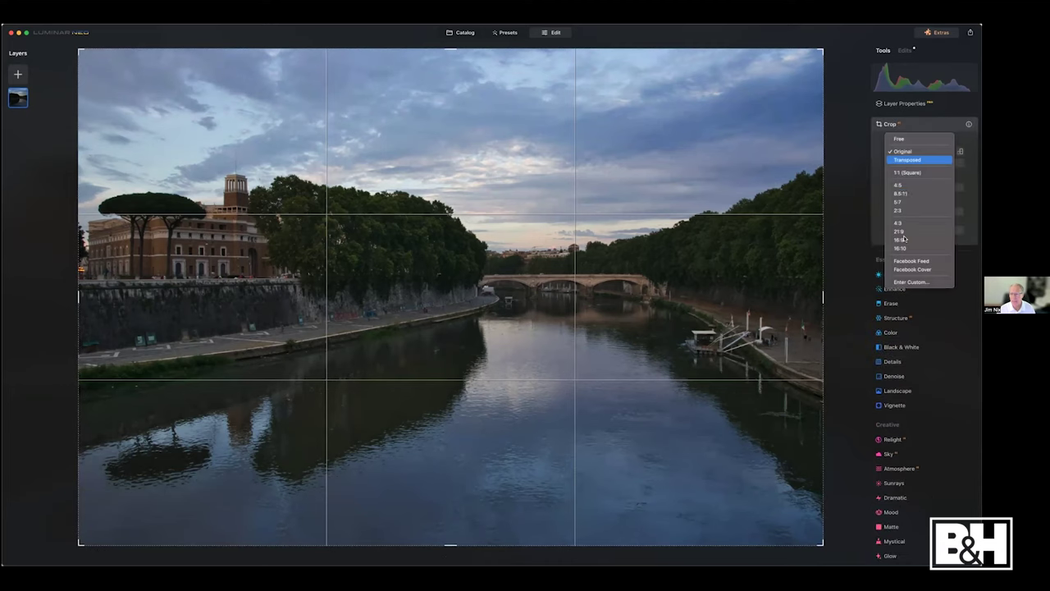
{"action": "left_click", "coordinate": [900, 240]}
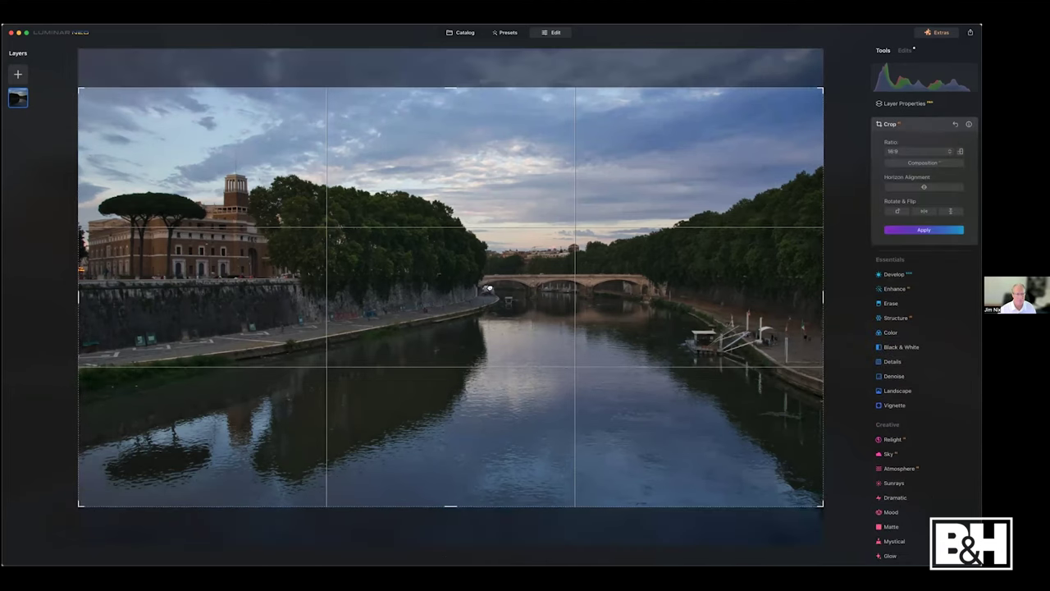
{"action": "left_click_drag", "start_coordinate": [489, 287], "coordinate": [489, 281]}
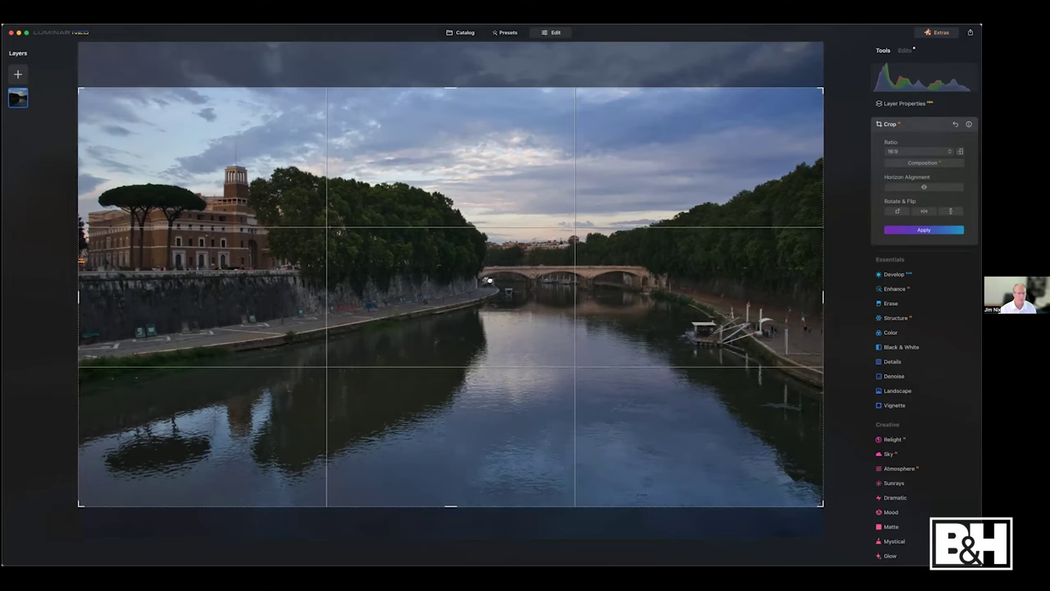
{"action": "left_click_drag", "start_coordinate": [489, 280], "coordinate": [487, 264]}
{"action": "key", "text": "Return"}
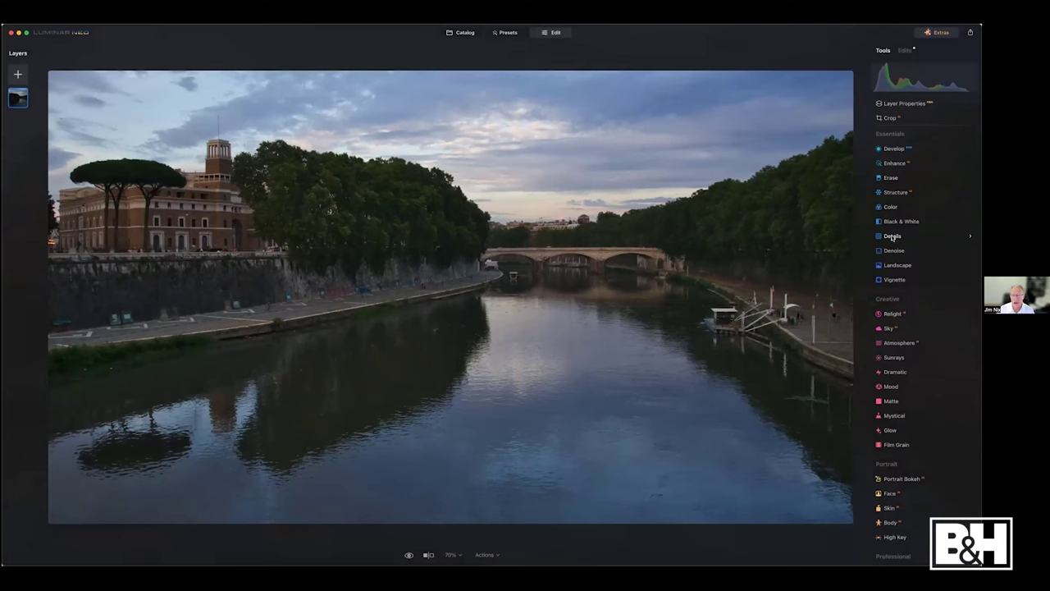
Lower Structure Amount to -21, then scroll the Tools list back up to Favorites.
{"action": "left_click", "coordinate": [899, 194]}
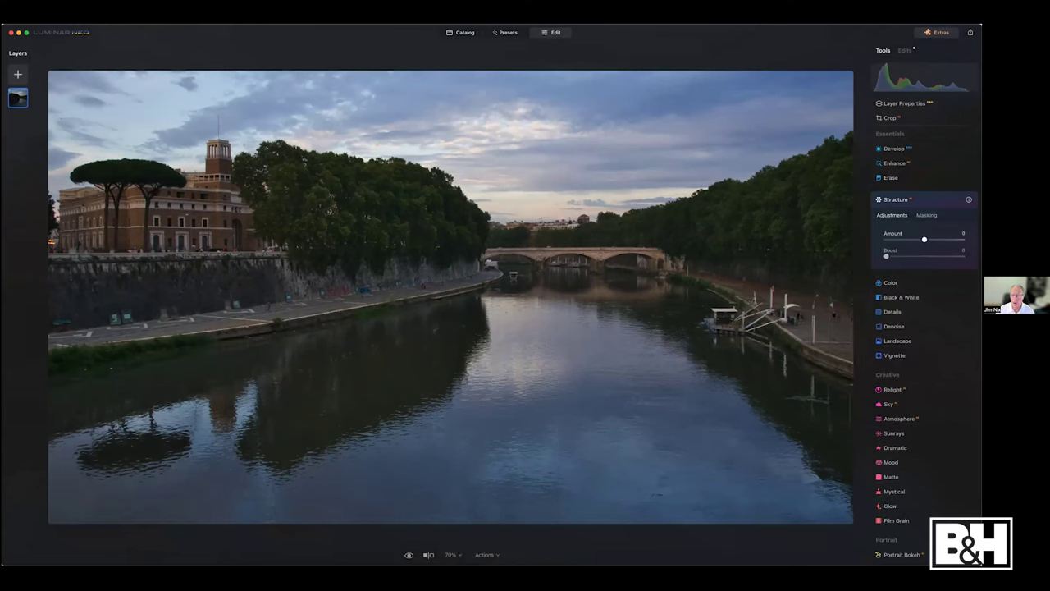
{"action": "left_click_drag", "start_coordinate": [924, 238], "coordinate": [908, 239]}
{"action": "left_click", "coordinate": [903, 199]}
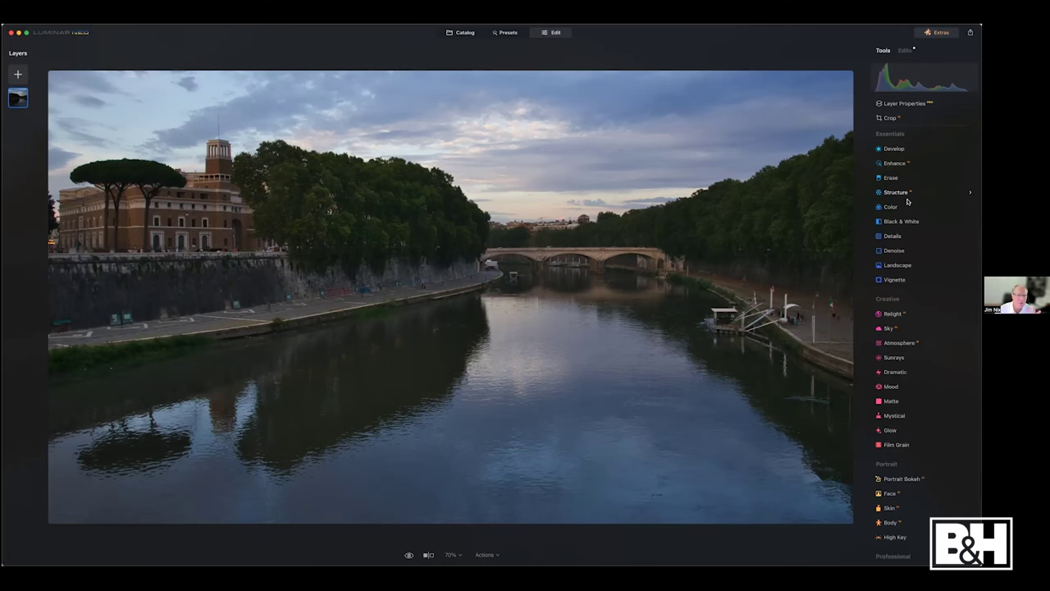
{"action": "scroll", "coordinate": [907, 201], "scroll_direction": "up", "scroll_amount": 3}
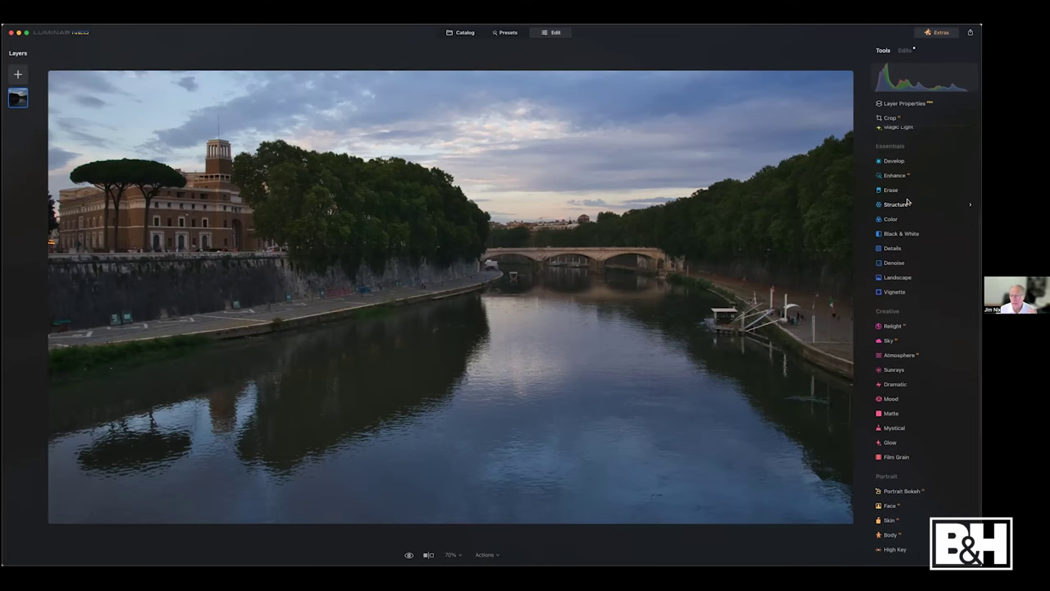
{"action": "scroll", "coordinate": [906, 201], "scroll_direction": "up", "scroll_amount": 2}
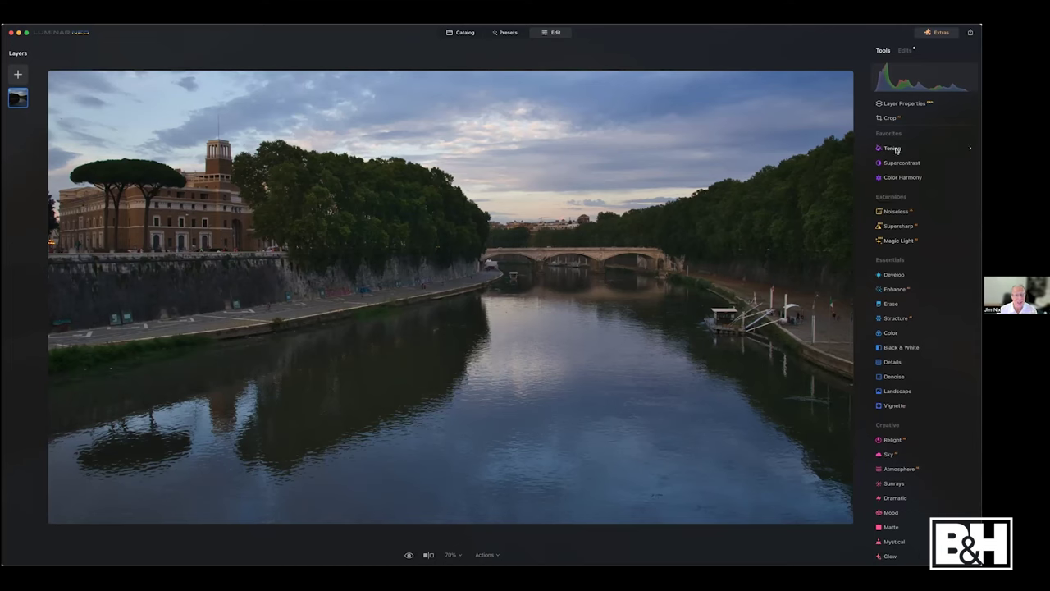
Tint the highlights with Toning at Saturation 21 and close the Toning settings.
{"action": "left_click", "coordinate": [896, 150]}
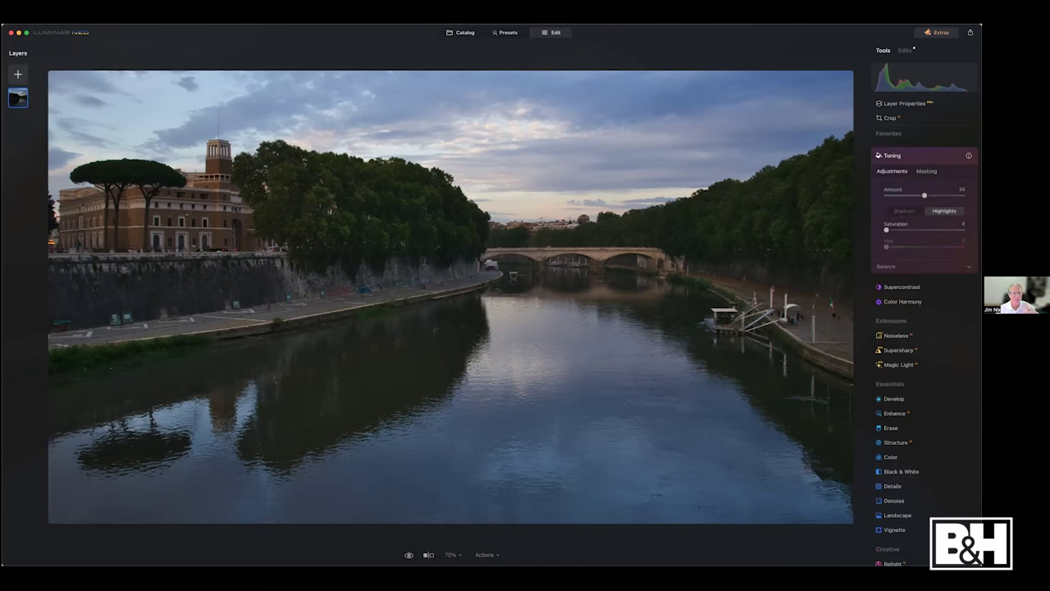
{"action": "left_click", "coordinate": [887, 266]}
{"action": "left_click", "coordinate": [887, 266]}
{"action": "left_click_drag", "start_coordinate": [886, 231], "coordinate": [904, 231]}
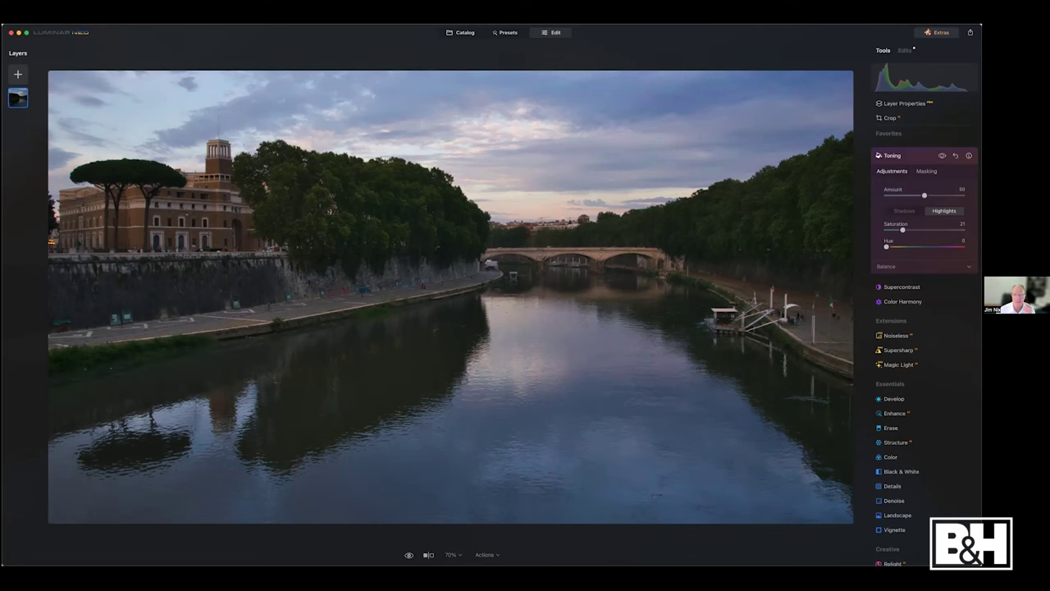
{"action": "left_click", "coordinate": [919, 155]}
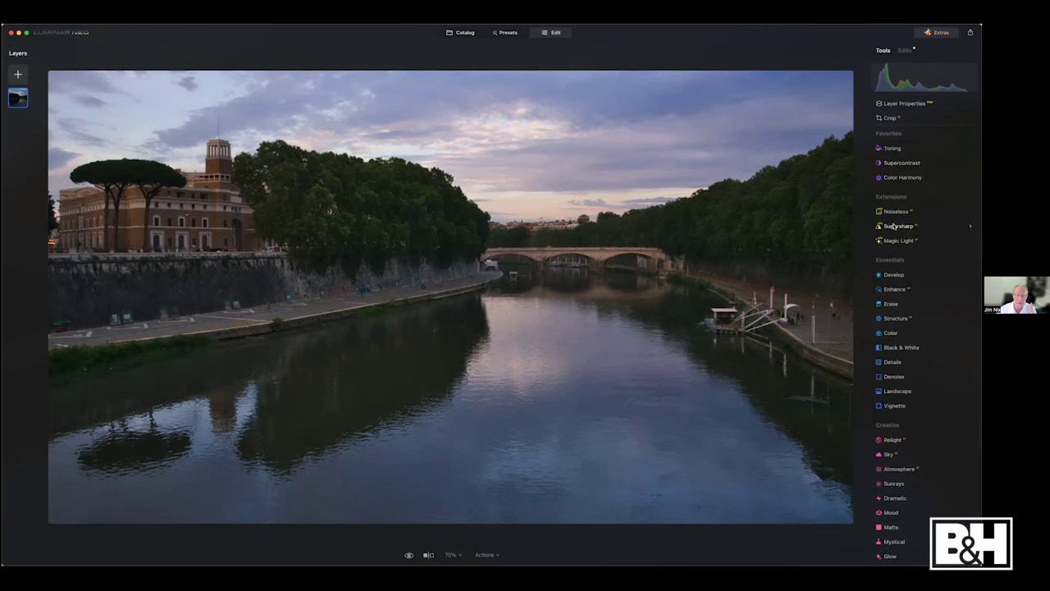
{"action": "scroll", "coordinate": [895, 225], "scroll_direction": "down", "scroll_amount": 2}
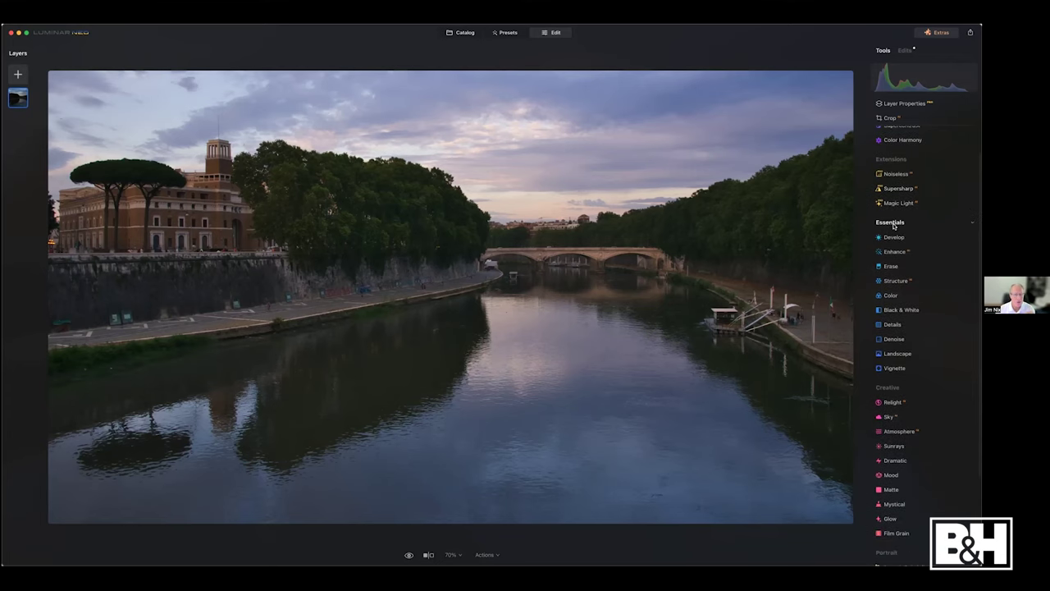
{"action": "scroll", "coordinate": [894, 226], "scroll_direction": "down", "scroll_amount": 1}
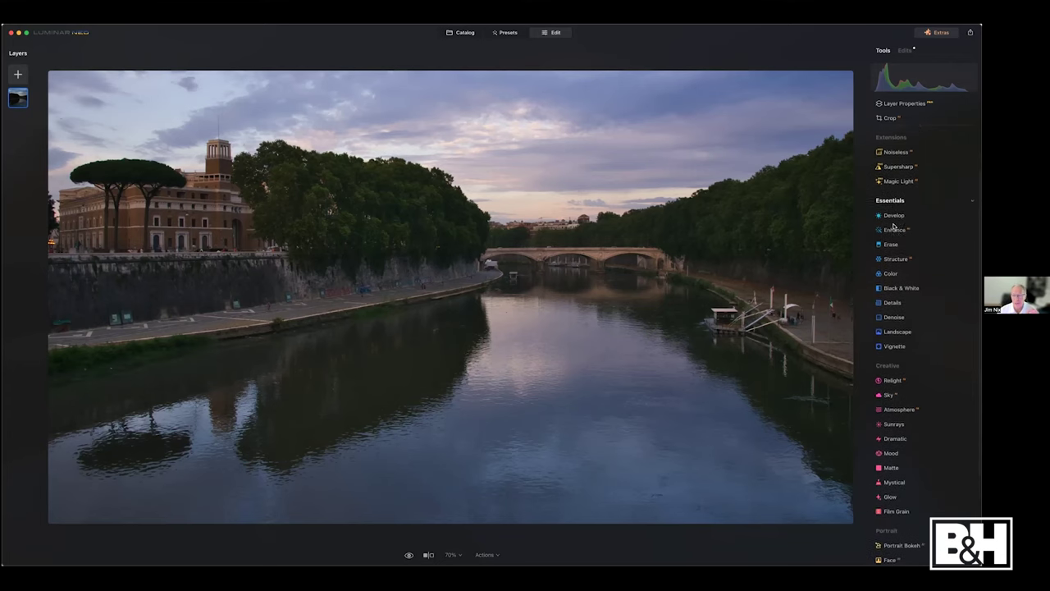
{"action": "scroll", "coordinate": [894, 227], "scroll_direction": "down", "scroll_amount": 3}
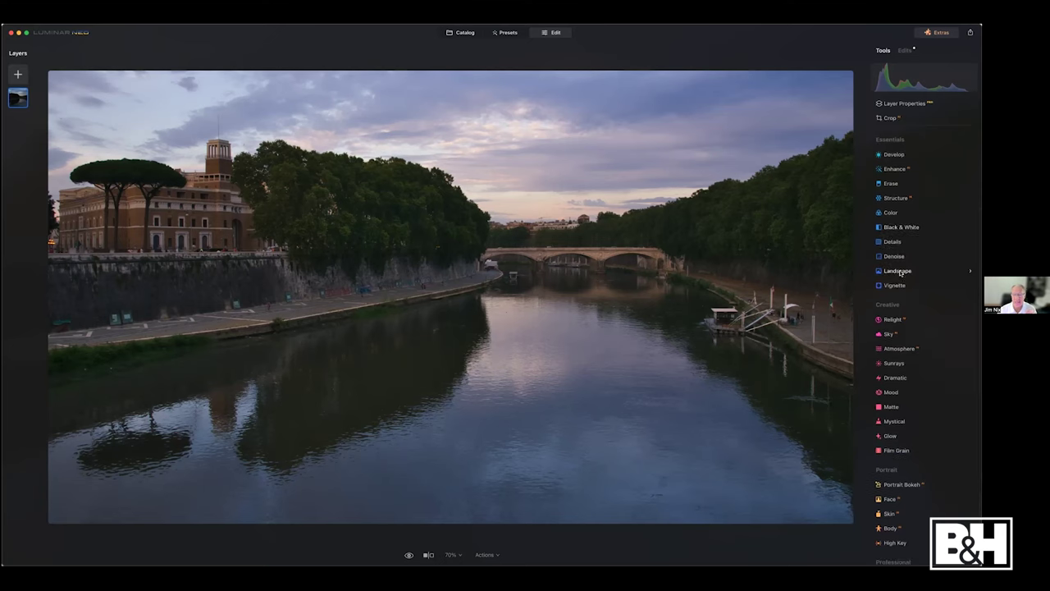
{"action": "left_click", "coordinate": [899, 272]}
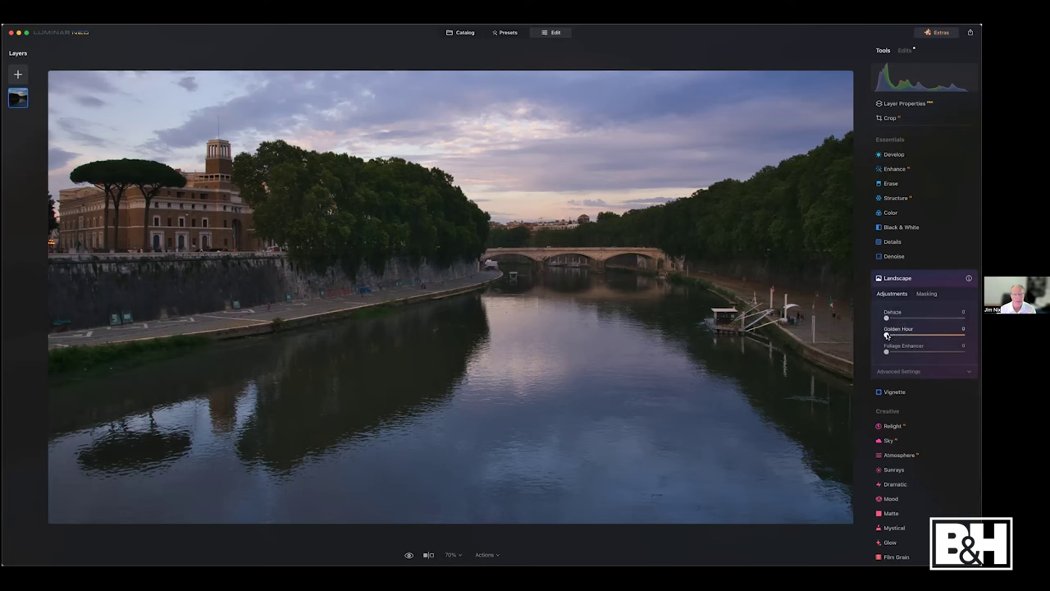
{"action": "left_click_drag", "start_coordinate": [887, 335], "coordinate": [930, 335]}
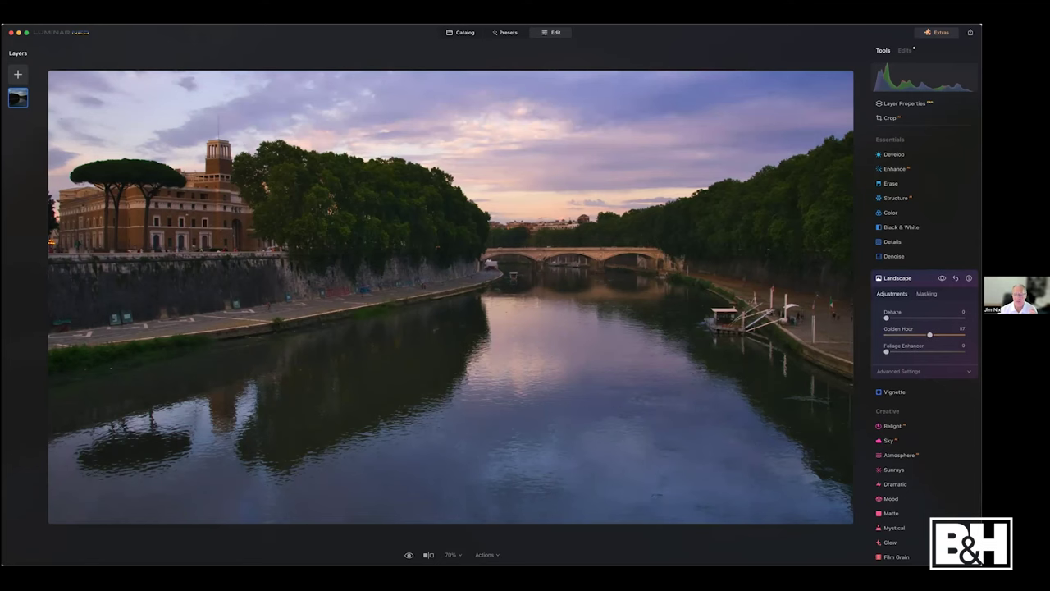
{"action": "key", "text": "backslash"}
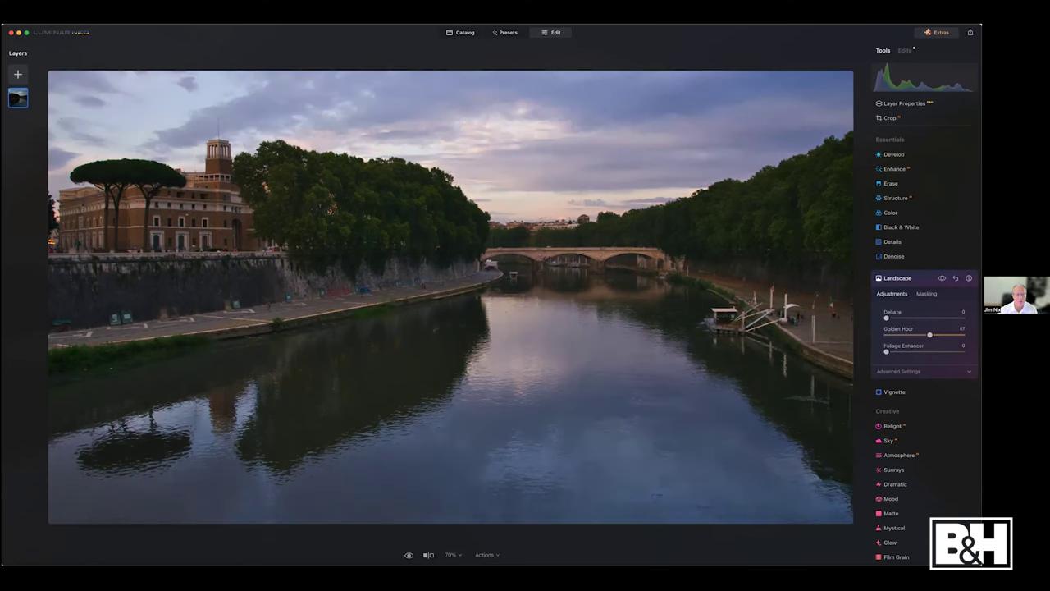
{"action": "left_click", "coordinate": [941, 279]}
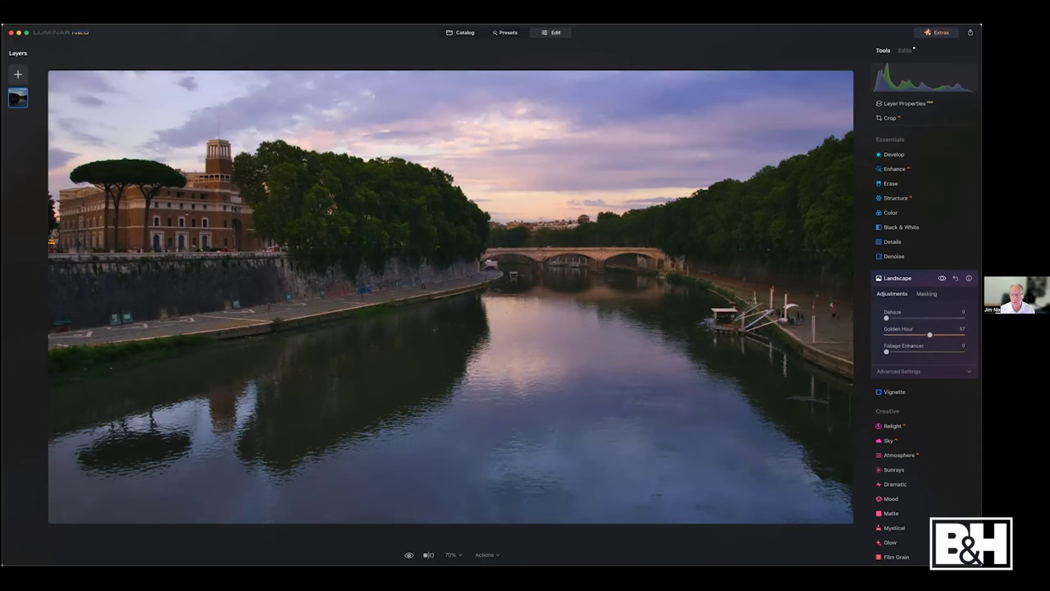
{"action": "left_click", "coordinate": [955, 279]}
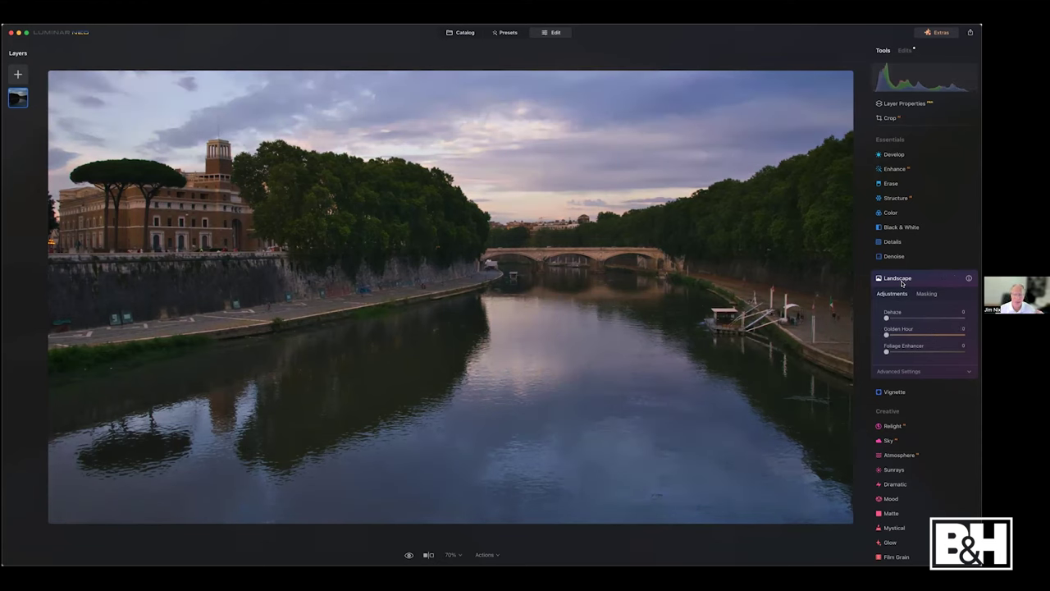
{"action": "left_click", "coordinate": [902, 283]}
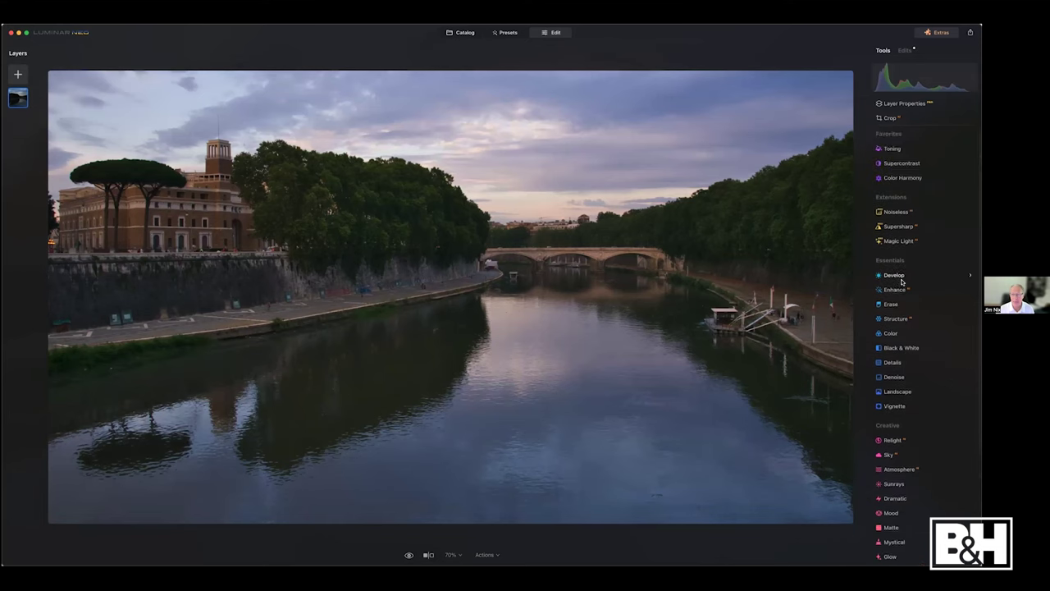
Set Color Harmony Brilliance to 12 and Warmth to 10.
{"action": "left_click", "coordinate": [906, 178]}
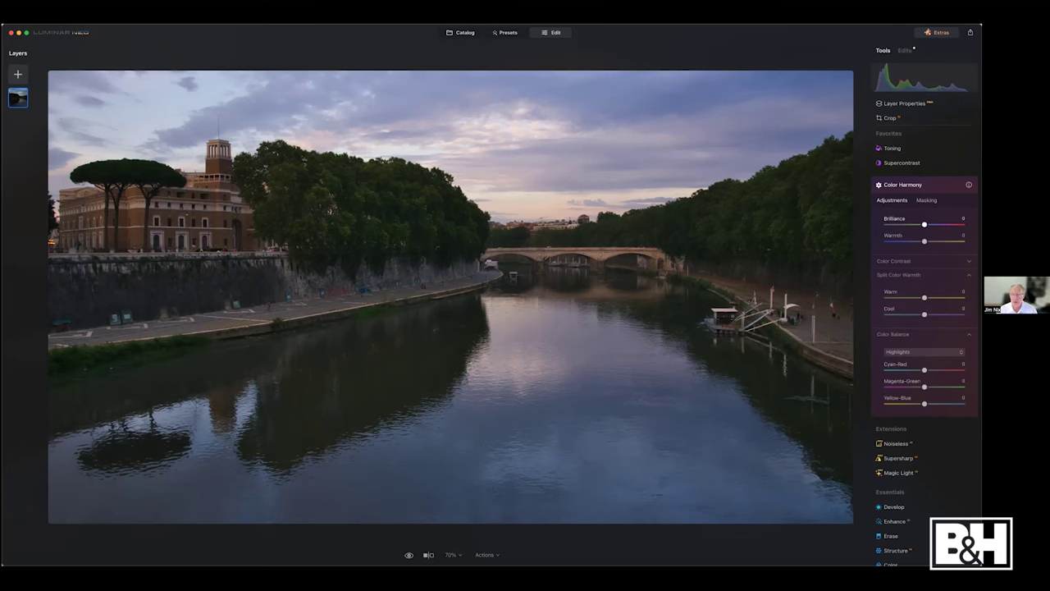
{"action": "left_click_drag", "start_coordinate": [924, 224], "coordinate": [929, 224]}
{"action": "left_click_drag", "start_coordinate": [923, 242], "coordinate": [928, 242]}
Dial the split colors to Warm about 28 and Cool -8, then show the effect.
{"action": "left_click_drag", "start_coordinate": [923, 297], "coordinate": [945, 297]}
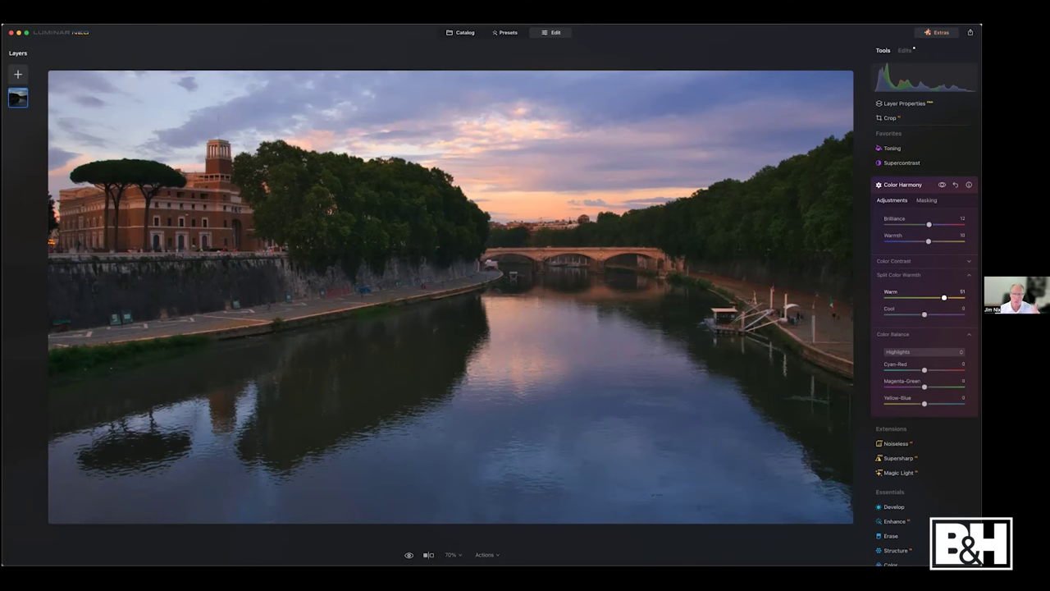
{"action": "left_click", "coordinate": [909, 296]}
{"action": "left_click_drag", "start_coordinate": [909, 296], "coordinate": [932, 297]}
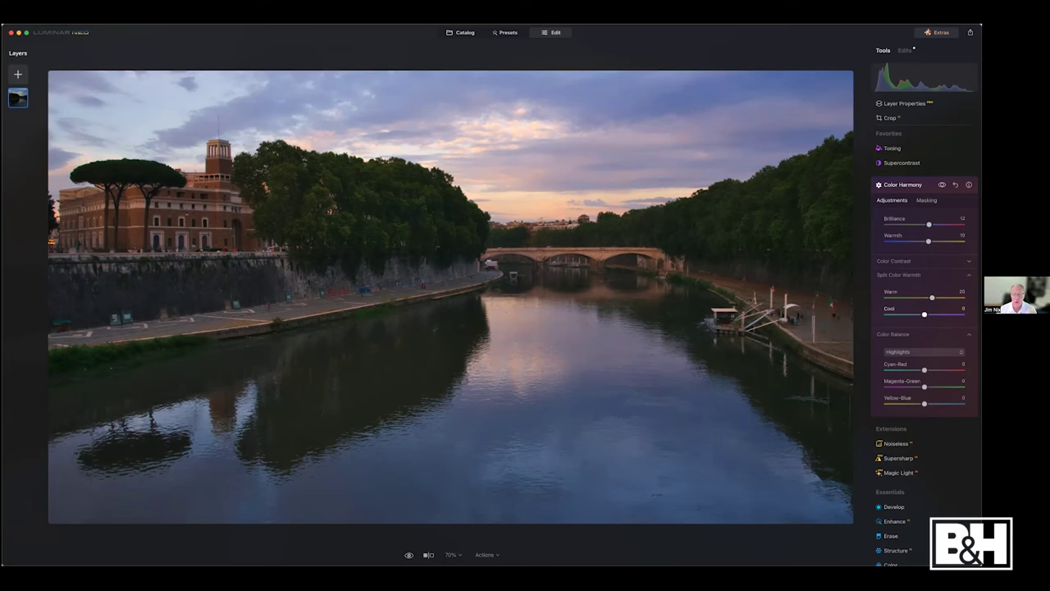
{"action": "left_click_drag", "start_coordinate": [924, 314], "coordinate": [908, 316]}
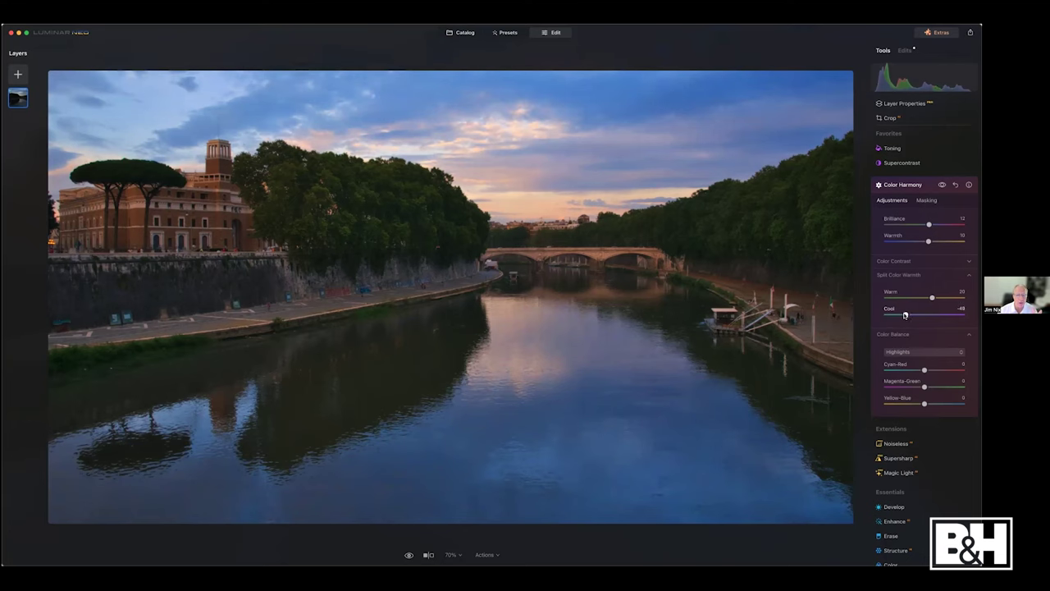
{"action": "mouse_move", "coordinate": [906, 315]}
{"action": "left_mouse_down"}
{"action": "mouse_move", "coordinate": [948, 314]}
{"action": "mouse_move", "coordinate": [924, 314]}
{"action": "left_mouse_up"}
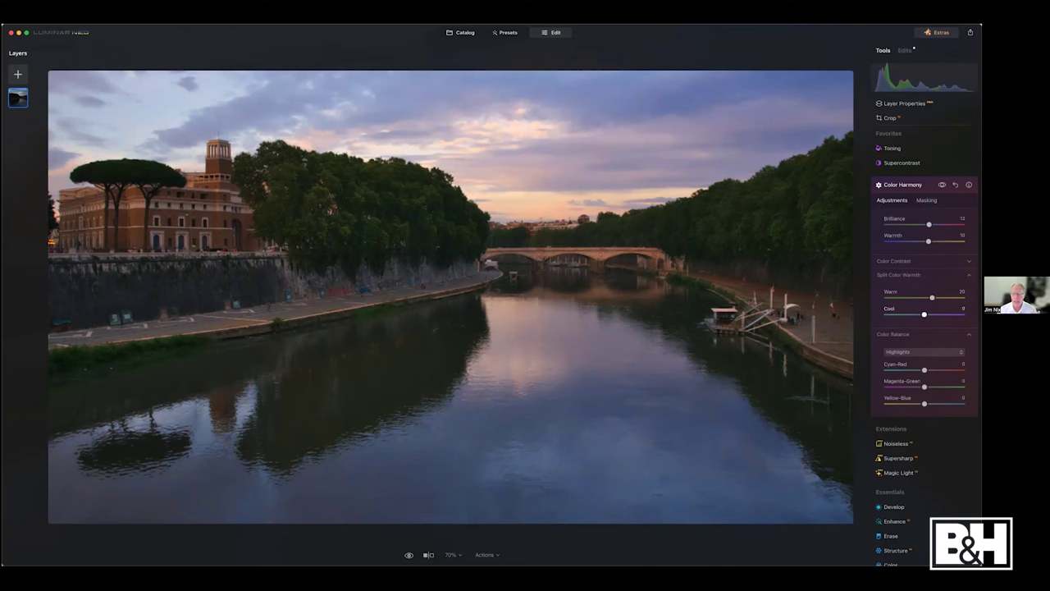
{"action": "left_click_drag", "start_coordinate": [924, 315], "coordinate": [921, 315]}
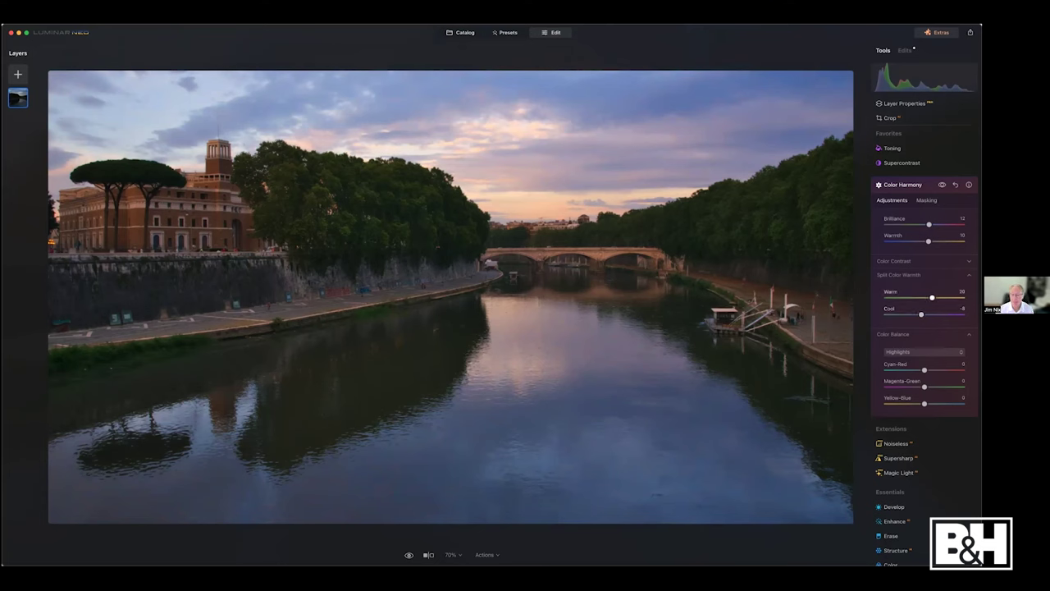
{"action": "left_click_drag", "start_coordinate": [933, 297], "coordinate": [935, 297]}
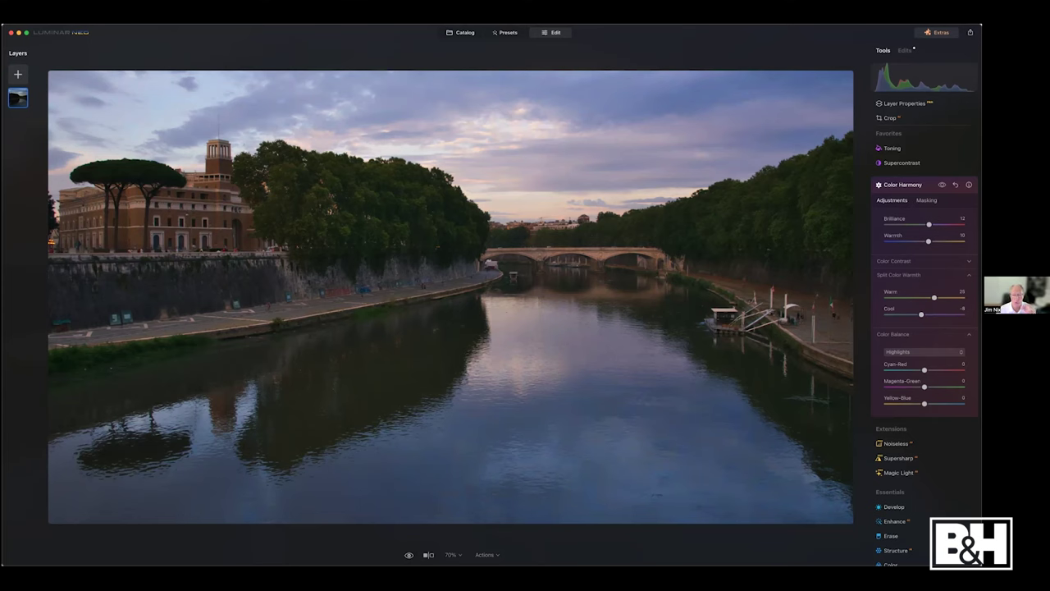
{"action": "left_click", "coordinate": [942, 184]}
Reset Color Harmony and shift Color Balance highlights toward red and magenta.
{"action": "left_click", "coordinate": [955, 184]}
{"action": "scroll", "coordinate": [906, 352], "scroll_direction": "down", "scroll_amount": 1}
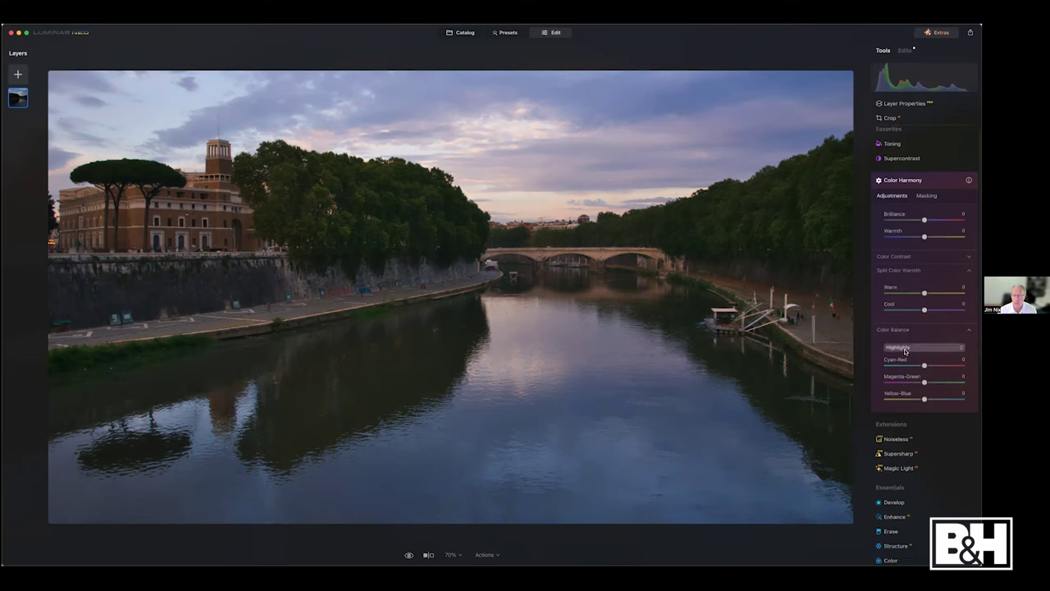
{"action": "scroll", "coordinate": [905, 351], "scroll_direction": "down", "scroll_amount": 3}
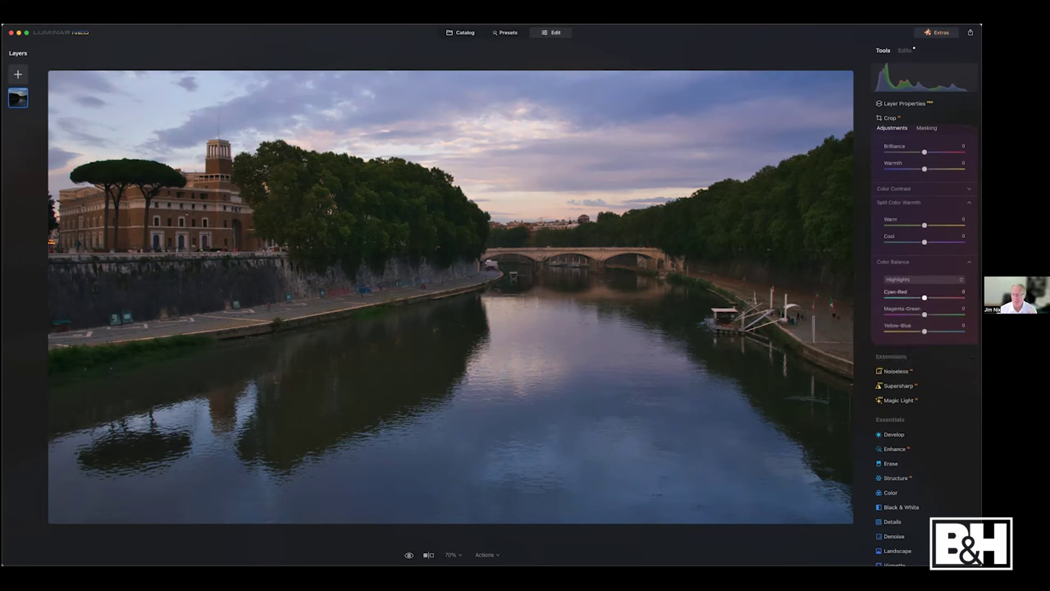
{"action": "left_click", "coordinate": [909, 281]}
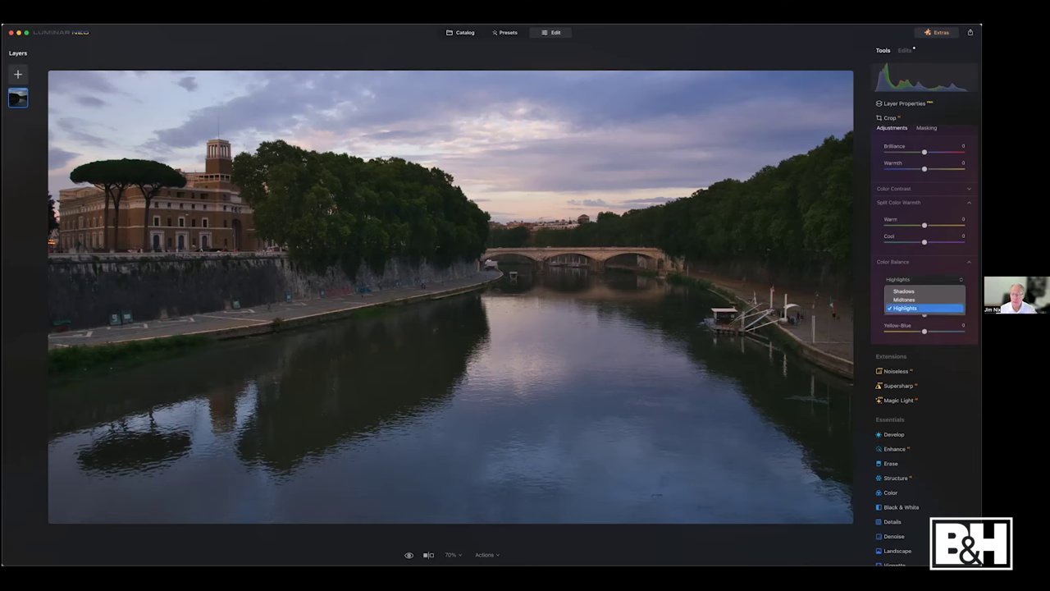
{"action": "key", "text": "Escape"}
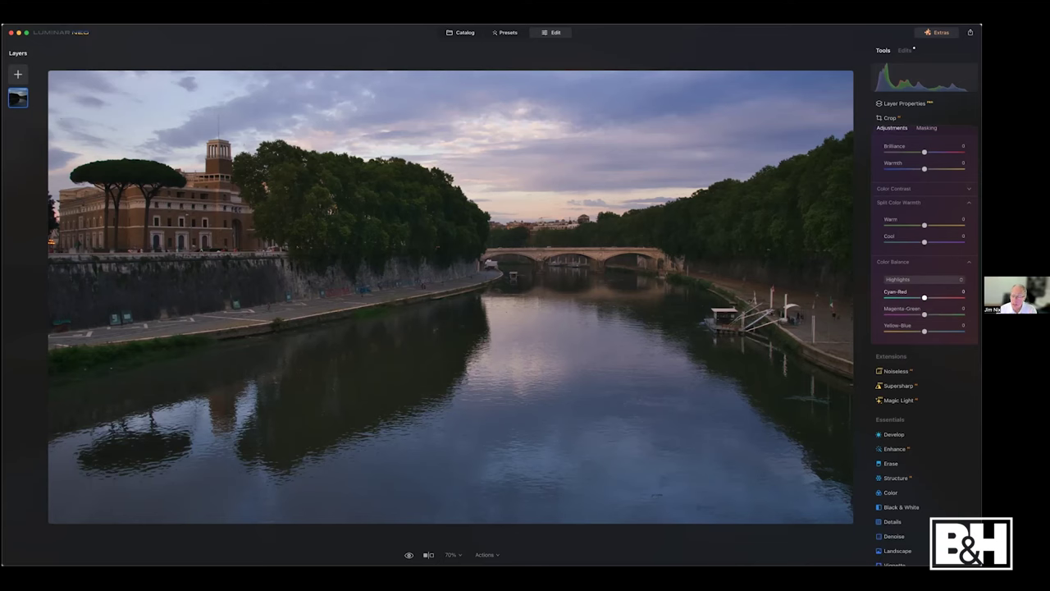
{"action": "left_click_drag", "start_coordinate": [924, 298], "coordinate": [929, 298]}
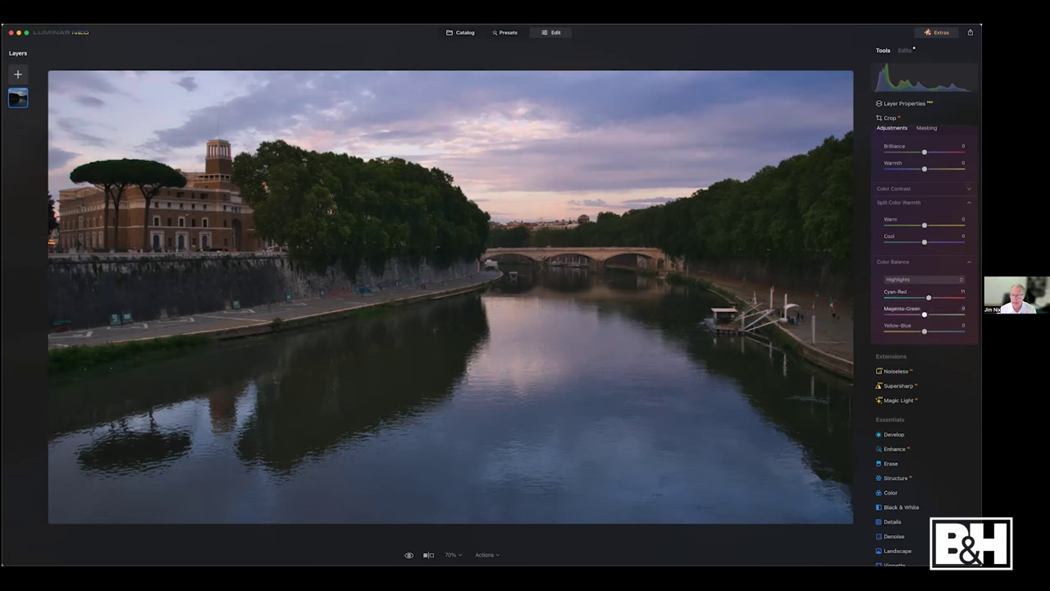
{"action": "left_click_drag", "start_coordinate": [924, 315], "coordinate": [930, 297]}
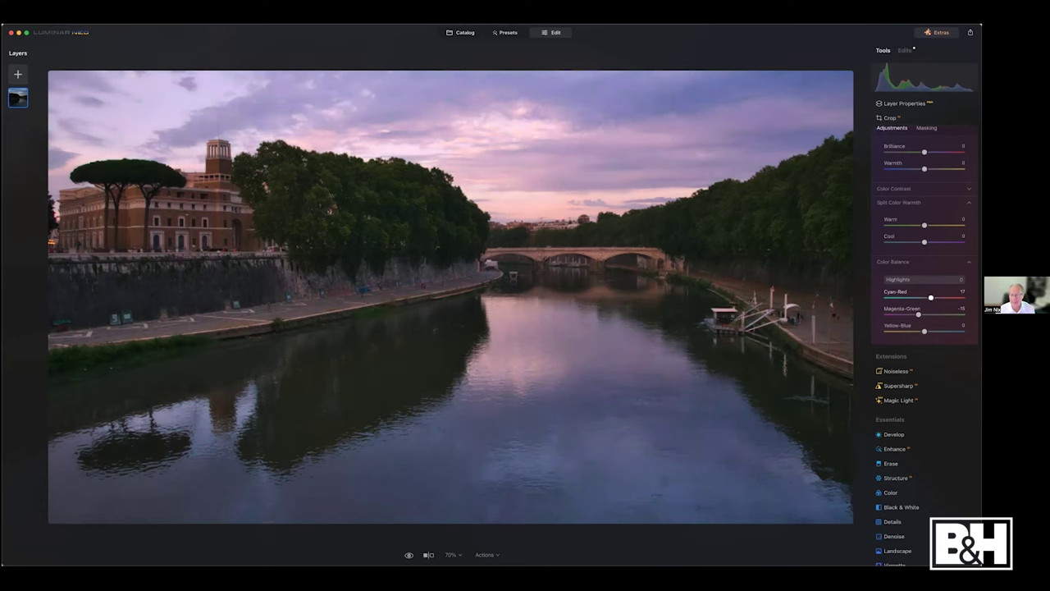
Try a red shift on the midtones, then reset both midtone sliders to zero.
{"action": "left_click", "coordinate": [907, 279]}
{"action": "left_click", "coordinate": [908, 301]}
{"action": "left_click_drag", "start_coordinate": [925, 297], "coordinate": [922, 315]}
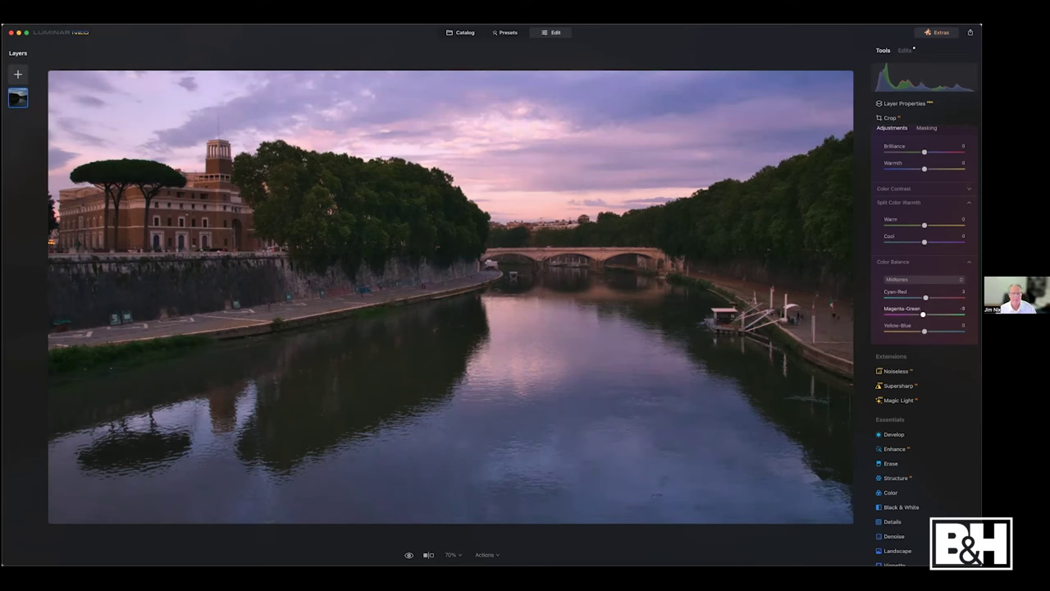
{"action": "double_click", "coordinate": [922, 315]}
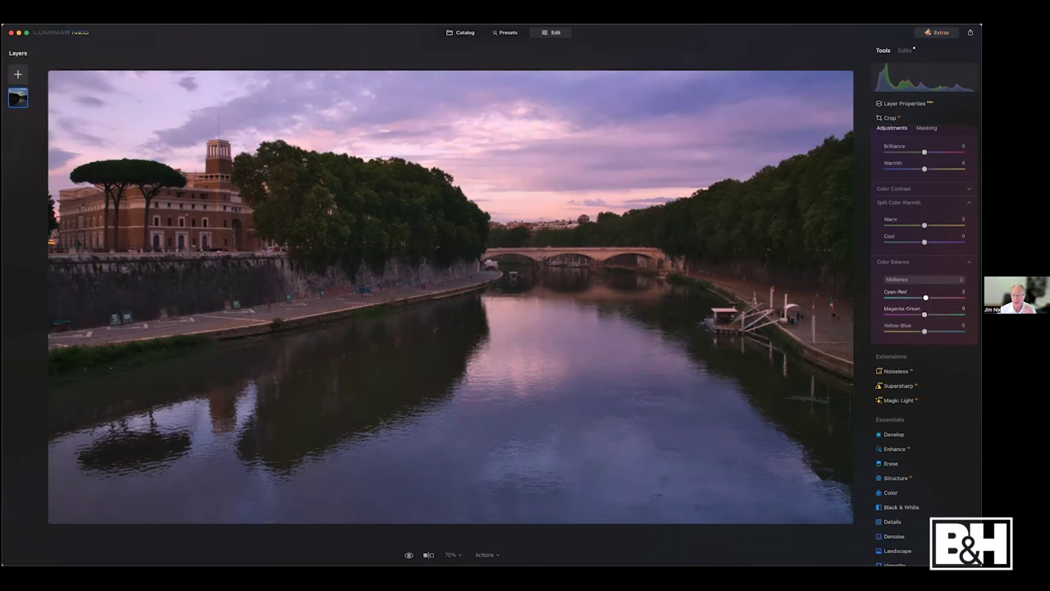
{"action": "double_click", "coordinate": [925, 297]}
Shift the Color Balance shadows toward blue at Yellow-Blue 10.
{"action": "left_click", "coordinate": [923, 280]}
{"action": "left_click", "coordinate": [919, 297]}
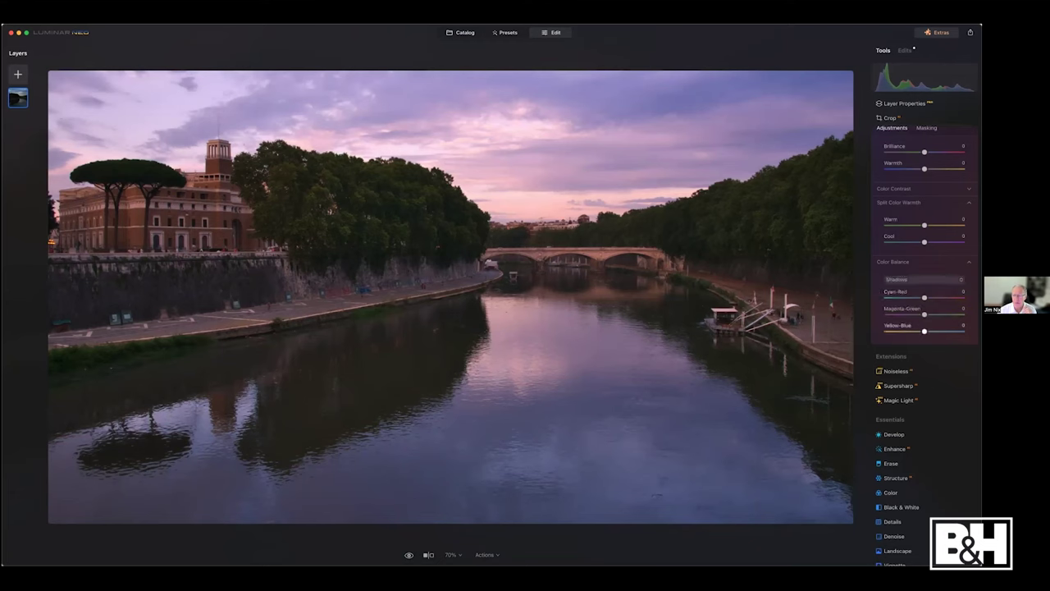
{"action": "left_click_drag", "start_coordinate": [925, 331], "coordinate": [928, 331]}
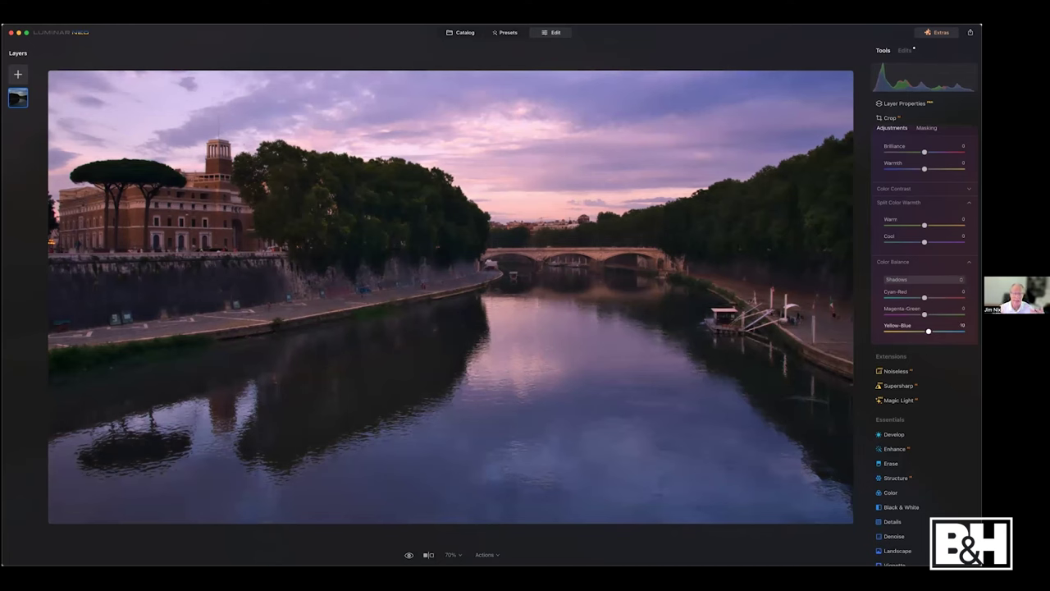
{"action": "scroll", "coordinate": [925, 246], "scroll_direction": "up", "scroll_amount": 2}
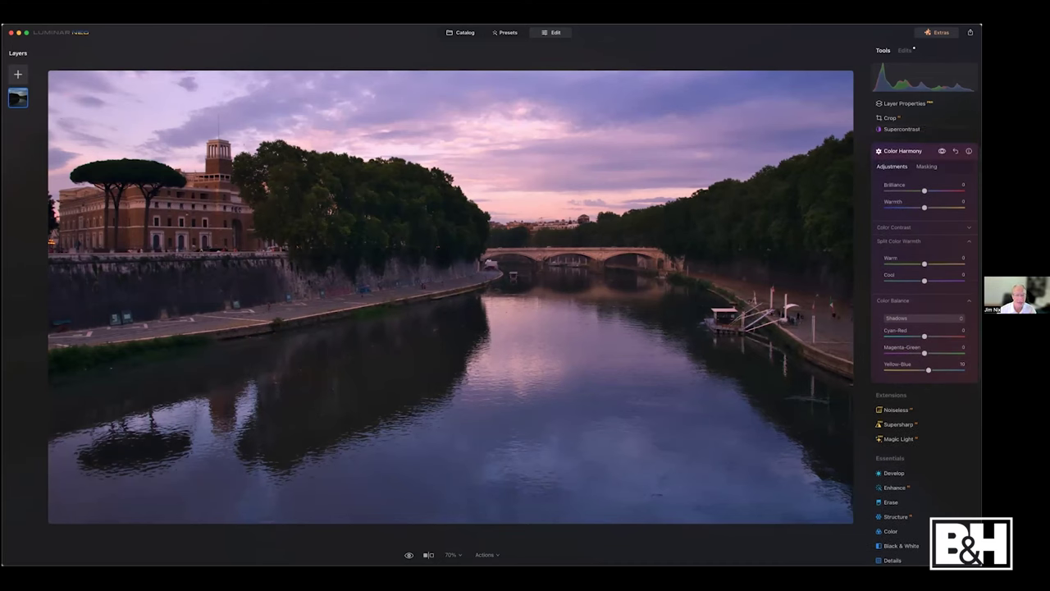
Compare the effect, try extra Warmth and Warm split toning, reset both, and collapse Color Harmony.
{"action": "key", "text": "backslash"}
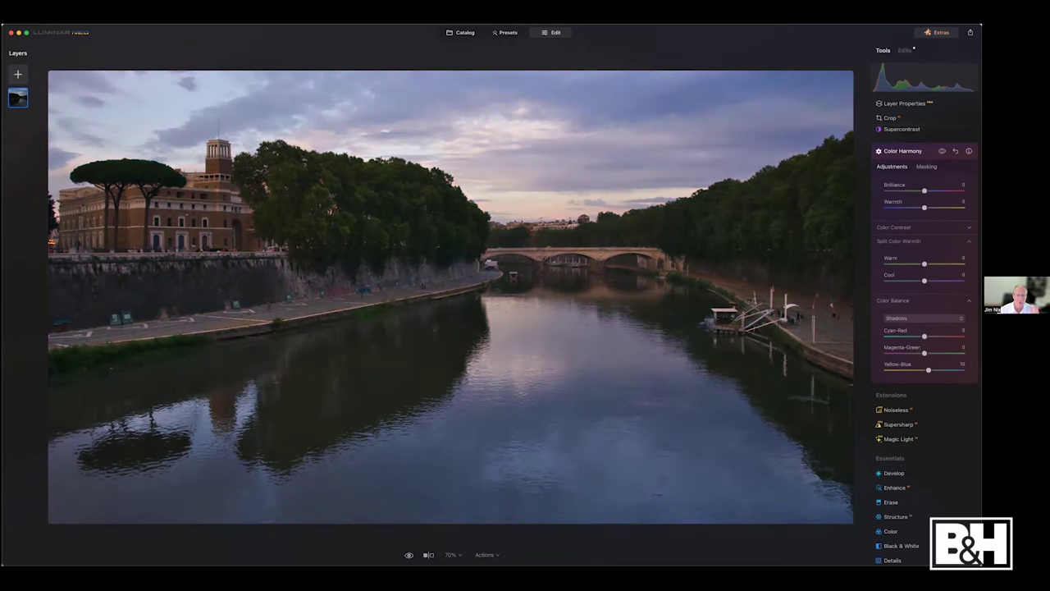
{"action": "left_click", "coordinate": [942, 151]}
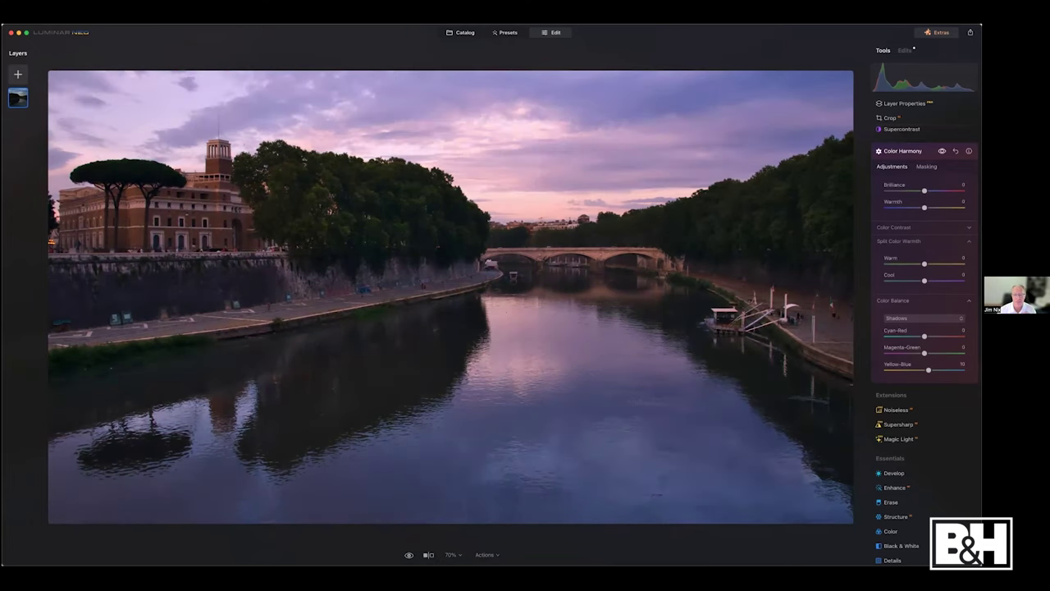
{"action": "left_click_drag", "start_coordinate": [924, 207], "coordinate": [929, 206]}
{"action": "left_click_drag", "start_coordinate": [923, 263], "coordinate": [933, 263]}
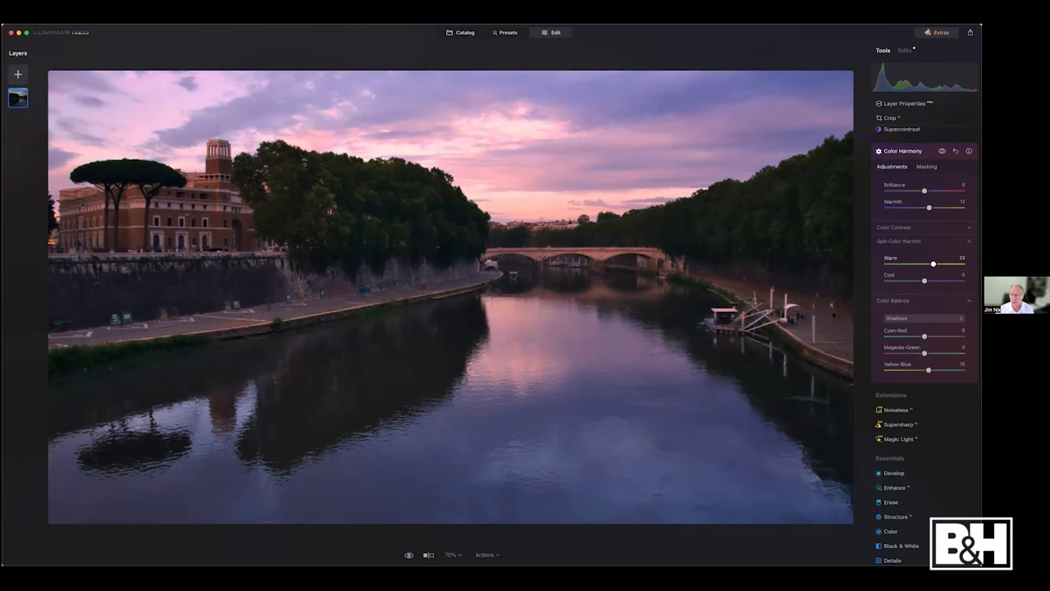
{"action": "left_click_drag", "start_coordinate": [933, 264], "coordinate": [931, 263]}
{"action": "double_click", "coordinate": [928, 263]}
{"action": "double_click", "coordinate": [929, 207]}
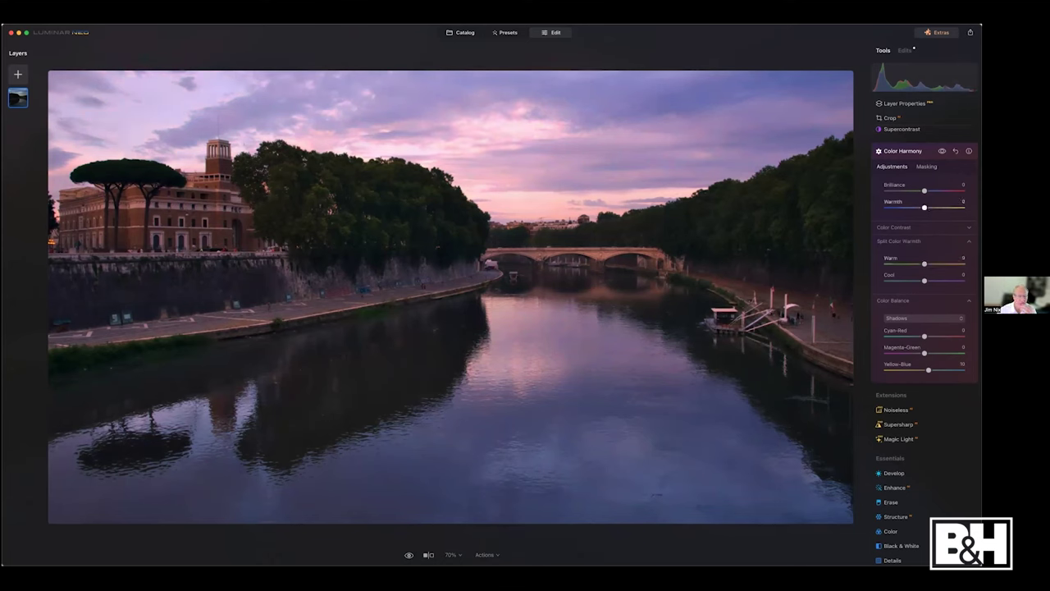
{"action": "left_click", "coordinate": [902, 151]}
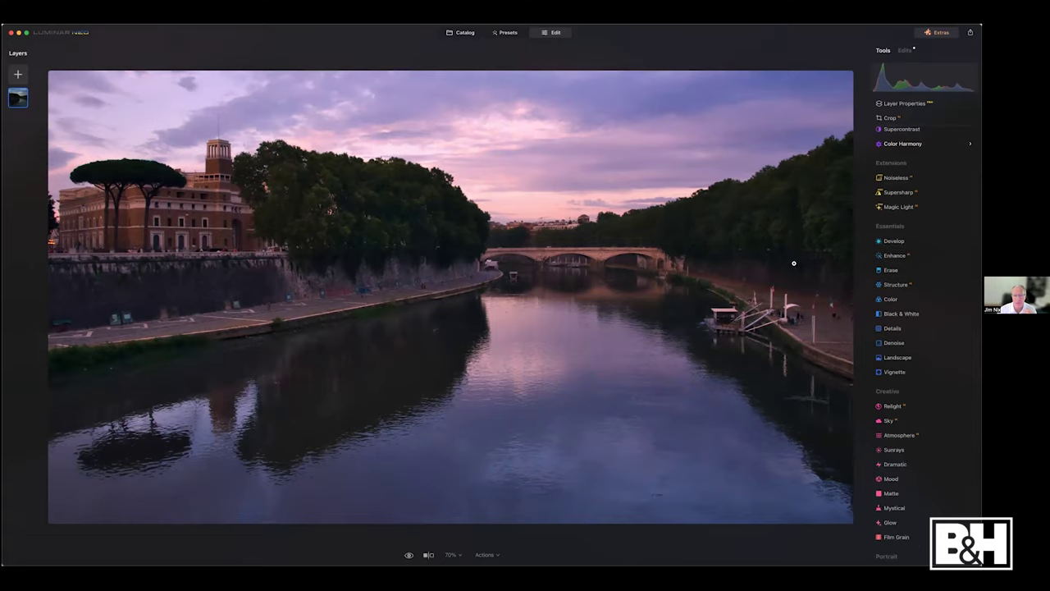
Compare with the original, then set Landscape Golden Hour to 30 and collapse the panel.
{"action": "key", "text": "backslash"}
{"action": "left_click", "coordinate": [895, 358]}
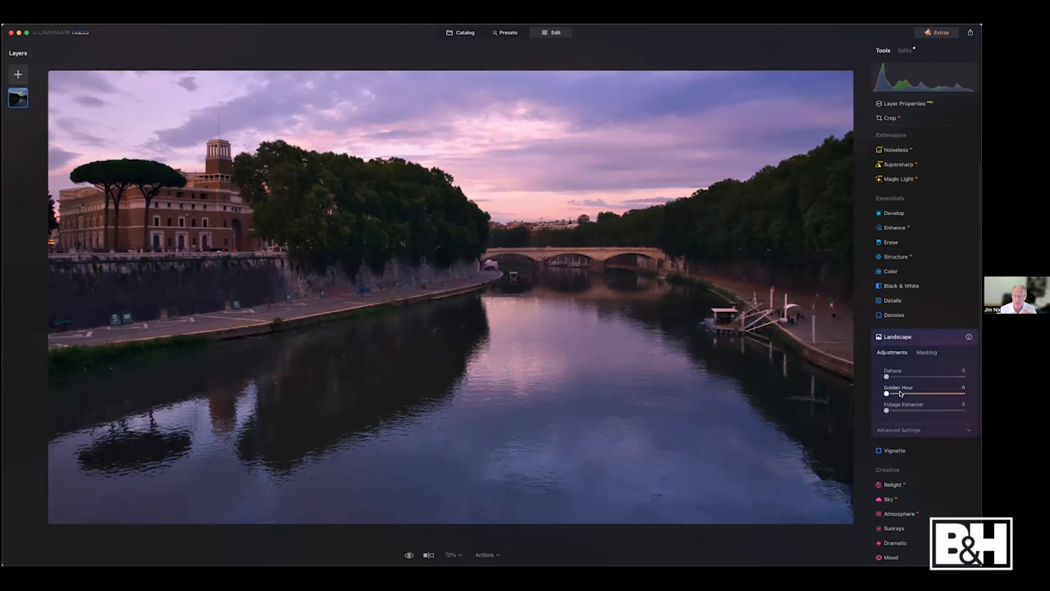
{"action": "left_click_drag", "start_coordinate": [900, 393], "coordinate": [909, 394]}
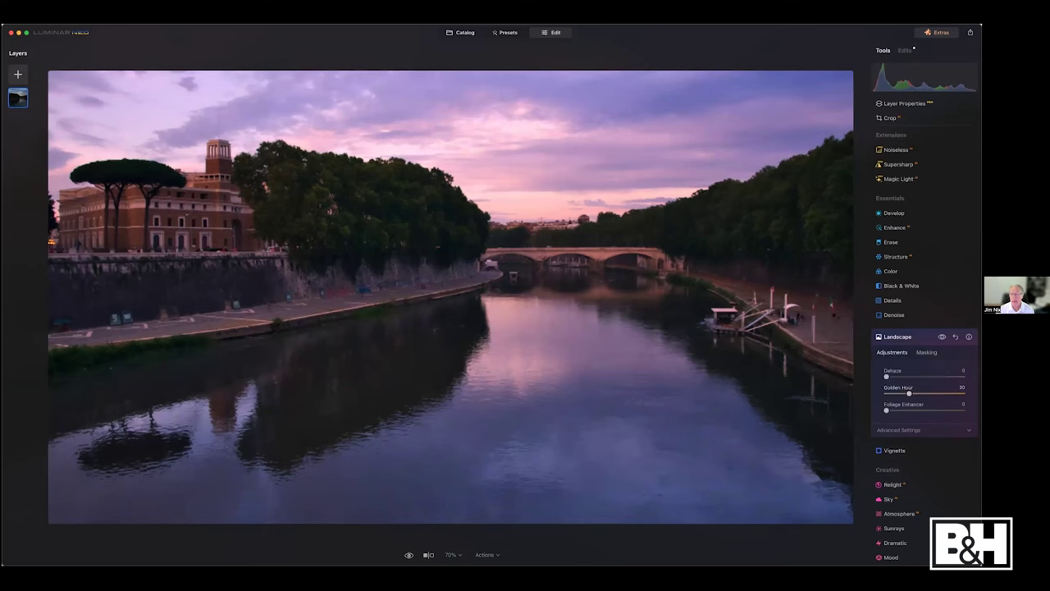
{"action": "left_click", "coordinate": [896, 336]}
{"action": "scroll", "coordinate": [890, 379], "scroll_direction": "up", "scroll_amount": 2}
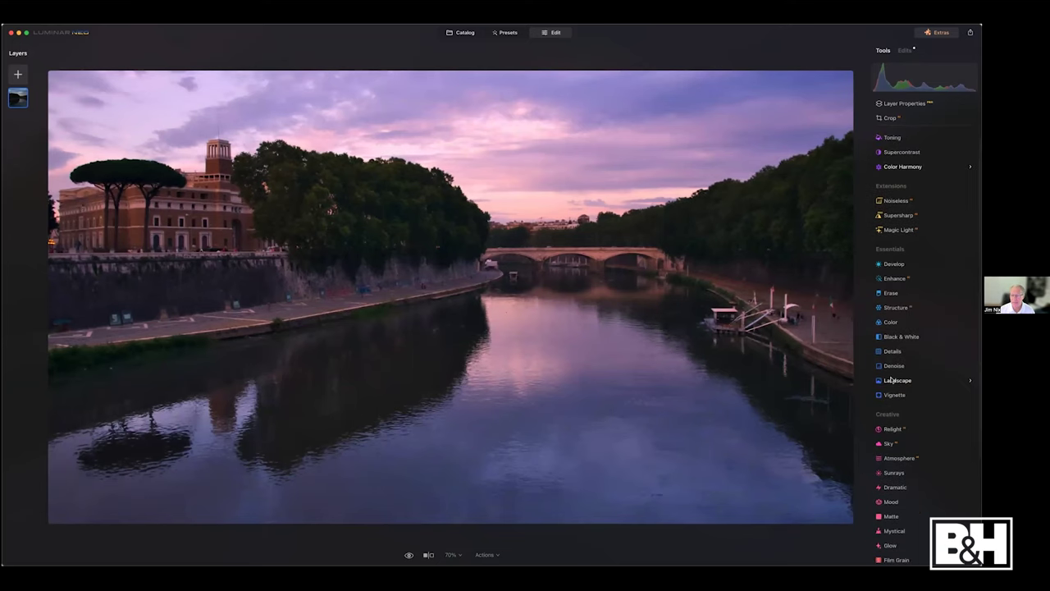
Open Vignette and mark the subject near the bridge with Choose Subject.
{"action": "left_click", "coordinate": [894, 395]}
{"action": "scroll", "coordinate": [902, 386], "scroll_direction": "down", "scroll_amount": 3}
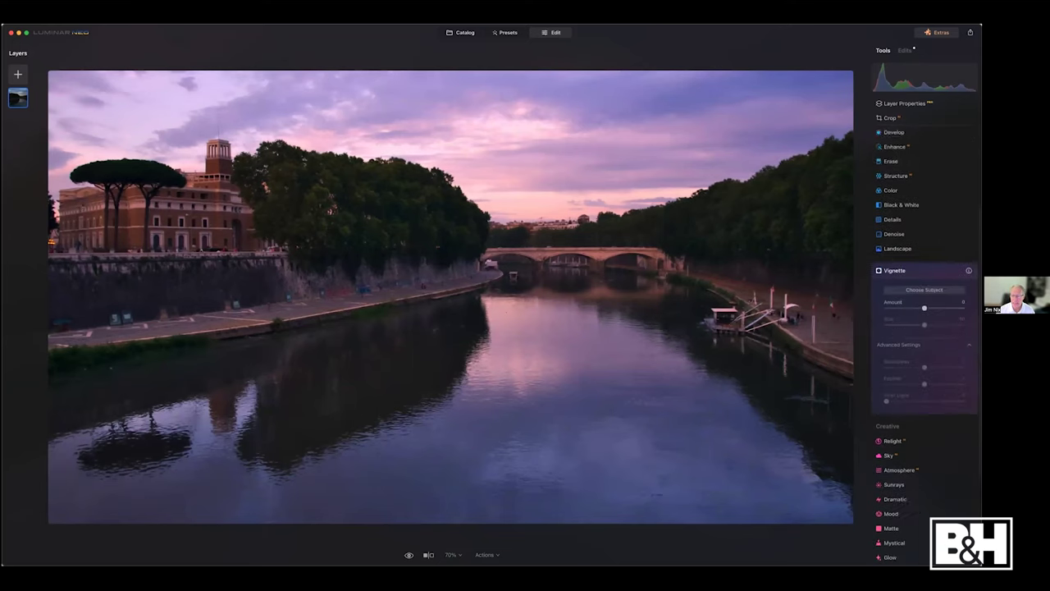
{"action": "scroll", "coordinate": [925, 328], "scroll_direction": "down", "scroll_amount": 1}
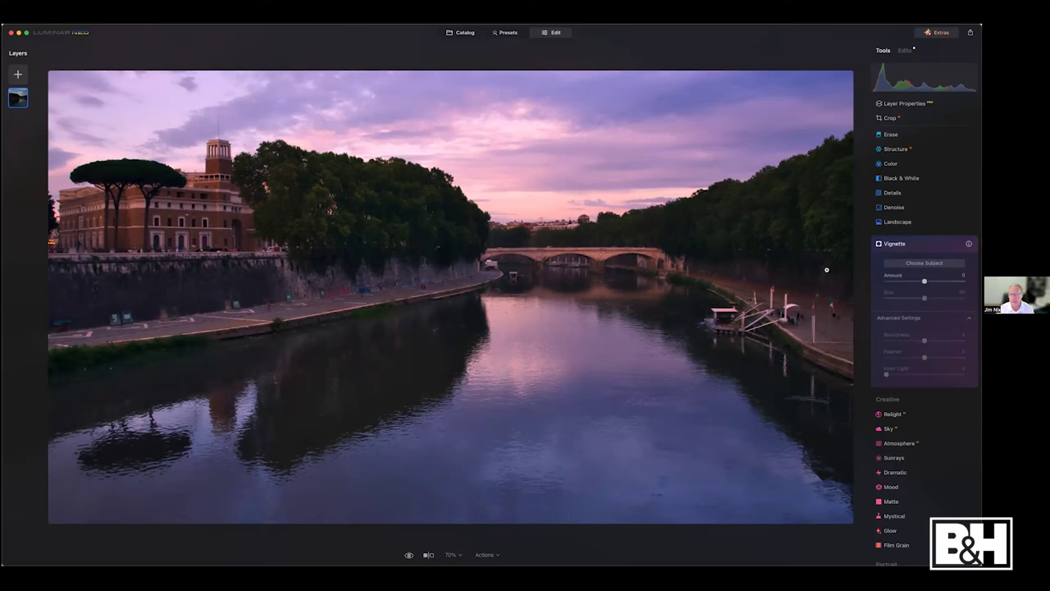
{"action": "left_click", "coordinate": [923, 263]}
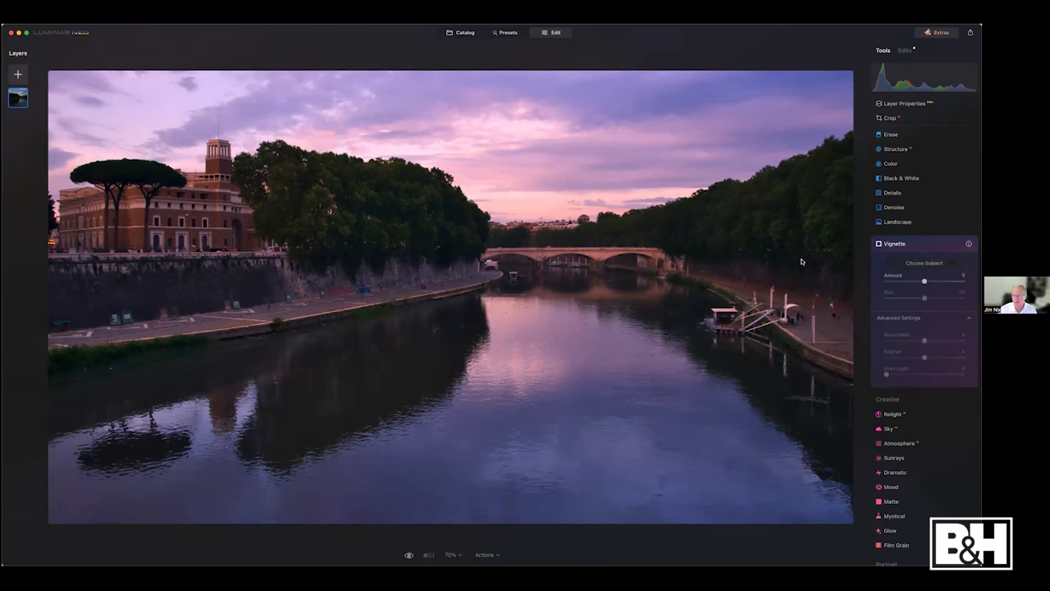
{"action": "left_click", "coordinate": [895, 262]}
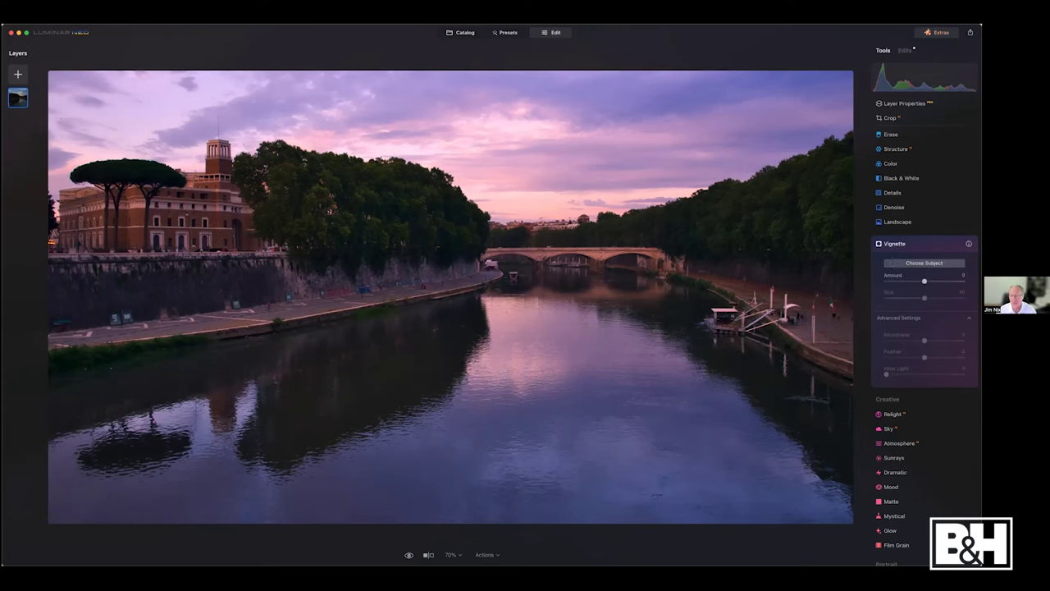
{"action": "left_click", "coordinate": [895, 262]}
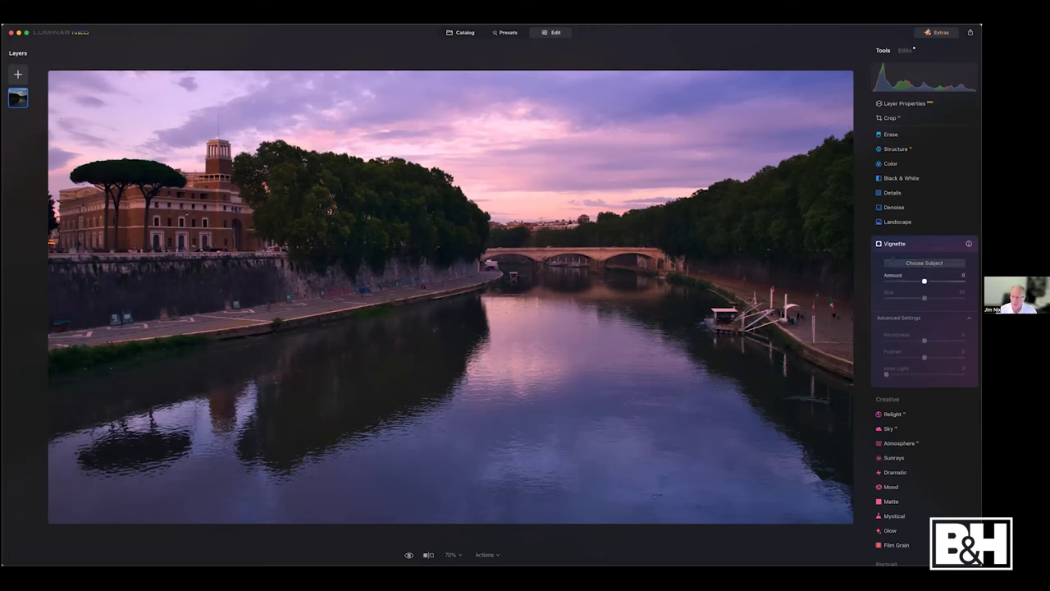
Try Amount -50, set Size 42 and Inner Light 29, then reset Amount to about -1.
{"action": "mouse_move", "coordinate": [924, 280]}
{"action": "left_mouse_down"}
{"action": "mouse_move", "coordinate": [905, 282]}
{"action": "mouse_move", "coordinate": [918, 298]}
{"action": "left_mouse_up"}
{"action": "left_click_drag", "start_coordinate": [886, 374], "coordinate": [908, 374]}
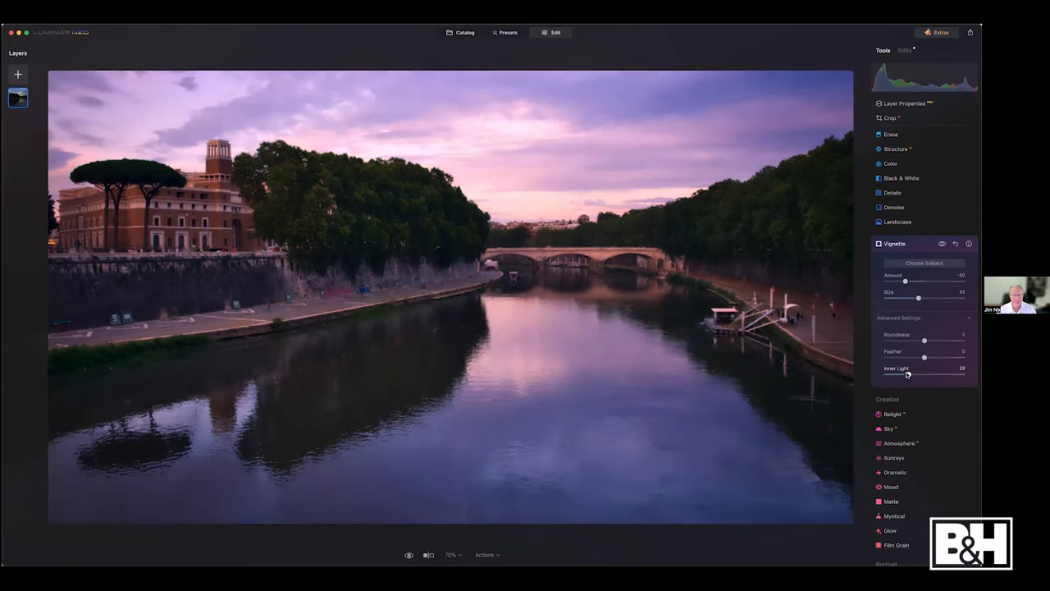
{"action": "double_click", "coordinate": [906, 282]}
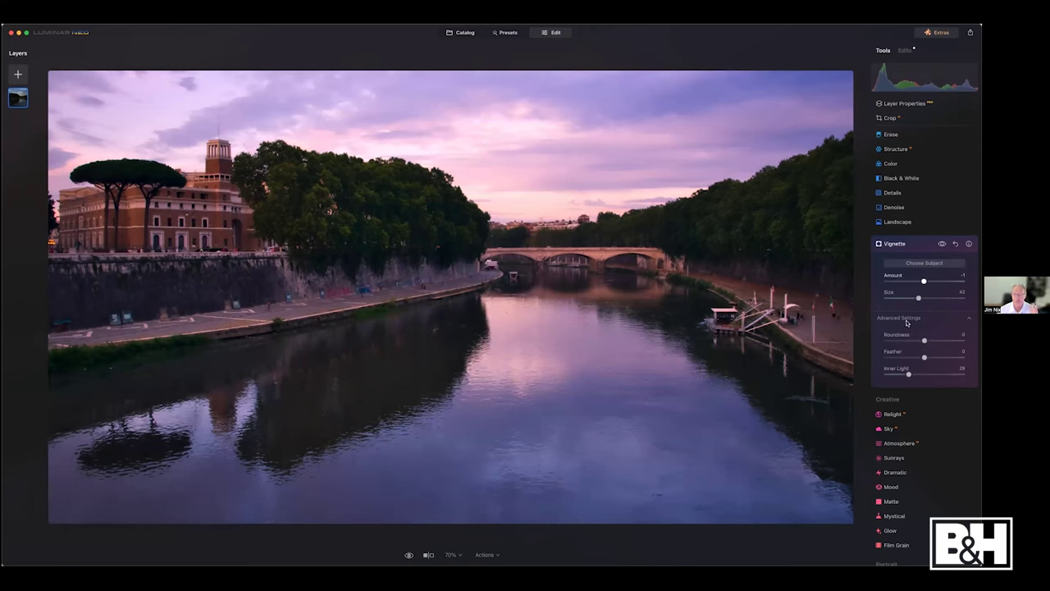
Fine-tune the Vignette Inner Light up and back, settling at 26.
{"action": "left_click_drag", "start_coordinate": [909, 375], "coordinate": [909, 373]}
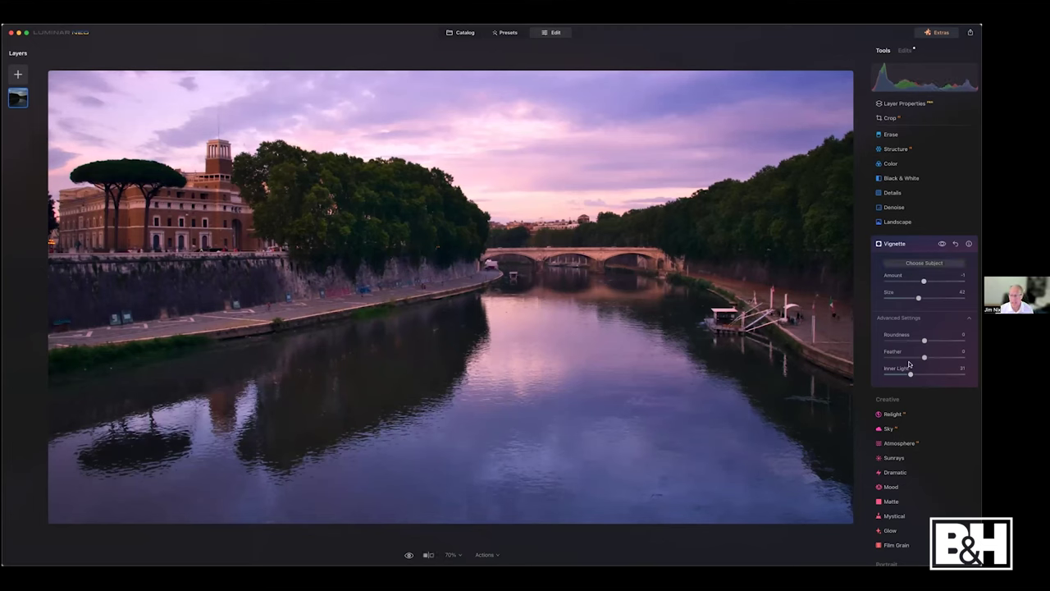
{"action": "left_click_drag", "start_coordinate": [910, 374], "coordinate": [918, 374]}
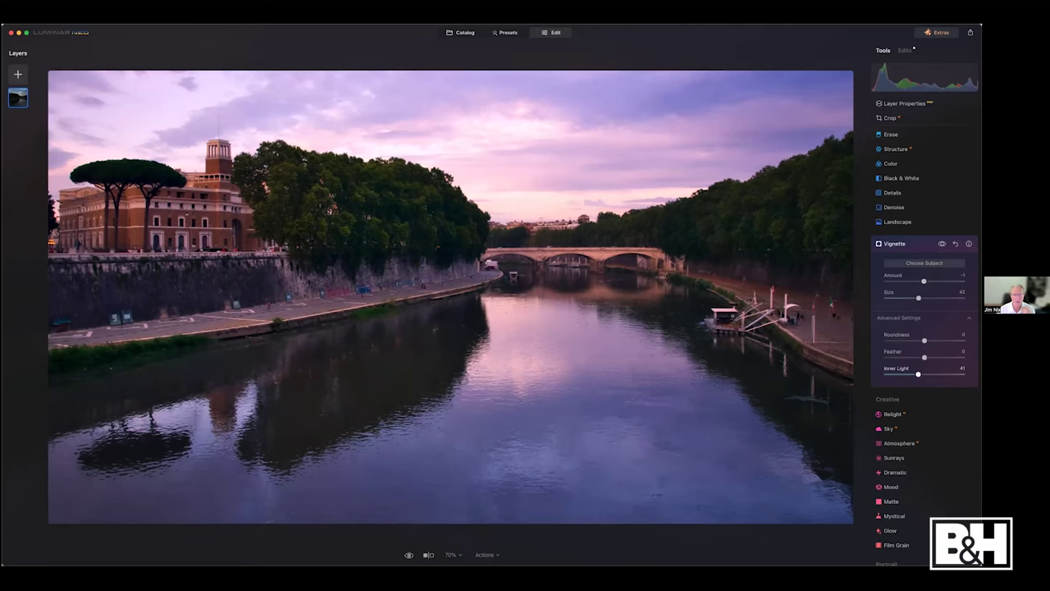
{"action": "left_click_drag", "start_coordinate": [918, 373], "coordinate": [907, 374]}
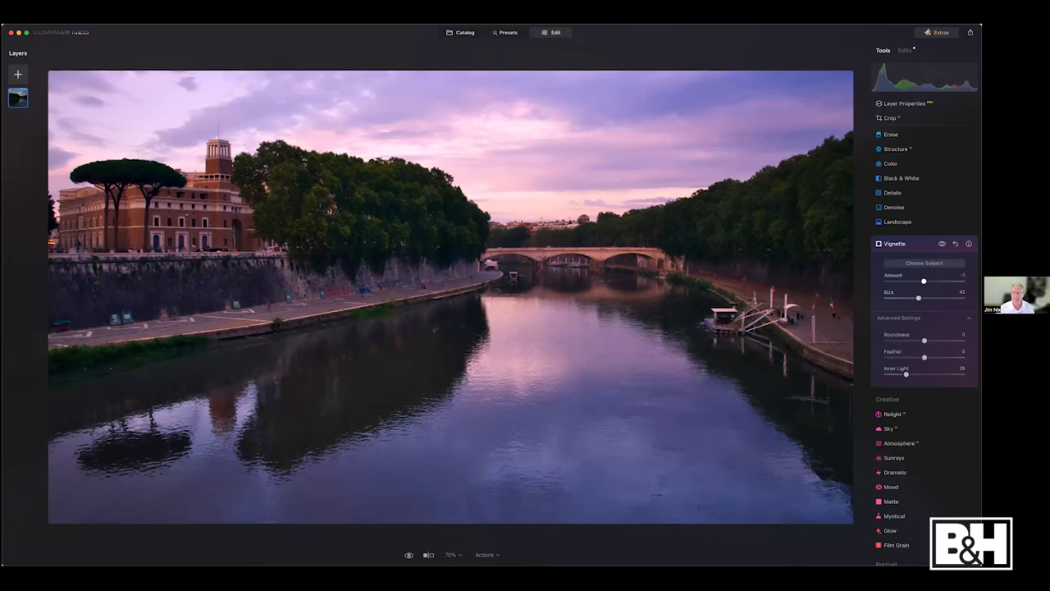
Close Vignette and compare edited versus original via backslash toggle and the Before/After split.
{"action": "left_click", "coordinate": [895, 243]}
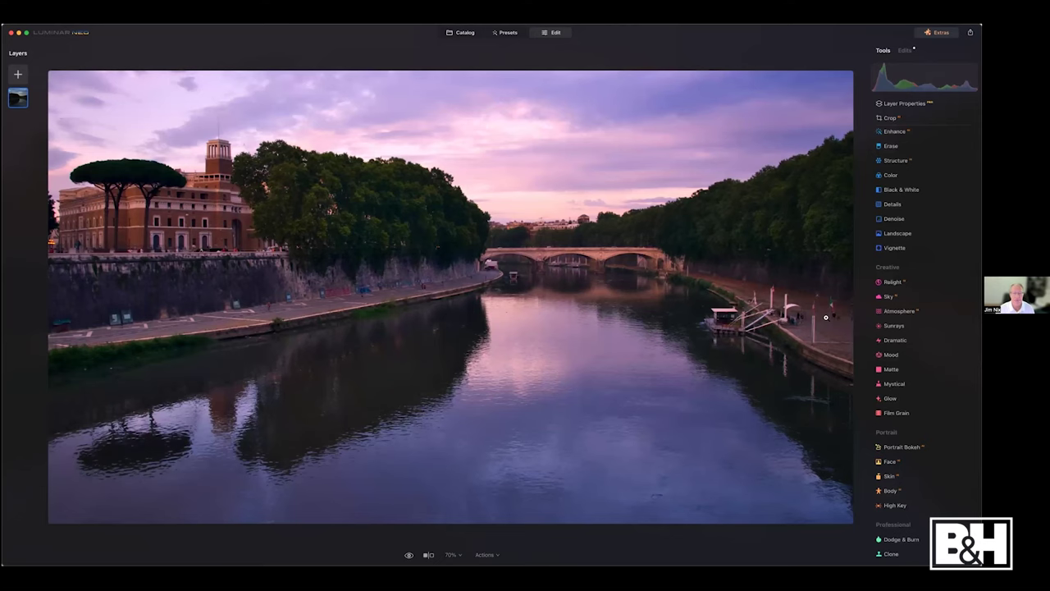
{"action": "key", "text": "backslash"}
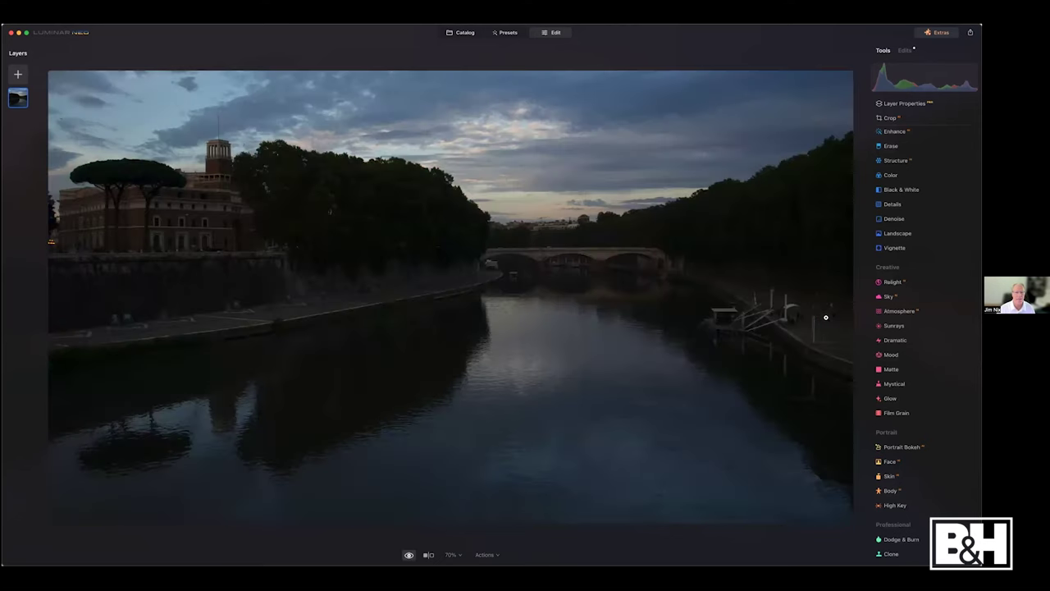
{"action": "key", "text": "backslash"}
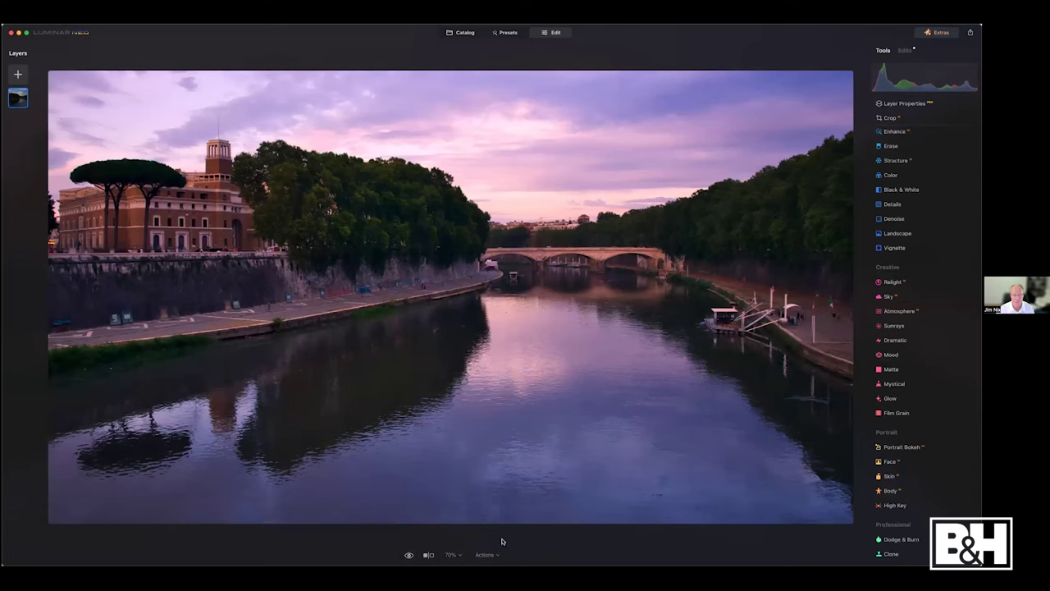
{"action": "left_click", "coordinate": [428, 554]}
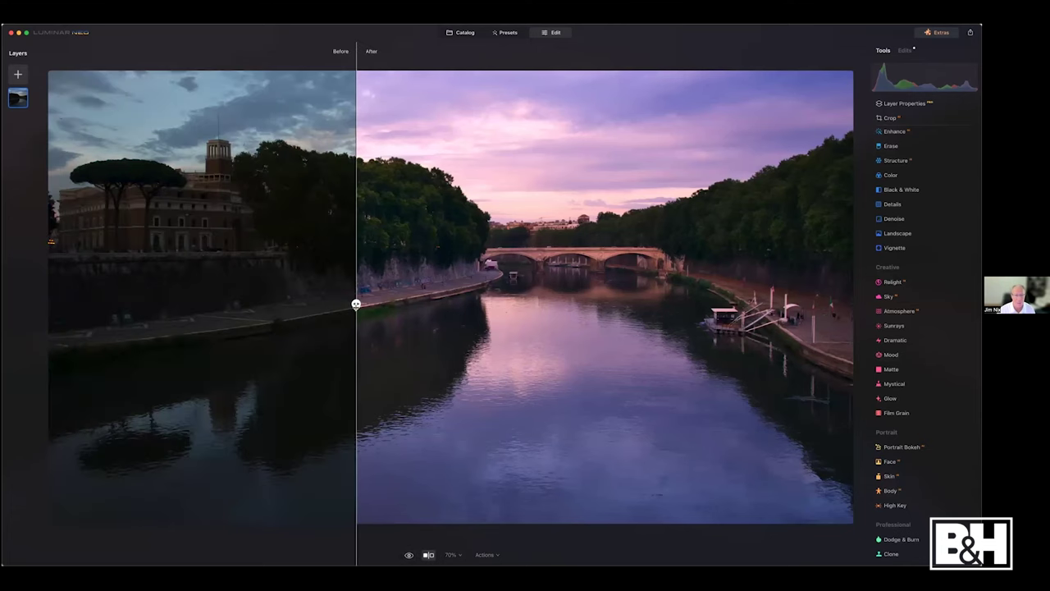
{"action": "left_click_drag", "start_coordinate": [356, 303], "coordinate": [435, 224]}
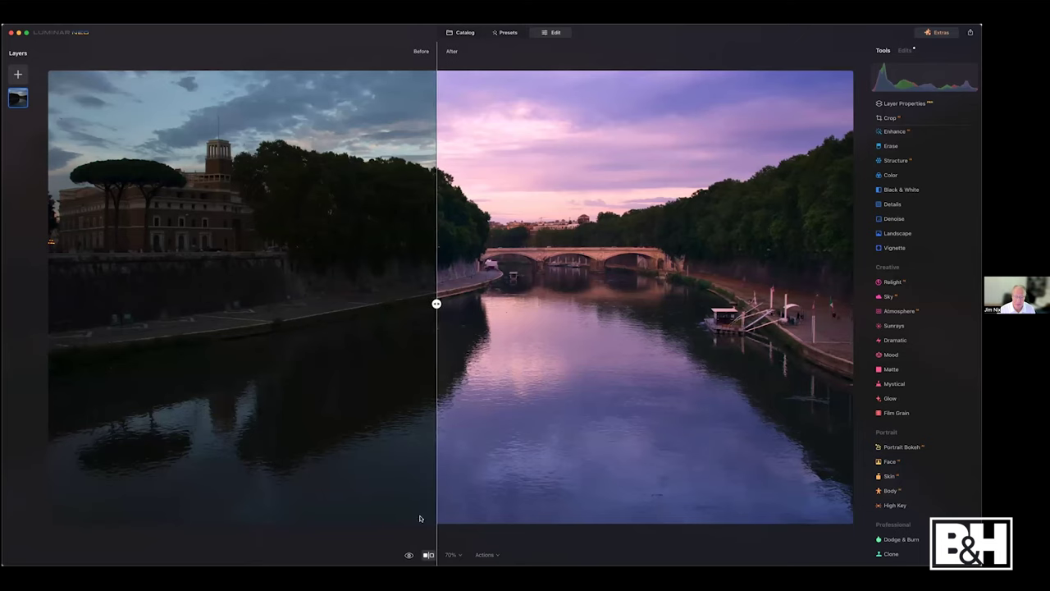
{"action": "left_click", "coordinate": [429, 554]}
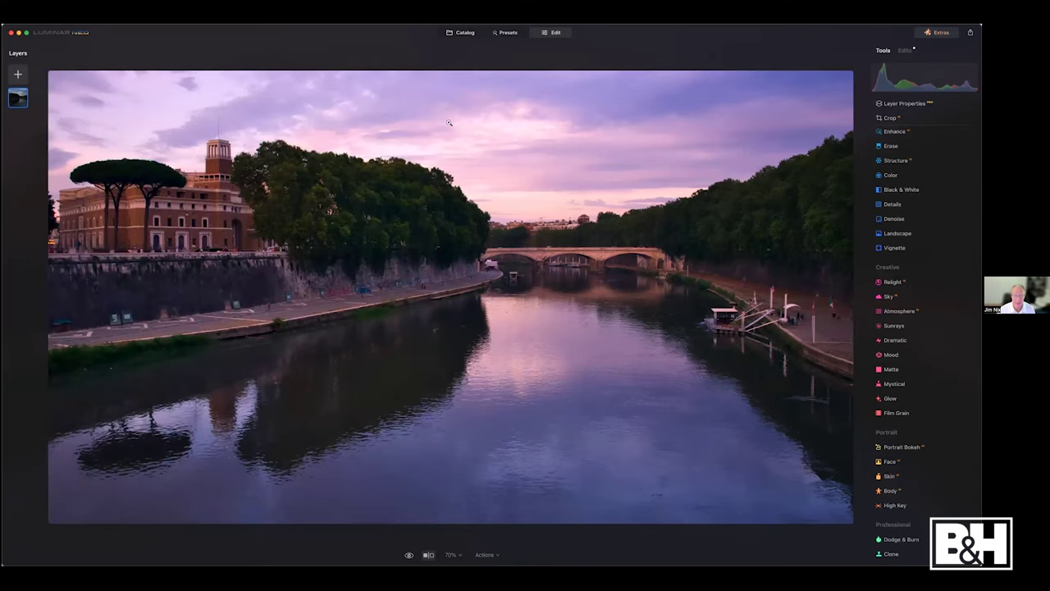
Return to Catalog and open the London night cityscape photo in Edit.
{"action": "left_click", "coordinate": [461, 33]}
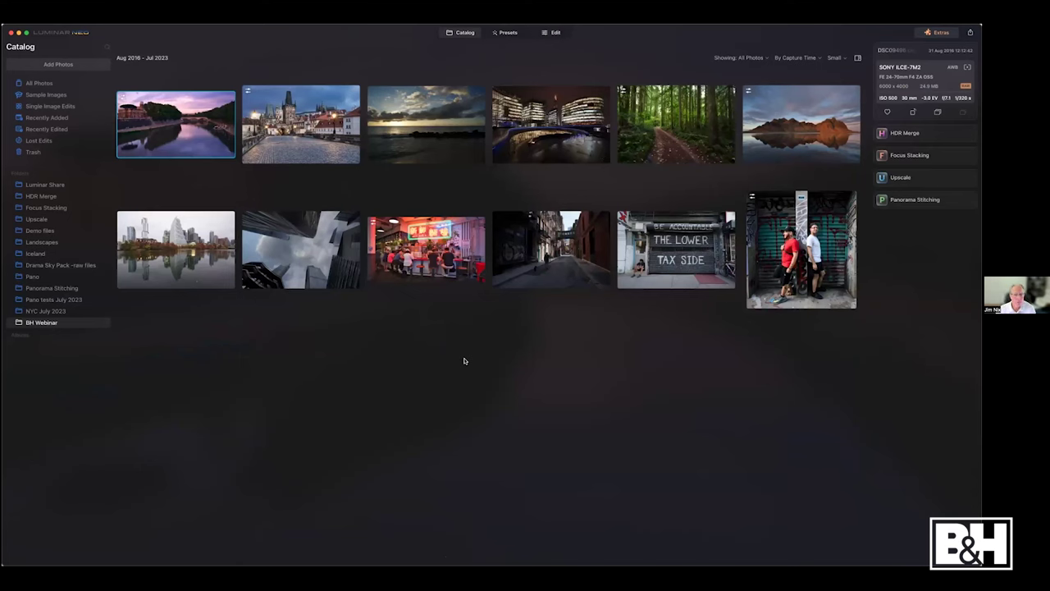
{"action": "left_click", "coordinate": [549, 129]}
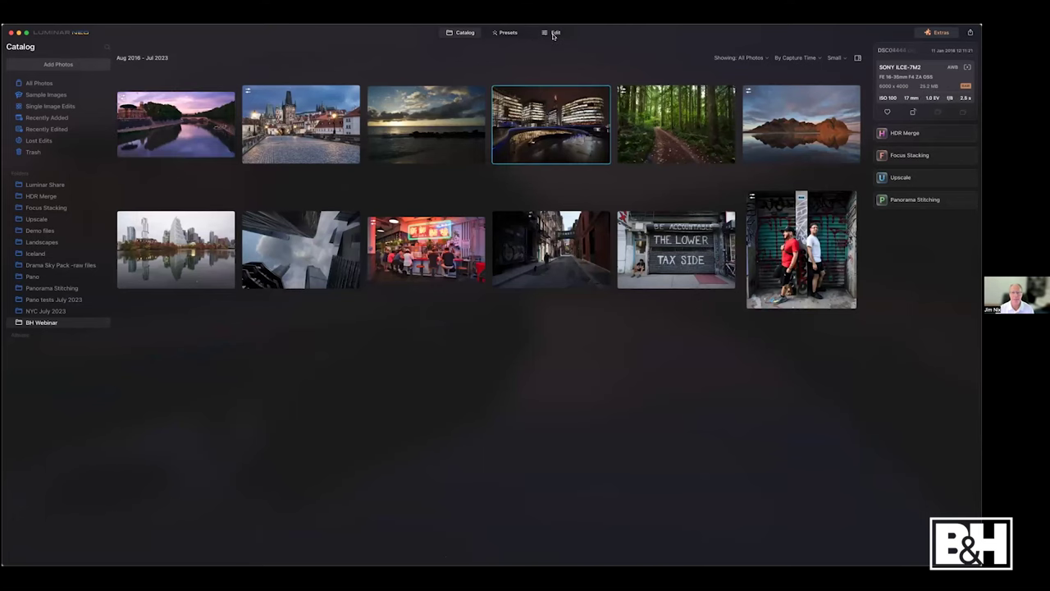
{"action": "left_click", "coordinate": [554, 33]}
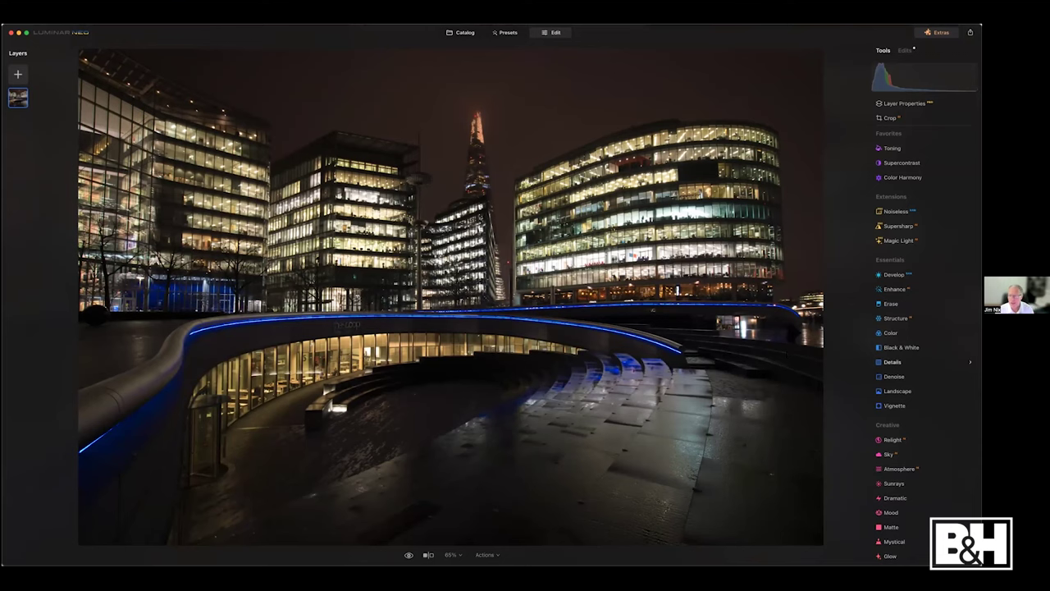
With clipping warnings on, raise Exposure to 0.61 and lift Blacks to 16, checking detail at 100%.
{"action": "left_click", "coordinate": [894, 275]}
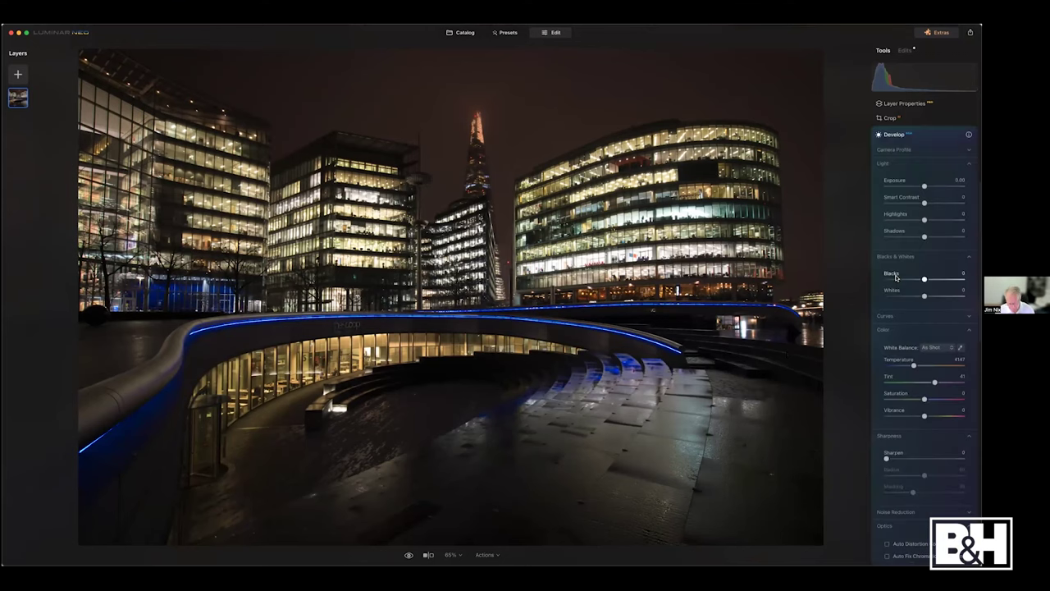
{"action": "key", "text": "j"}
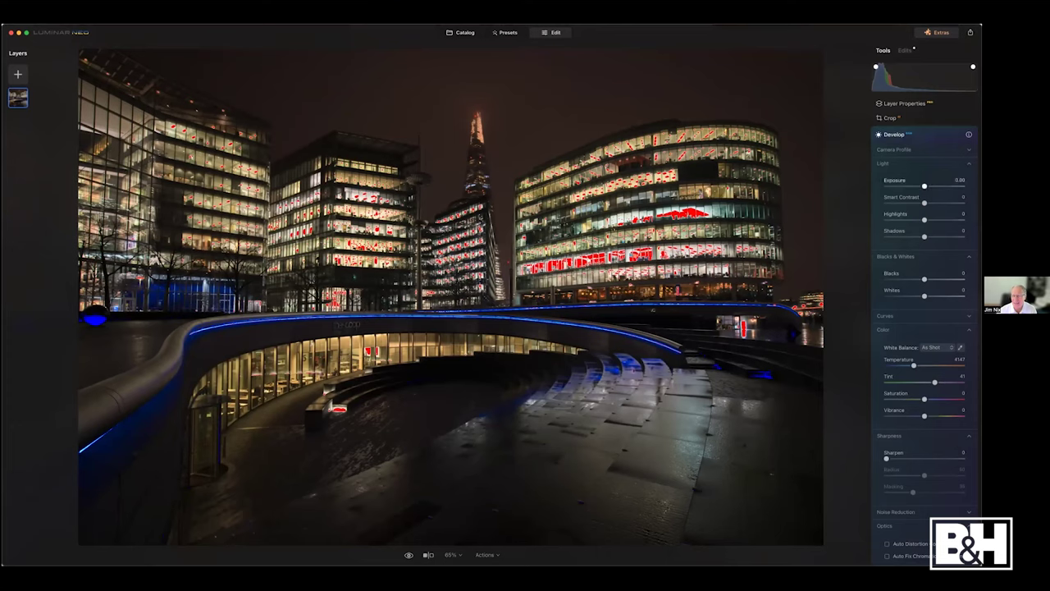
{"action": "left_click_drag", "start_coordinate": [924, 187], "coordinate": [912, 220]}
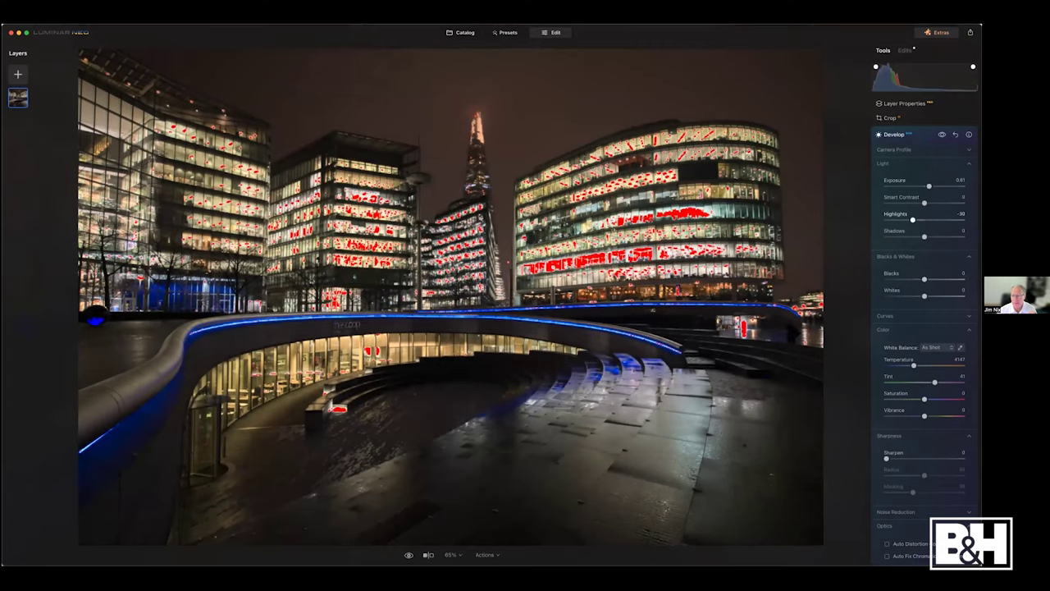
{"action": "left_click_drag", "start_coordinate": [924, 279], "coordinate": [930, 279]}
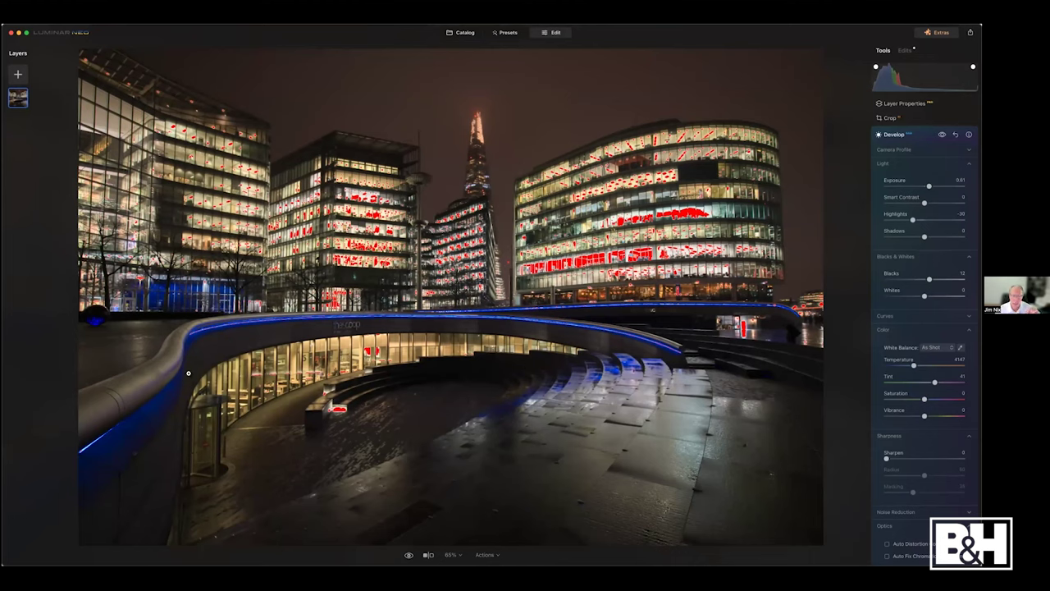
{"action": "left_click", "coordinate": [86, 322]}
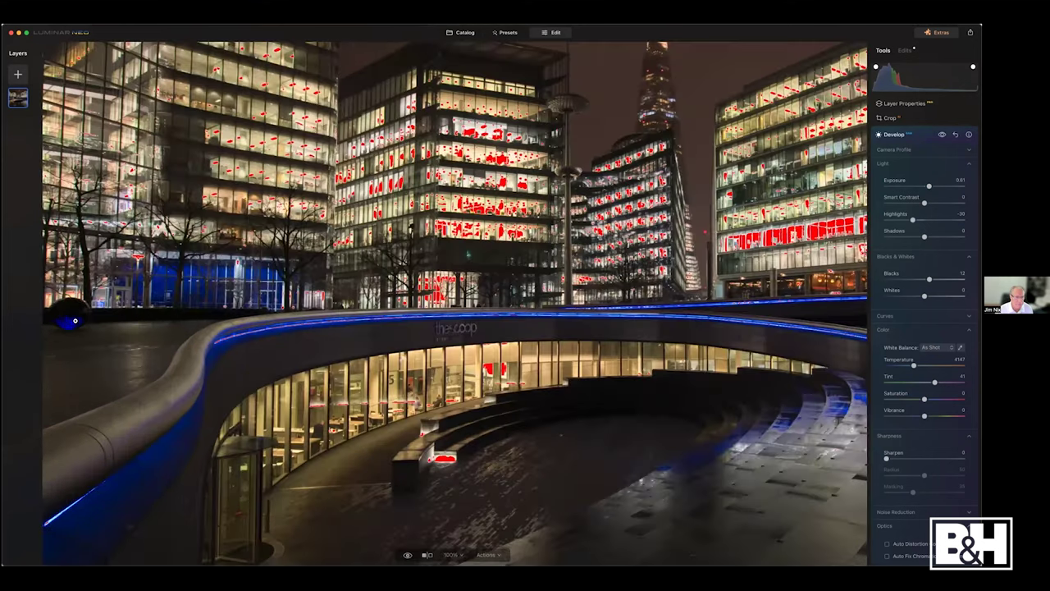
{"action": "left_click", "coordinate": [406, 366]}
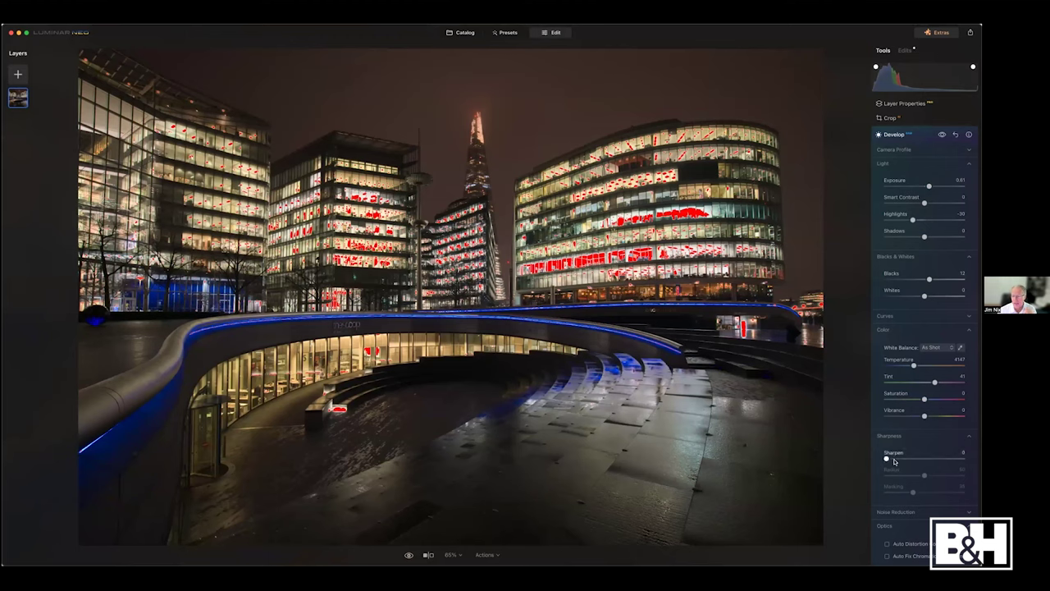
Add sharpening, set Whites to 12, cool Temperature to 3677, and close Develop.
{"action": "left_click_drag", "start_coordinate": [886, 459], "coordinate": [894, 459]}
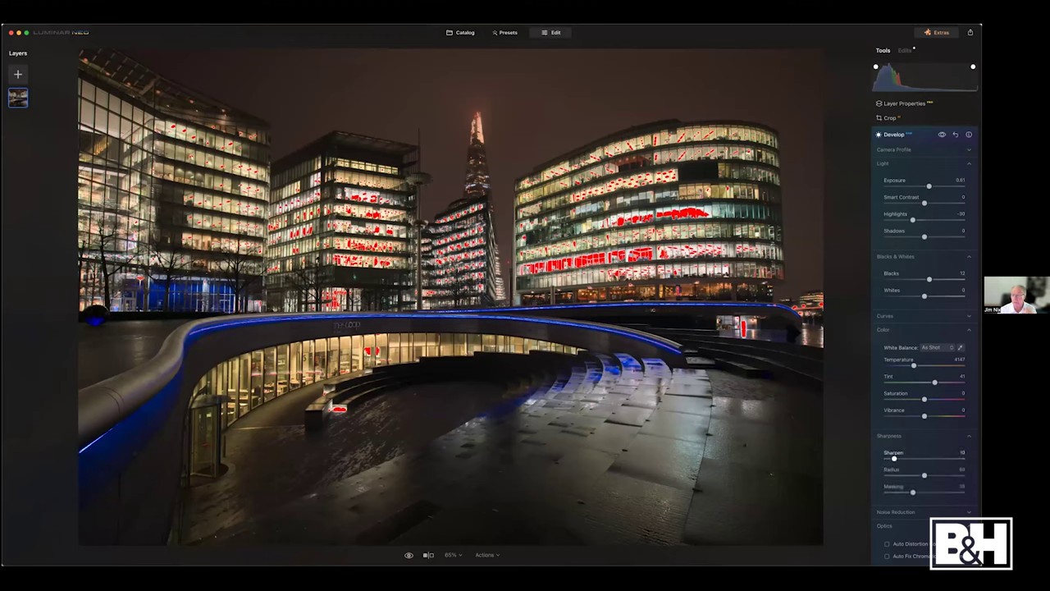
{"action": "left_click_drag", "start_coordinate": [924, 295], "coordinate": [930, 279]}
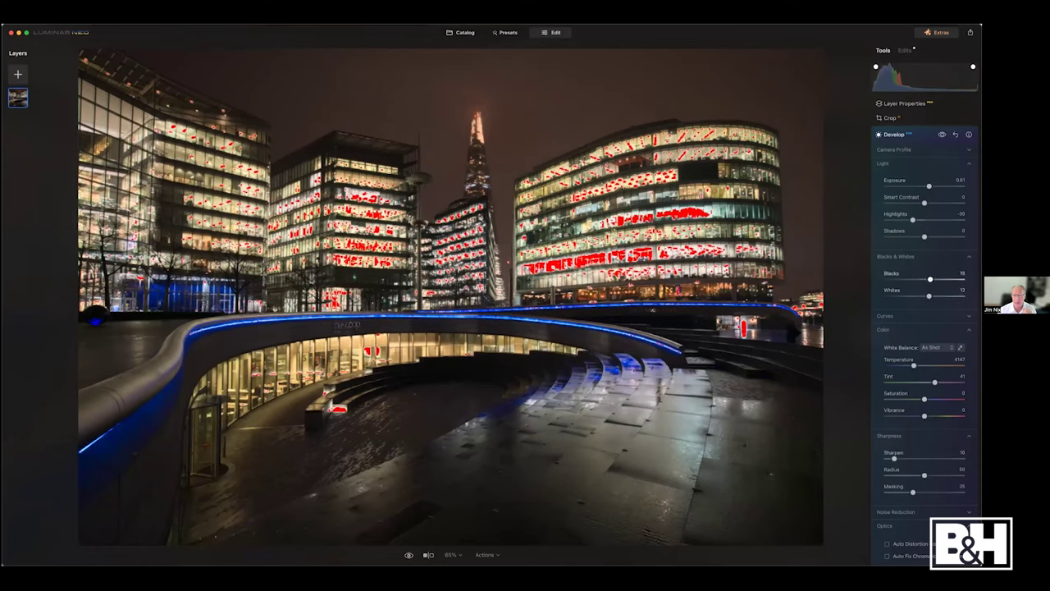
{"action": "scroll", "coordinate": [925, 311], "scroll_direction": "up", "scroll_amount": 1}
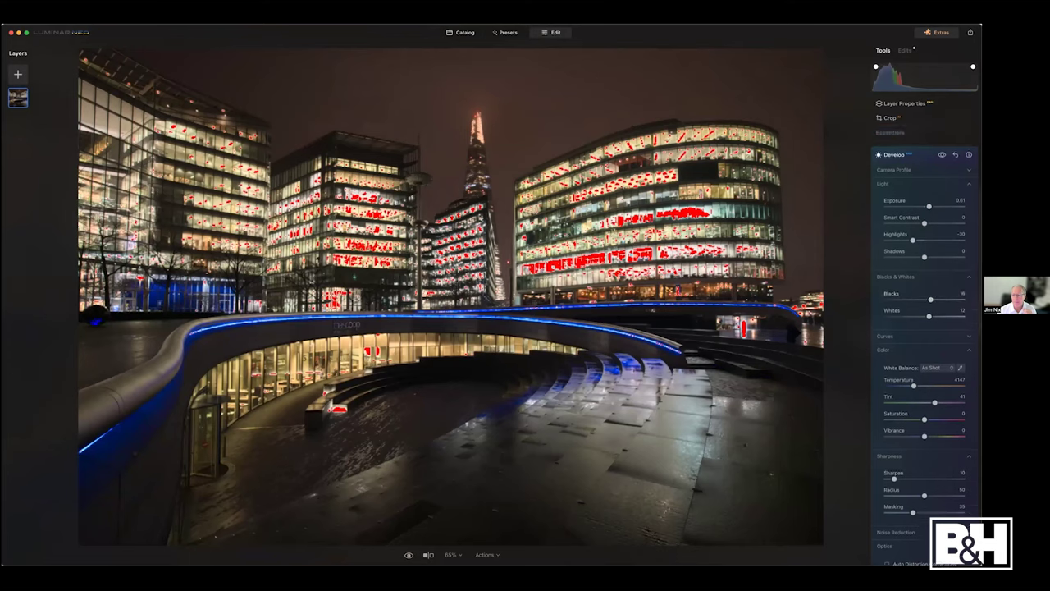
{"action": "scroll", "coordinate": [925, 328], "scroll_direction": "down", "scroll_amount": 2}
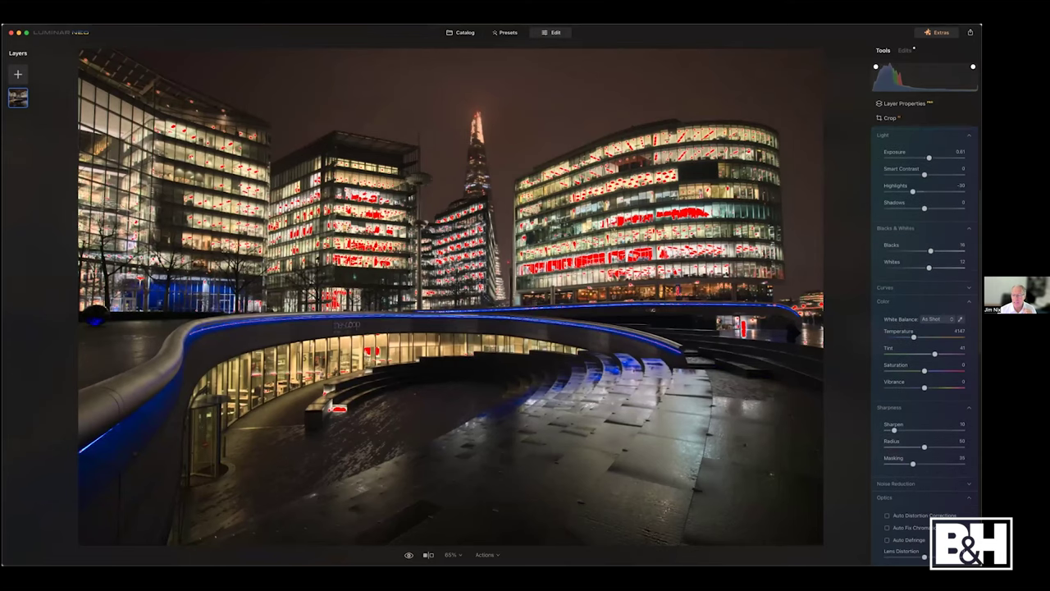
{"action": "left_click_drag", "start_coordinate": [913, 336], "coordinate": [935, 353]}
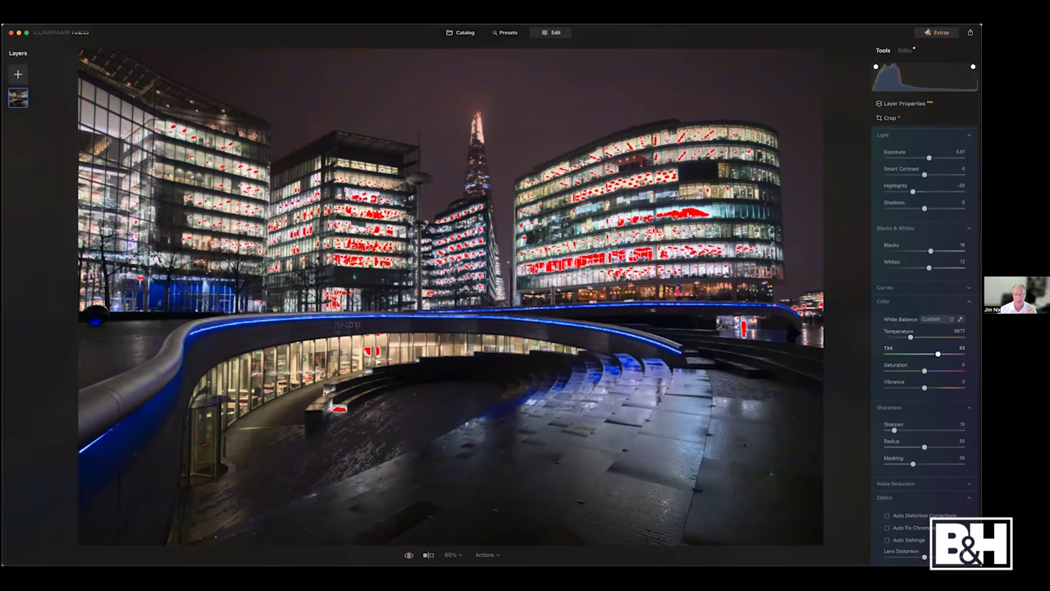
{"action": "left_click_drag", "start_coordinate": [936, 353], "coordinate": [938, 354]}
{"action": "scroll", "coordinate": [925, 354], "scroll_direction": "up", "scroll_amount": 1}
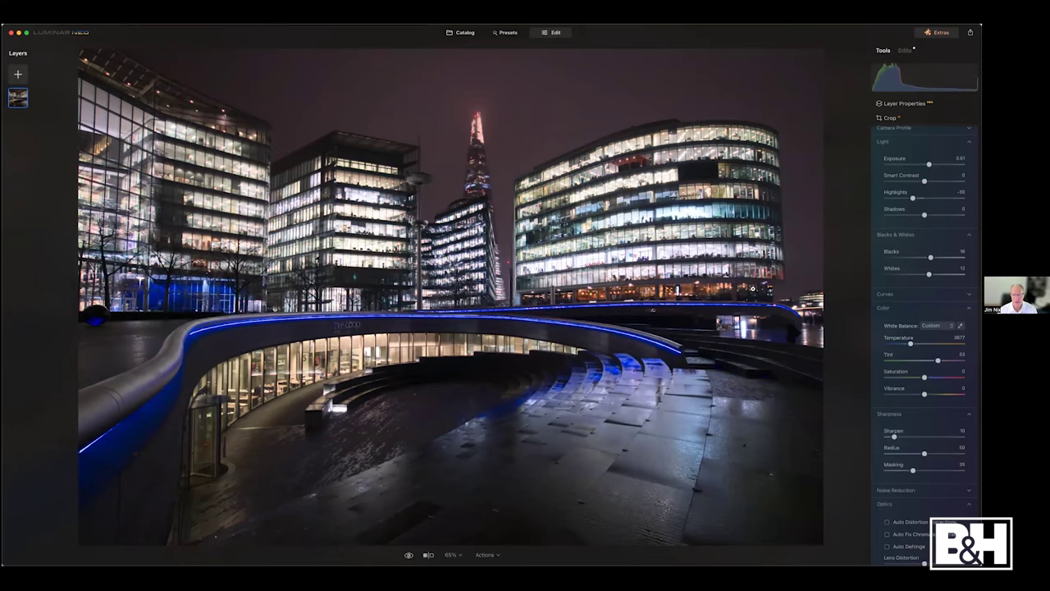
{"action": "scroll", "coordinate": [925, 328], "scroll_direction": "up", "scroll_amount": 3}
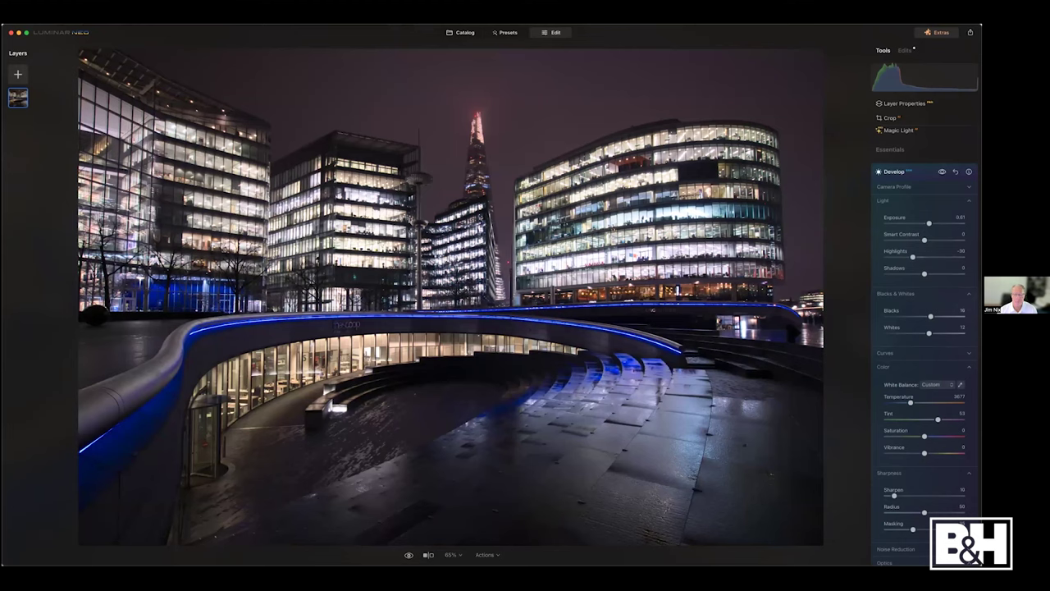
{"action": "key", "text": "Escape"}
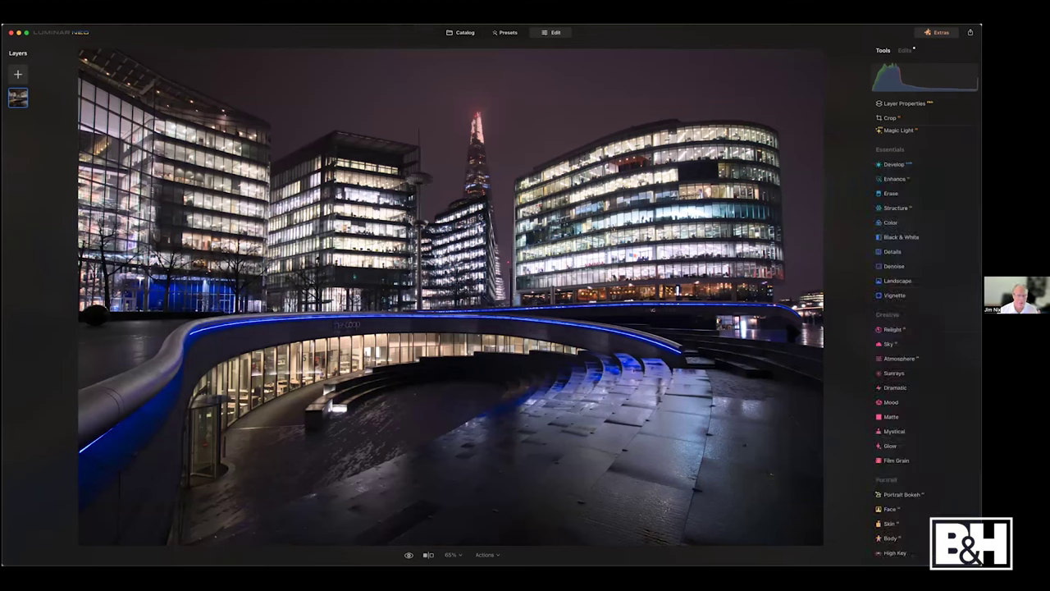
Set Structure Amount to 33 with Boost left at 0, then collapse the panel.
{"action": "left_click", "coordinate": [899, 209]}
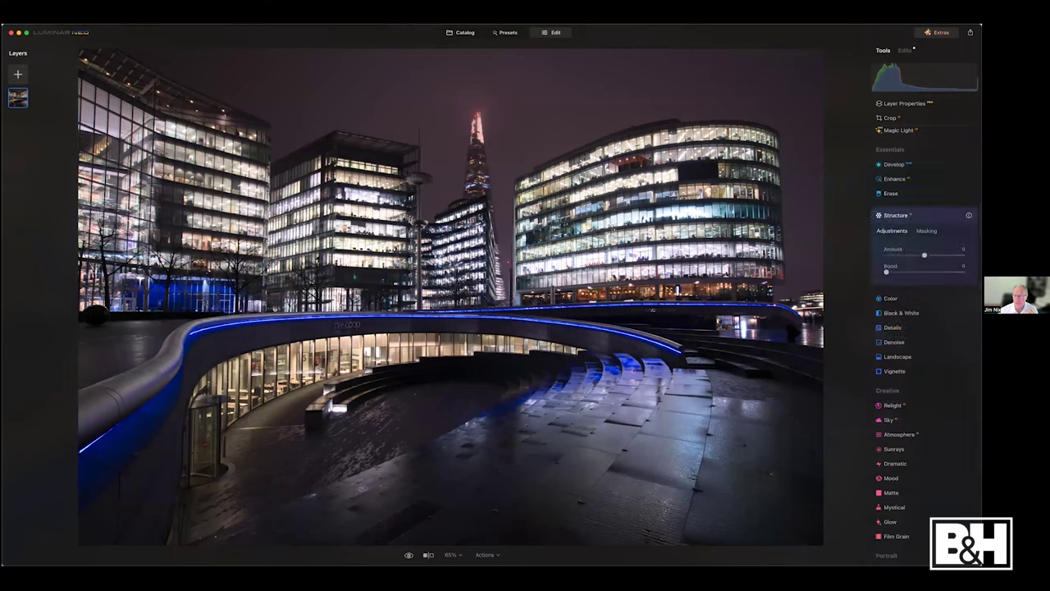
{"action": "left_click_drag", "start_coordinate": [924, 256], "coordinate": [937, 255]}
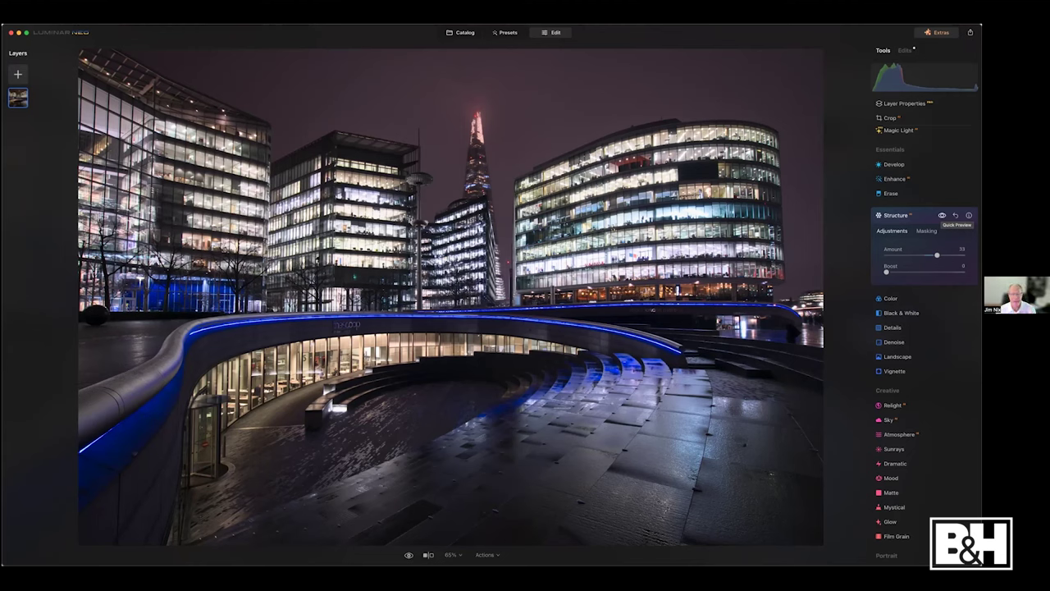
{"action": "left_click", "coordinate": [896, 215]}
{"action": "scroll", "coordinate": [919, 287], "scroll_direction": "up", "scroll_amount": 3}
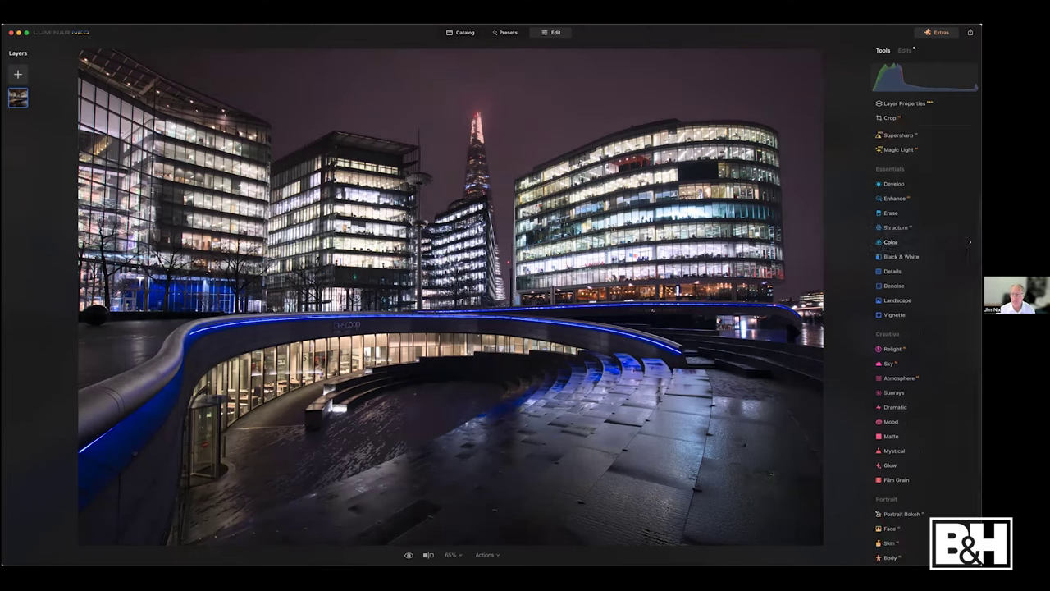
In Color Harmony, raise Brilliance to 10 and boost the warm split tones to Warm 8.
{"action": "left_click", "coordinate": [902, 175]}
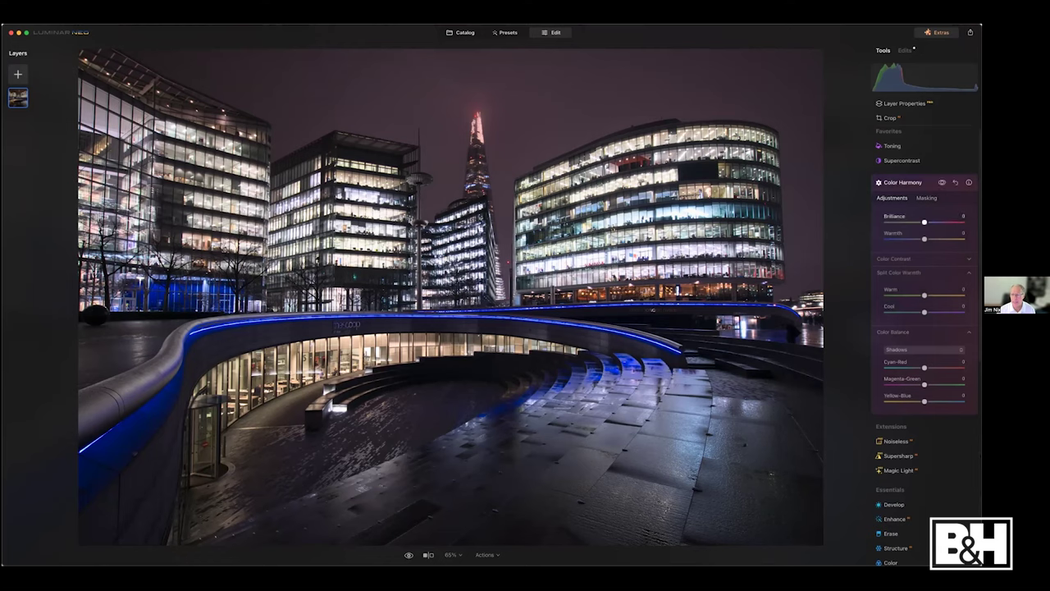
{"action": "left_click_drag", "start_coordinate": [924, 222], "coordinate": [919, 239]}
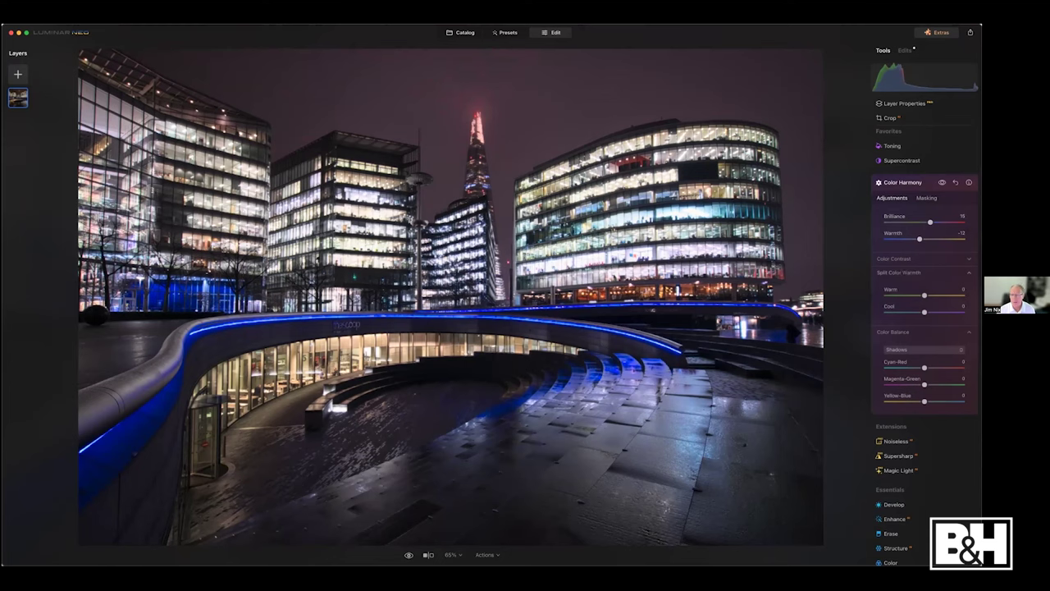
{"action": "left_click_drag", "start_coordinate": [923, 295], "coordinate": [920, 312]}
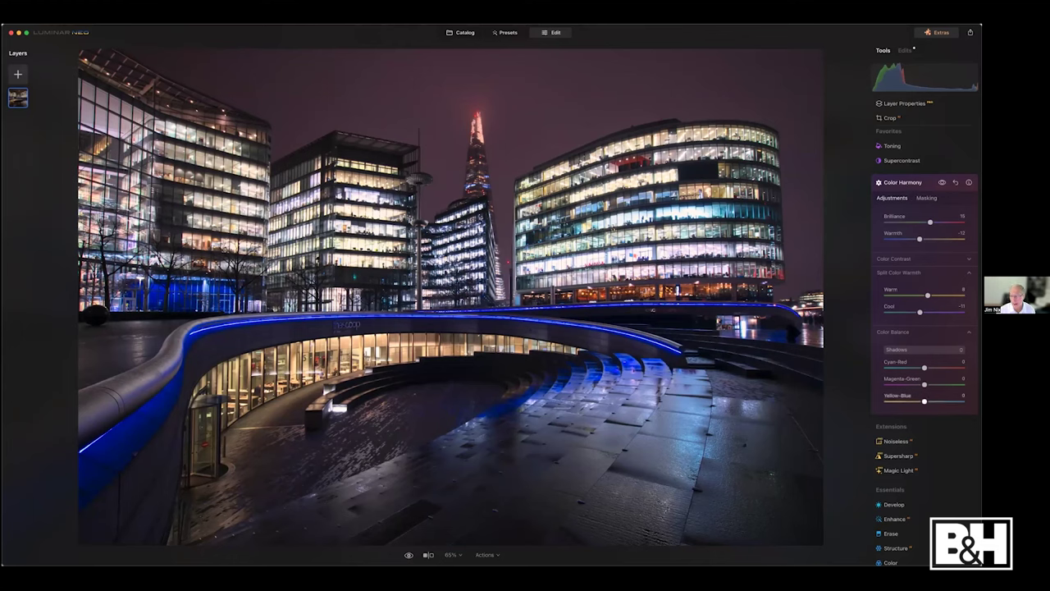
Balance the shadows slightly toward yellow and the highlights slightly toward red, with a small magenta nudge.
{"action": "left_click_drag", "start_coordinate": [924, 401], "coordinate": [925, 401]}
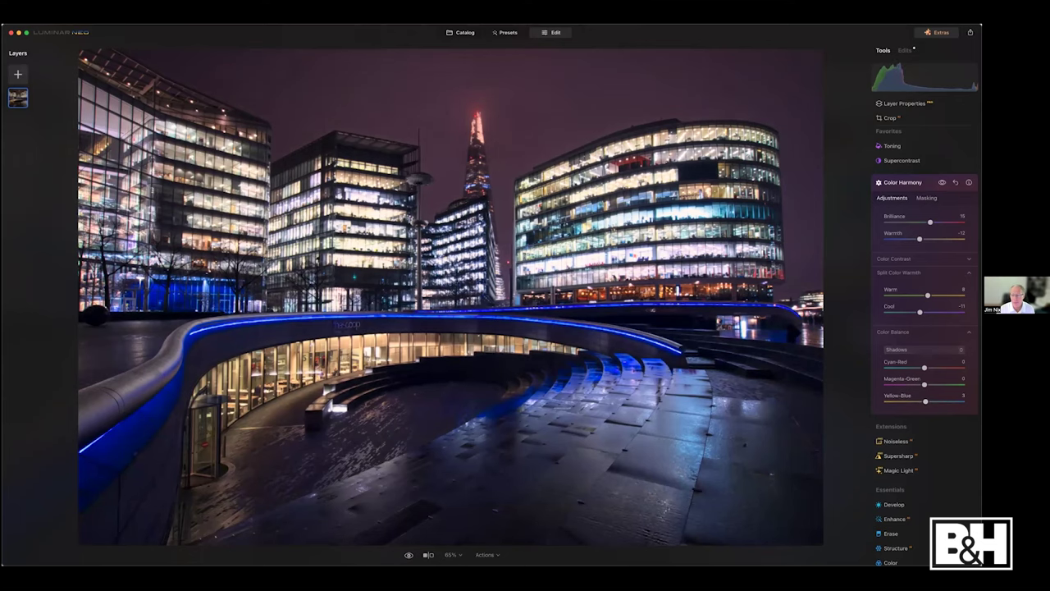
{"action": "left_click", "coordinate": [919, 349]}
{"action": "left_click", "coordinate": [909, 379]}
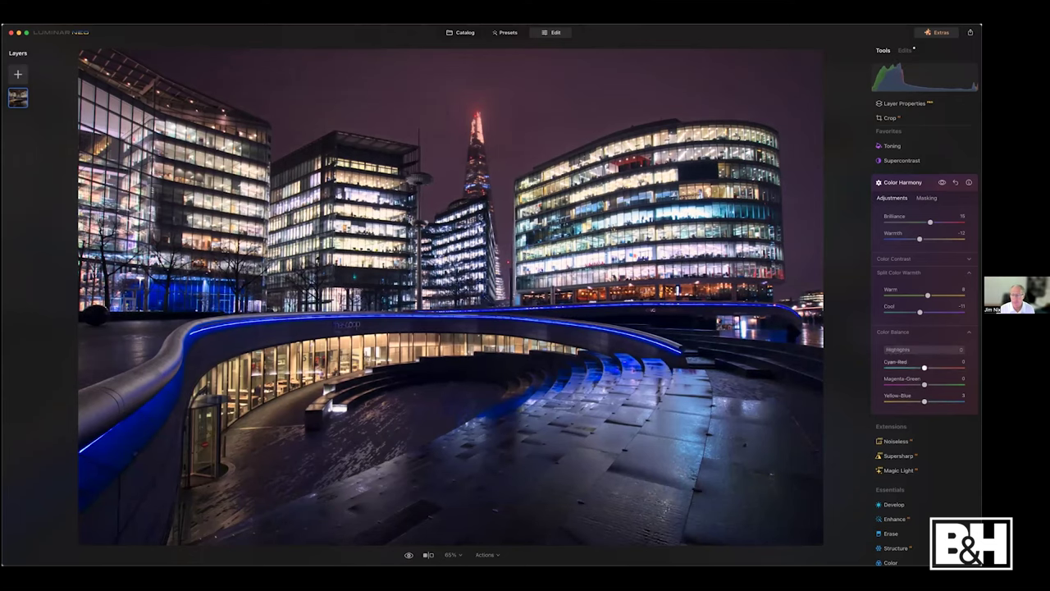
{"action": "left_click_drag", "start_coordinate": [923, 368], "coordinate": [926, 384]}
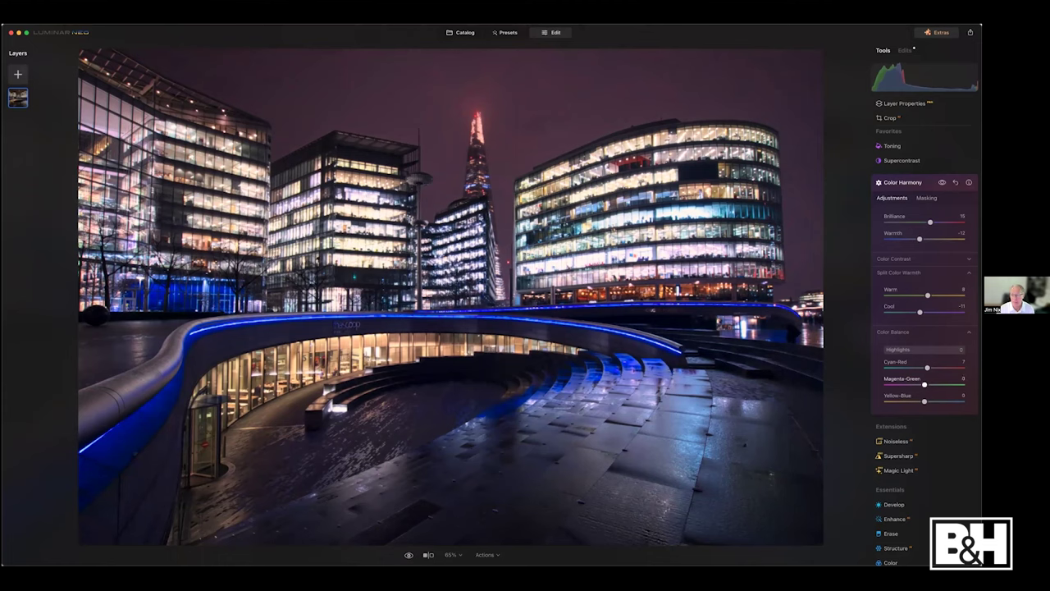
{"action": "left_click_drag", "start_coordinate": [924, 384], "coordinate": [925, 367]}
{"action": "left_click", "coordinate": [902, 182]}
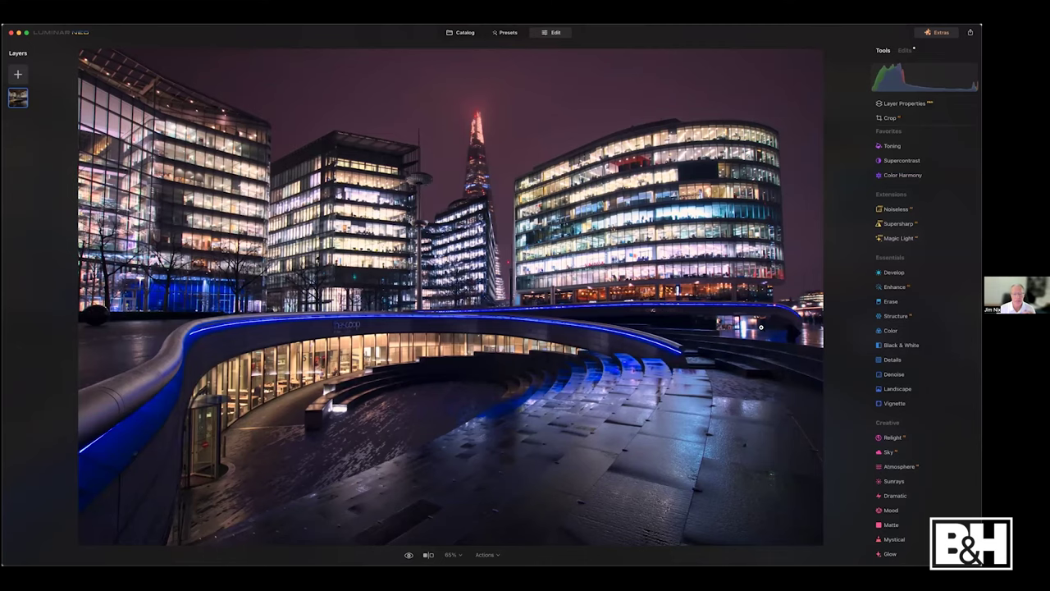
After comparing with the original, apply Mystical at Amount 30 with Shadows raised to 43.
{"action": "key", "text": "backslash"}
{"action": "key", "text": "backslash"}
{"action": "scroll", "coordinate": [879, 419], "scroll_direction": "down", "scroll_amount": 5}
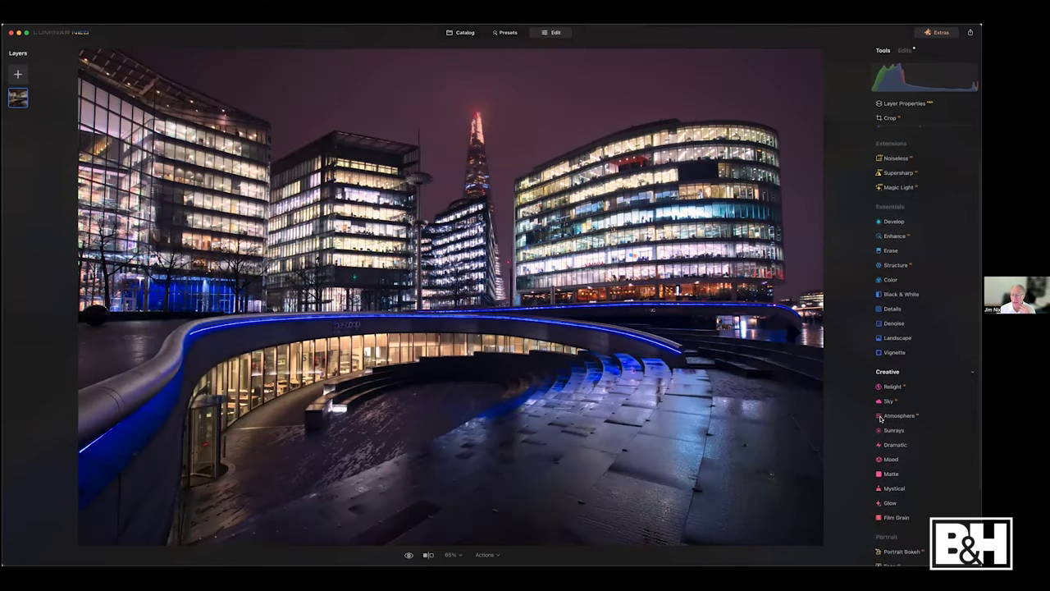
{"action": "scroll", "coordinate": [881, 419], "scroll_direction": "down", "scroll_amount": 1}
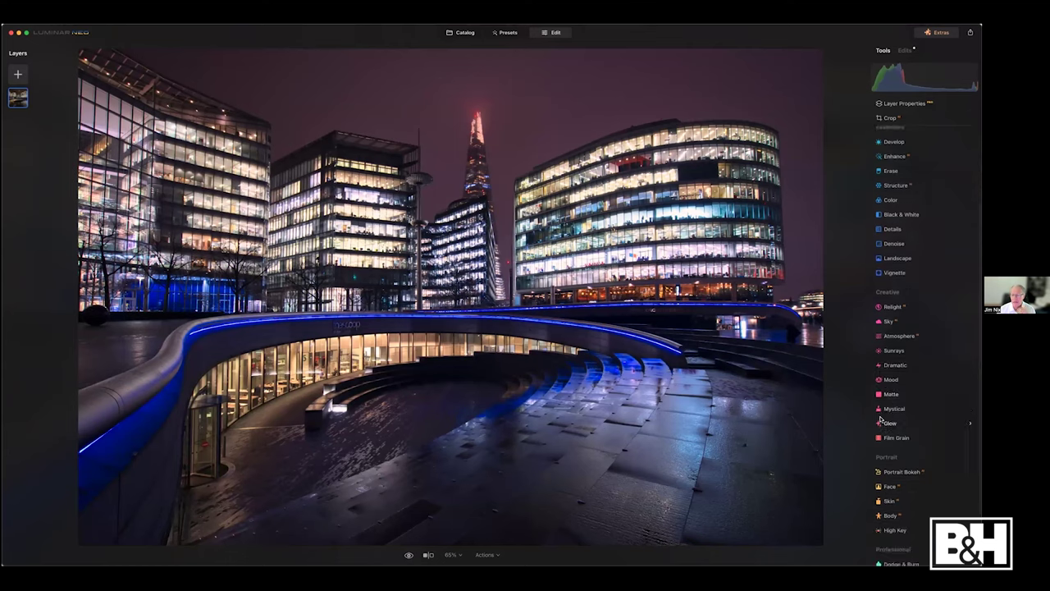
{"action": "left_click", "coordinate": [898, 408]}
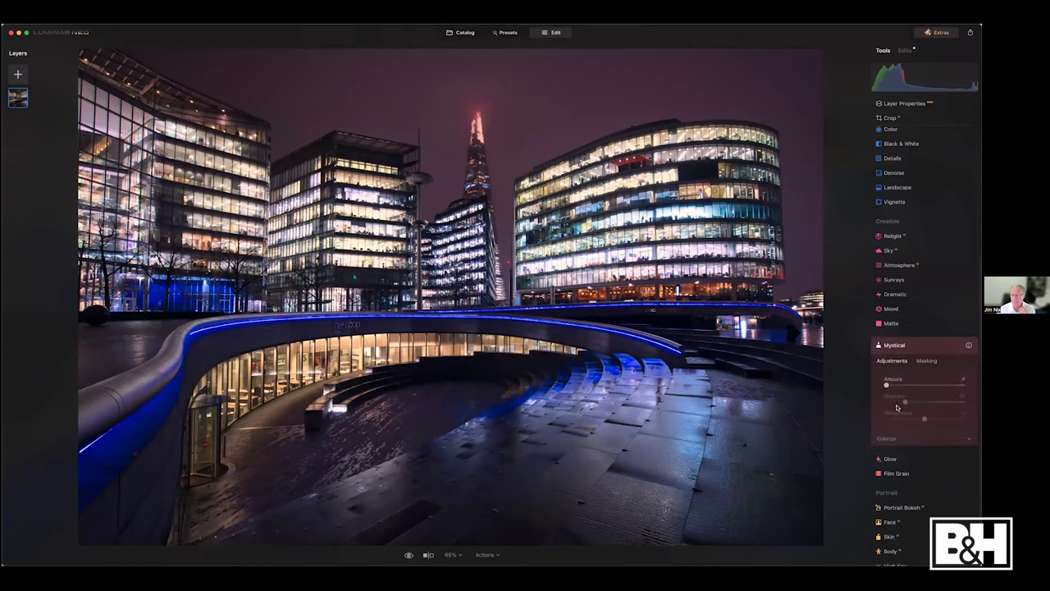
{"action": "left_click", "coordinate": [906, 353]}
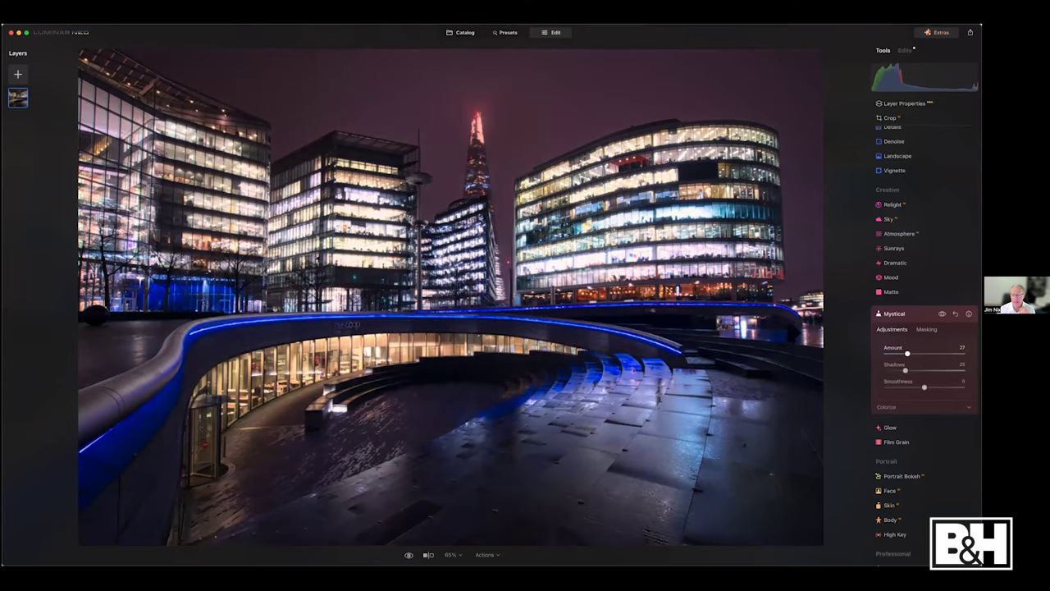
{"action": "left_click", "coordinate": [905, 371]}
{"action": "mouse_move", "coordinate": [905, 371]}
{"action": "left_mouse_down"}
{"action": "mouse_move", "coordinate": [924, 371]}
{"action": "mouse_move", "coordinate": [909, 353]}
{"action": "left_mouse_up"}
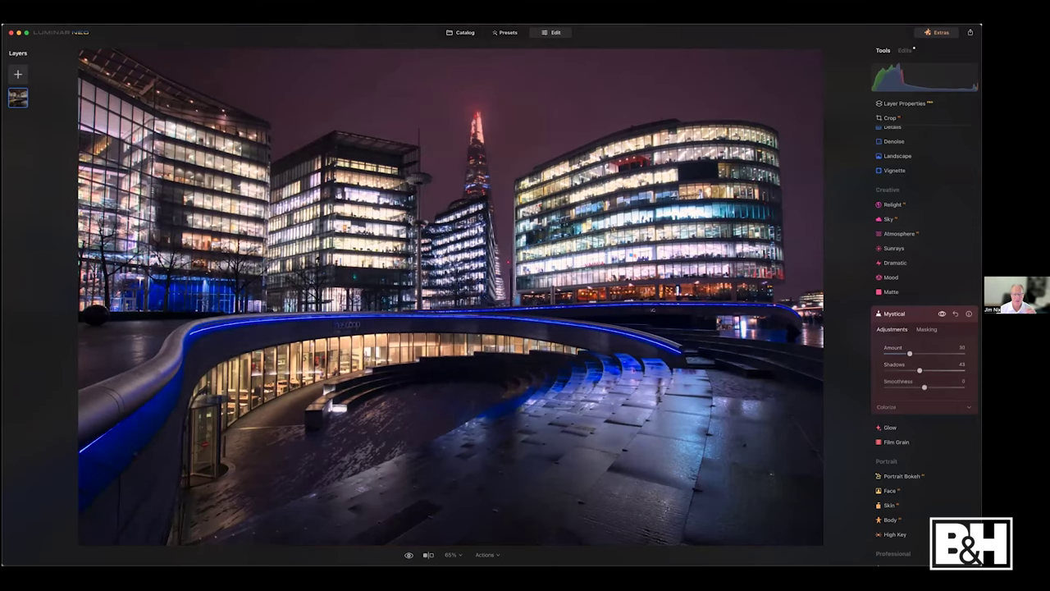
{"action": "left_click", "coordinate": [901, 320]}
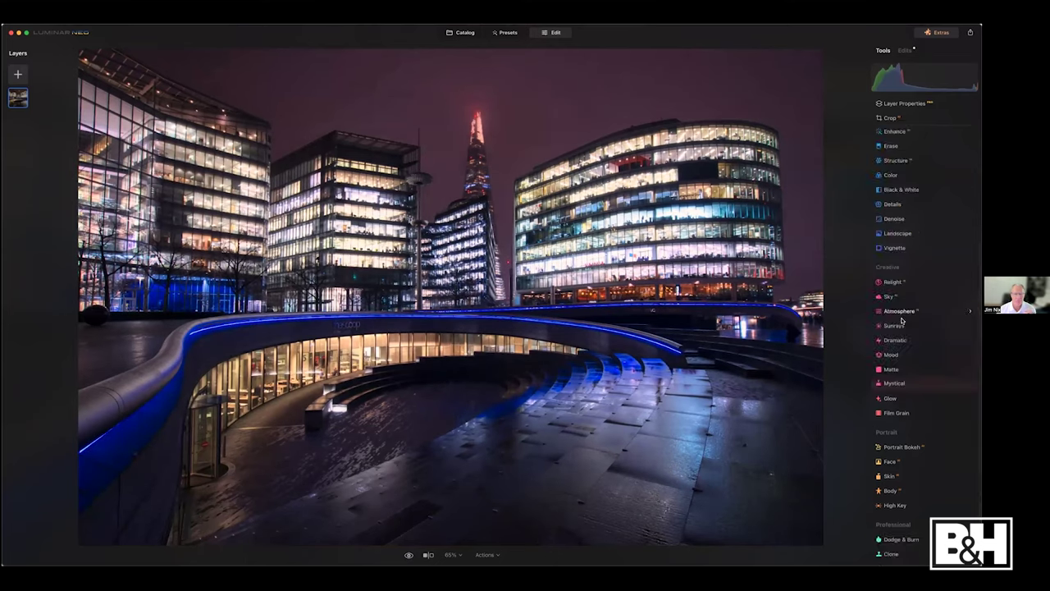
Apply a Glow-type Glow at Amount 41 and raise its advanced Softness to 34.
{"action": "left_click", "coordinate": [893, 398]}
{"action": "scroll", "coordinate": [894, 388], "scroll_direction": "down", "scroll_amount": 1}
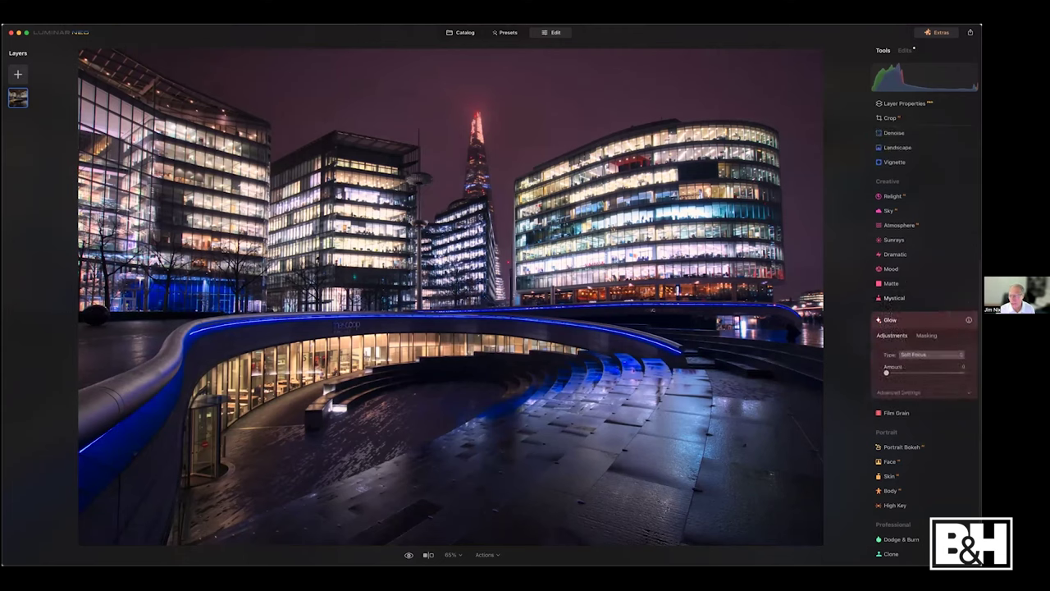
{"action": "left_click", "coordinate": [929, 353]}
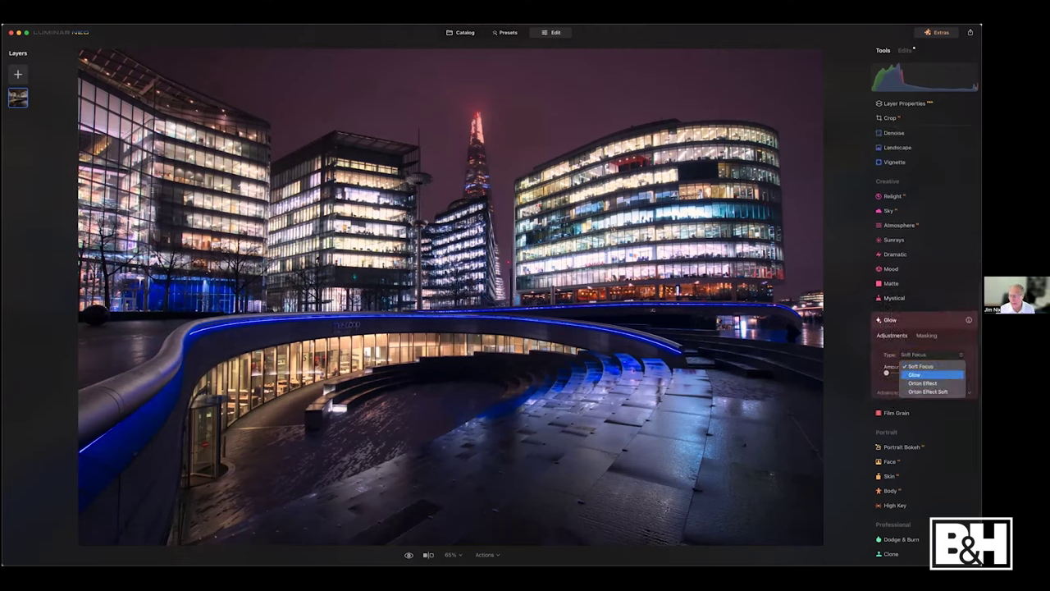
{"action": "left_click", "coordinate": [911, 374]}
{"action": "left_click_drag", "start_coordinate": [894, 374], "coordinate": [918, 372]}
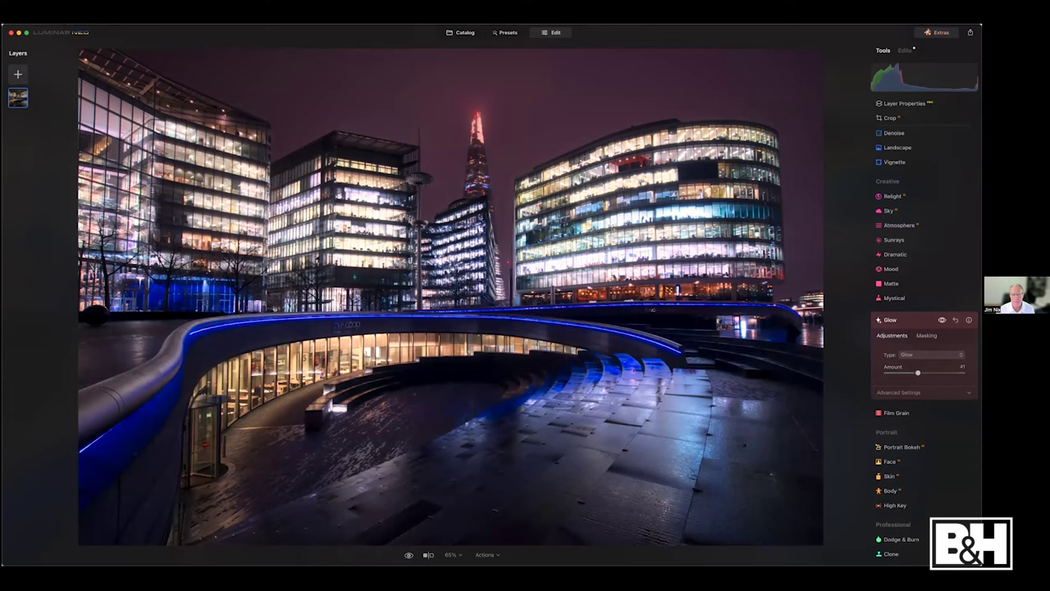
{"action": "left_click", "coordinate": [942, 320]}
{"action": "left_click", "coordinate": [902, 393]}
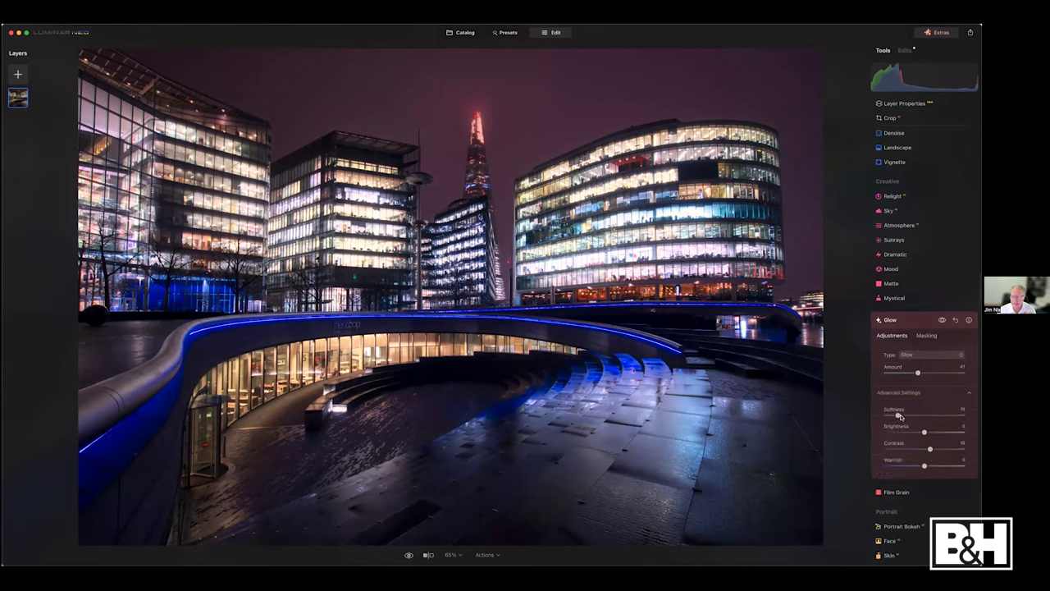
{"action": "left_click_drag", "start_coordinate": [897, 416], "coordinate": [912, 415]}
{"action": "left_click", "coordinate": [906, 319]}
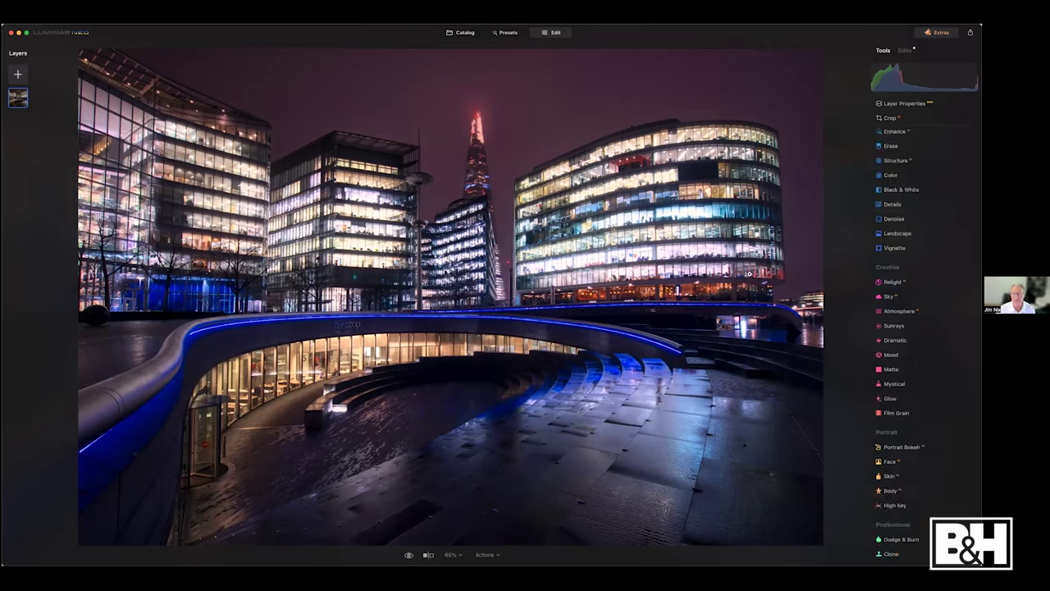
Set Develop Exposure to 0.48 and Highlights to -15, keeping Tint reset at 0.
{"action": "key", "text": "backslash"}
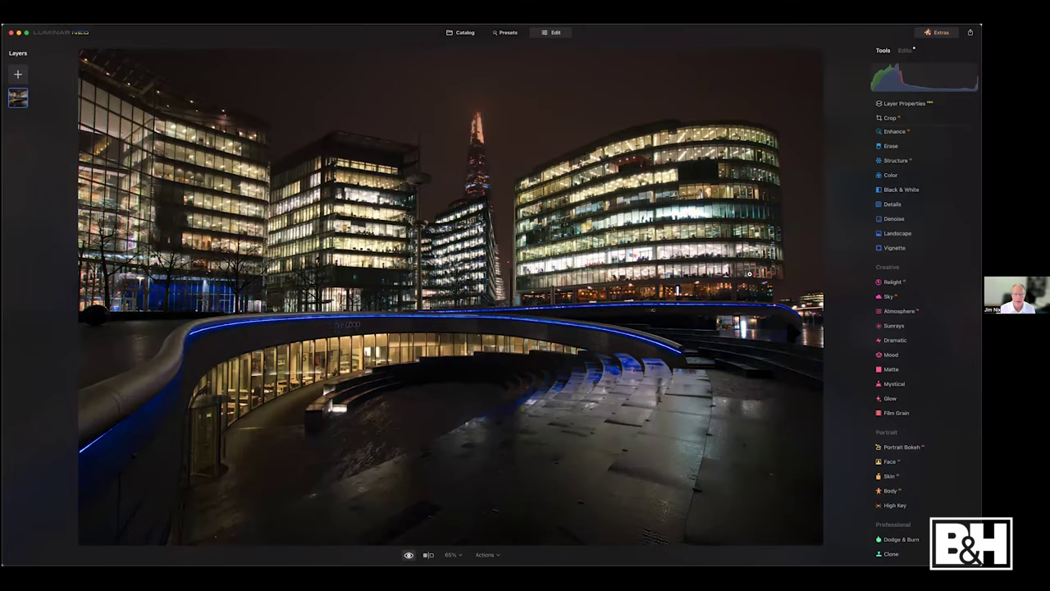
{"action": "key", "text": "backslash"}
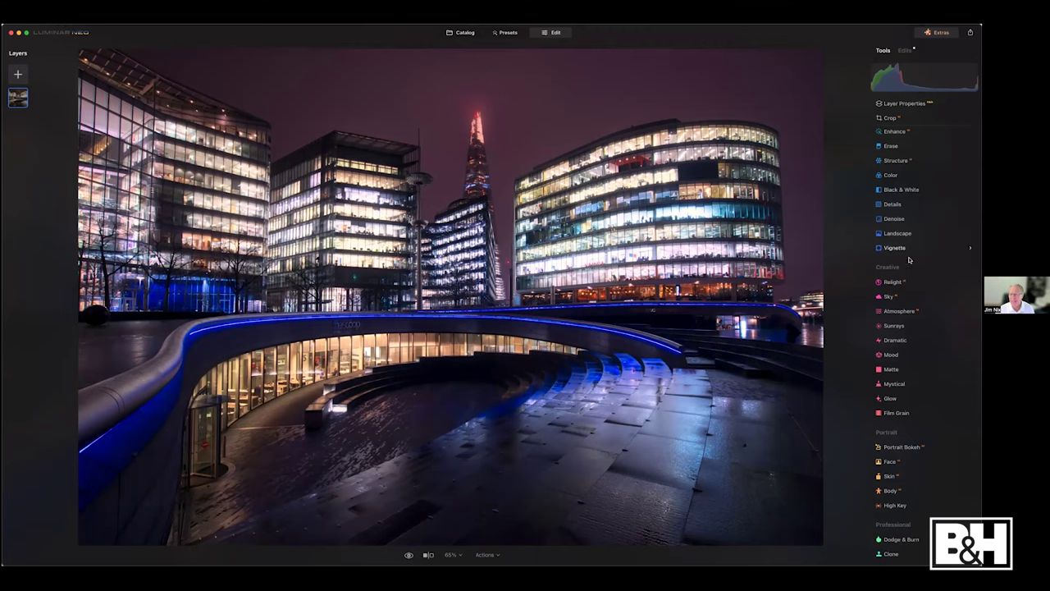
{"action": "scroll", "coordinate": [900, 174], "scroll_direction": "up", "scroll_amount": 3}
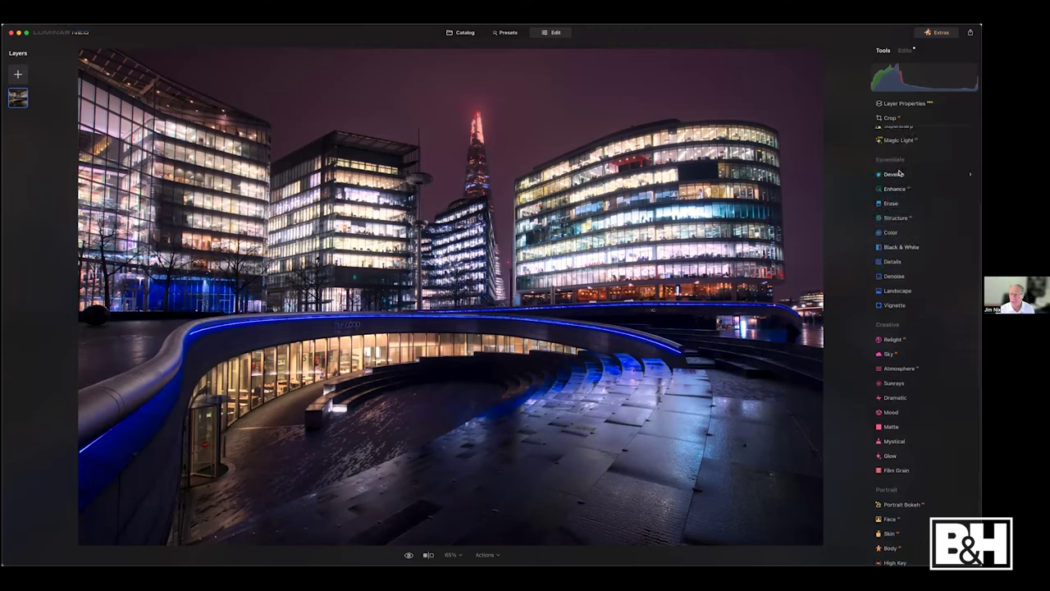
{"action": "left_click", "coordinate": [894, 174]}
{"action": "left_click_drag", "start_coordinate": [924, 187], "coordinate": [928, 187]}
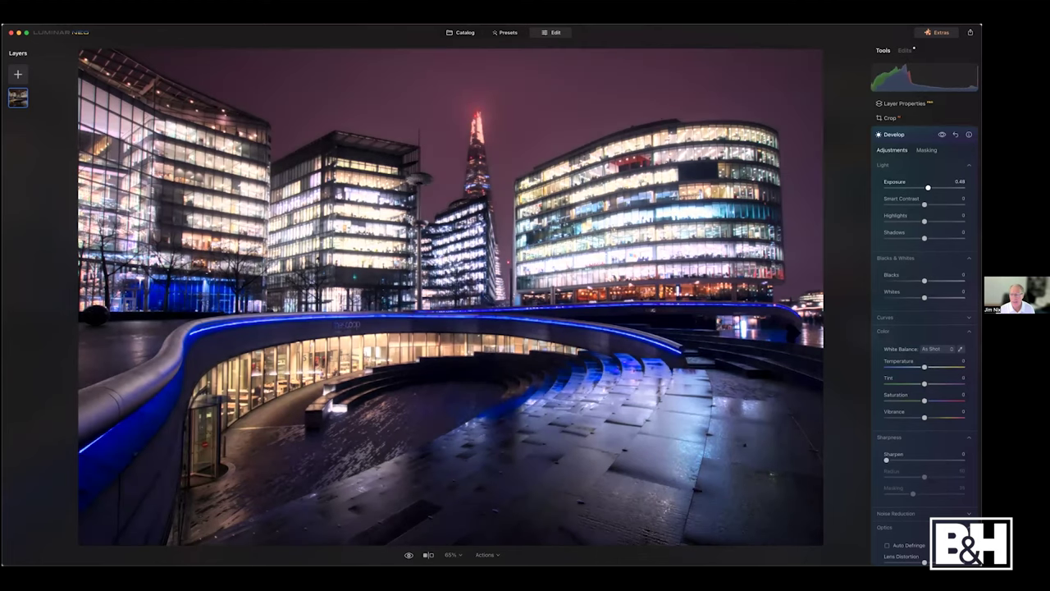
{"action": "left_click_drag", "start_coordinate": [924, 221], "coordinate": [918, 220]}
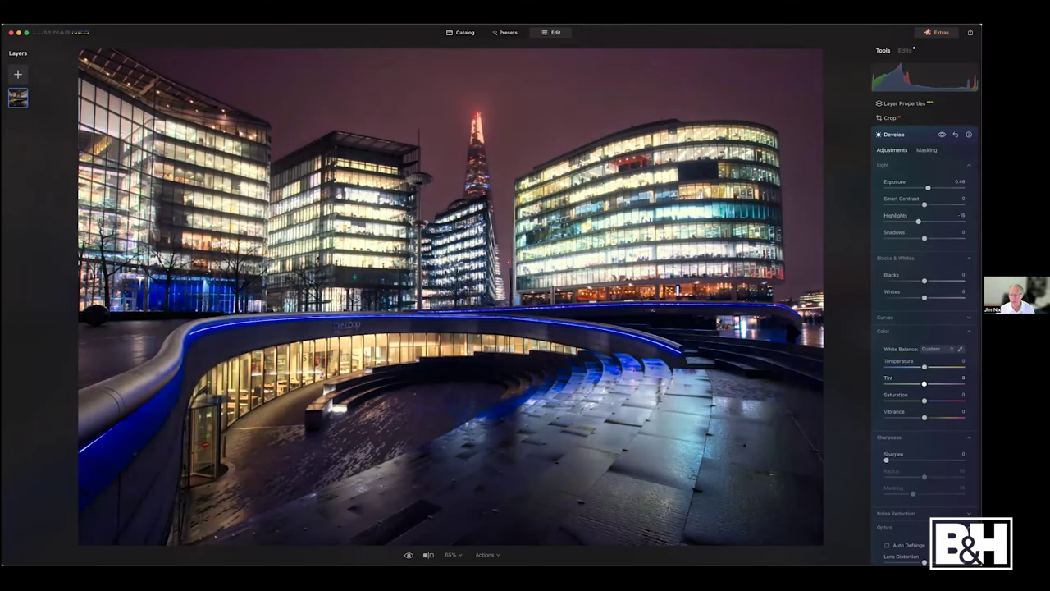
{"action": "left_click_drag", "start_coordinate": [924, 383], "coordinate": [923, 383]}
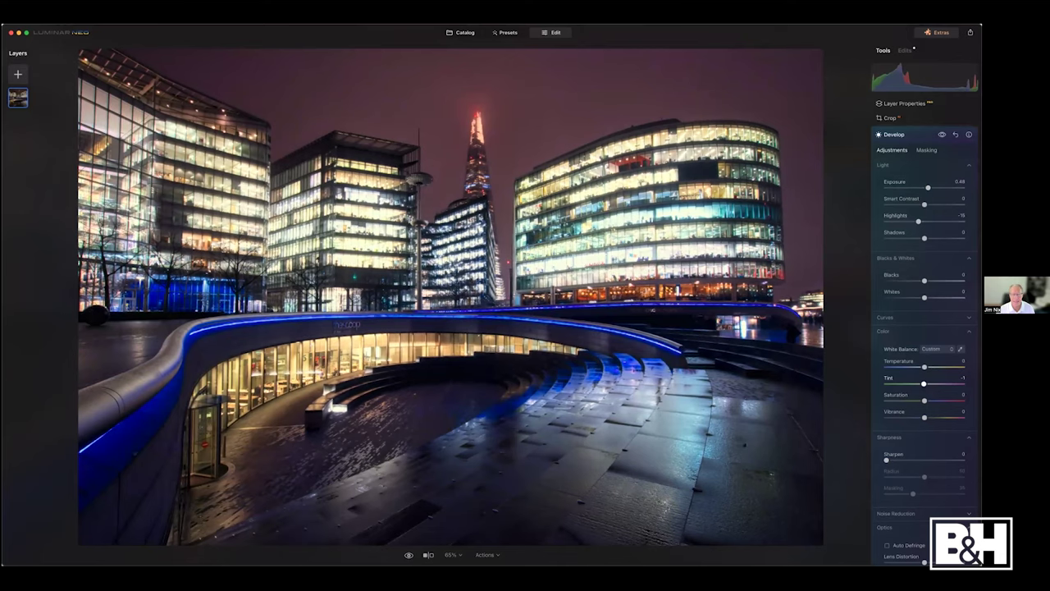
{"action": "double_click", "coordinate": [924, 383]}
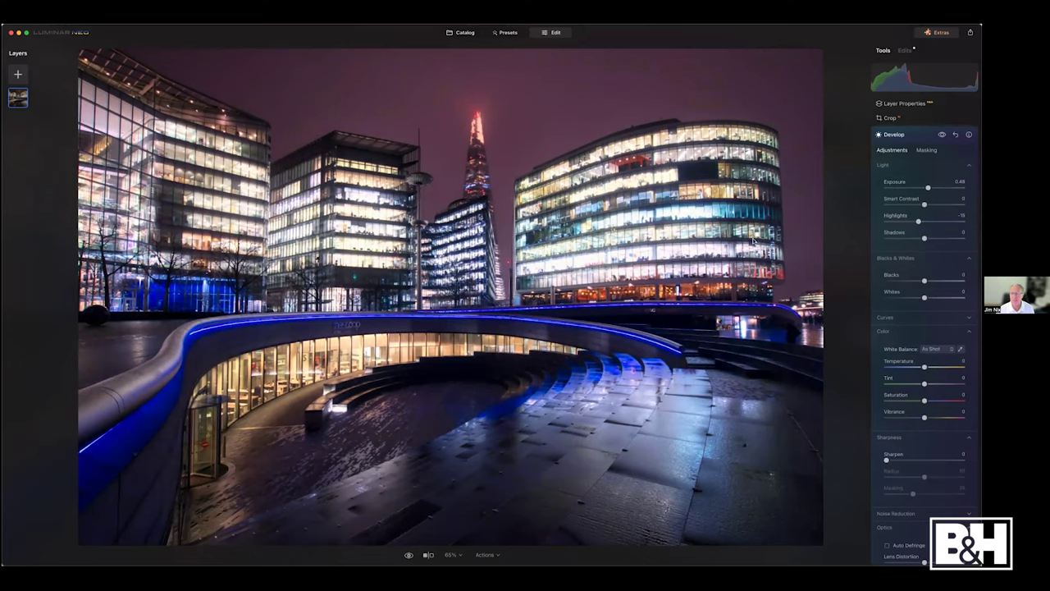
{"action": "left_click", "coordinate": [894, 134]}
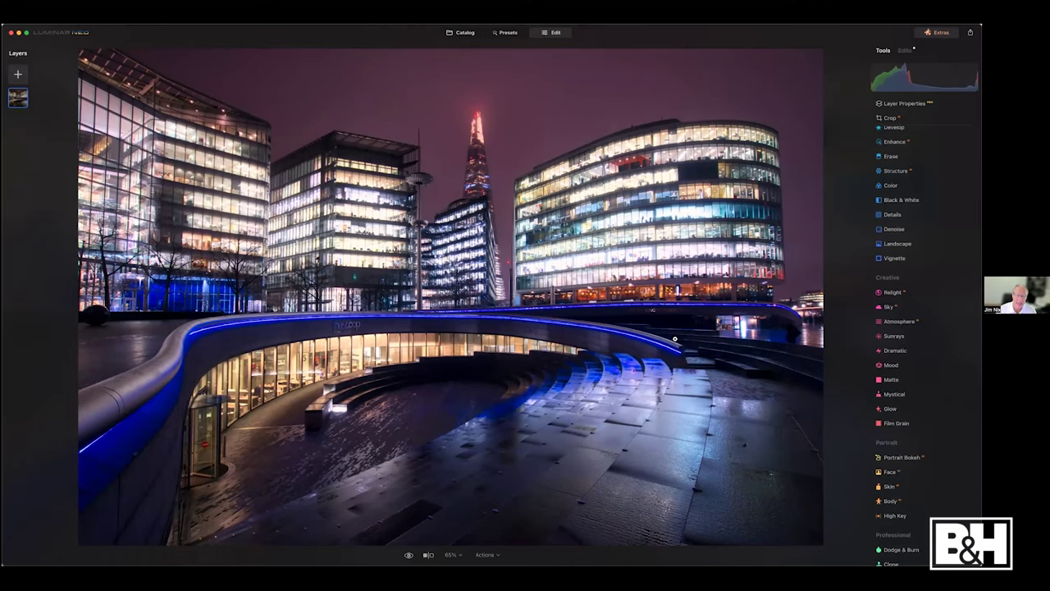
Compare the finished cityscape against the original, then go back to the Catalog grid.
{"action": "key", "text": "backslash"}
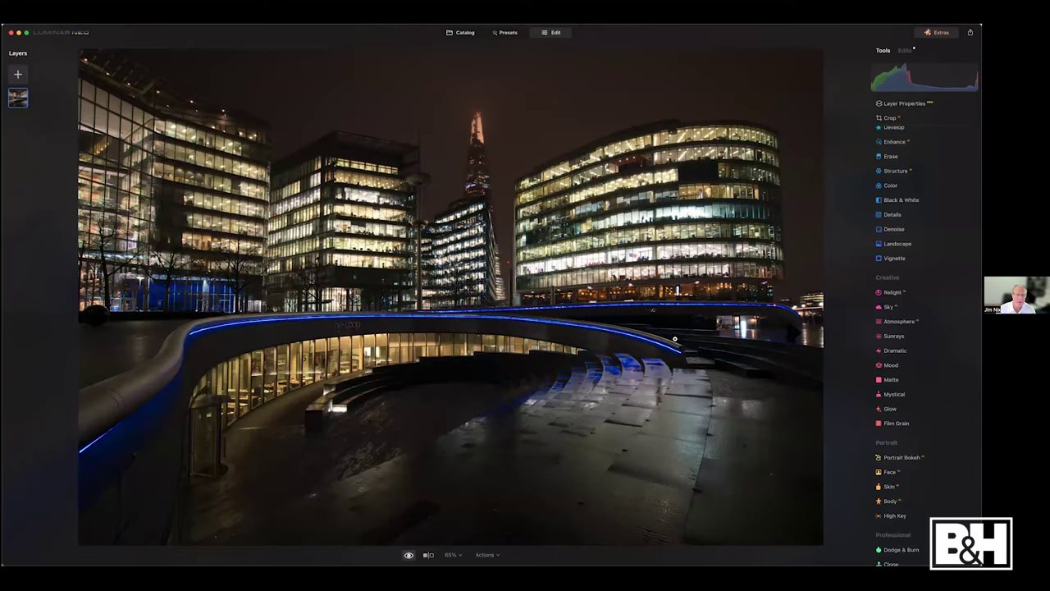
{"action": "key", "text": "backslash"}
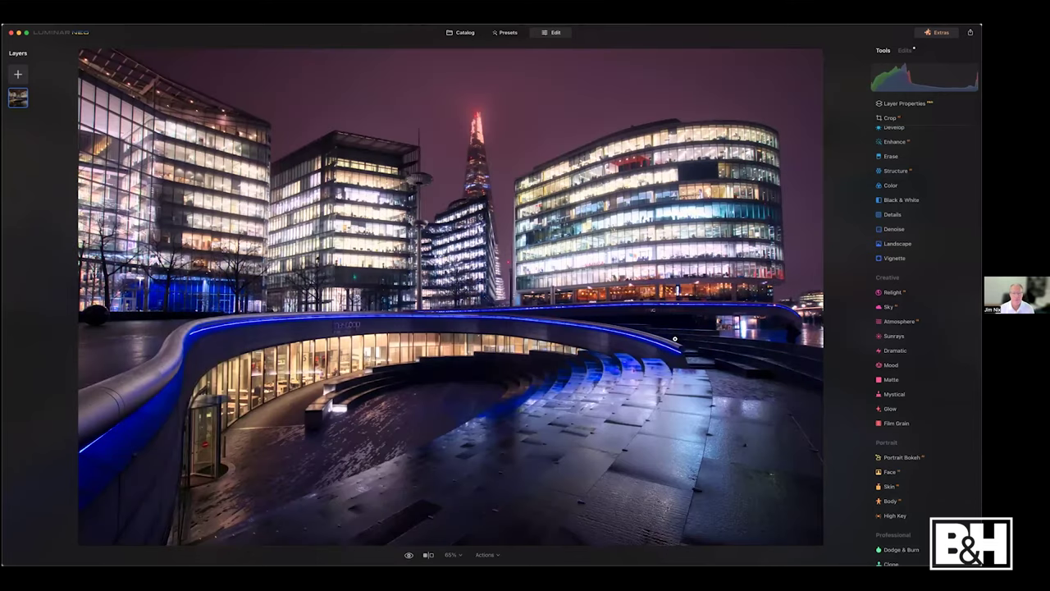
{"action": "left_click", "coordinate": [460, 34]}
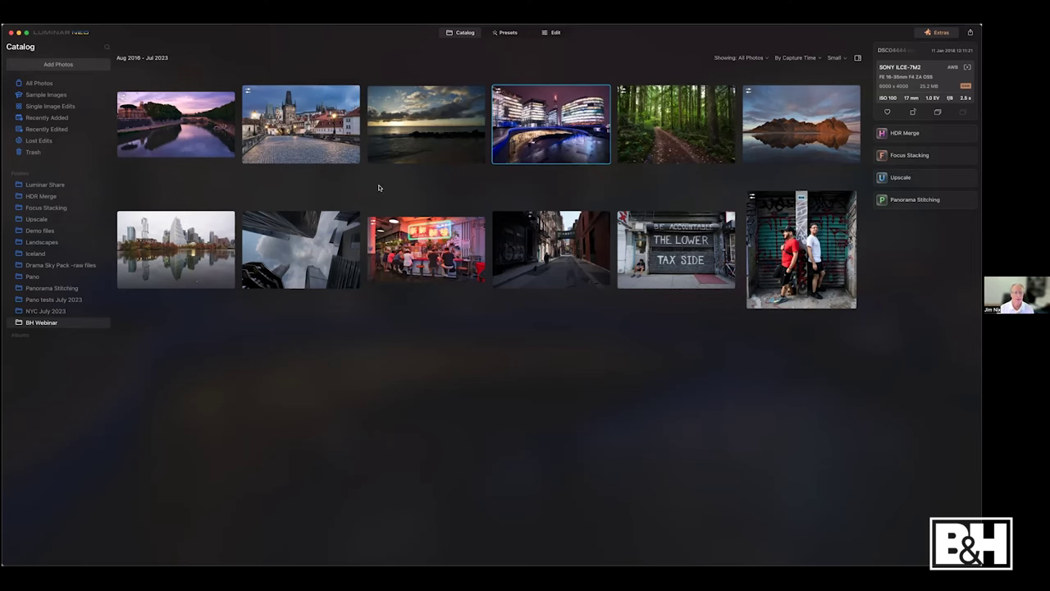
Open the Austin skyline reflection photo from the Catalog in Edit mode.
{"action": "left_click", "coordinate": [190, 270]}
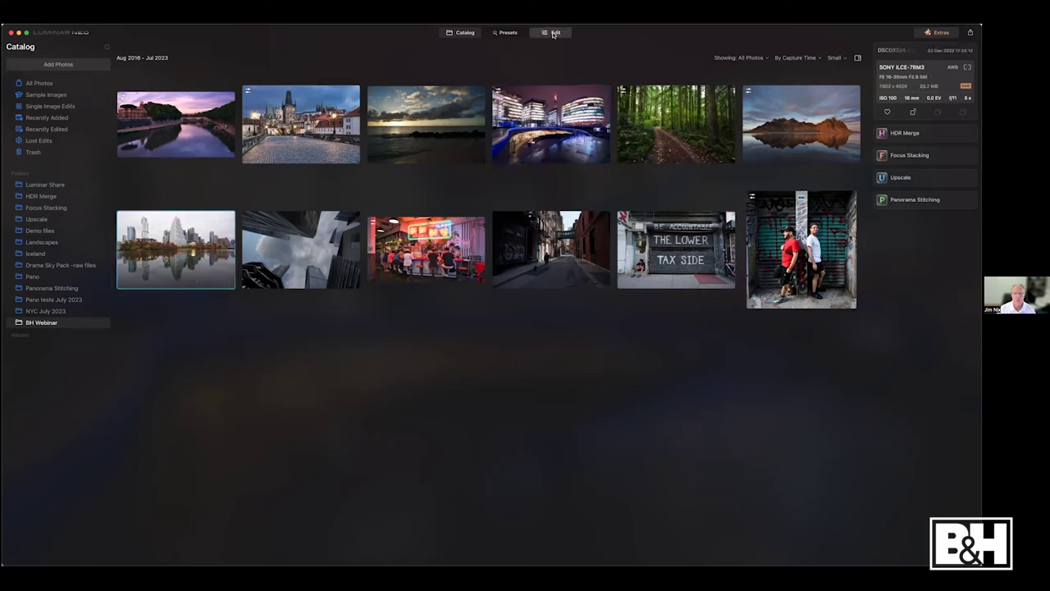
{"action": "left_click", "coordinate": [557, 36]}
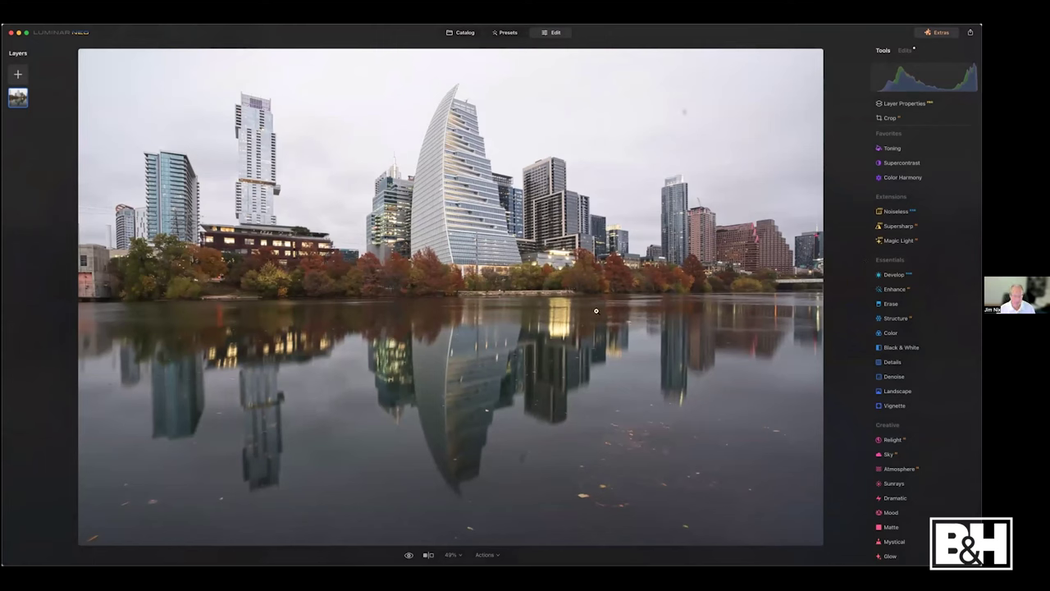
In Develop, set Exposure -1.17, Blacks 19, cooler Temperature, more Vibrance and Smart Contrast 41.
{"action": "left_click", "coordinate": [893, 275]}
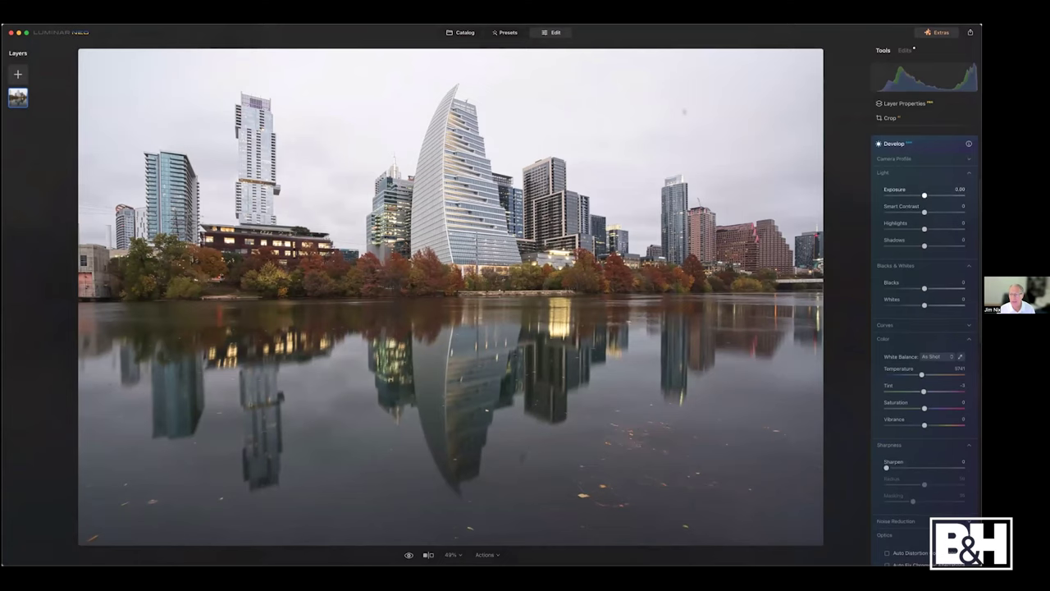
{"action": "left_click_drag", "start_coordinate": [924, 196], "coordinate": [940, 245]}
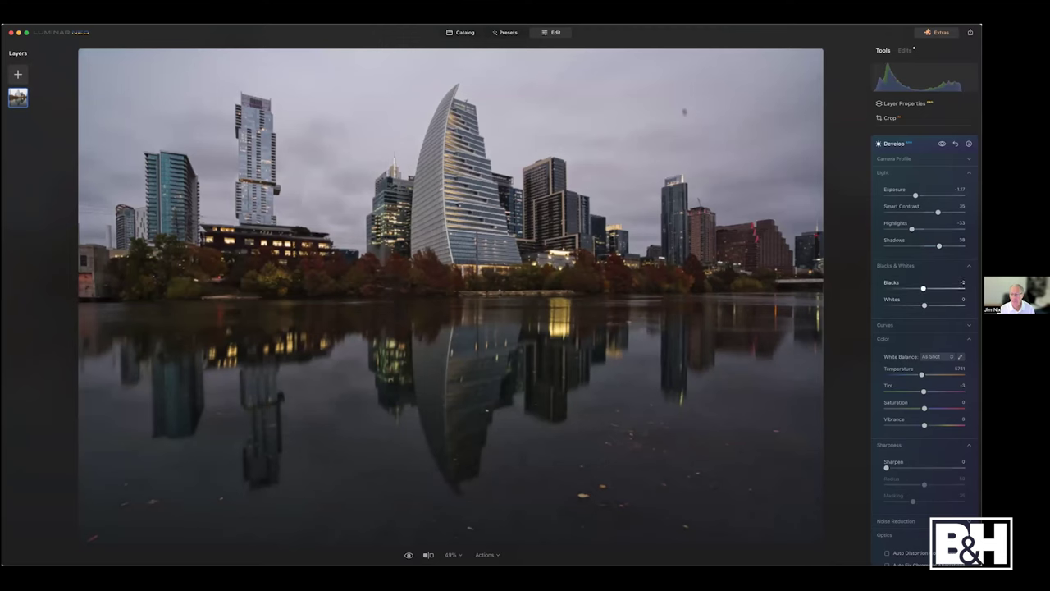
{"action": "left_click_drag", "start_coordinate": [924, 288], "coordinate": [906, 304]}
{"action": "left_click_drag", "start_coordinate": [922, 374], "coordinate": [920, 374]}
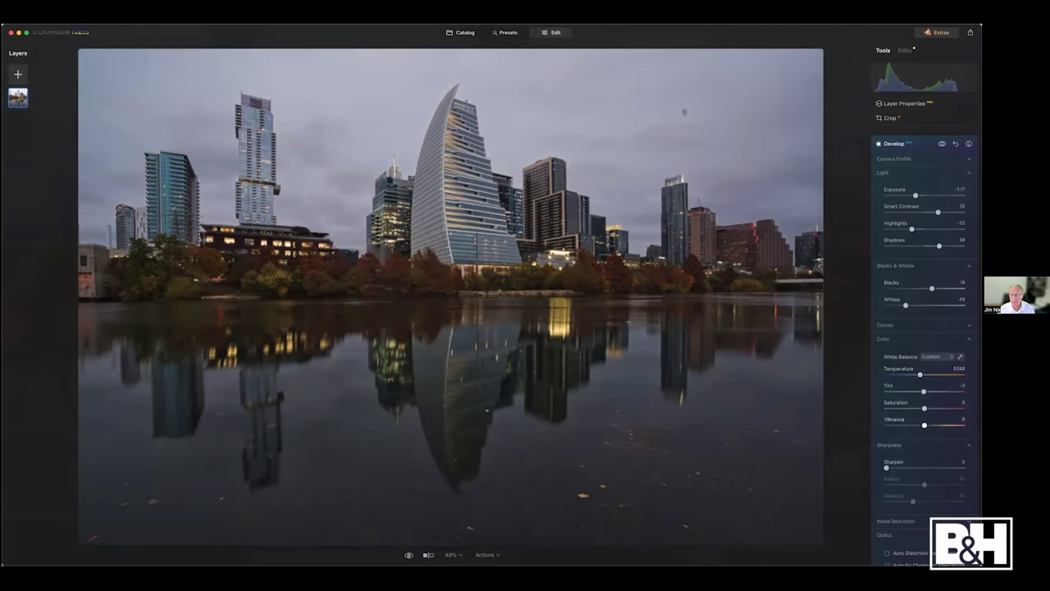
{"action": "left_click_drag", "start_coordinate": [925, 425], "coordinate": [928, 425]}
{"action": "left_click_drag", "start_coordinate": [938, 212], "coordinate": [941, 211]}
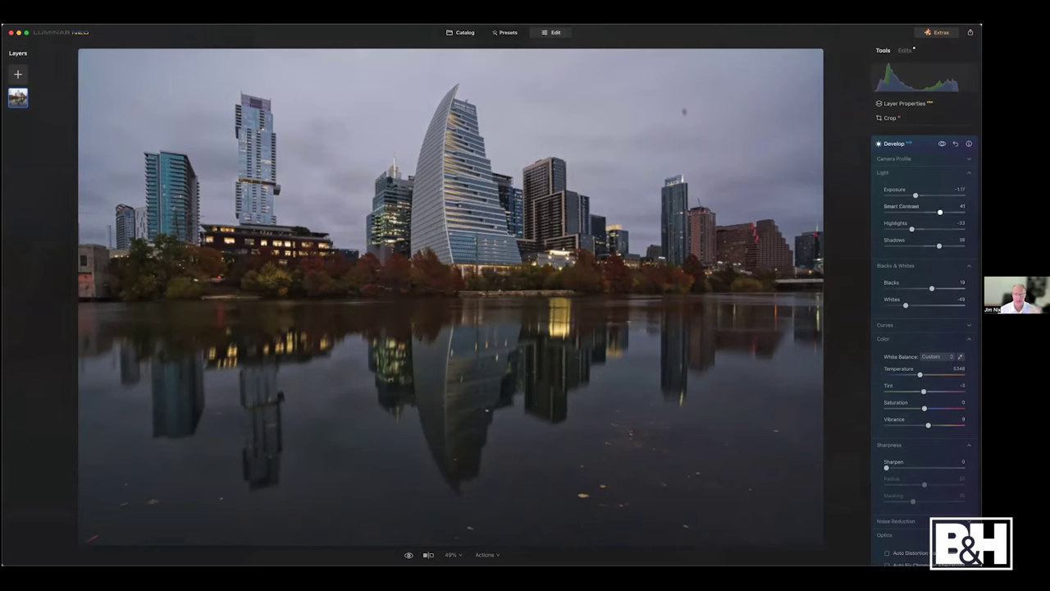
{"action": "left_click", "coordinate": [900, 146]}
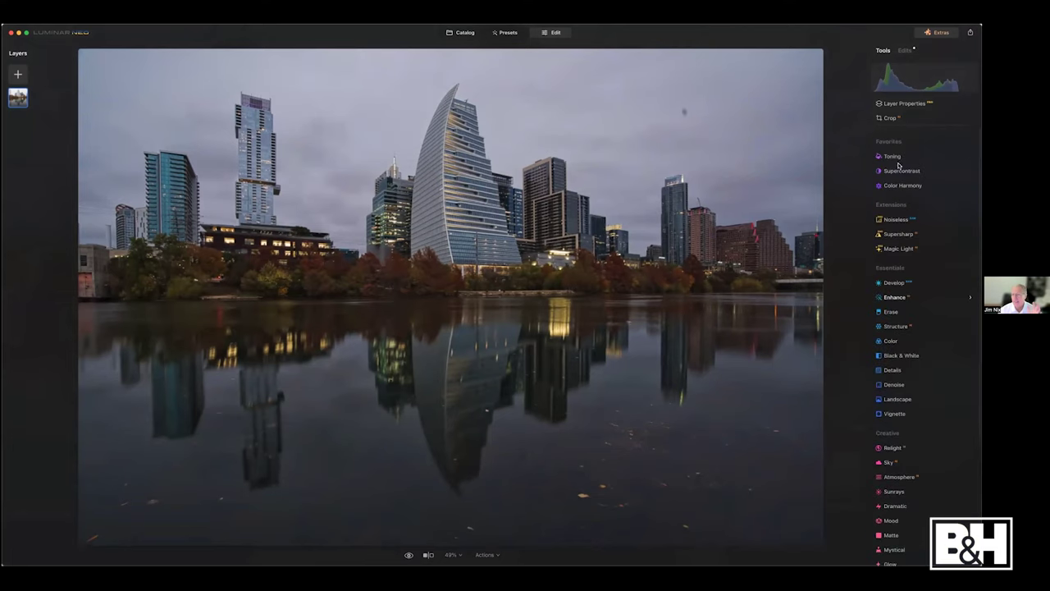
Set Supercontrast Highlights 32/48, Midtones 34/-48 and Shadows 34/14 for contrast and balance.
{"action": "left_click", "coordinate": [900, 170]}
{"action": "left_click_drag", "start_coordinate": [887, 210], "coordinate": [911, 210]}
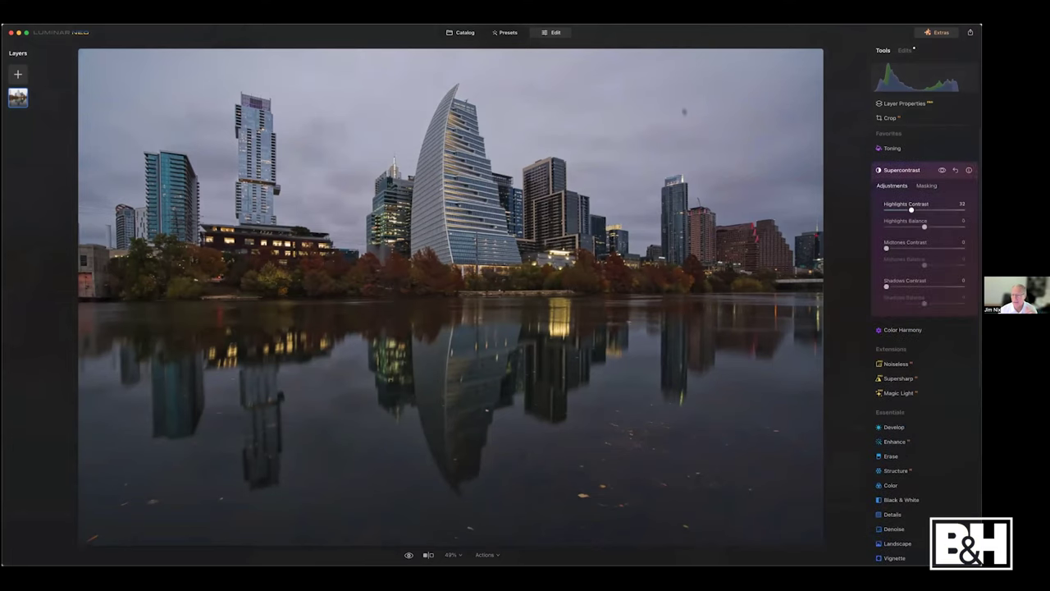
{"action": "left_click_drag", "start_coordinate": [886, 248], "coordinate": [905, 247]}
{"action": "left_click_drag", "start_coordinate": [886, 286], "coordinate": [913, 286]}
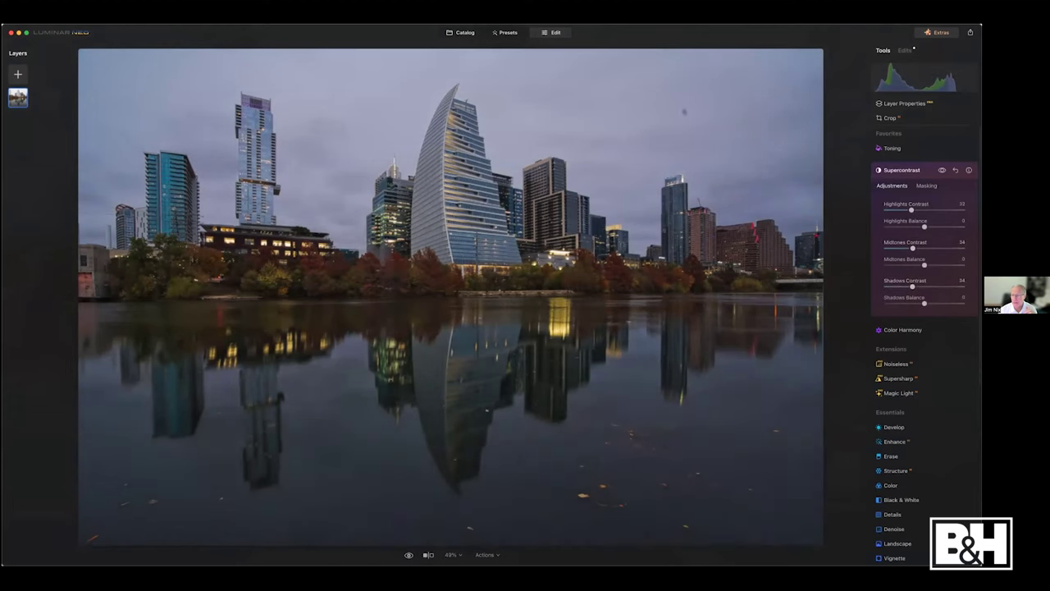
{"action": "mouse_move", "coordinate": [924, 226]}
{"action": "left_mouse_down"}
{"action": "mouse_move", "coordinate": [906, 226]}
{"action": "mouse_move", "coordinate": [942, 226]}
{"action": "left_mouse_up"}
{"action": "left_click_drag", "start_coordinate": [924, 265], "coordinate": [899, 265]}
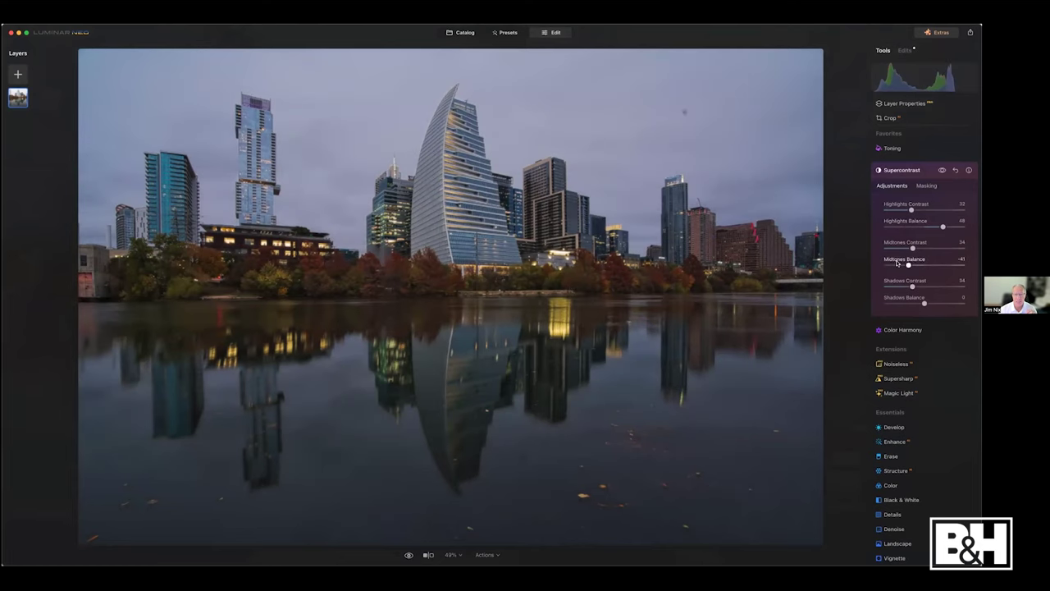
{"action": "left_click_drag", "start_coordinate": [924, 303], "coordinate": [929, 303]}
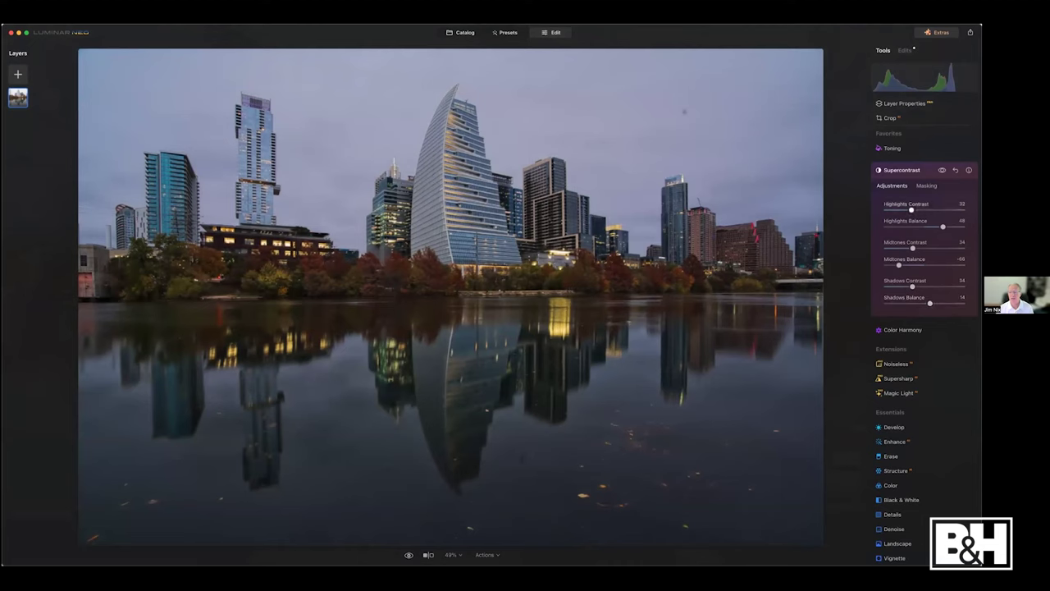
{"action": "left_click", "coordinate": [899, 170]}
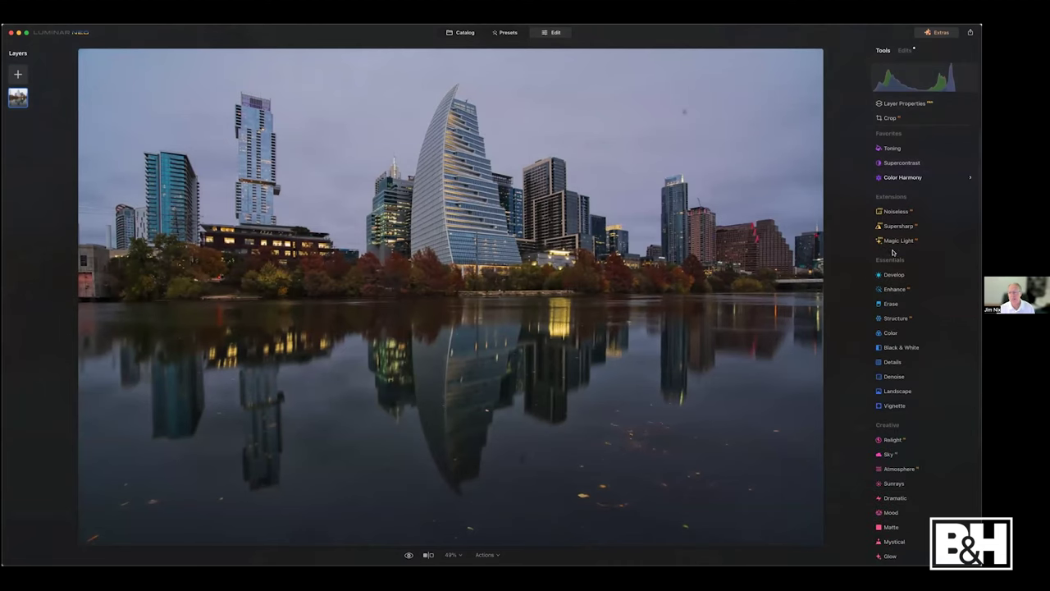
Set Enhance Accent to 22 and lower Structure Amount to -47.
{"action": "left_click", "coordinate": [897, 292]}
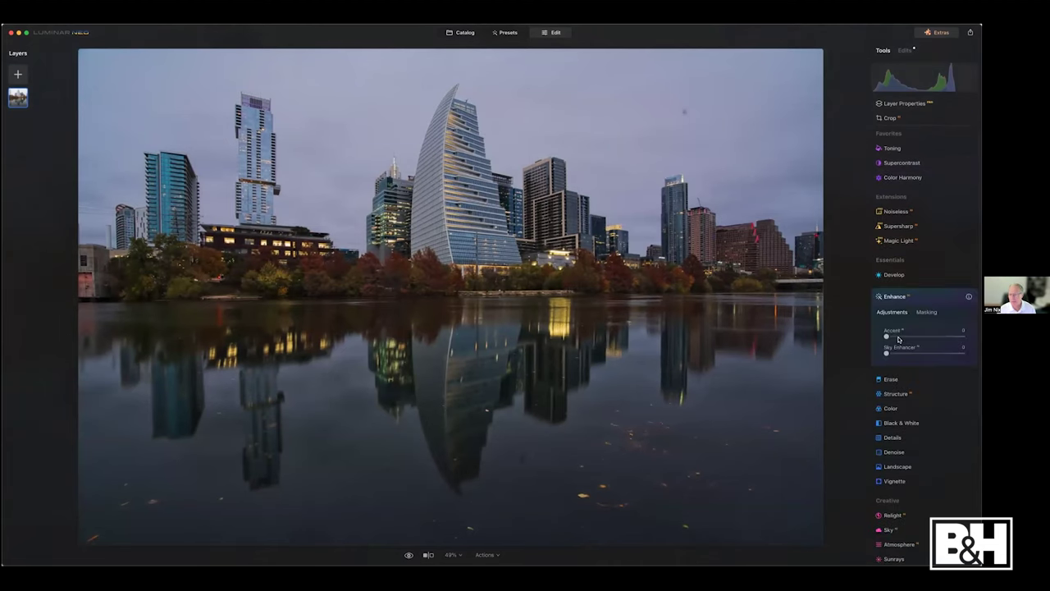
{"action": "left_click", "coordinate": [902, 337]}
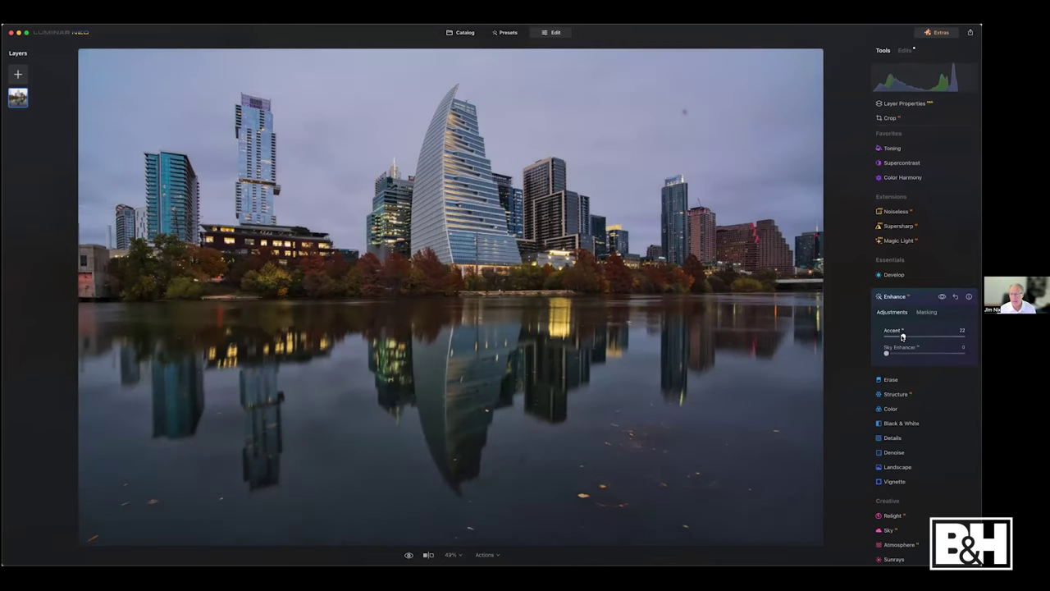
{"action": "left_click", "coordinate": [896, 296]}
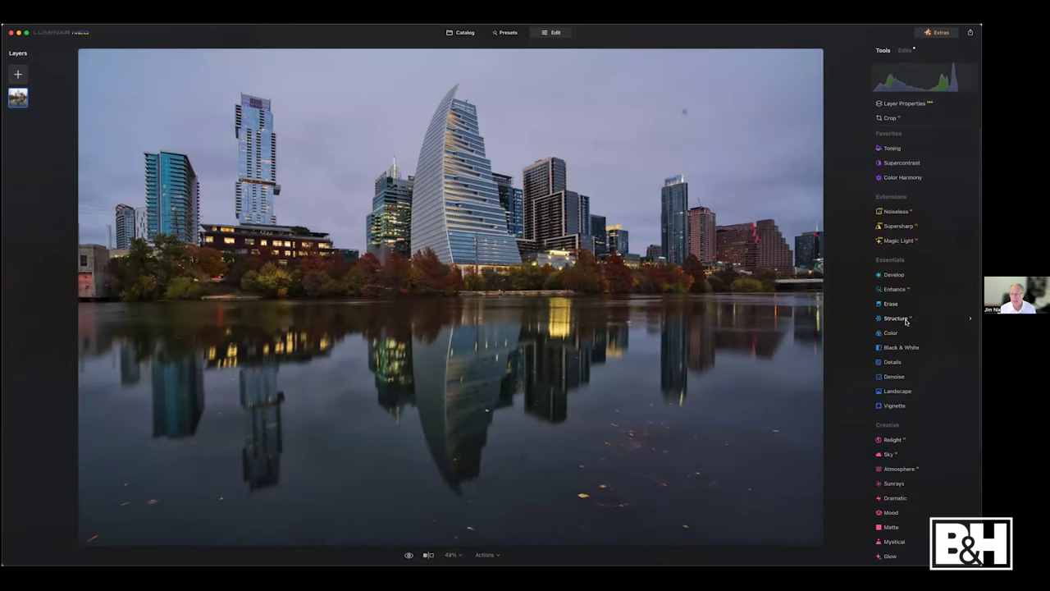
{"action": "left_click", "coordinate": [906, 321]}
{"action": "left_click", "coordinate": [907, 366]}
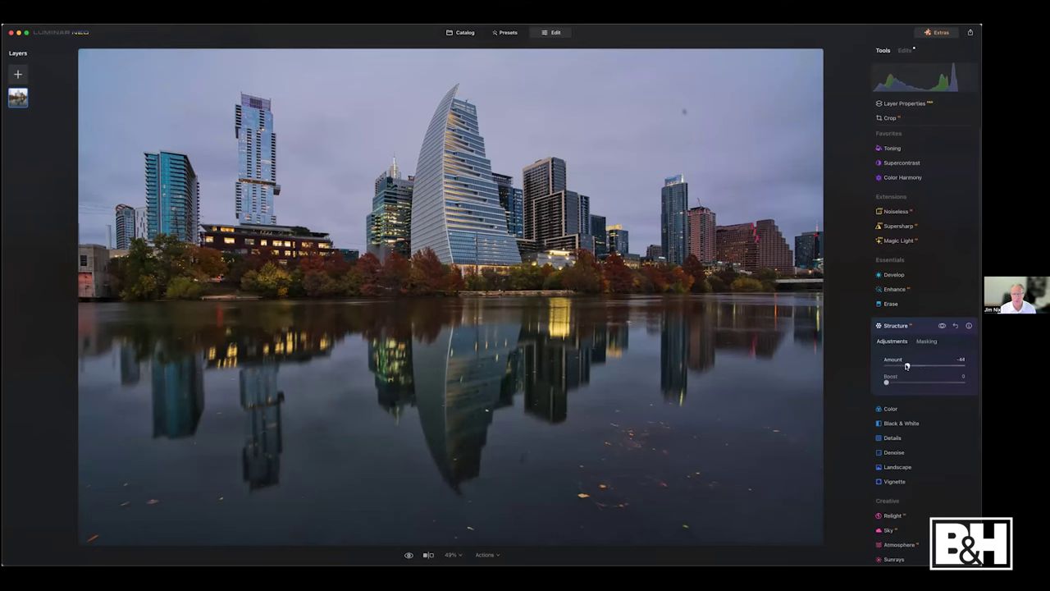
{"action": "left_click_drag", "start_coordinate": [907, 365], "coordinate": [905, 366]}
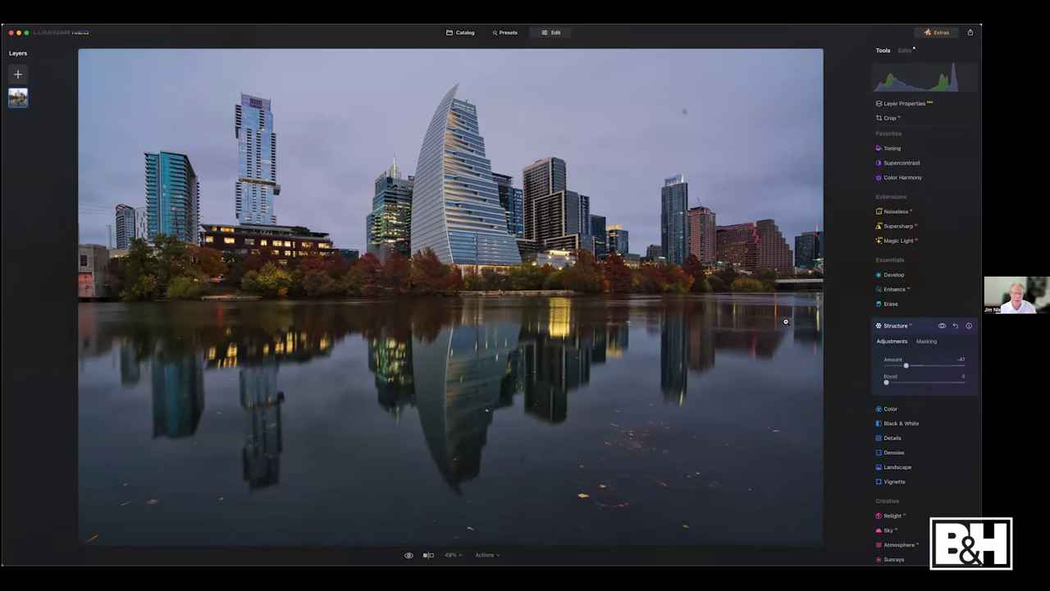
{"action": "left_click", "coordinate": [909, 326]}
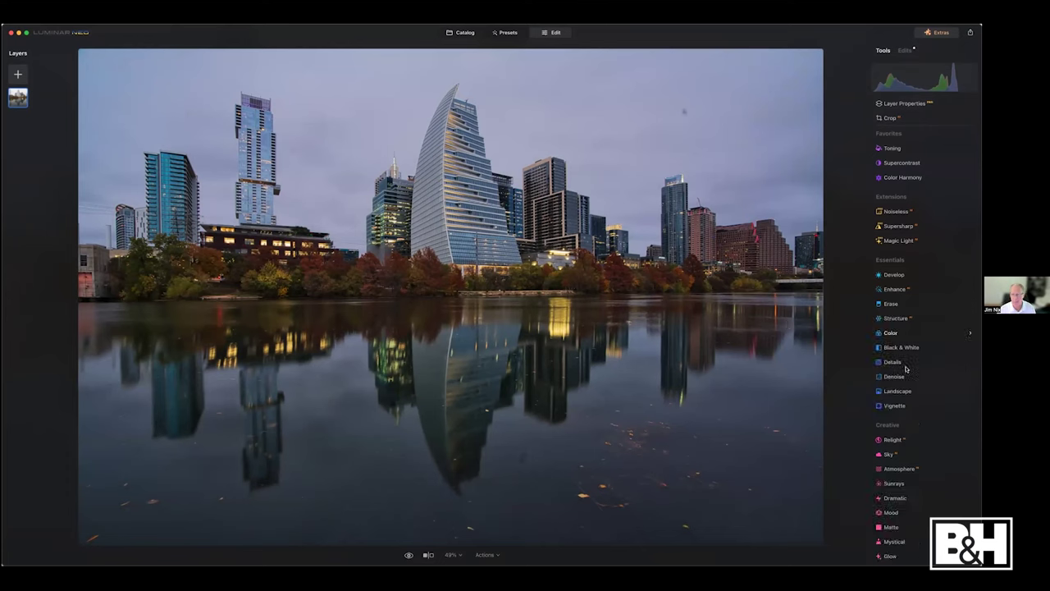
Add a soft Mystical glow with Amount around 31.
{"action": "scroll", "coordinate": [906, 369], "scroll_direction": "down", "scroll_amount": 1}
{"action": "scroll", "coordinate": [907, 368], "scroll_direction": "down", "scroll_amount": 3}
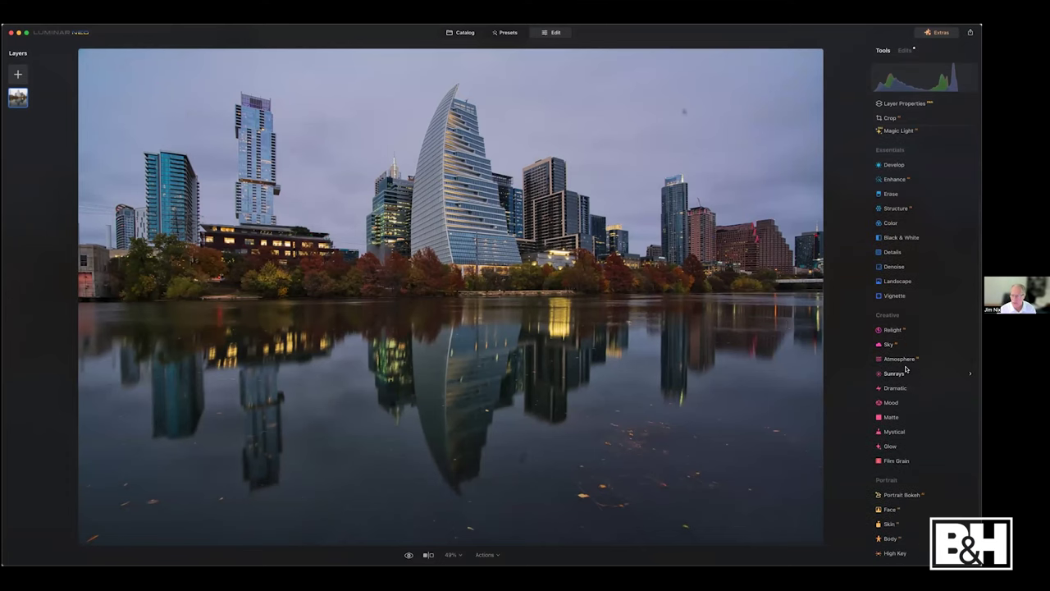
{"action": "left_click", "coordinate": [894, 398]}
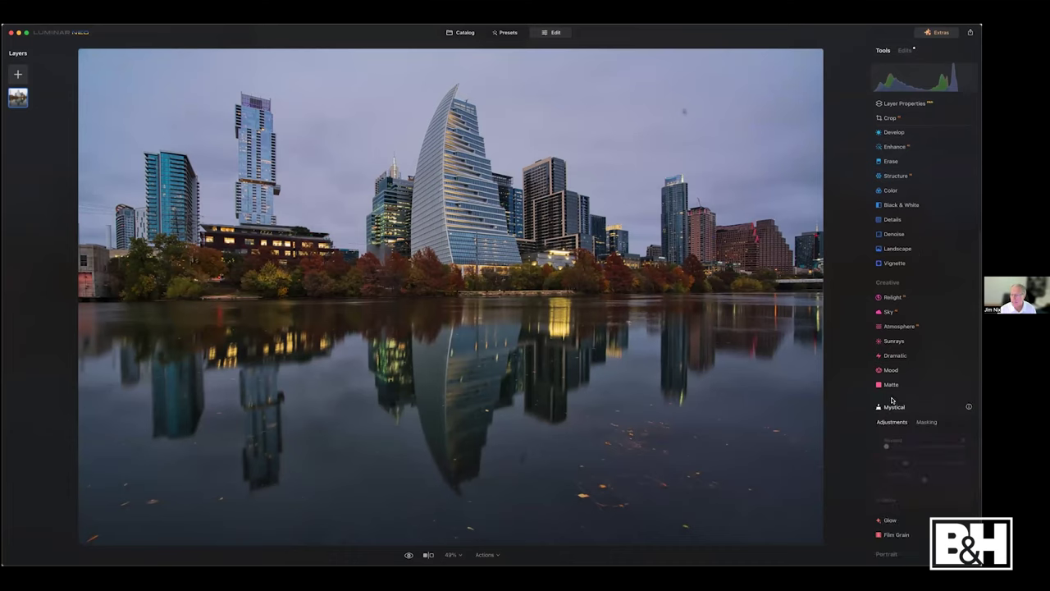
{"action": "left_click_drag", "start_coordinate": [906, 425], "coordinate": [914, 440]}
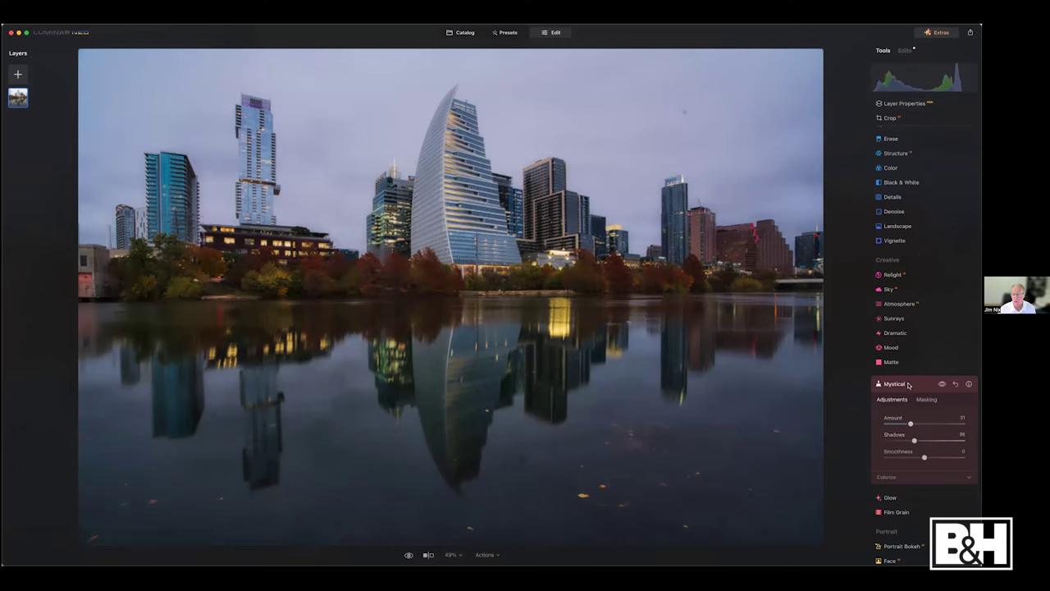
{"action": "left_click", "coordinate": [908, 385]}
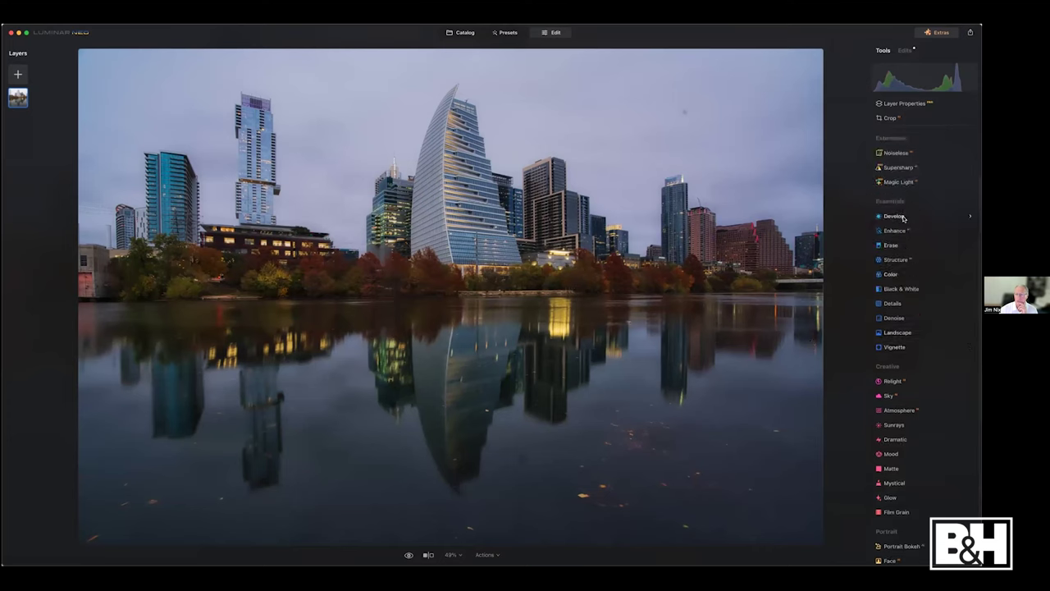
Add a linear gradient mask over the sky in Develop and darken it to -0.63 exposure.
{"action": "left_click", "coordinate": [904, 217]}
{"action": "left_click", "coordinate": [927, 149]}
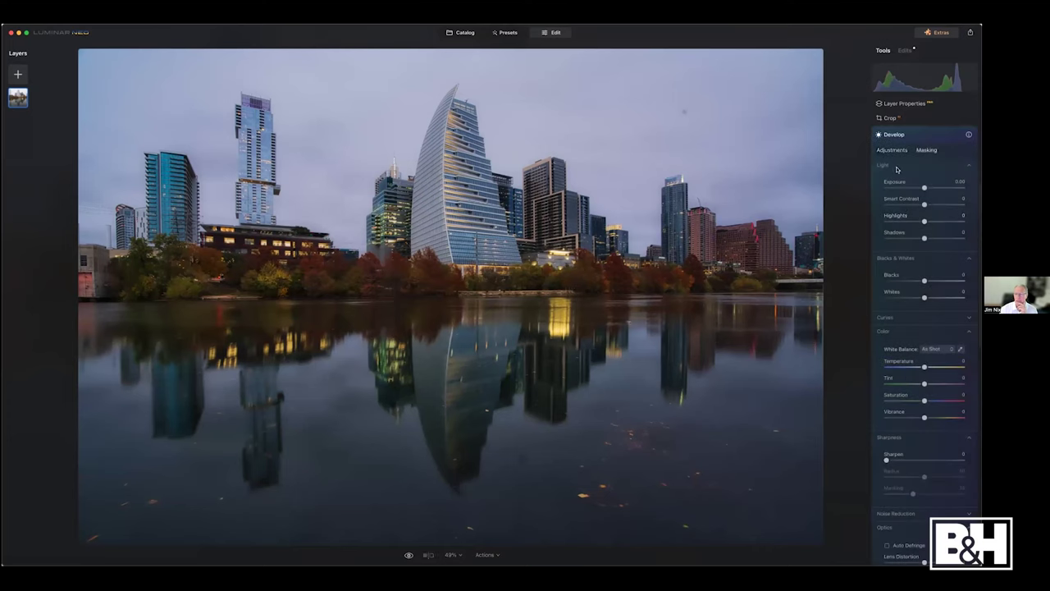
{"action": "left_click", "coordinate": [897, 181]}
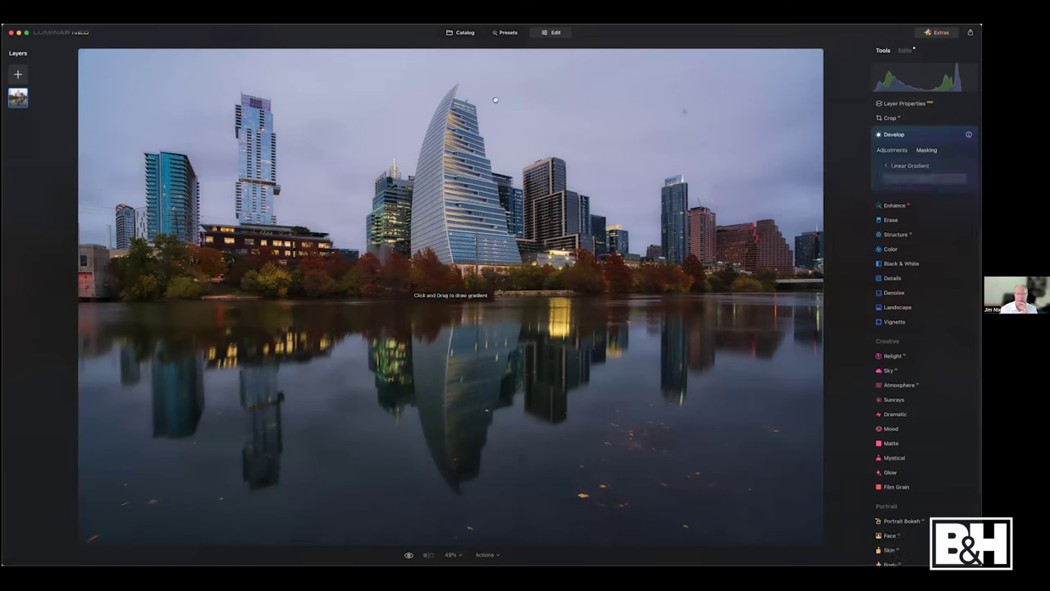
{"action": "left_click_drag", "start_coordinate": [495, 159], "coordinate": [491, 267]}
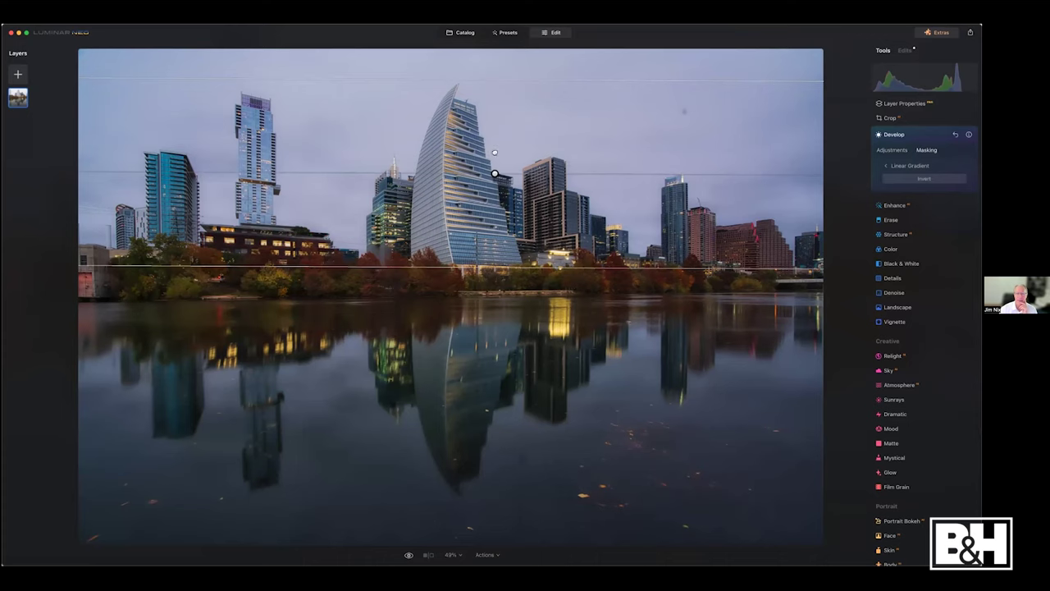
{"action": "mouse_move", "coordinate": [495, 152]}
{"action": "left_click_drag", "start_coordinate": [495, 173], "coordinate": [495, 110]}
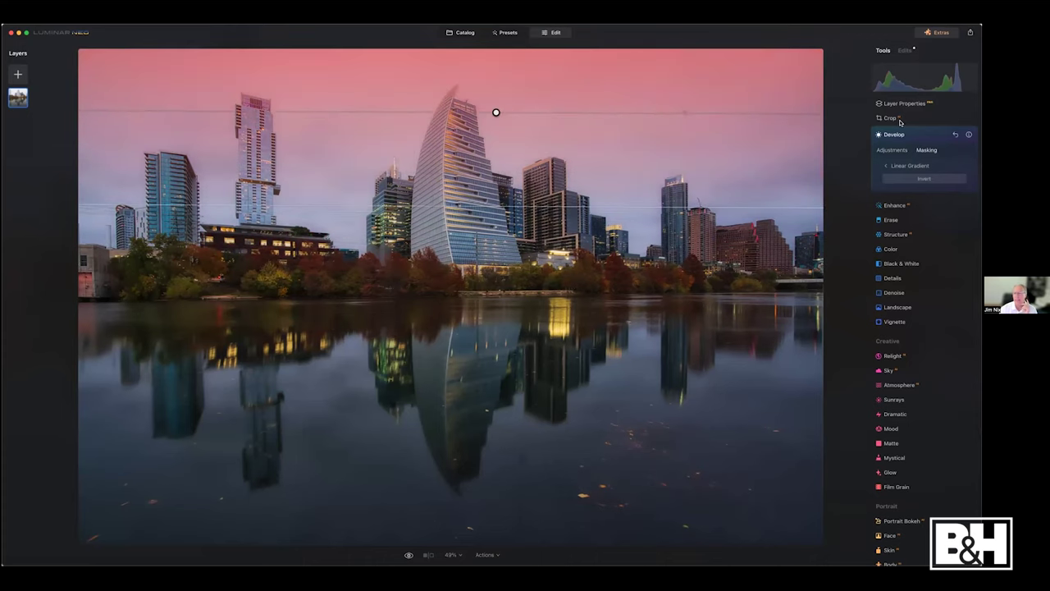
{"action": "left_click", "coordinate": [892, 150]}
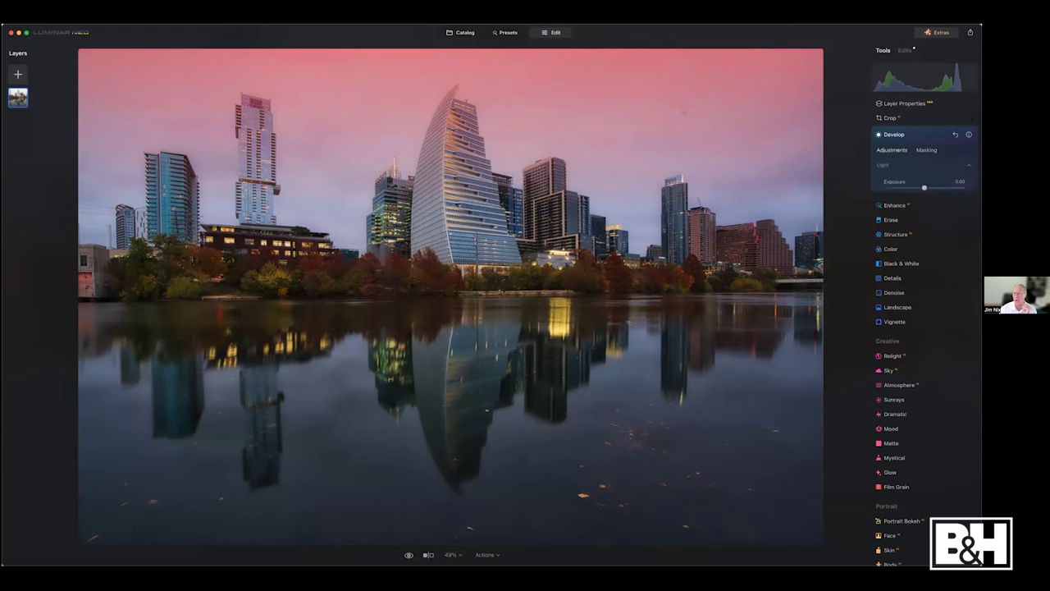
{"action": "left_click_drag", "start_coordinate": [923, 187], "coordinate": [918, 188]}
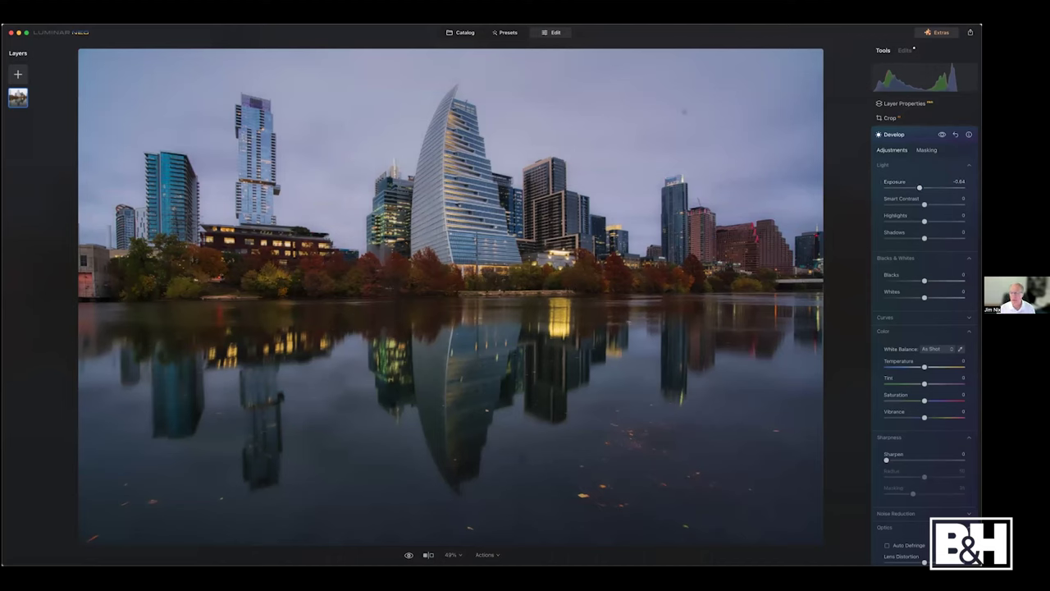
{"action": "left_click", "coordinate": [894, 133]}
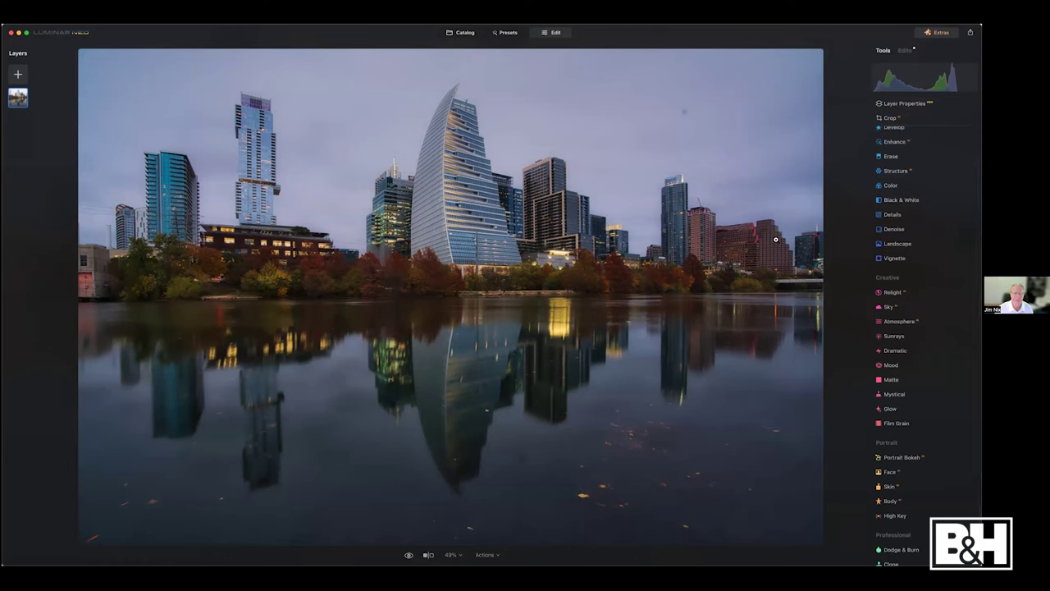
Compare the edited skyline with the original using the backslash shortcut.
{"action": "key", "text": "backslash"}
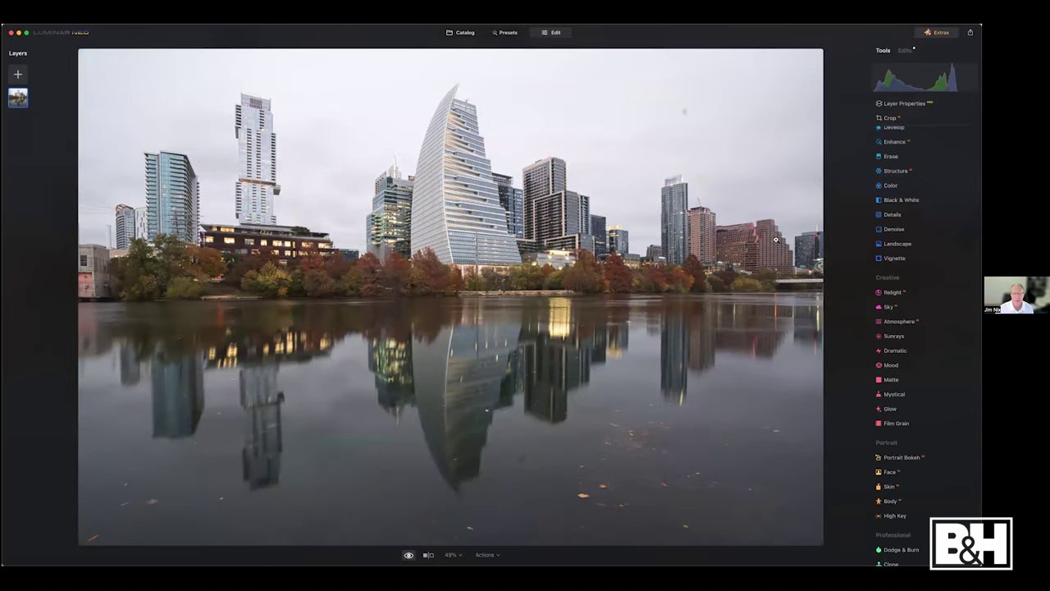
{"action": "key", "text": "backslash"}
{"action": "key", "text": "backslash"}
{"action": "key", "text": "backslash"}
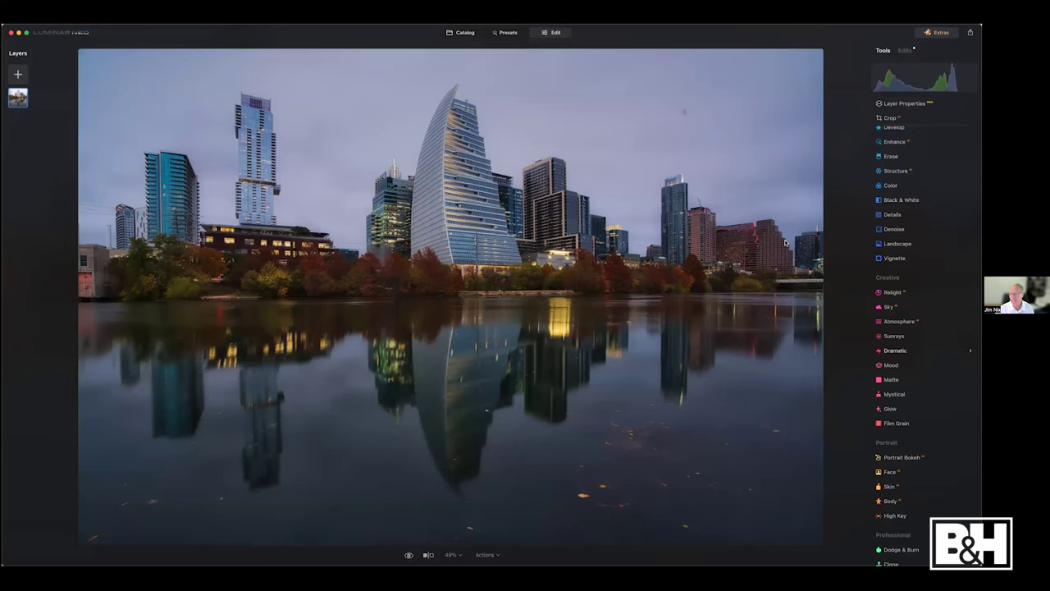
{"action": "scroll", "coordinate": [903, 344], "scroll_direction": "up", "scroll_amount": 1}
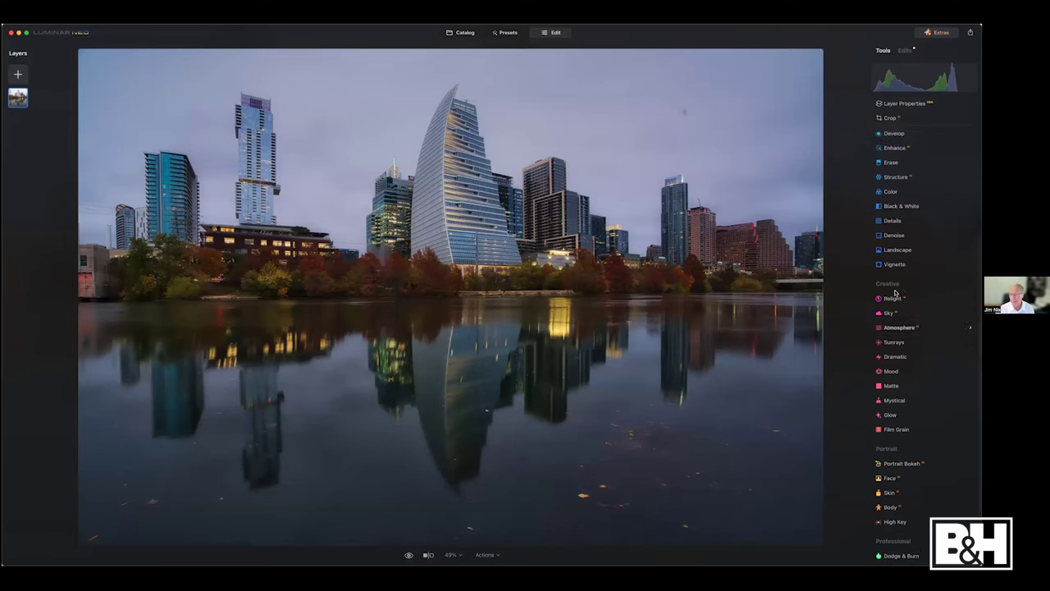
Apply Relight with Brightness Near 63 and Depth 100, checking it on and off.
{"action": "left_click", "coordinate": [893, 300]}
{"action": "scroll", "coordinate": [894, 303], "scroll_direction": "down", "scroll_amount": 5}
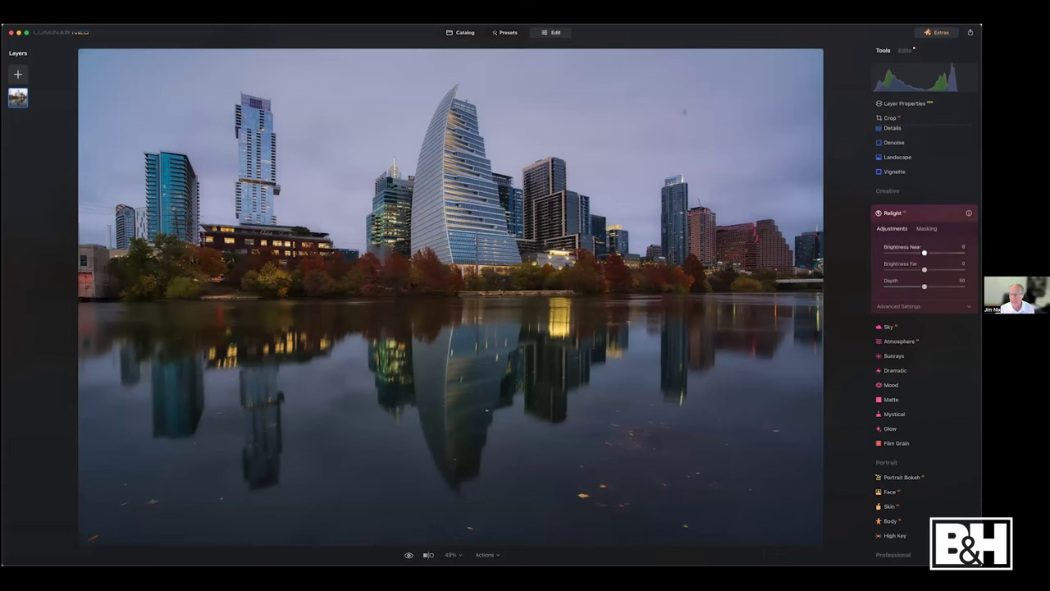
{"action": "left_click_drag", "start_coordinate": [924, 253], "coordinate": [957, 253]}
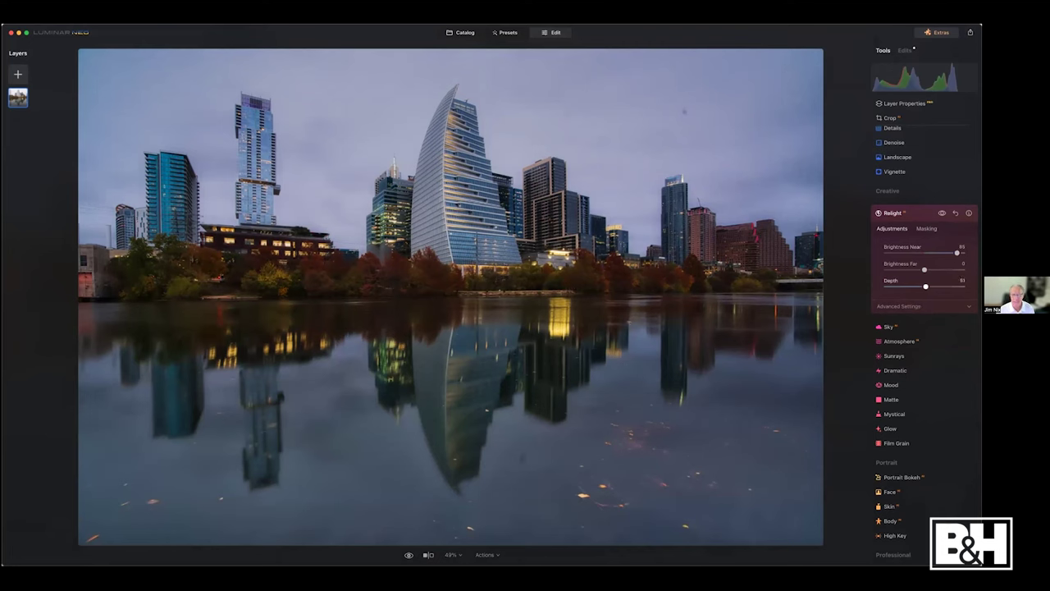
{"action": "left_click_drag", "start_coordinate": [924, 286], "coordinate": [962, 287]}
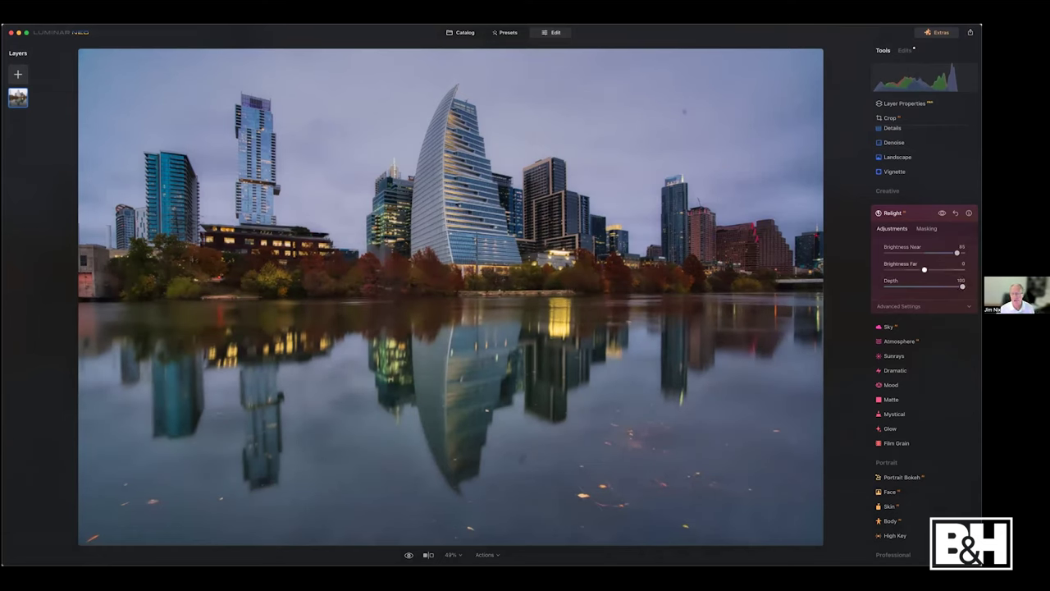
{"action": "left_click_drag", "start_coordinate": [957, 253], "coordinate": [948, 253]}
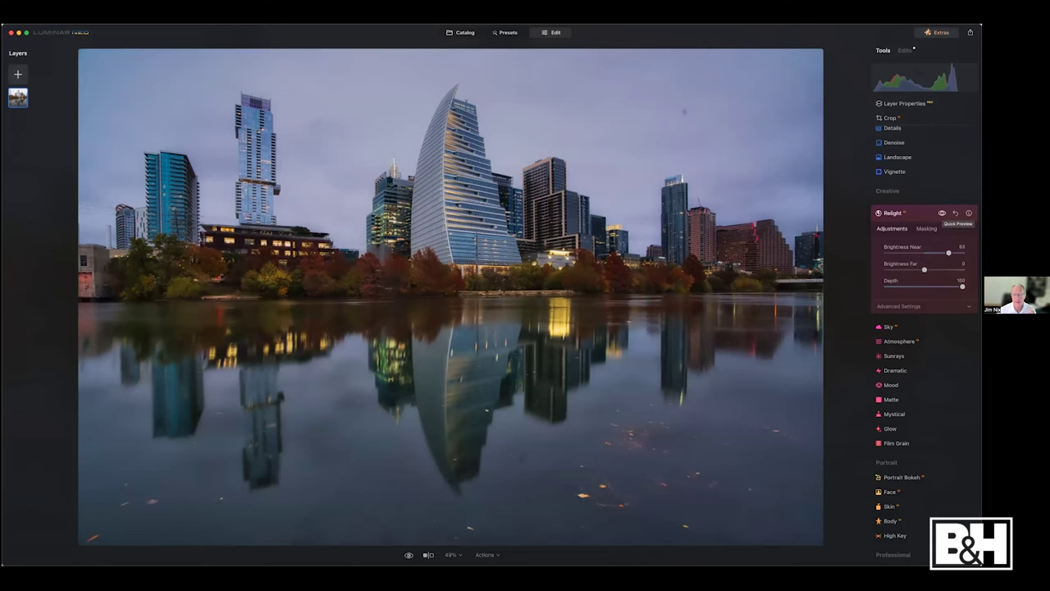
{"action": "left_click", "coordinate": [942, 212]}
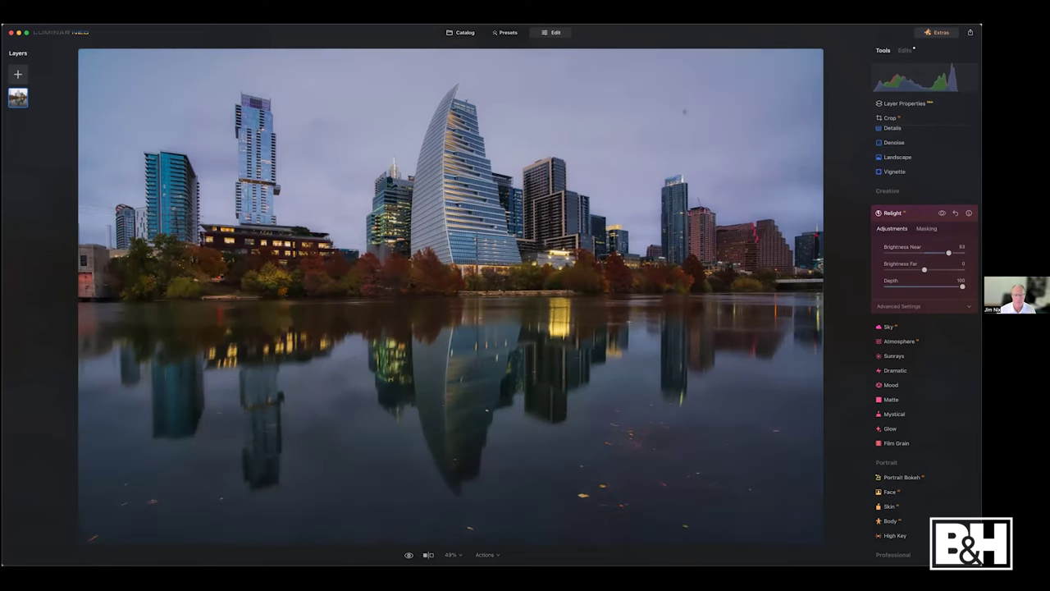
{"action": "left_click", "coordinate": [942, 212]}
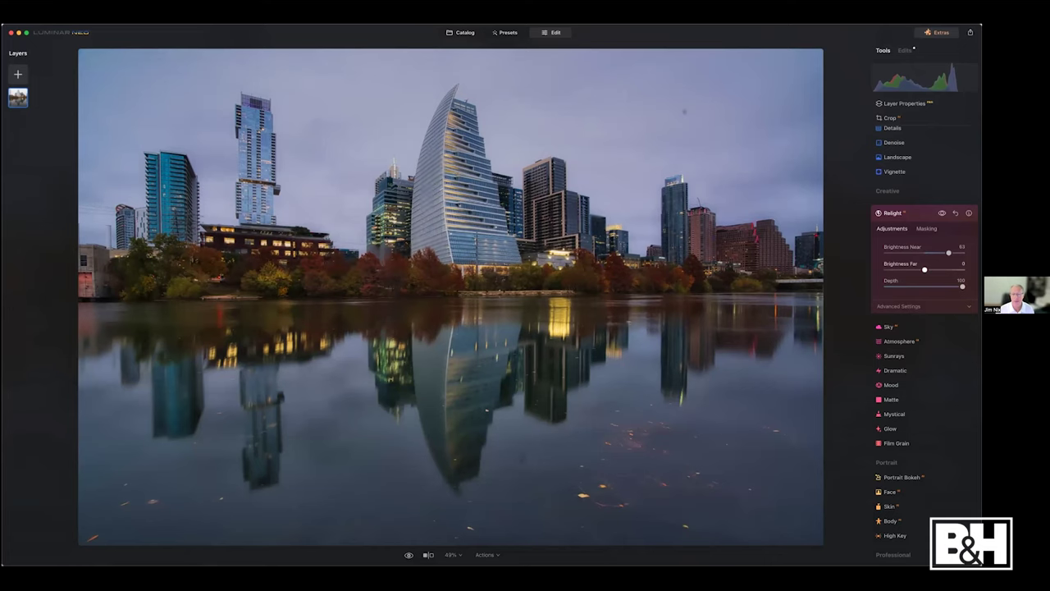
Refine Relight to Brightness Near 27 and Brightness Far -16, previewing with the eye toggle.
{"action": "mouse_move", "coordinate": [924, 269]}
{"action": "left_mouse_down"}
{"action": "mouse_move", "coordinate": [934, 269]}
{"action": "mouse_move", "coordinate": [916, 269]}
{"action": "left_mouse_up"}
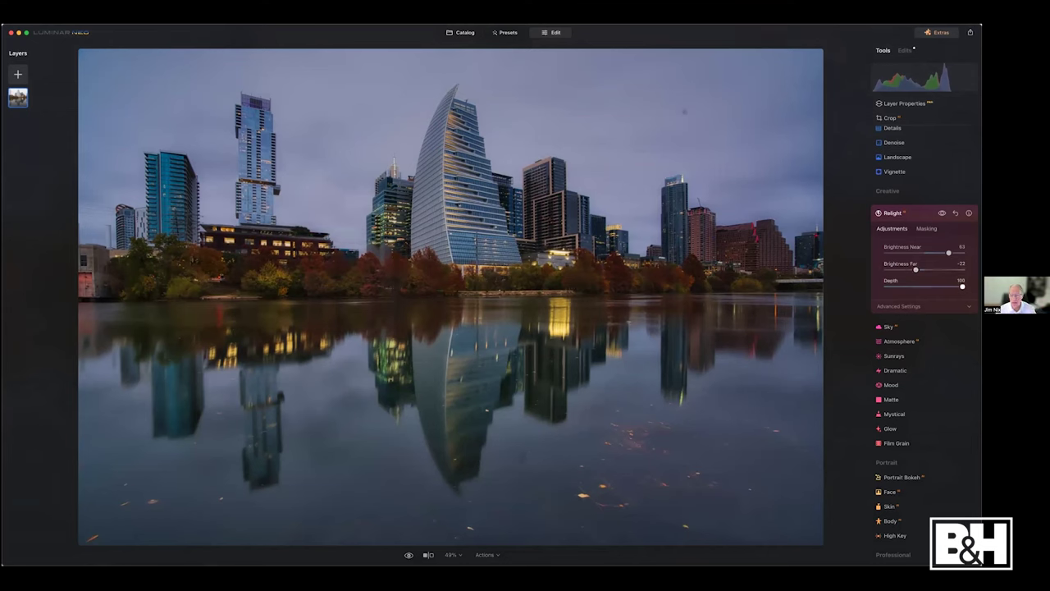
{"action": "left_click_drag", "start_coordinate": [949, 252], "coordinate": [947, 252]}
{"action": "left_click", "coordinate": [942, 212]}
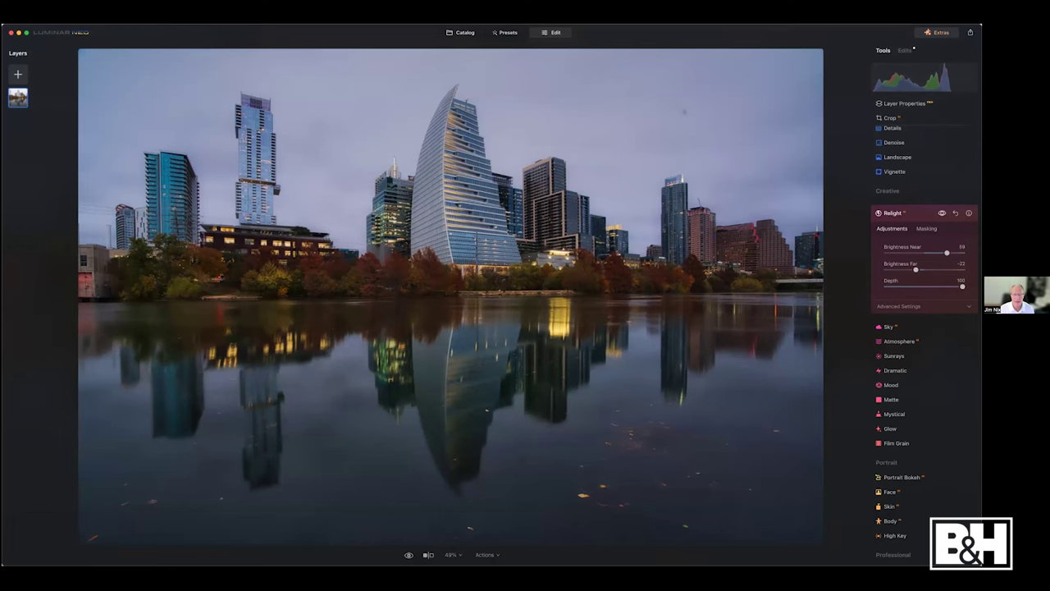
{"action": "left_click", "coordinate": [942, 212]}
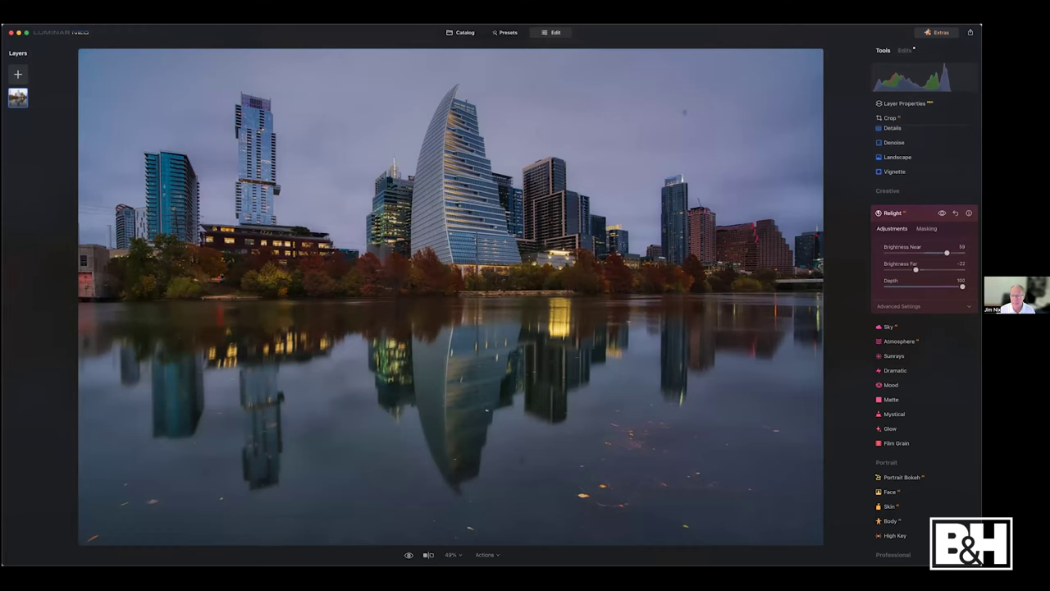
{"action": "mouse_move", "coordinate": [946, 252]}
{"action": "left_mouse_down"}
{"action": "mouse_move", "coordinate": [918, 269]}
{"action": "mouse_move", "coordinate": [934, 253]}
{"action": "left_mouse_up"}
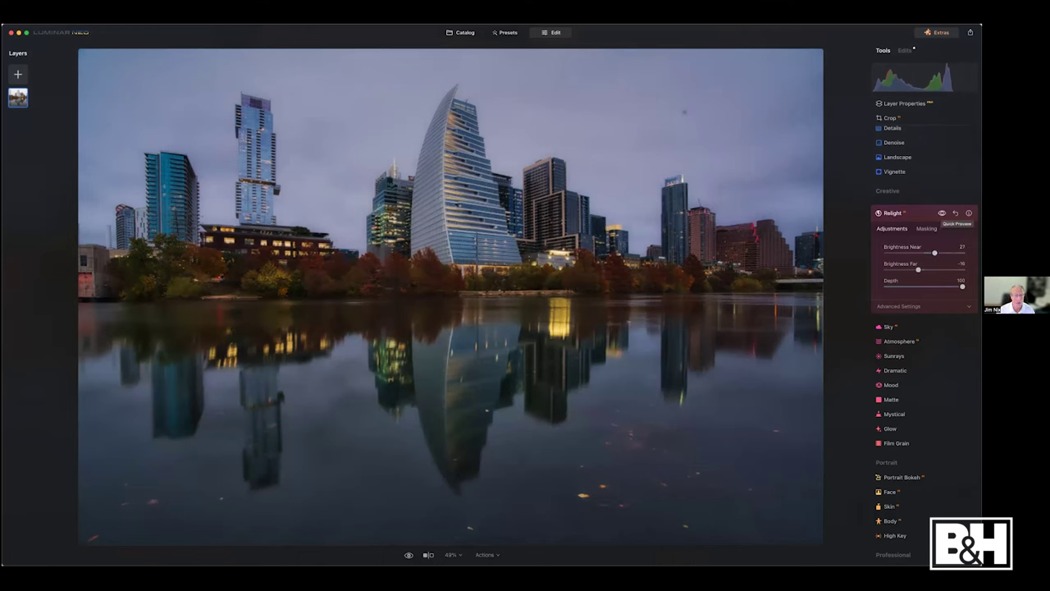
{"action": "left_click", "coordinate": [942, 212]}
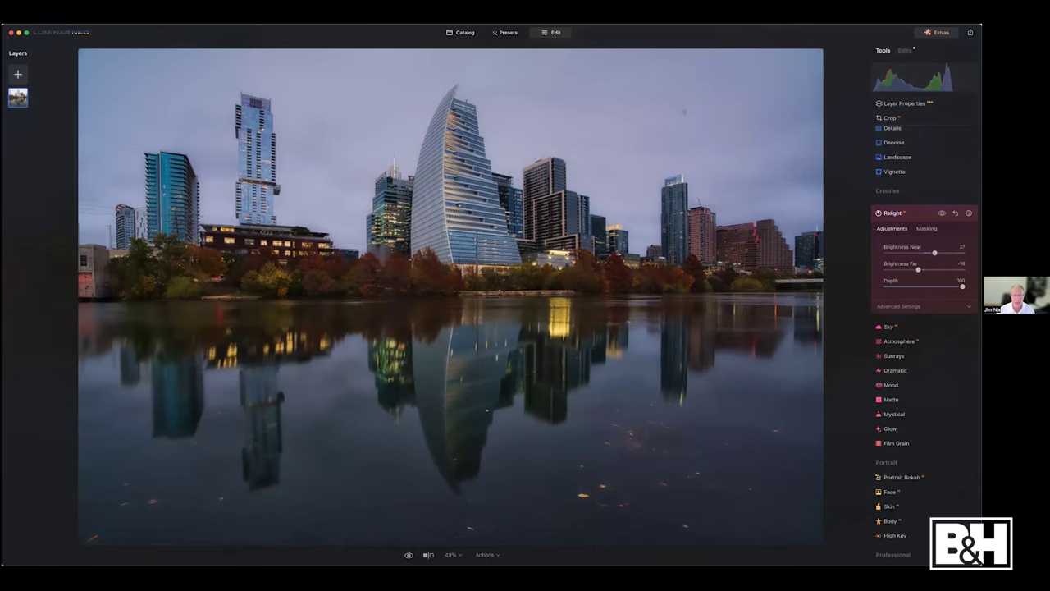
{"action": "left_click", "coordinate": [942, 212]}
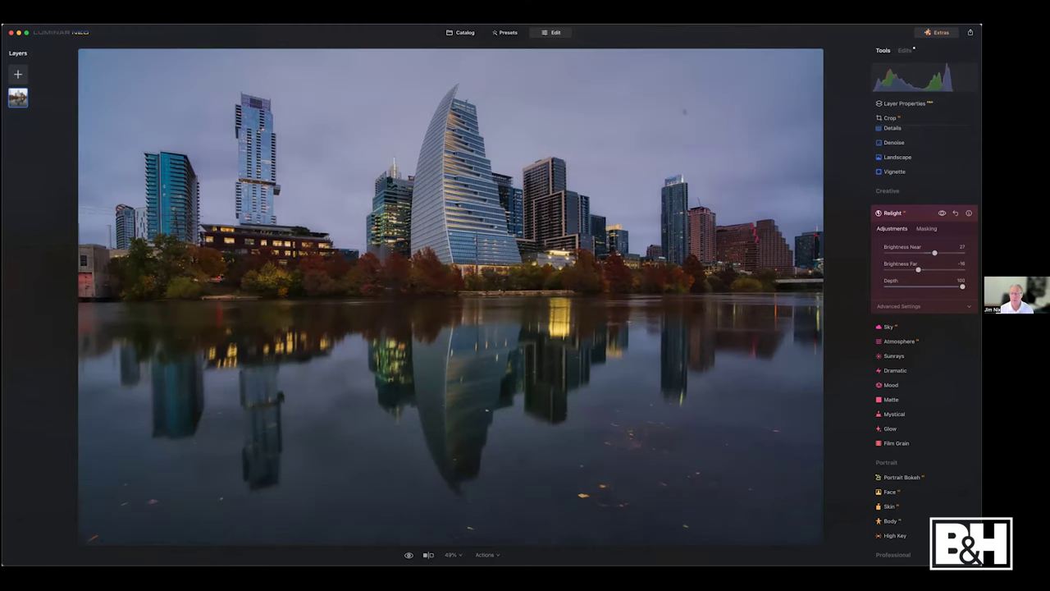
{"action": "left_click", "coordinate": [892, 213]}
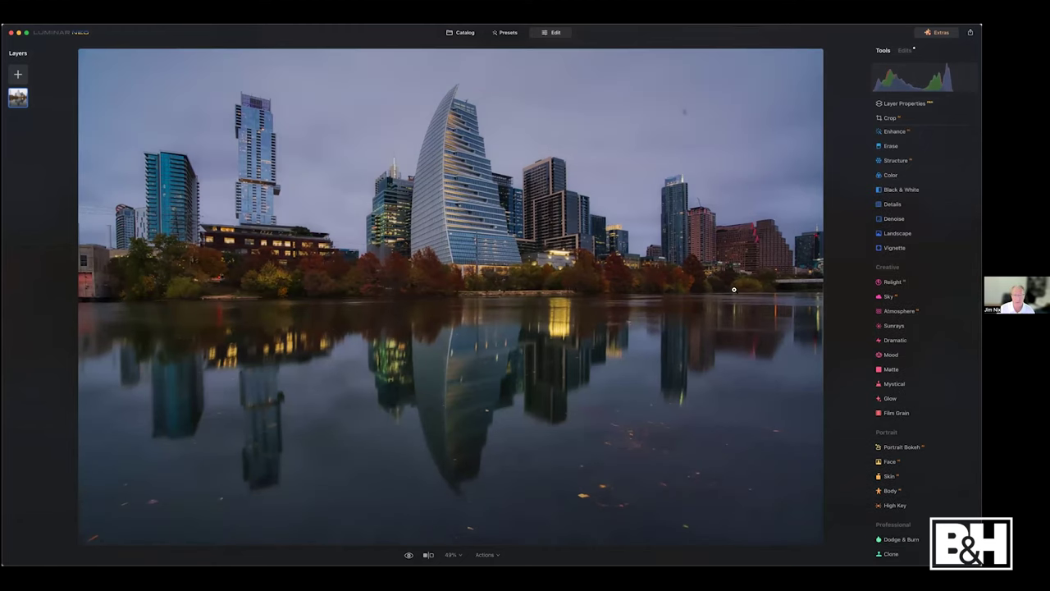
Toggle between the original and edited skyline photo with the backslash key.
{"action": "key", "text": "backslash"}
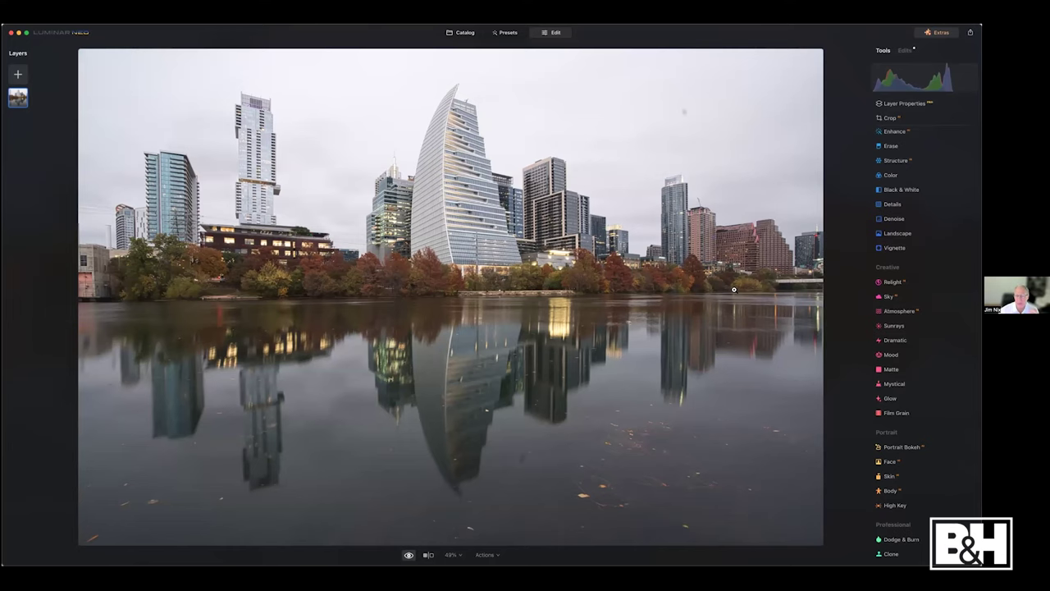
{"action": "key", "text": "backslash"}
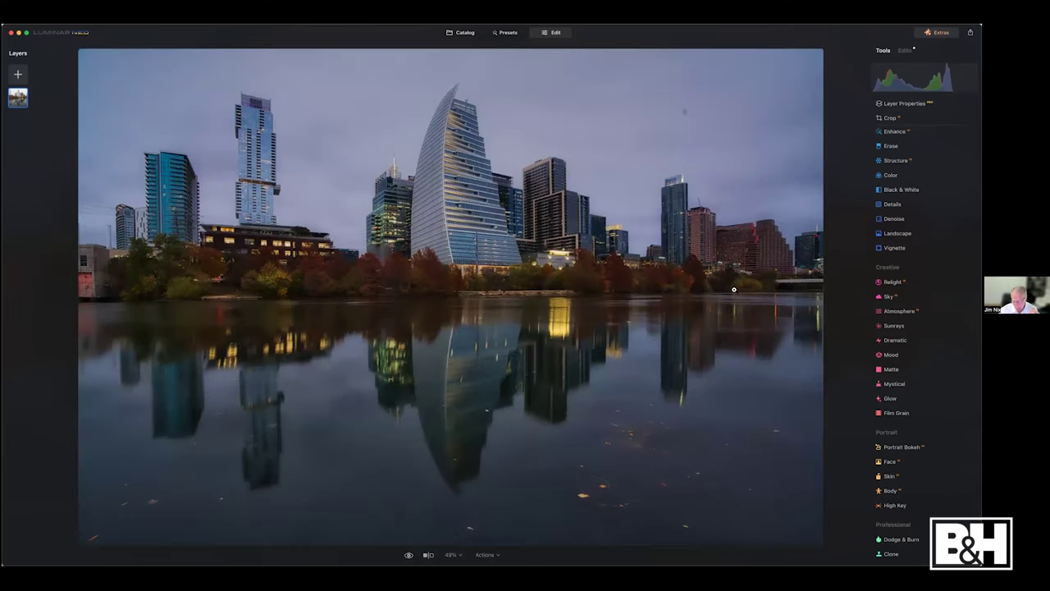
{"action": "key", "text": "backslash"}
{"action": "key", "text": "backslash"}
{"action": "scroll", "coordinate": [894, 213], "scroll_direction": "up", "scroll_amount": 2}
Add a new Develop adjustment with Exposure 0.64 and show the Edits list.
{"action": "left_click", "coordinate": [893, 162]}
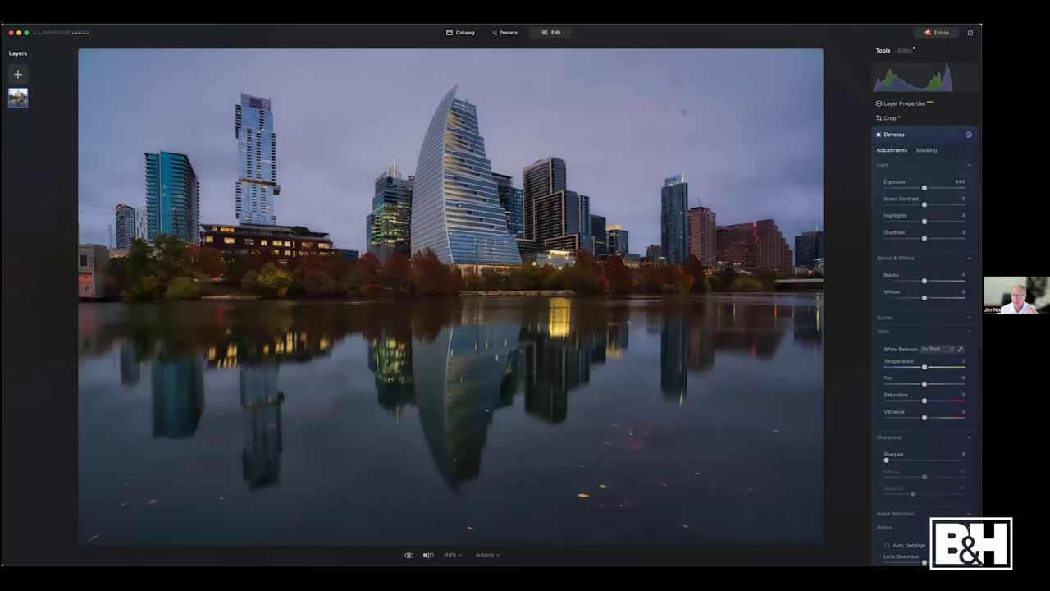
{"action": "left_click_drag", "start_coordinate": [924, 187], "coordinate": [929, 188]}
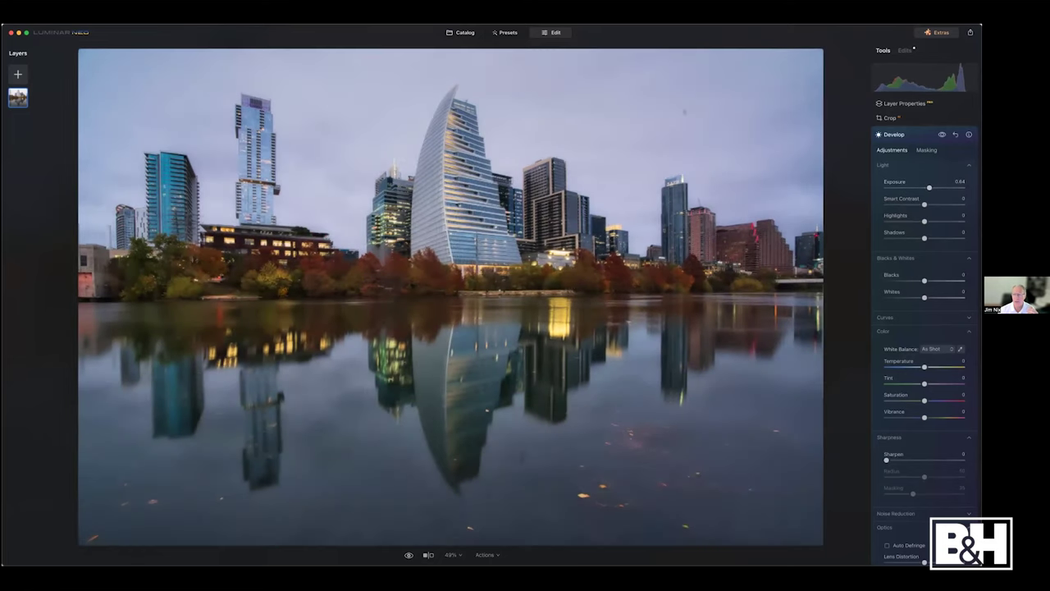
{"action": "left_click", "coordinate": [894, 133]}
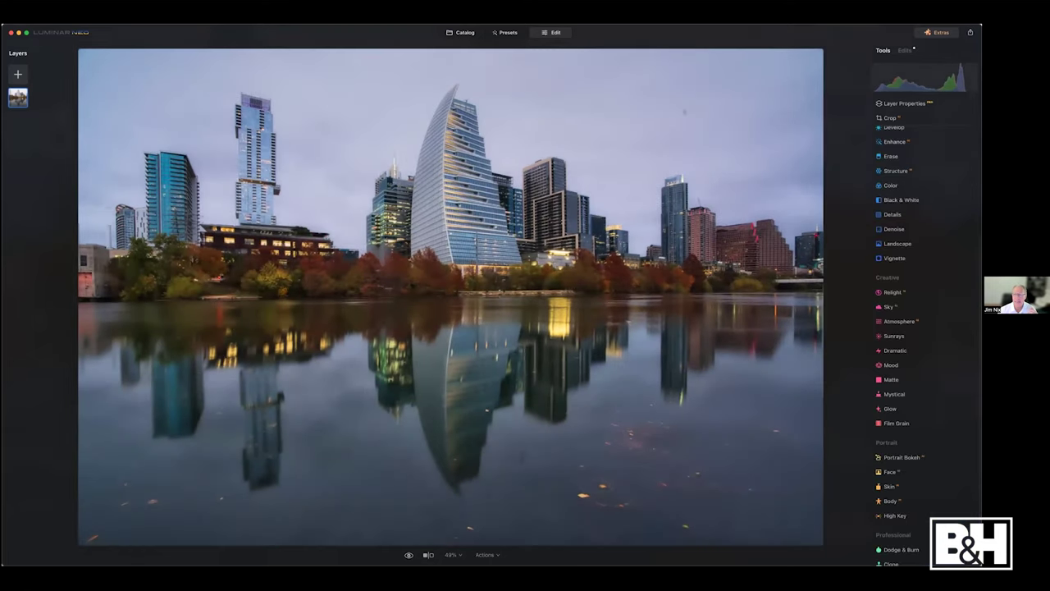
{"action": "left_click", "coordinate": [906, 51]}
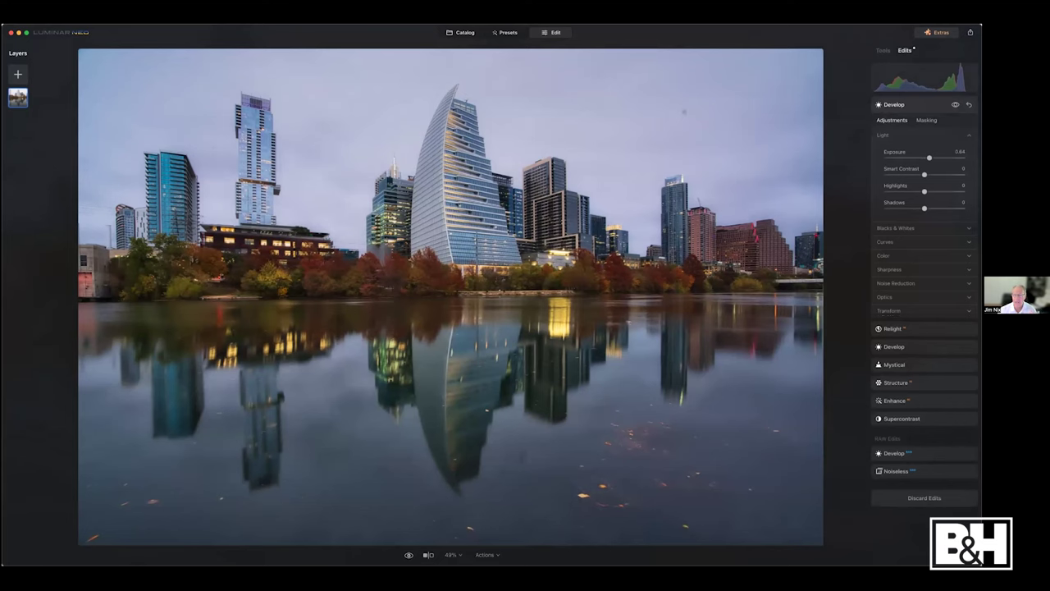
Collapse the Develop edit, return to the Tools list, then go back to the Catalog.
{"action": "left_click", "coordinate": [894, 105]}
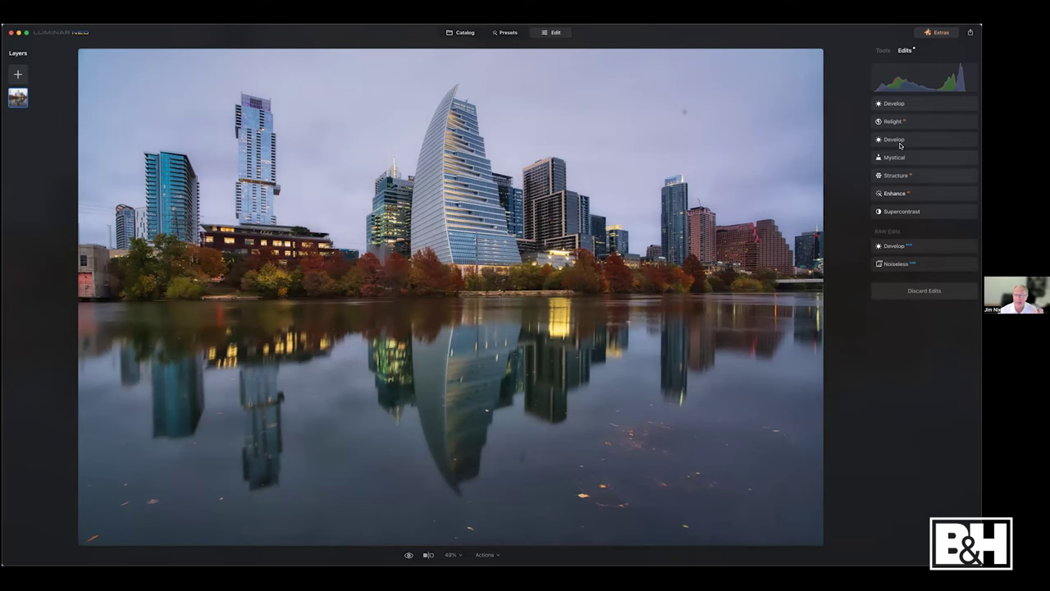
{"action": "left_click", "coordinate": [884, 51]}
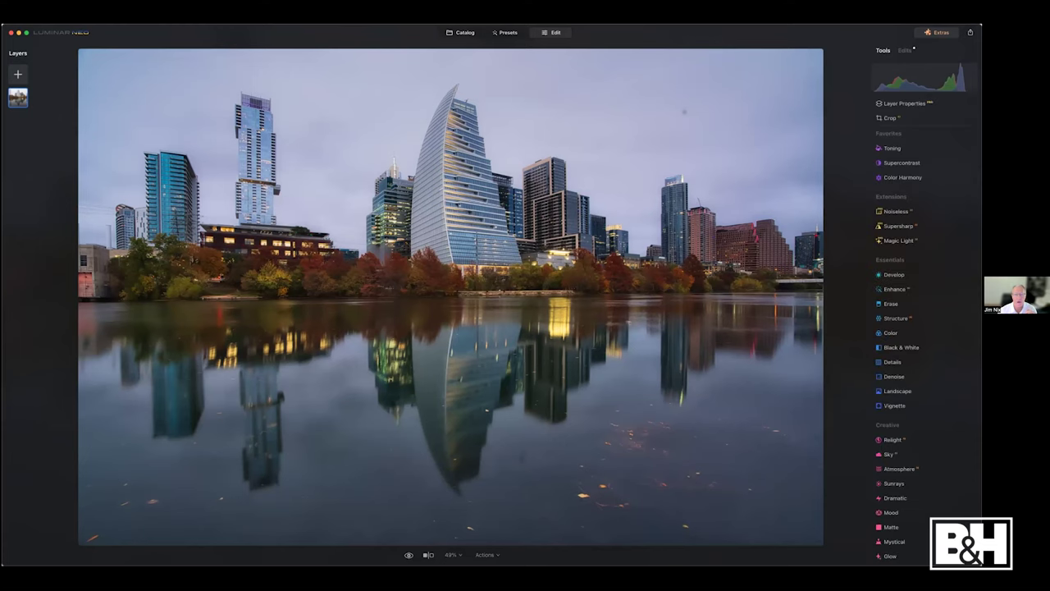
{"action": "left_click", "coordinate": [462, 33]}
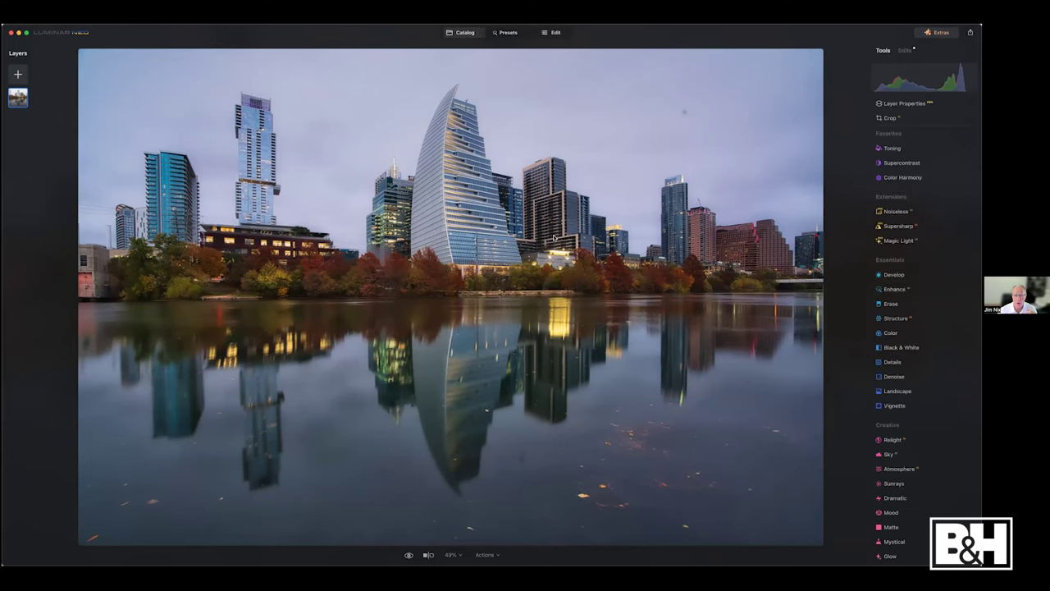